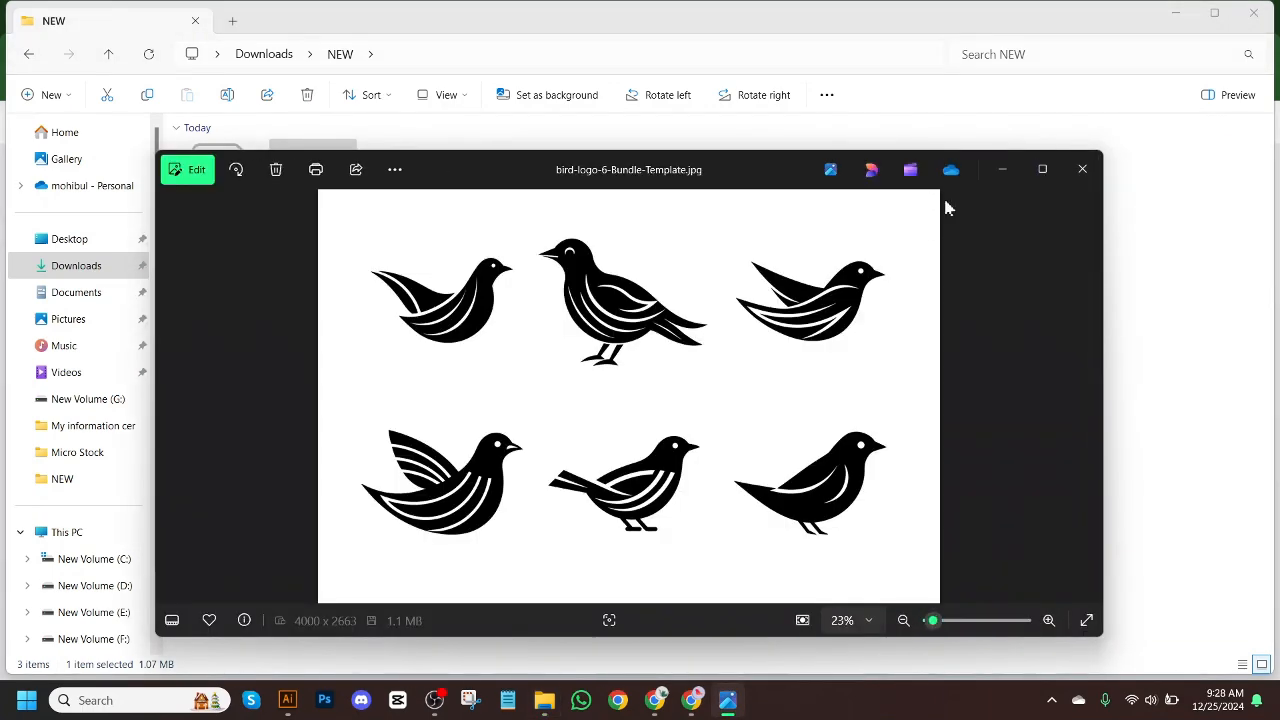
Examine the bird-logo-6-Bundle-Template image in a maximized viewer, and put away the viewer and its folder window.
{"action": "left_click", "coordinate": [1028, 174]}
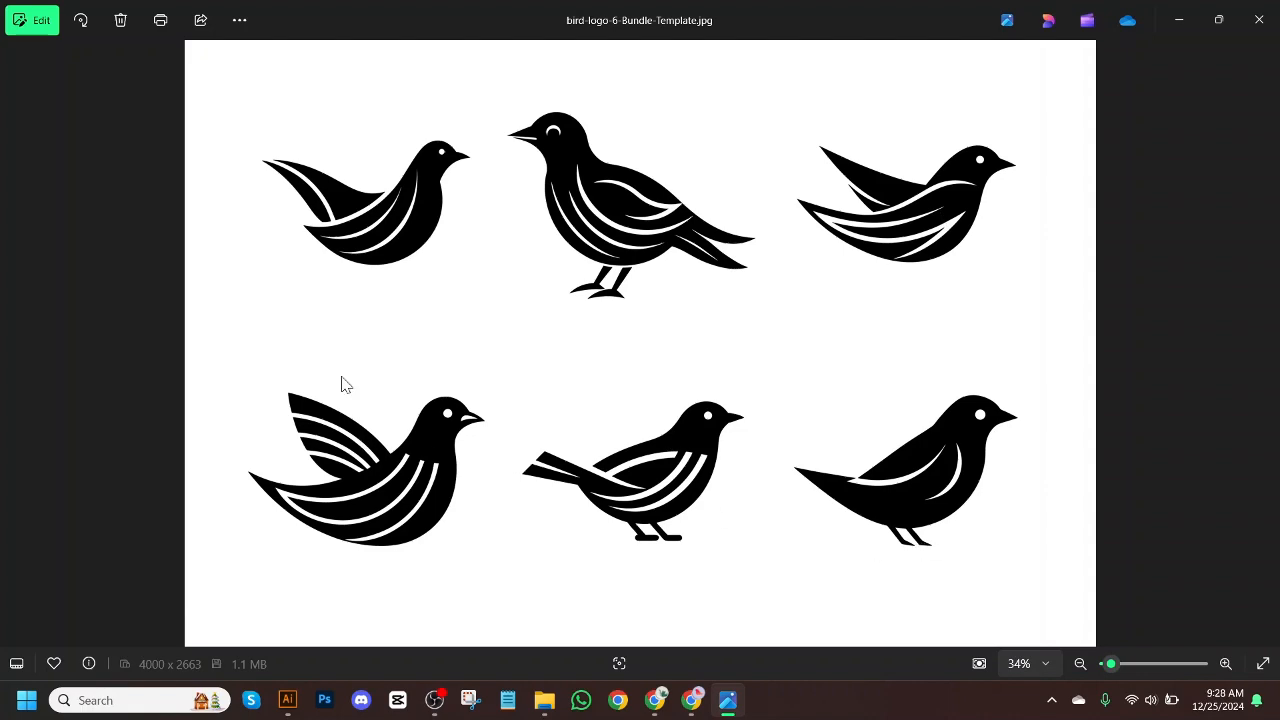
{"action": "left_click", "coordinate": [1256, 18]}
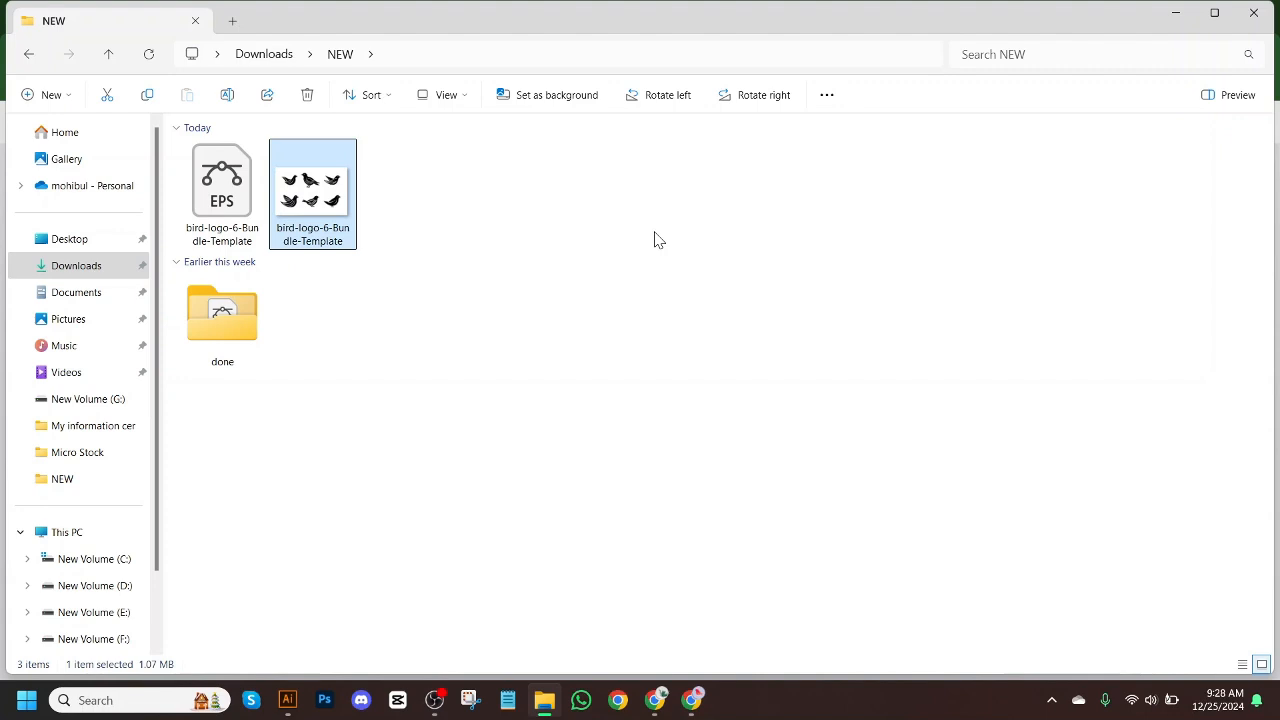
{"action": "left_click", "coordinate": [1176, 17]}
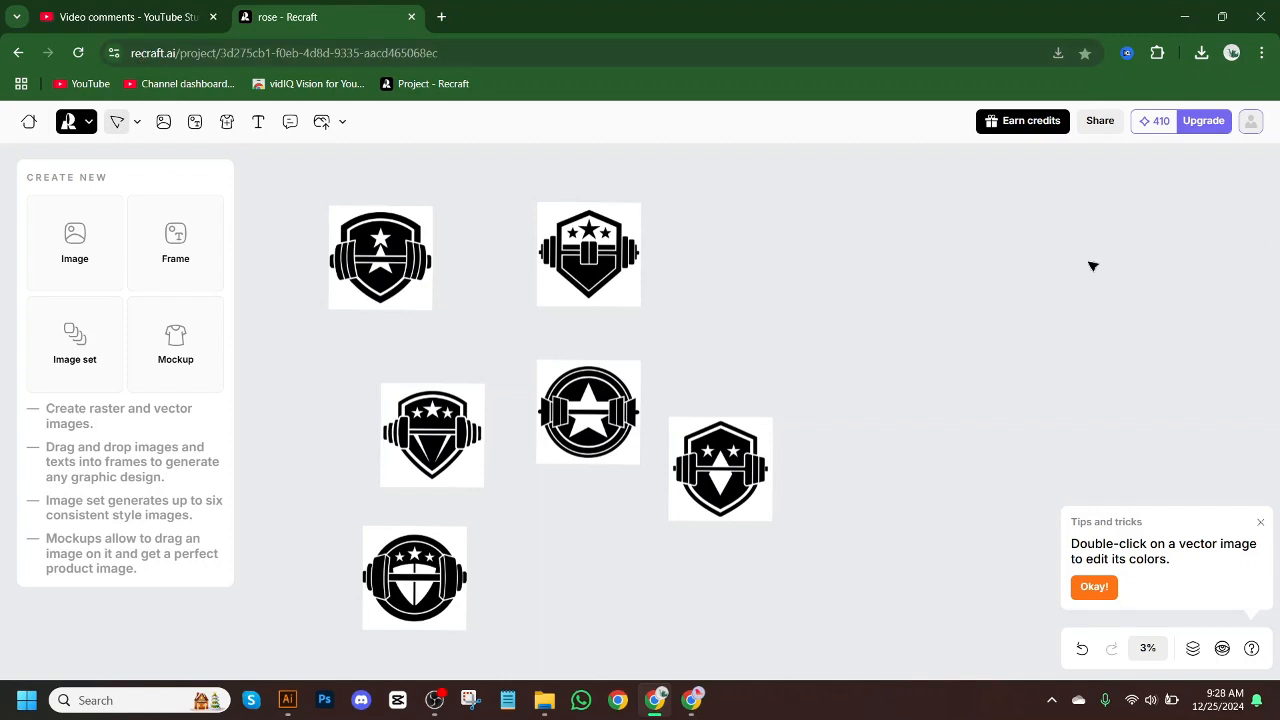
Move the upper-left gym logo slightly closer to the others on the Recraft canvas and look over the remaining logos.
{"action": "left_click", "coordinate": [347, 297]}
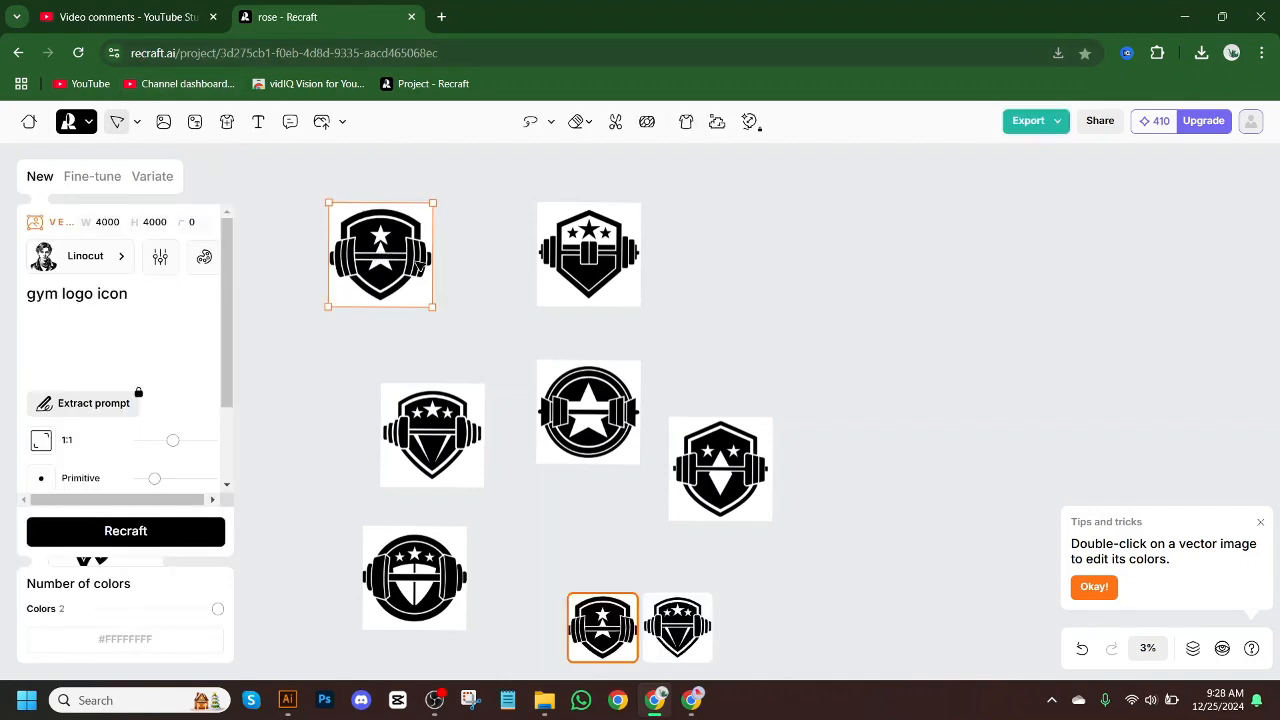
{"action": "left_click_drag", "start_coordinate": [419, 265], "coordinate": [432, 280]}
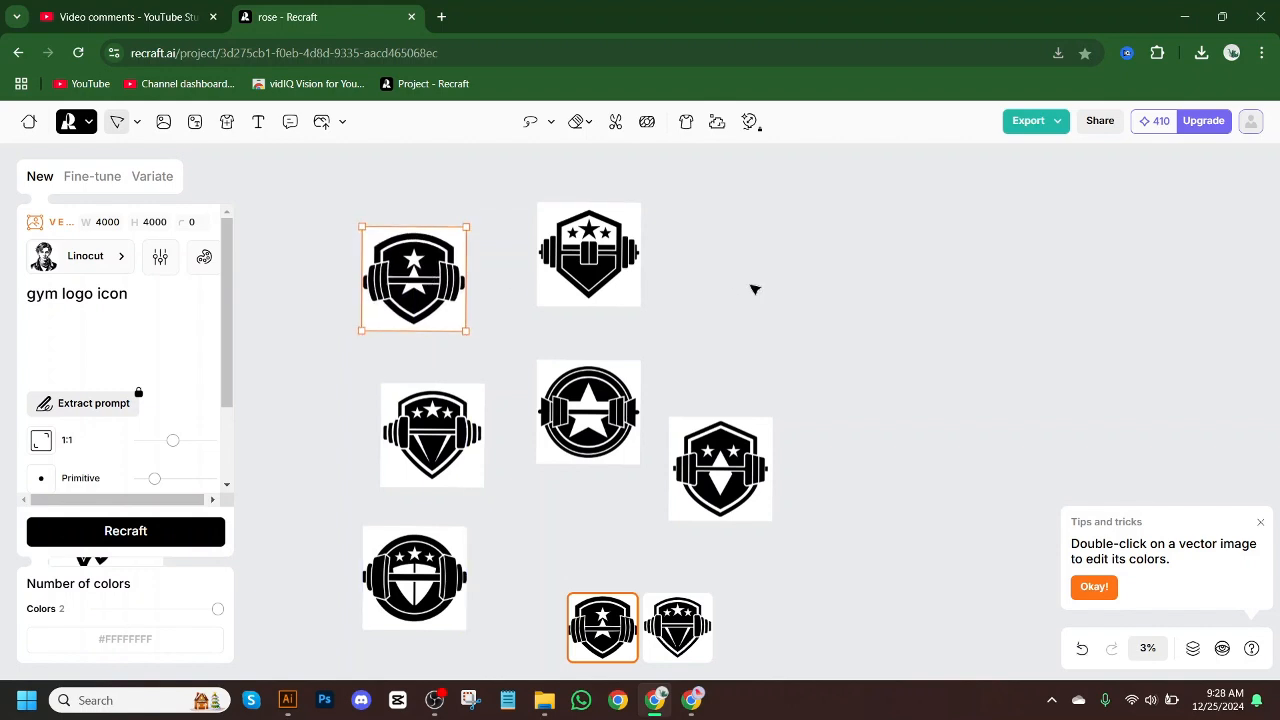
{"action": "left_click", "coordinate": [591, 420]}
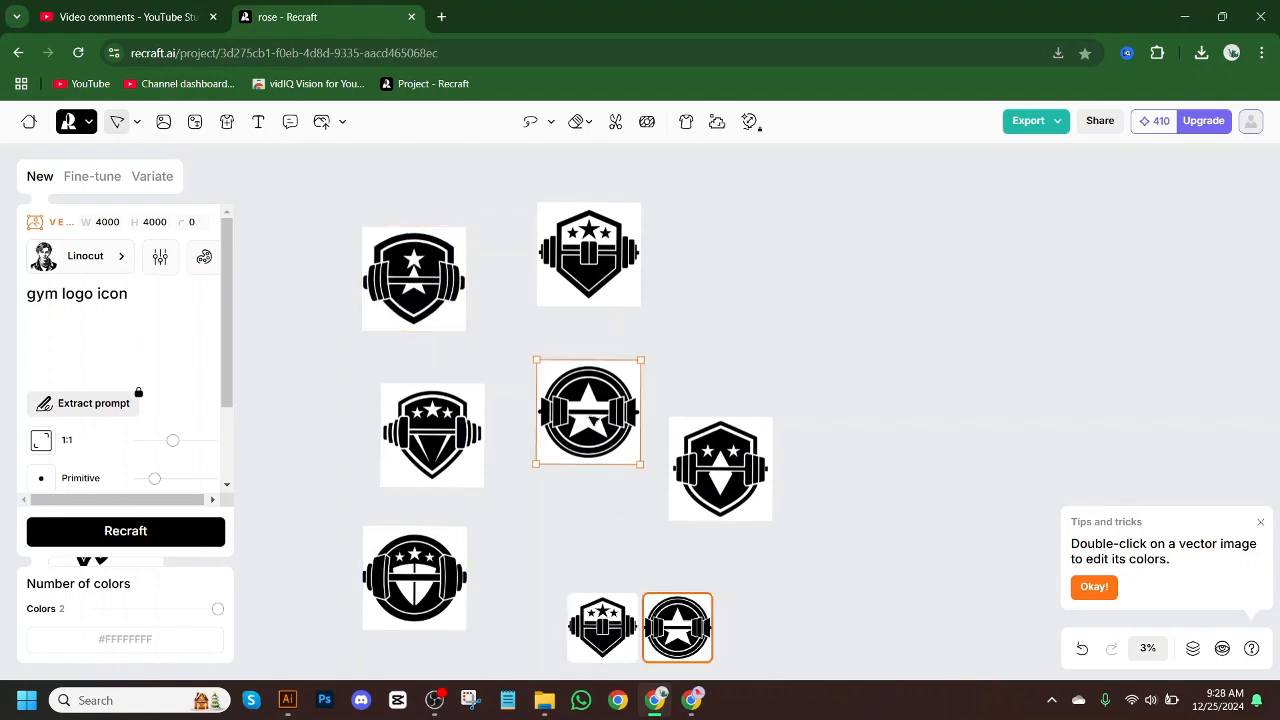
{"action": "left_click", "coordinate": [612, 278]}
{"action": "left_click", "coordinate": [678, 488]}
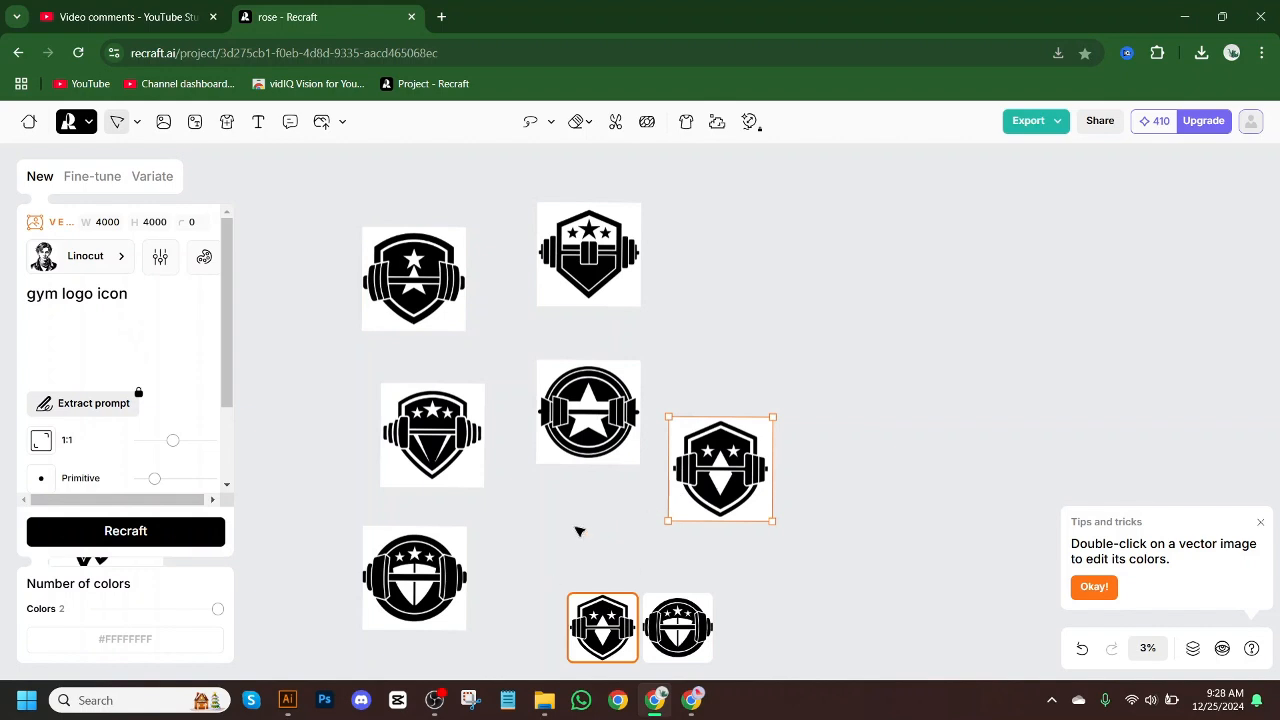
{"action": "scroll", "coordinate": [648, 456], "scroll_direction": "down", "scroll_amount": 1}
{"action": "scroll", "coordinate": [605, 476], "scroll_direction": "up", "scroll_amount": 1}
{"action": "left_click", "coordinate": [934, 574]}
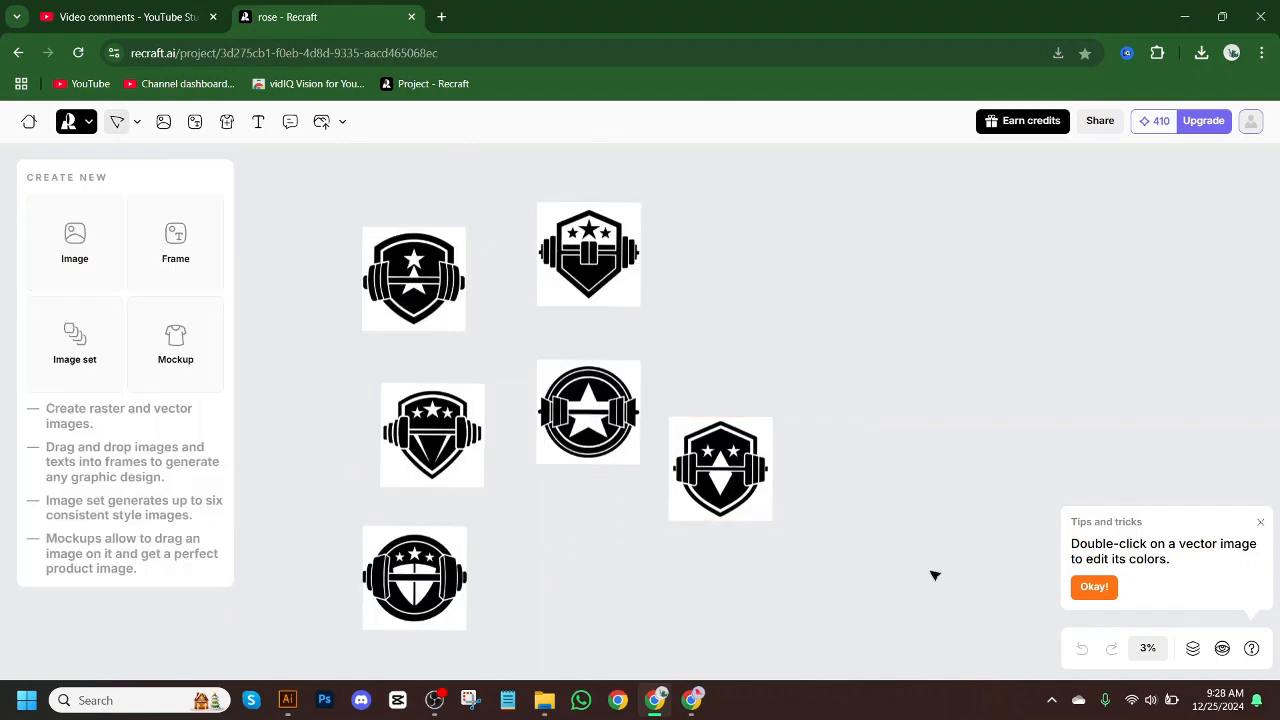
Check the SVG option among the export formats for the two-star shield gym logo.
{"action": "left_click_drag", "start_coordinate": [888, 558], "coordinate": [272, 198]}
{"action": "left_click", "coordinate": [984, 277]}
{"action": "left_click", "coordinate": [373, 285]}
{"action": "left_click", "coordinate": [1056, 121]}
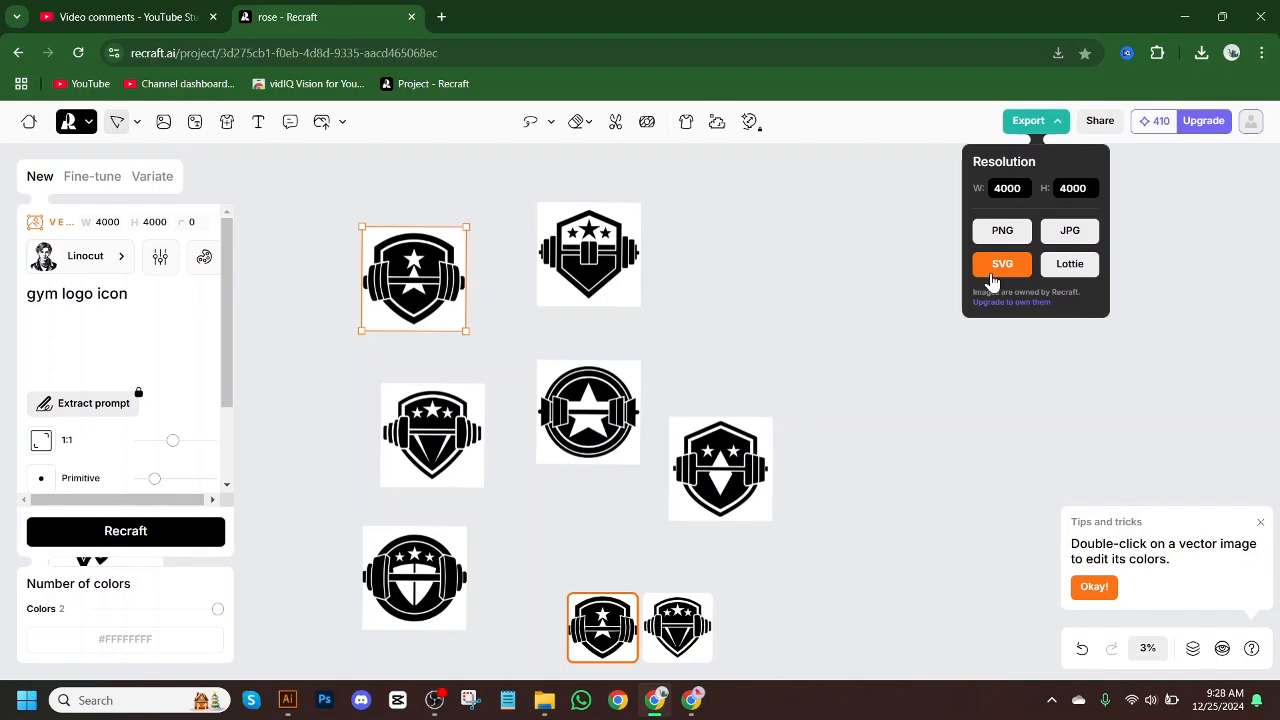
{"action": "left_click", "coordinate": [758, 313]}
{"action": "left_click", "coordinate": [452, 282]}
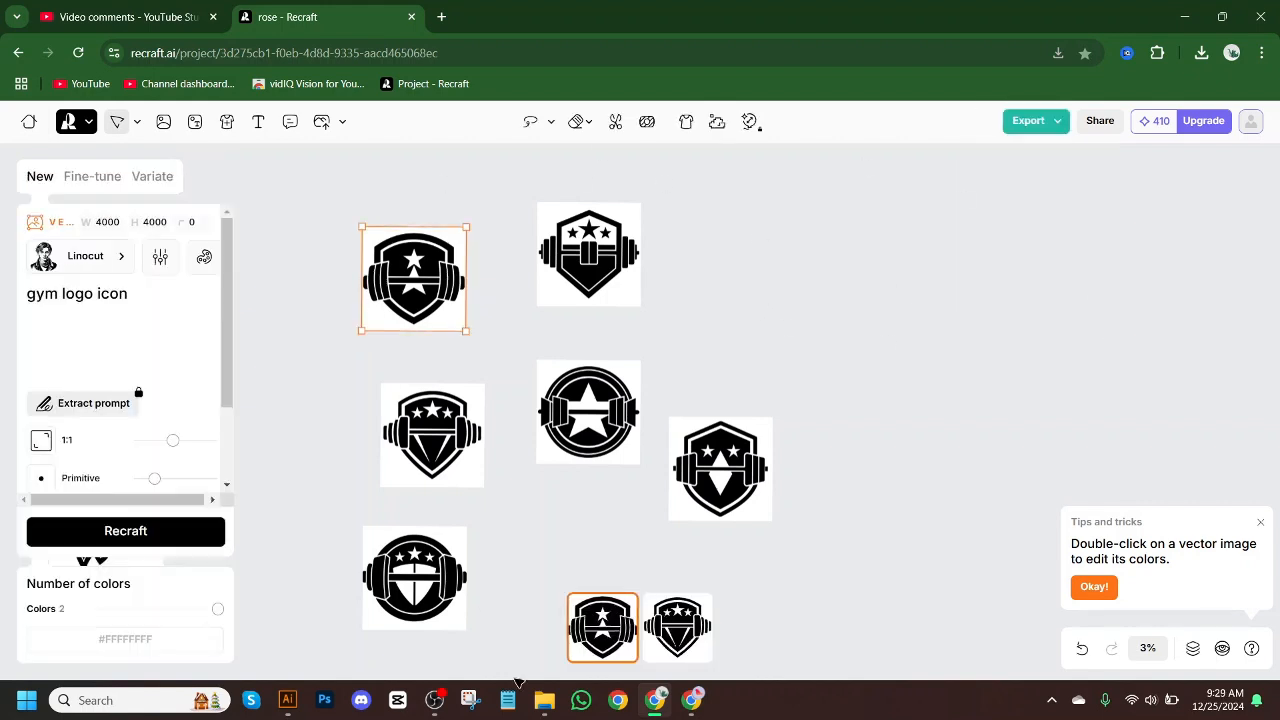
Check the exported gym-logo-icon files in the Downloads folder and return to the Recraft canvas.
{"action": "left_click", "coordinate": [544, 700]}
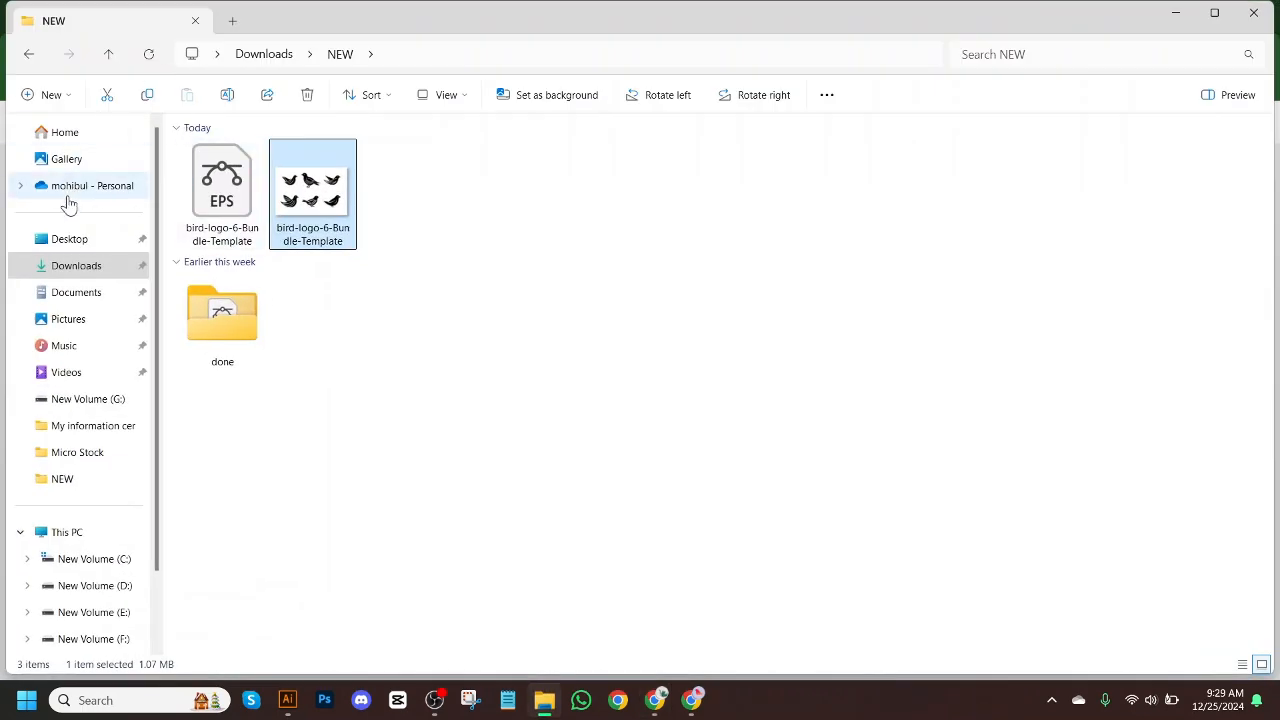
{"action": "left_click", "coordinate": [75, 266]}
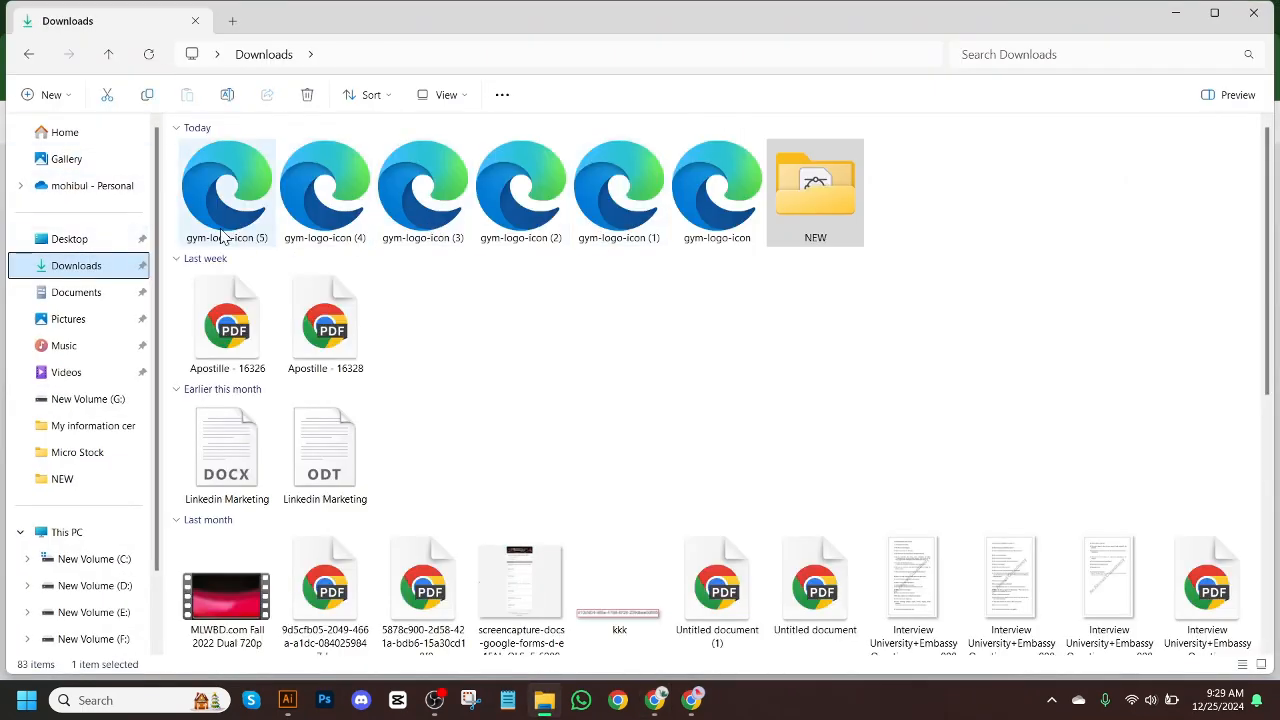
{"action": "left_click", "coordinate": [1175, 16]}
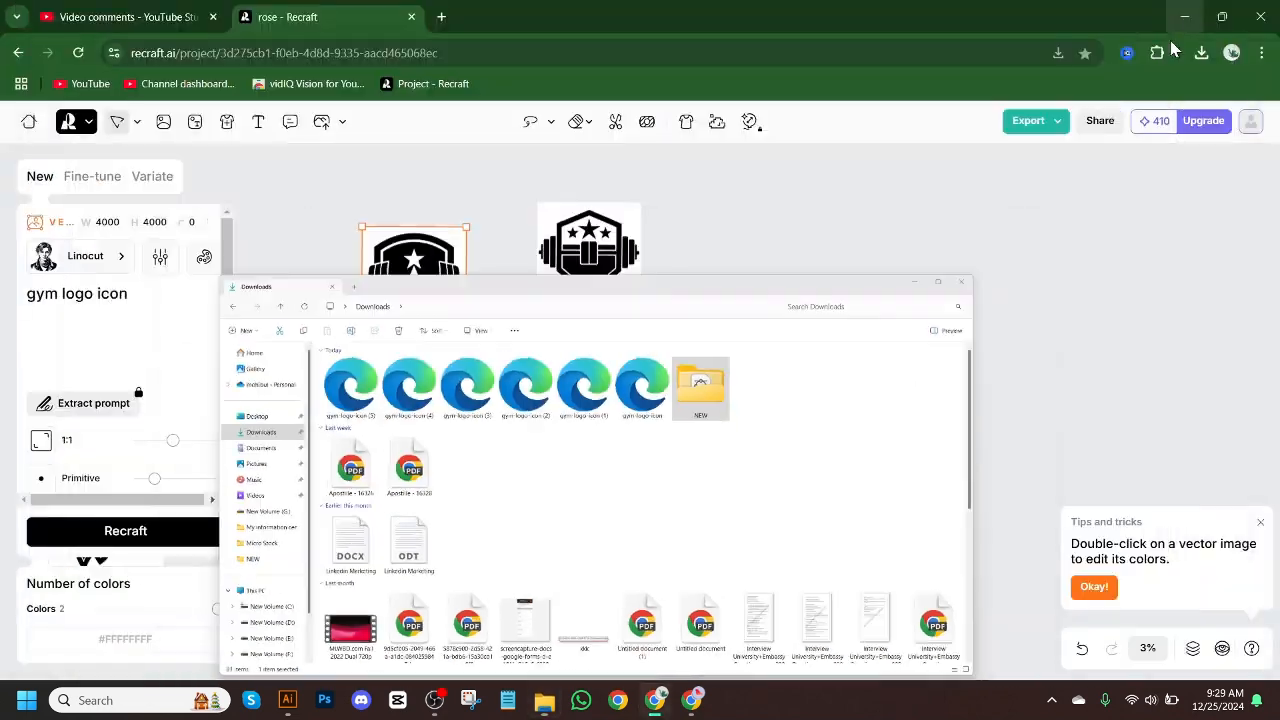
{"action": "left_click", "coordinate": [778, 314]}
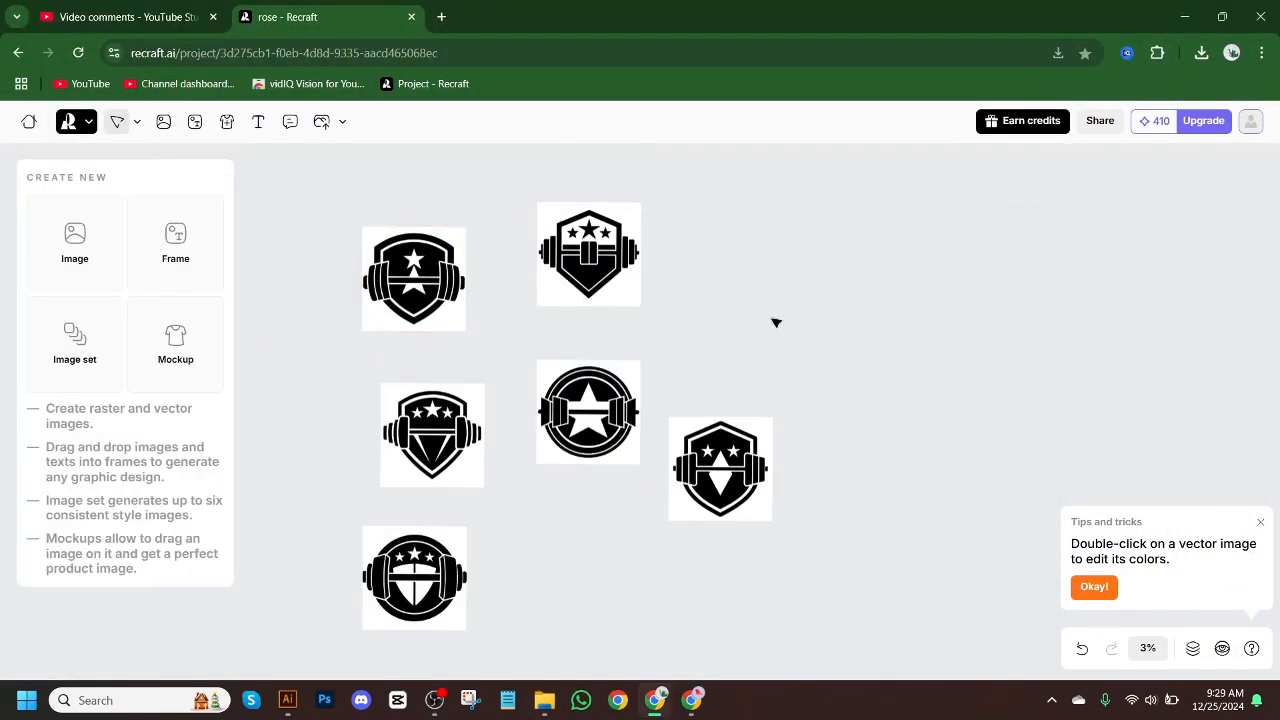
Open the 6-Bundle-Template EPS file from the Micro Stock folder in Illustrator.
{"action": "left_click", "coordinate": [287, 700]}
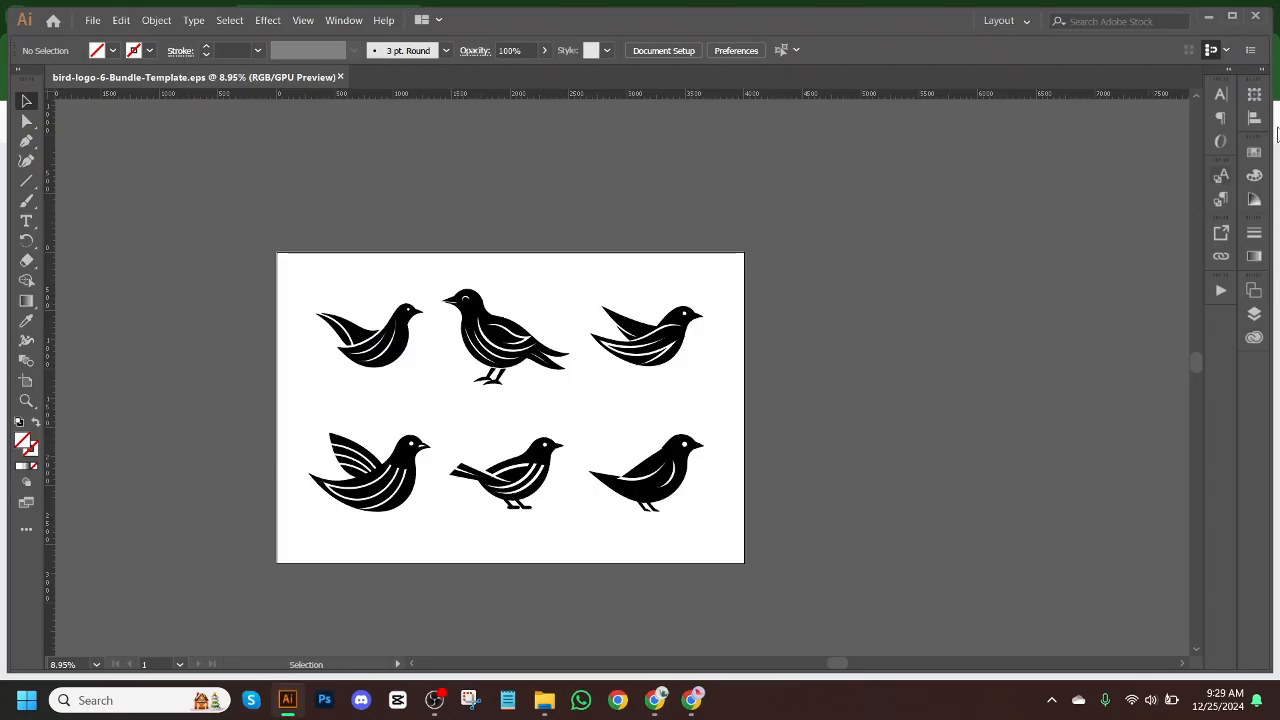
{"action": "left_click", "coordinate": [544, 700]}
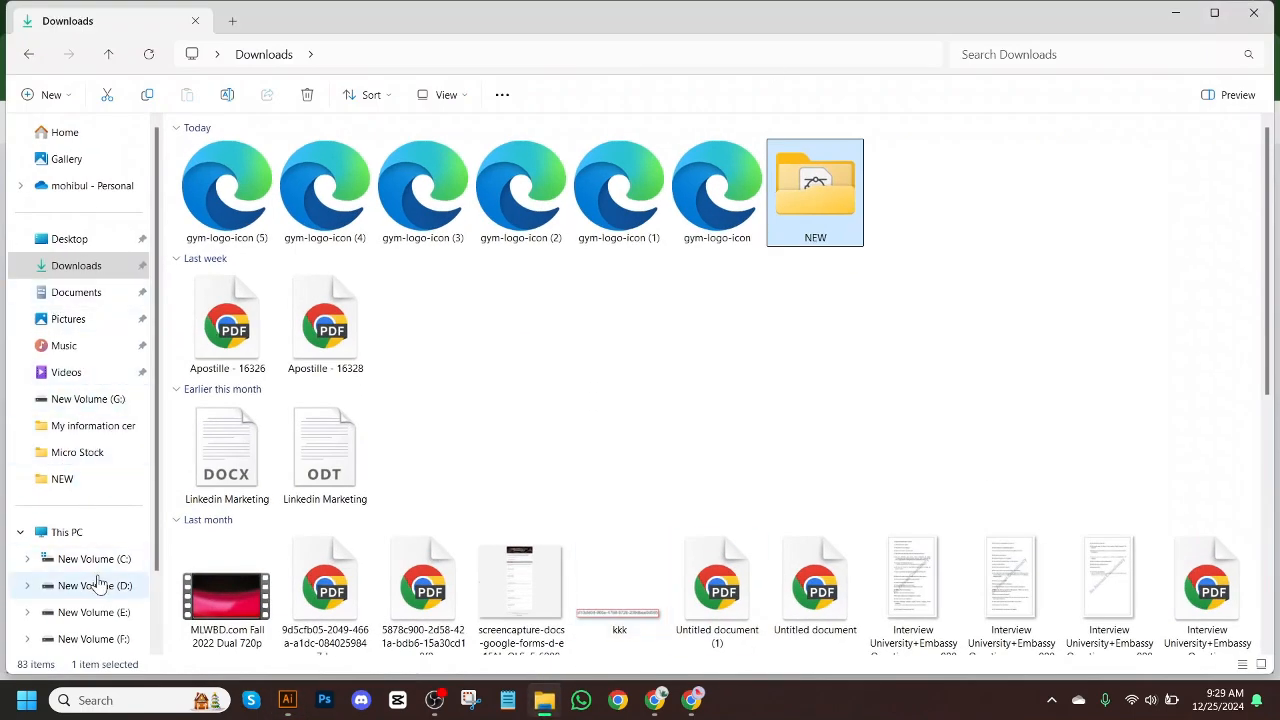
{"action": "left_click", "coordinate": [89, 453]}
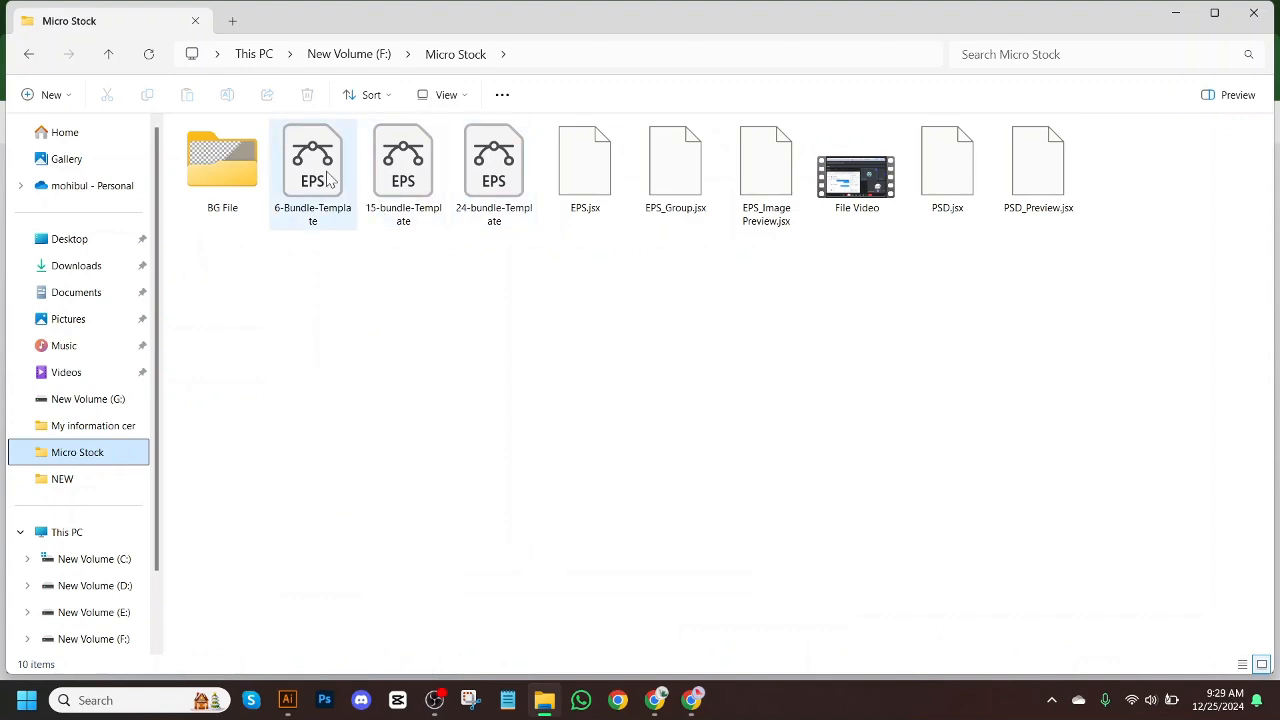
{"action": "left_click", "coordinate": [328, 178]}
{"action": "right_click", "coordinate": [326, 175]}
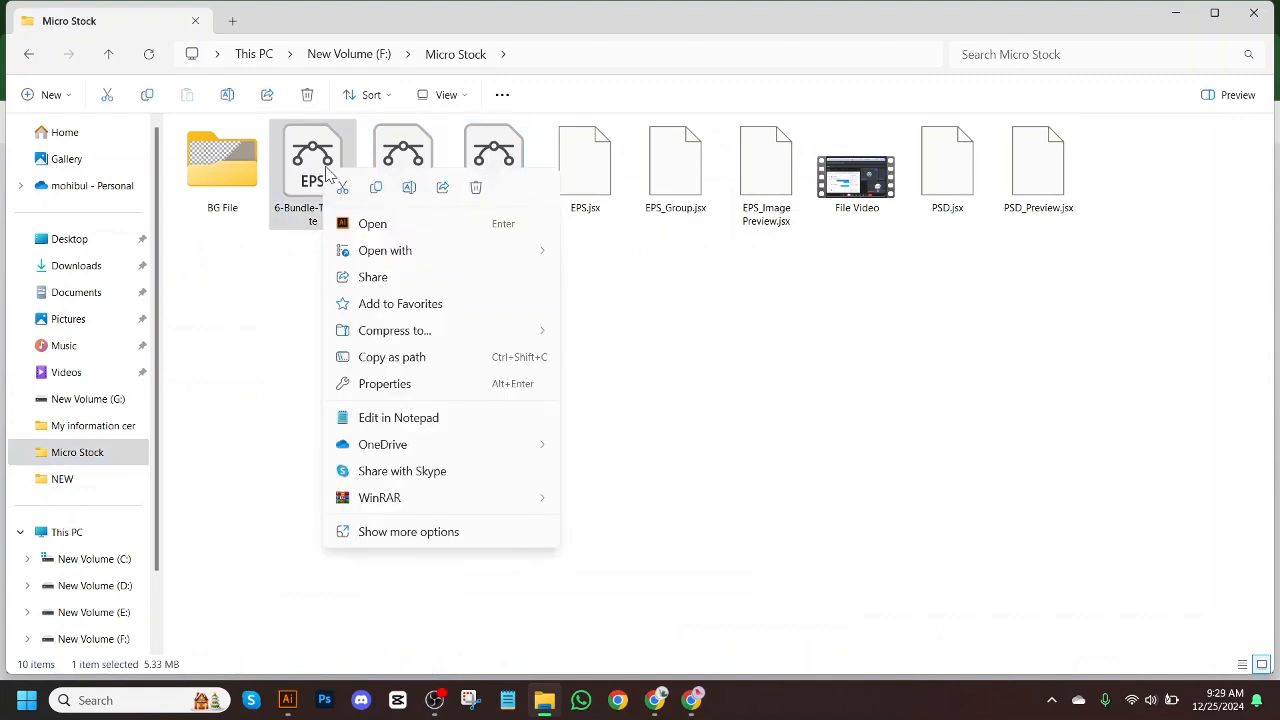
{"action": "left_click", "coordinate": [420, 226]}
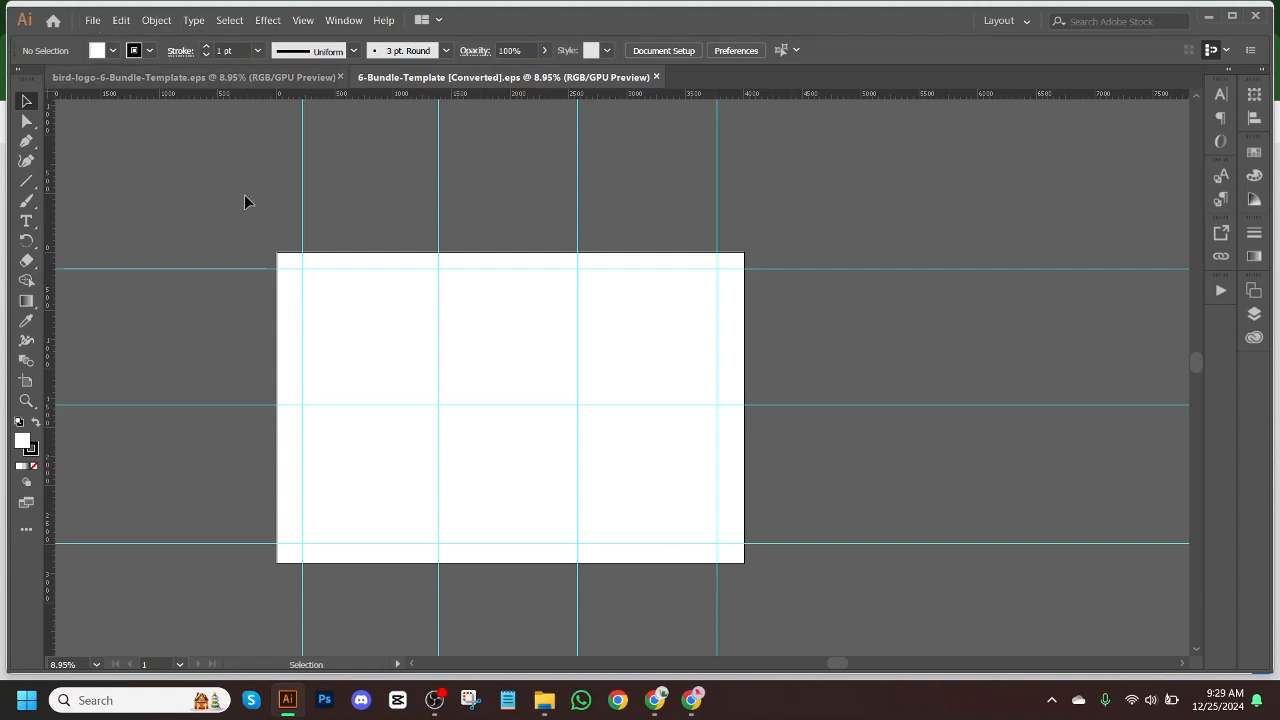
Load all six gym-logo-icon files from the Downloads folder for placement in the template.
{"action": "left_click", "coordinate": [93, 21]}
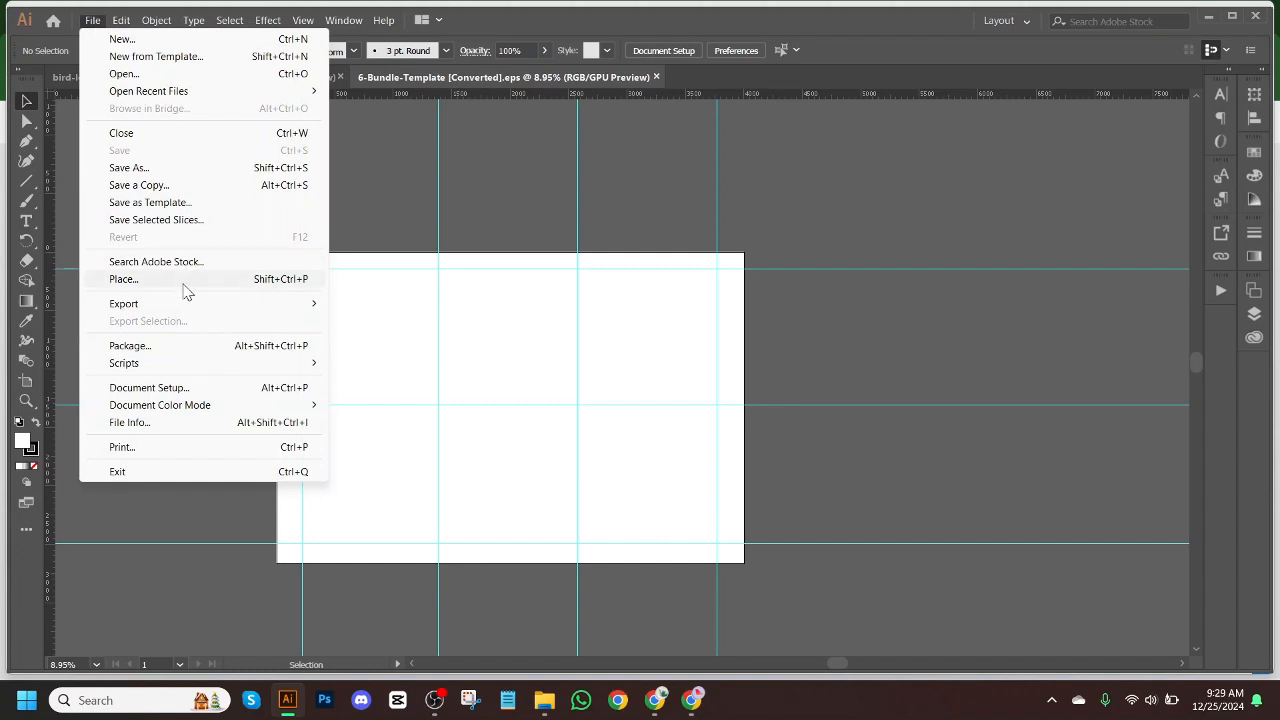
{"action": "left_click", "coordinate": [128, 279]}
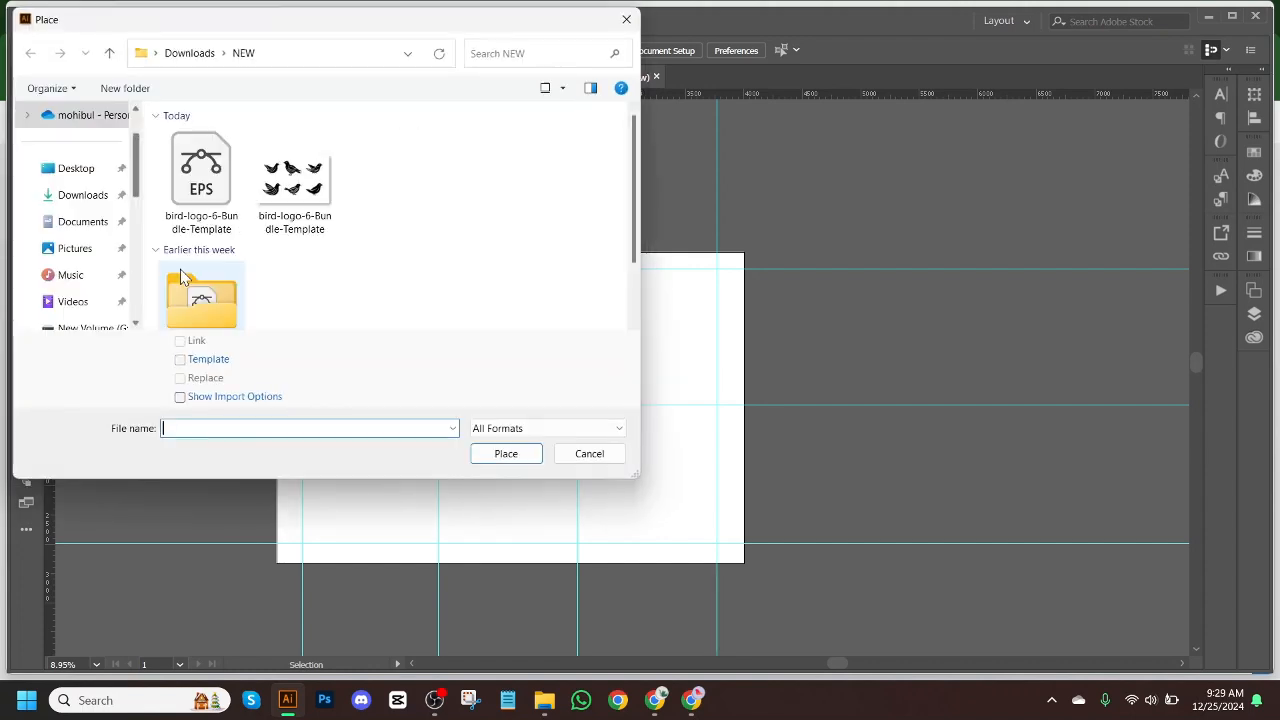
{"action": "left_click", "coordinate": [50, 198]}
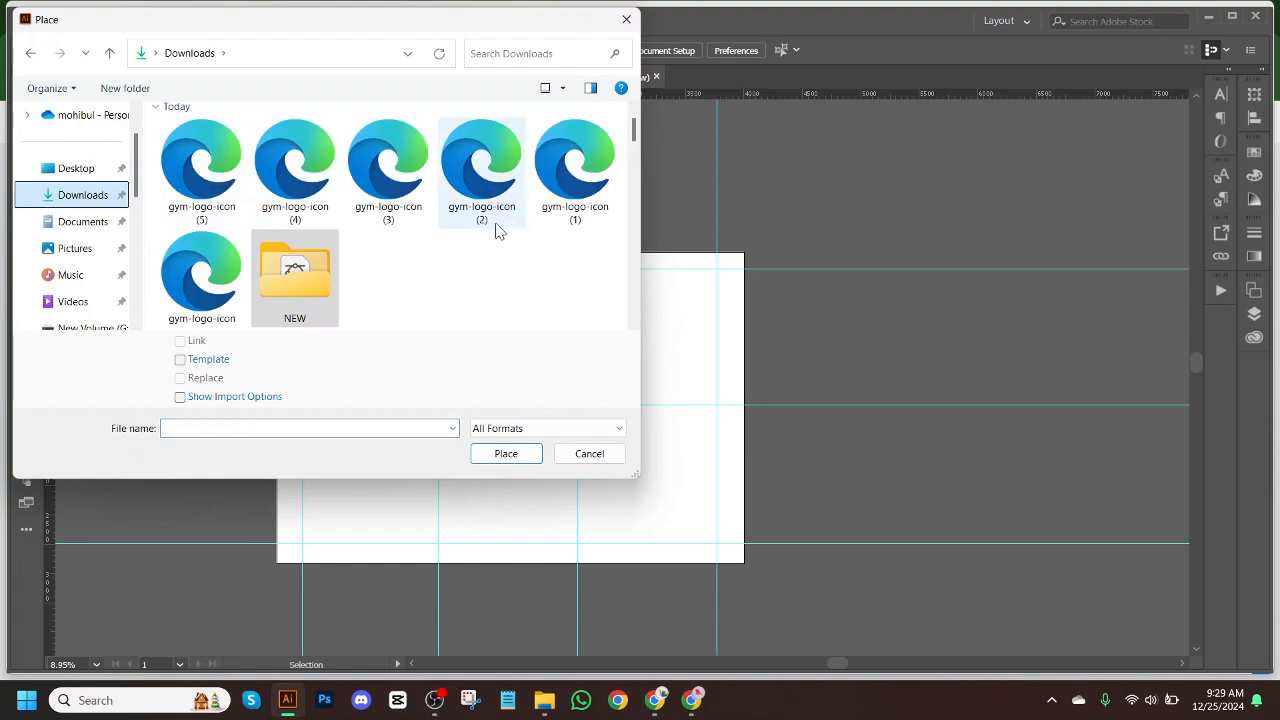
{"action": "scroll", "coordinate": [463, 171], "scroll_direction": "down", "scroll_amount": 3}
{"action": "scroll", "coordinate": [470, 190], "scroll_direction": "up", "scroll_amount": 3}
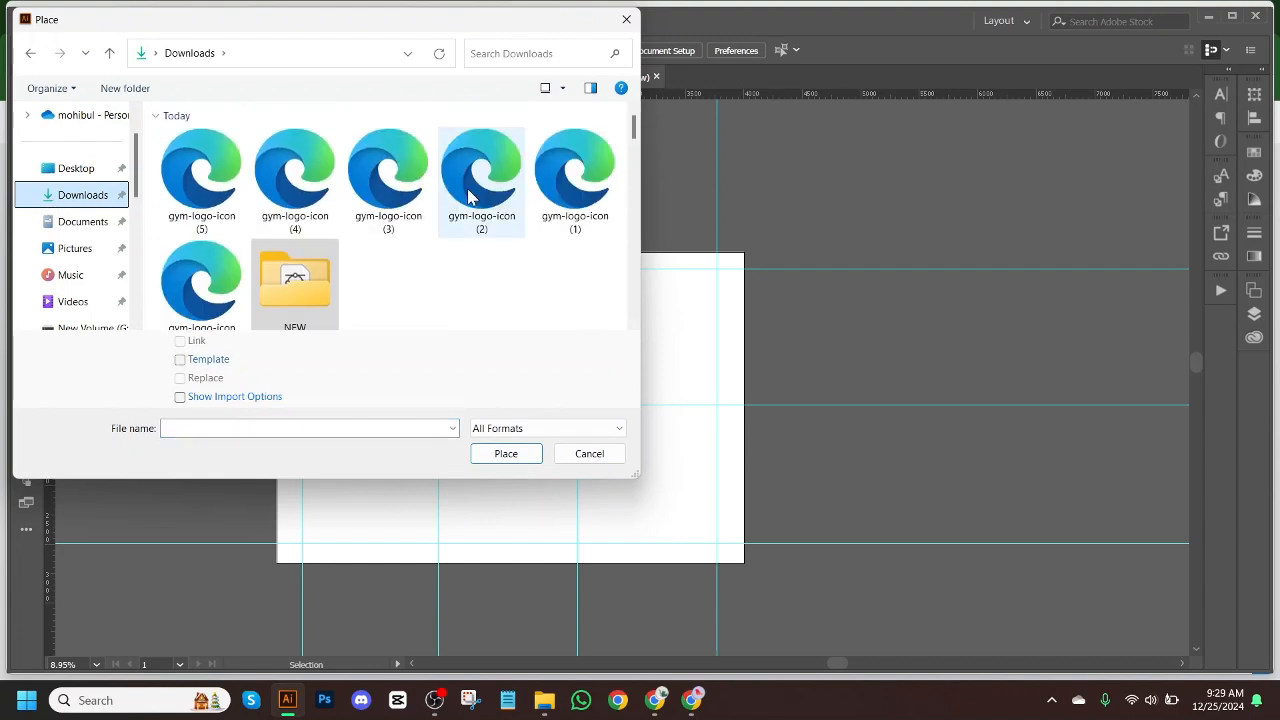
{"action": "left_click_drag", "start_coordinate": [151, 172], "coordinate": [636, 176]}
{"action": "left_click", "coordinate": [236, 300], "text": "ctrl"}
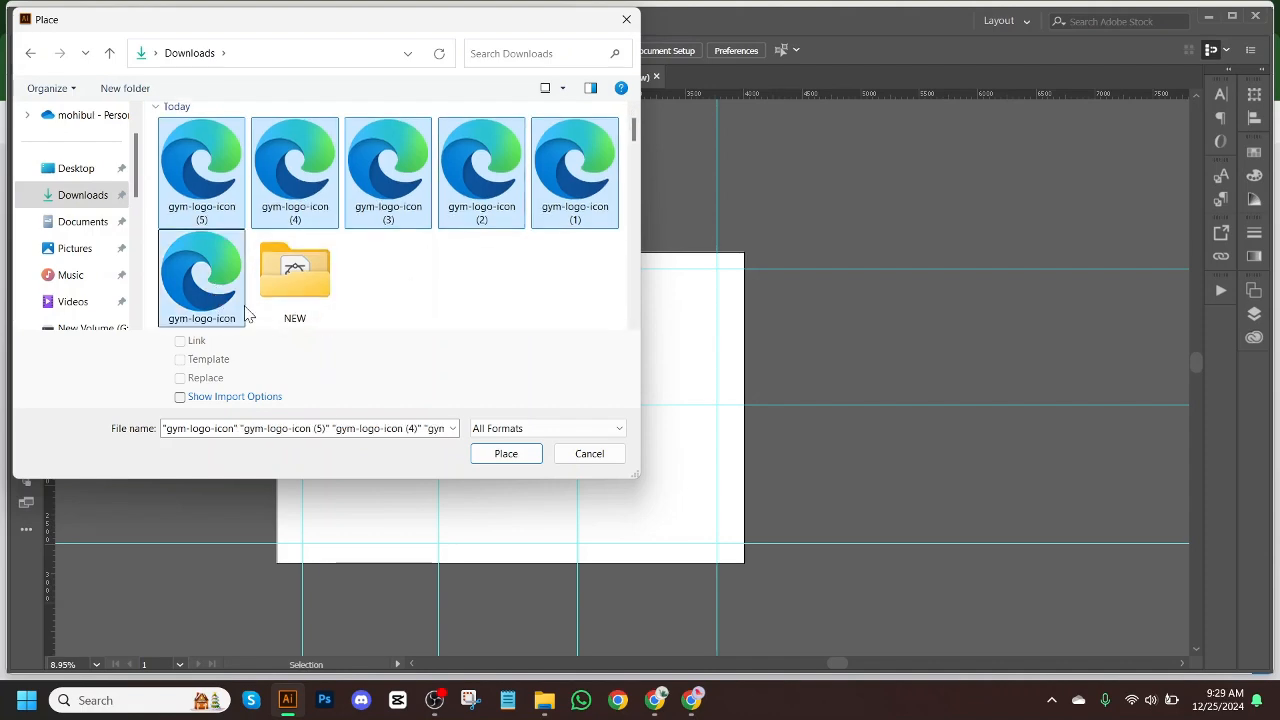
{"action": "left_click", "coordinate": [507, 453]}
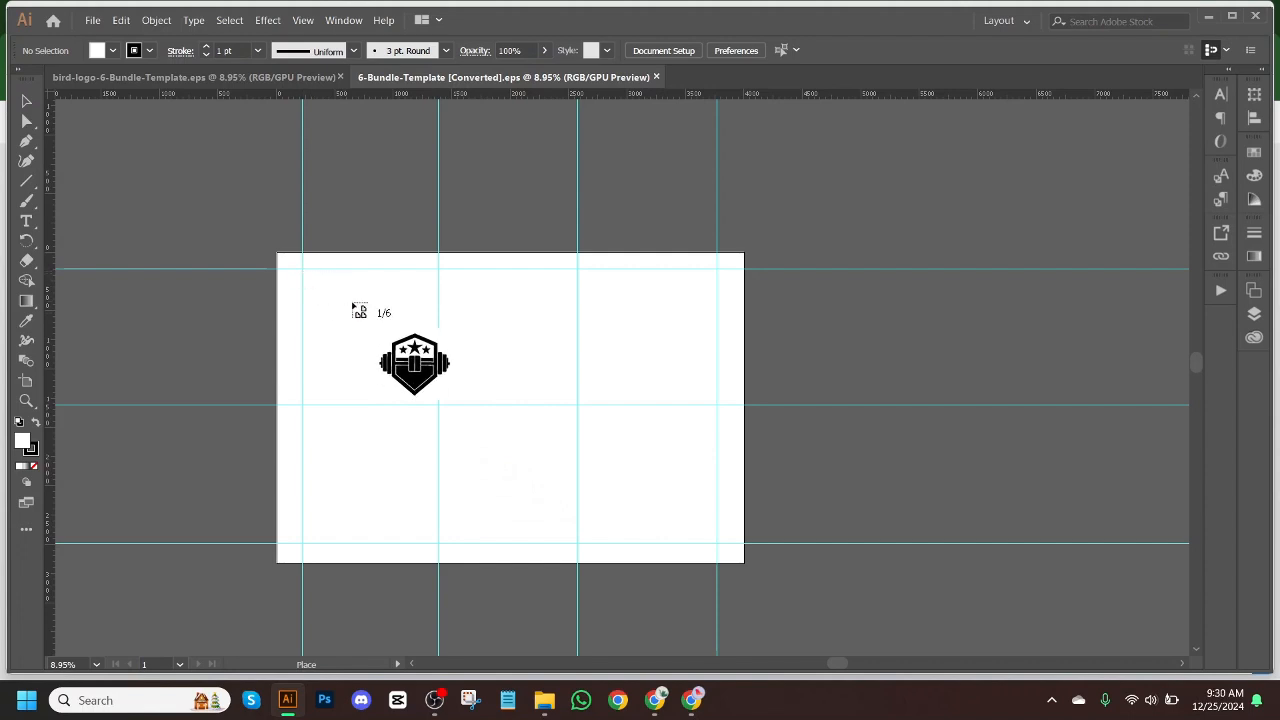
Place the six gym logos one per guide cell, three in the upper row and three in the lower row.
{"action": "left_click_drag", "start_coordinate": [303, 271], "coordinate": [464, 406]}
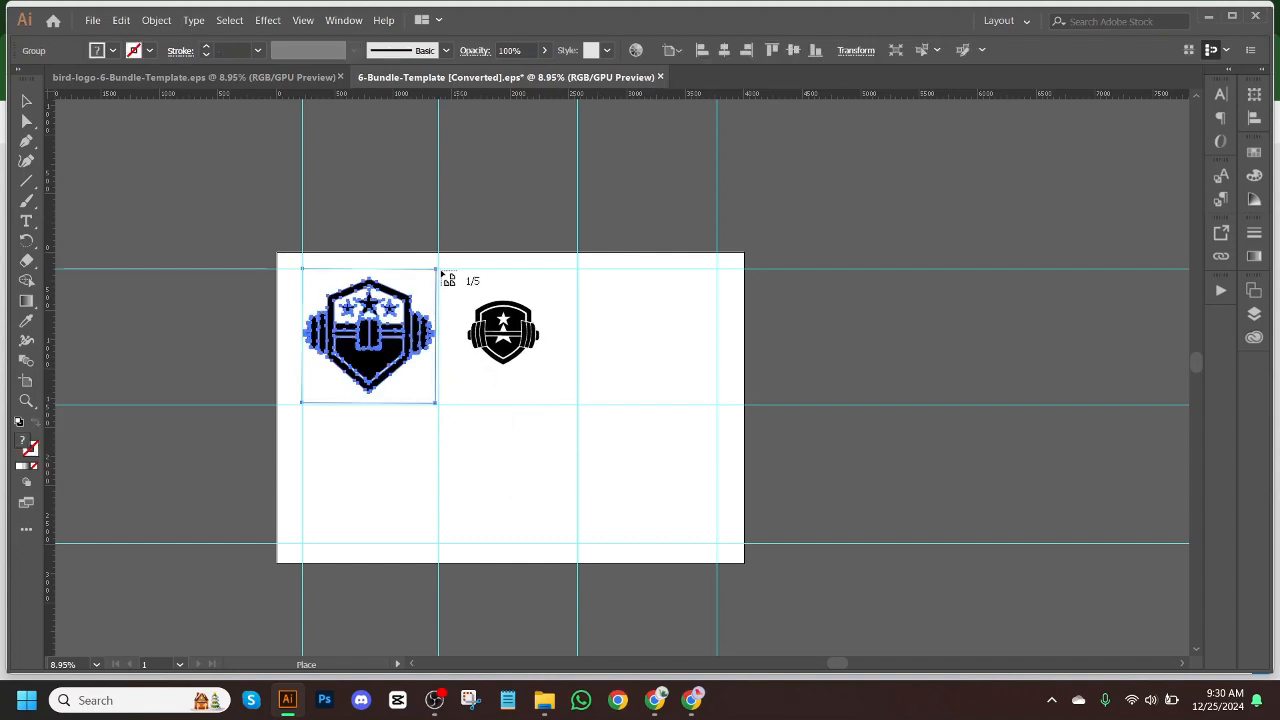
{"action": "left_click_drag", "start_coordinate": [441, 272], "coordinate": [580, 417]}
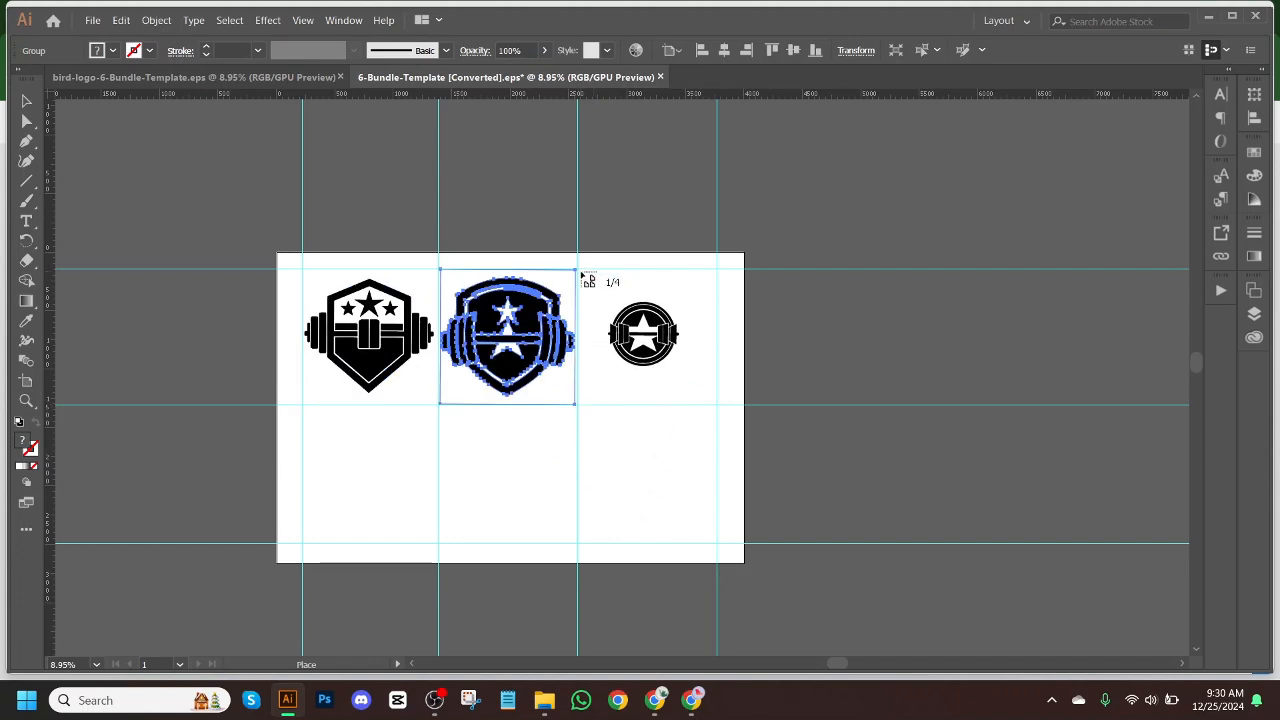
{"action": "left_click_drag", "start_coordinate": [578, 270], "coordinate": [731, 409]}
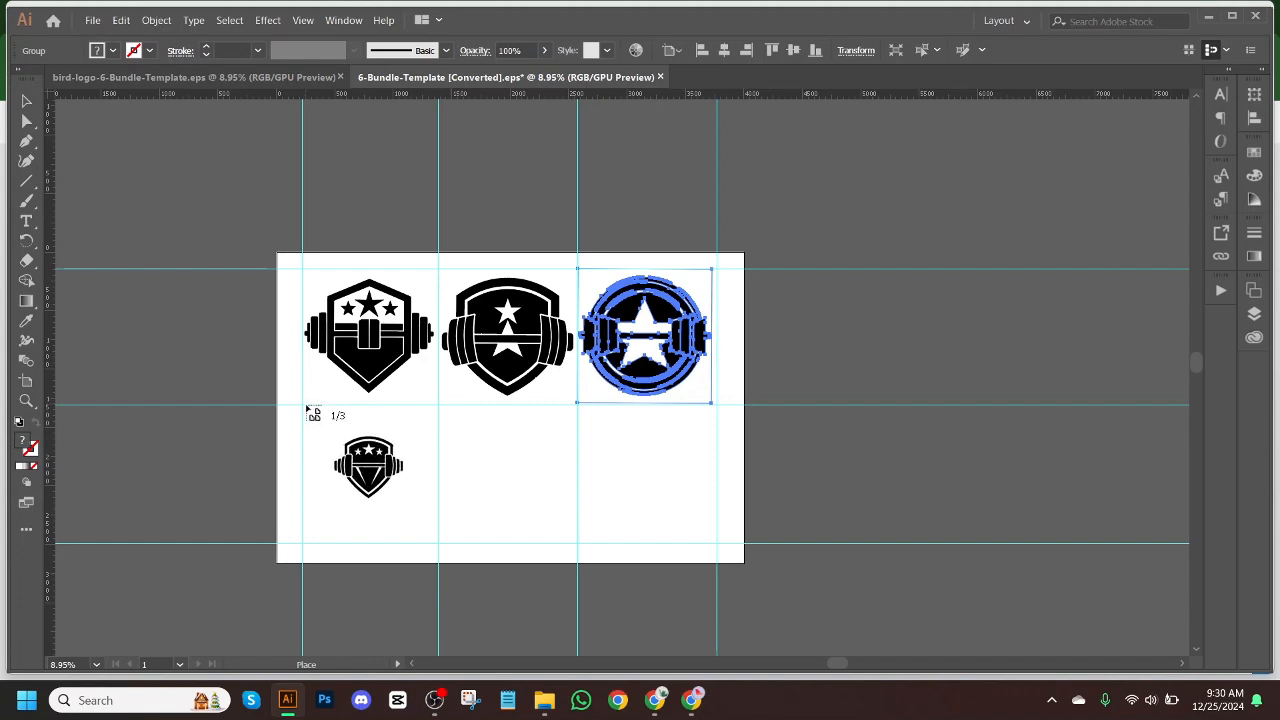
{"action": "left_click_drag", "start_coordinate": [303, 407], "coordinate": [446, 546]}
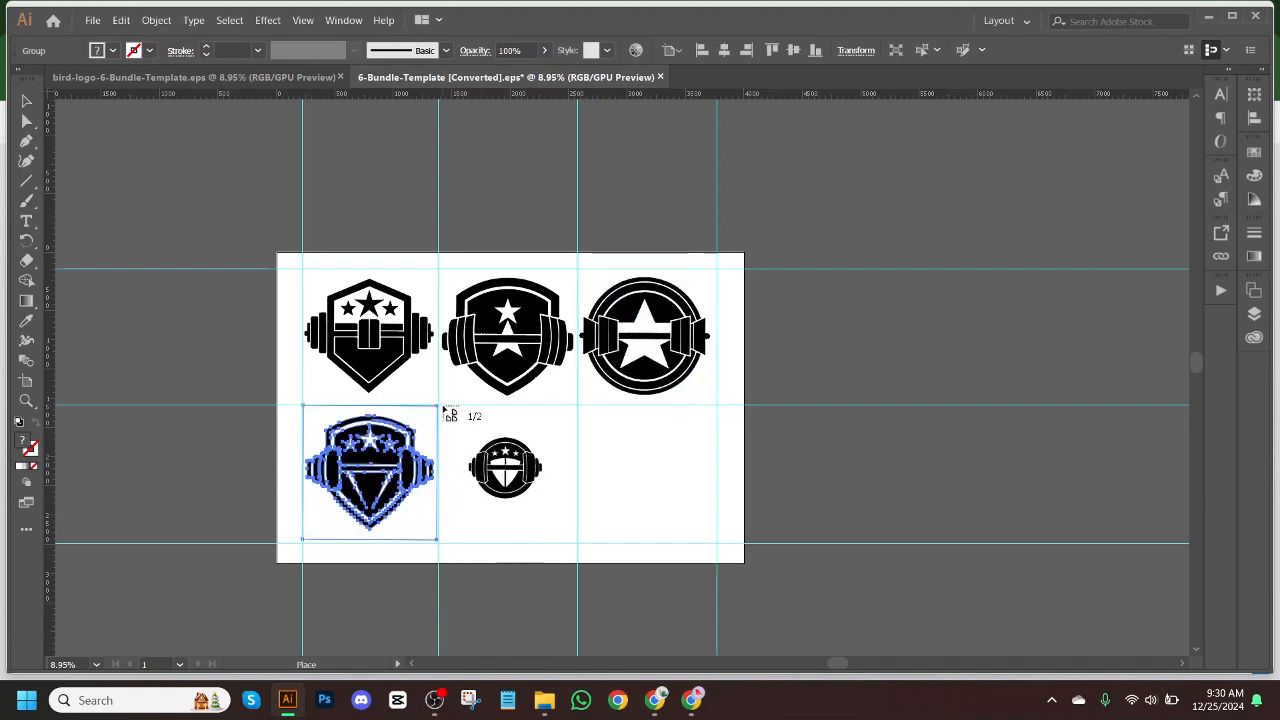
{"action": "left_click_drag", "start_coordinate": [440, 405], "coordinate": [579, 541]}
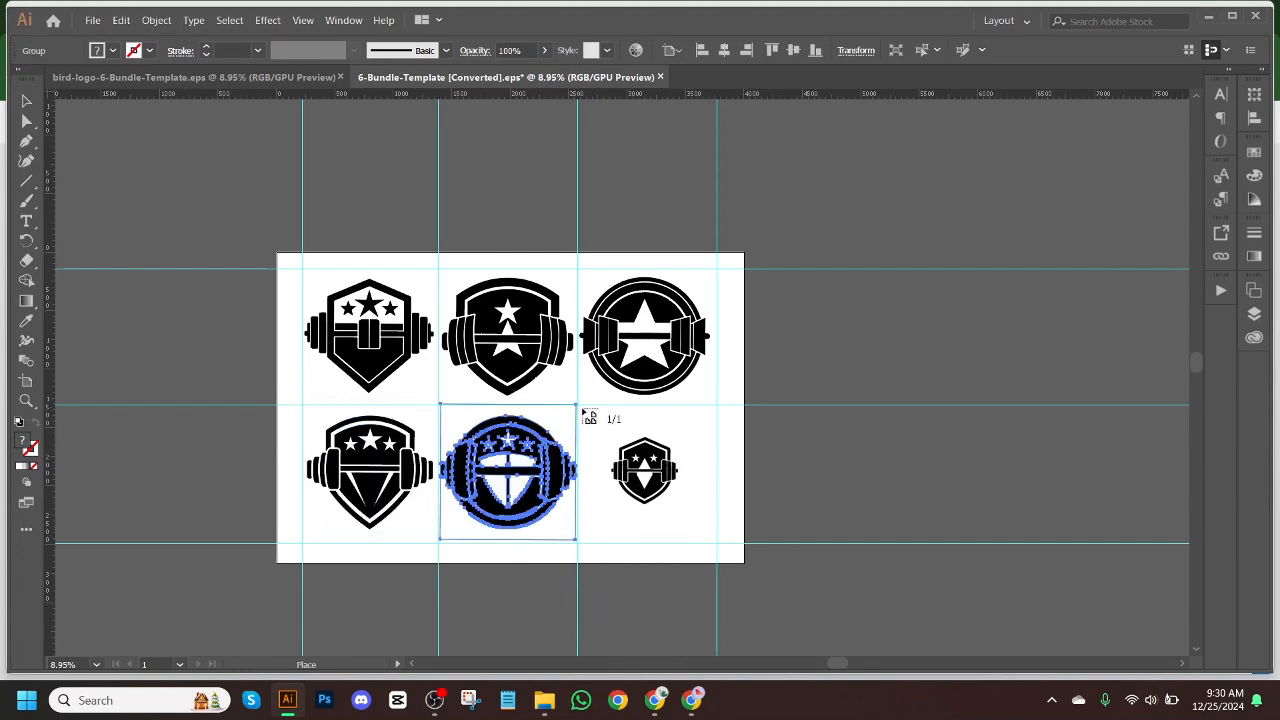
{"action": "left_click_drag", "start_coordinate": [580, 406], "coordinate": [724, 566]}
{"action": "left_click", "coordinate": [820, 457]}
Nudge the circular star logo in the upper row slightly down and to the right within its guide cell.
{"action": "left_click", "coordinate": [672, 345]}
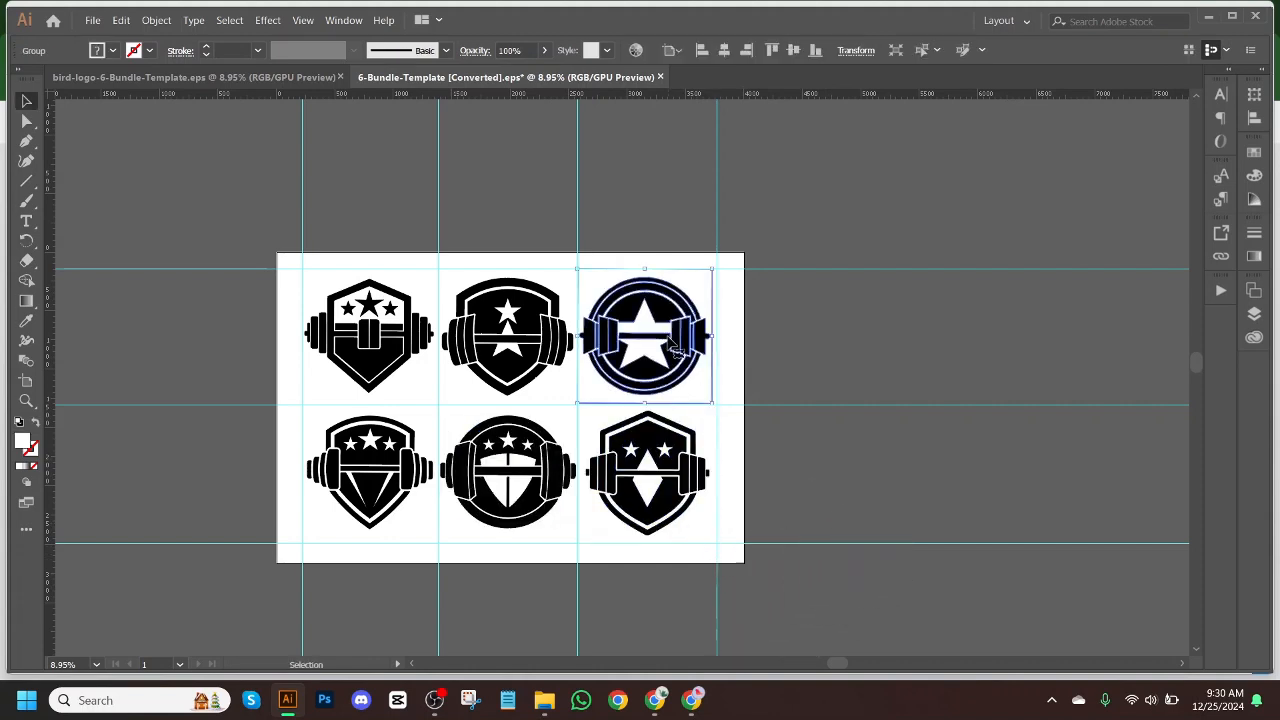
{"action": "left_click", "coordinate": [880, 326]}
{"action": "left_click", "coordinate": [664, 314]}
{"action": "key", "text": "Down"}
{"action": "key", "text": "Down"}
{"action": "key", "text": "Down"}
{"action": "key", "text": "Down"}
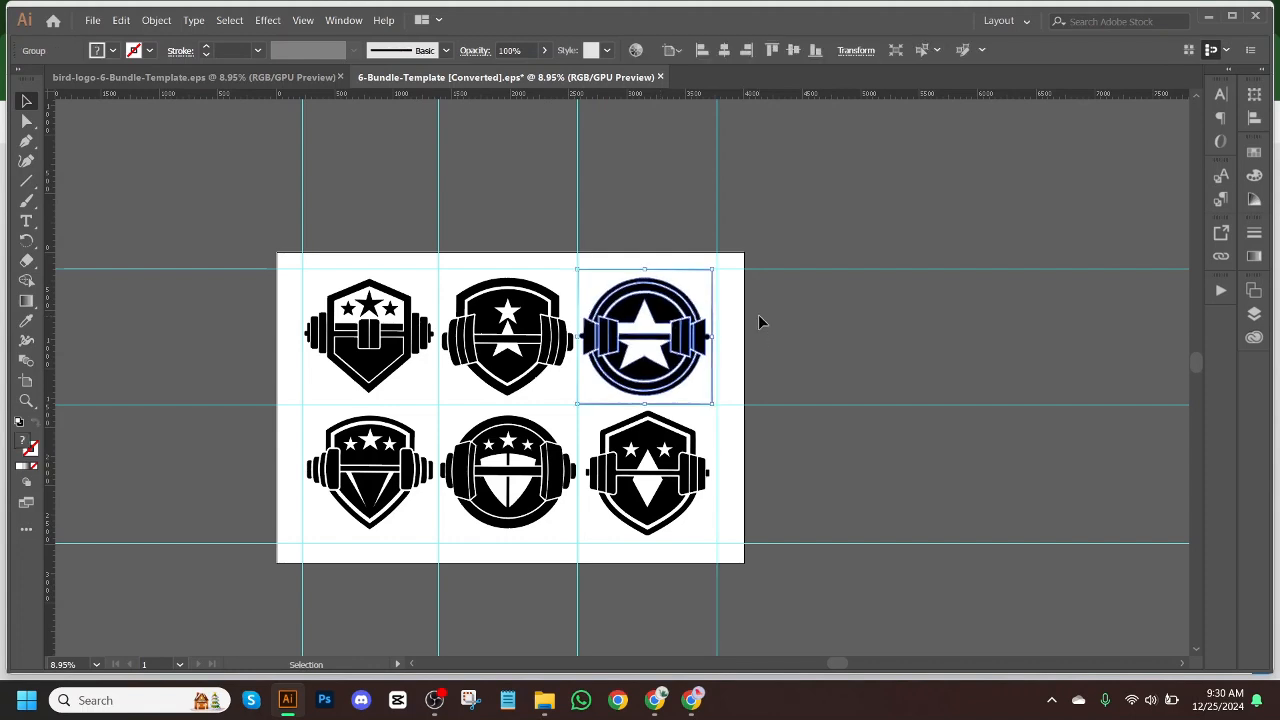
{"action": "key", "text": "Right"}
{"action": "key", "text": "Right"}
{"action": "key", "text": "Right"}
{"action": "key", "text": "Right"}
{"action": "key", "text": "Right"}
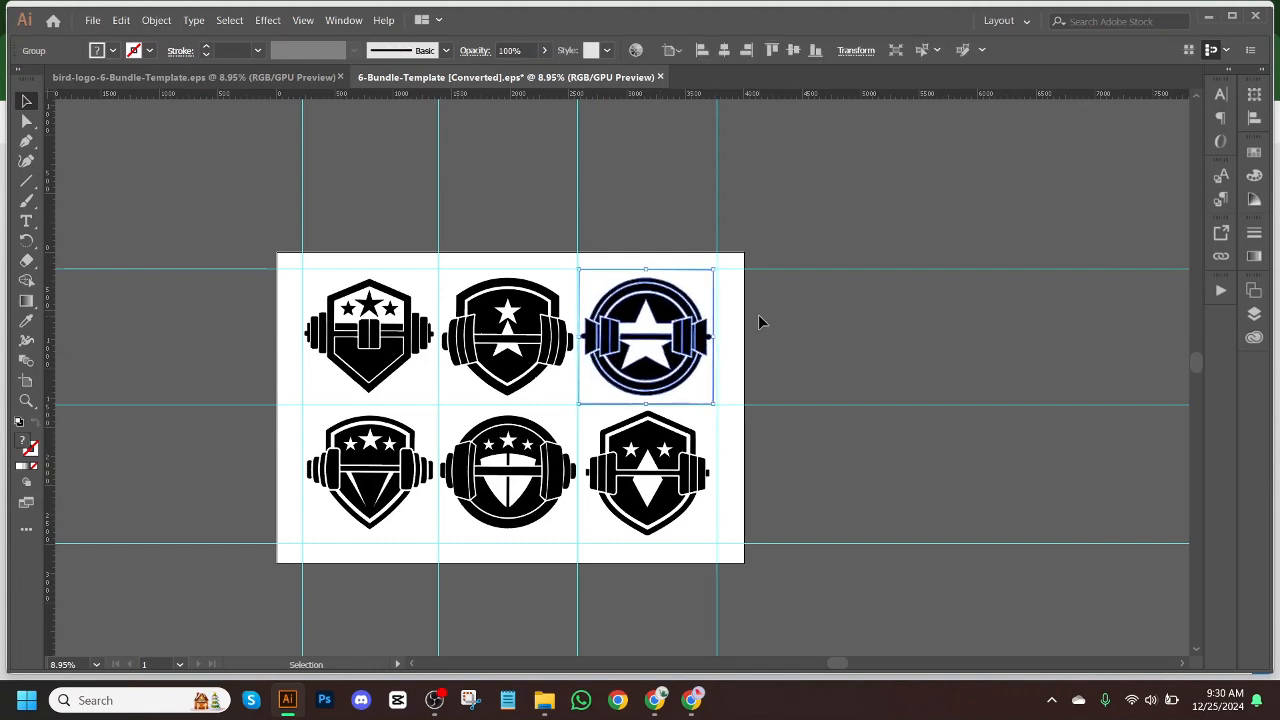
{"action": "left_click", "coordinate": [758, 316]}
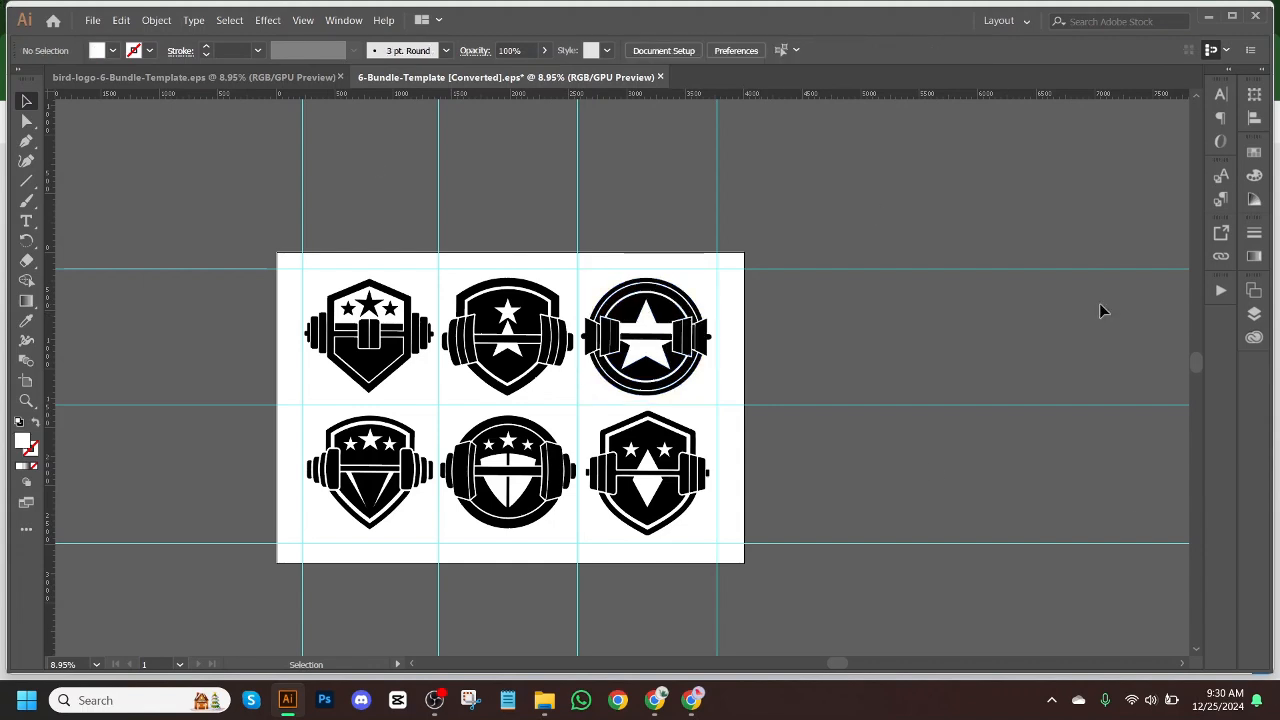
Delete the horizontal and vertical layout guides around the six gym logos, keeping the artwork itself.
{"action": "left_click_drag", "start_coordinate": [946, 190], "coordinate": [1001, 635]}
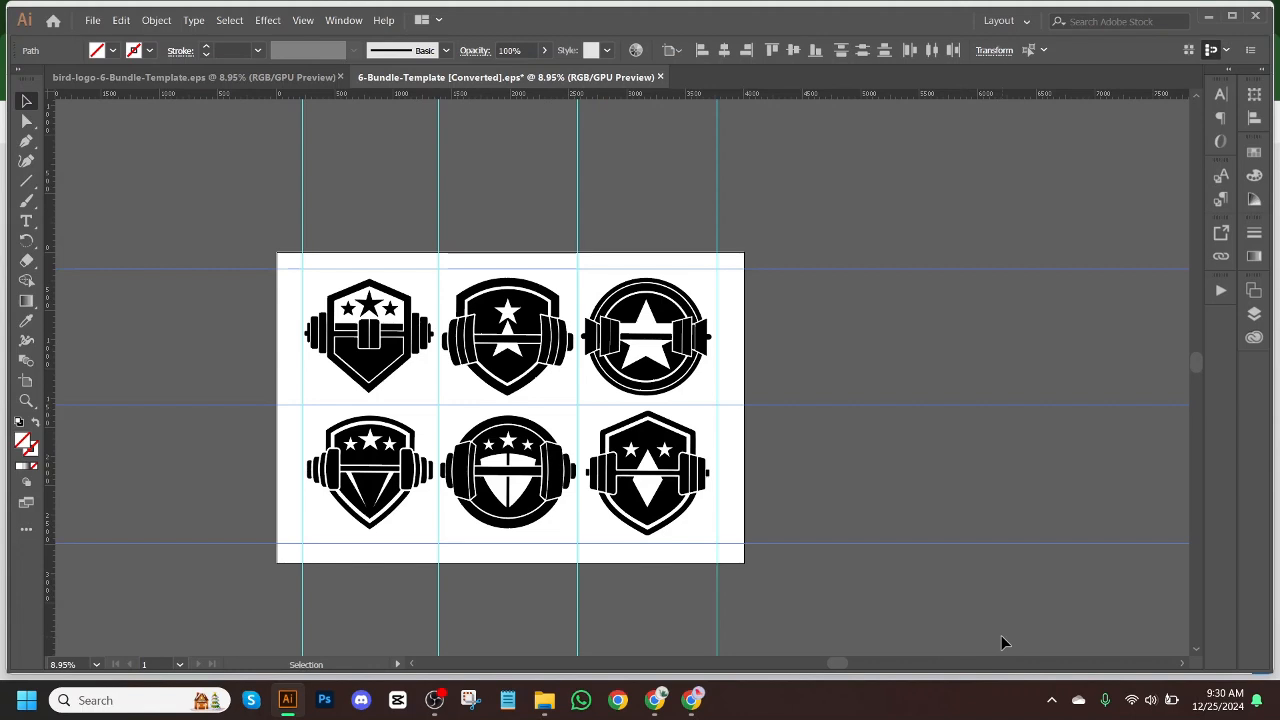
{"action": "key", "text": "Delete"}
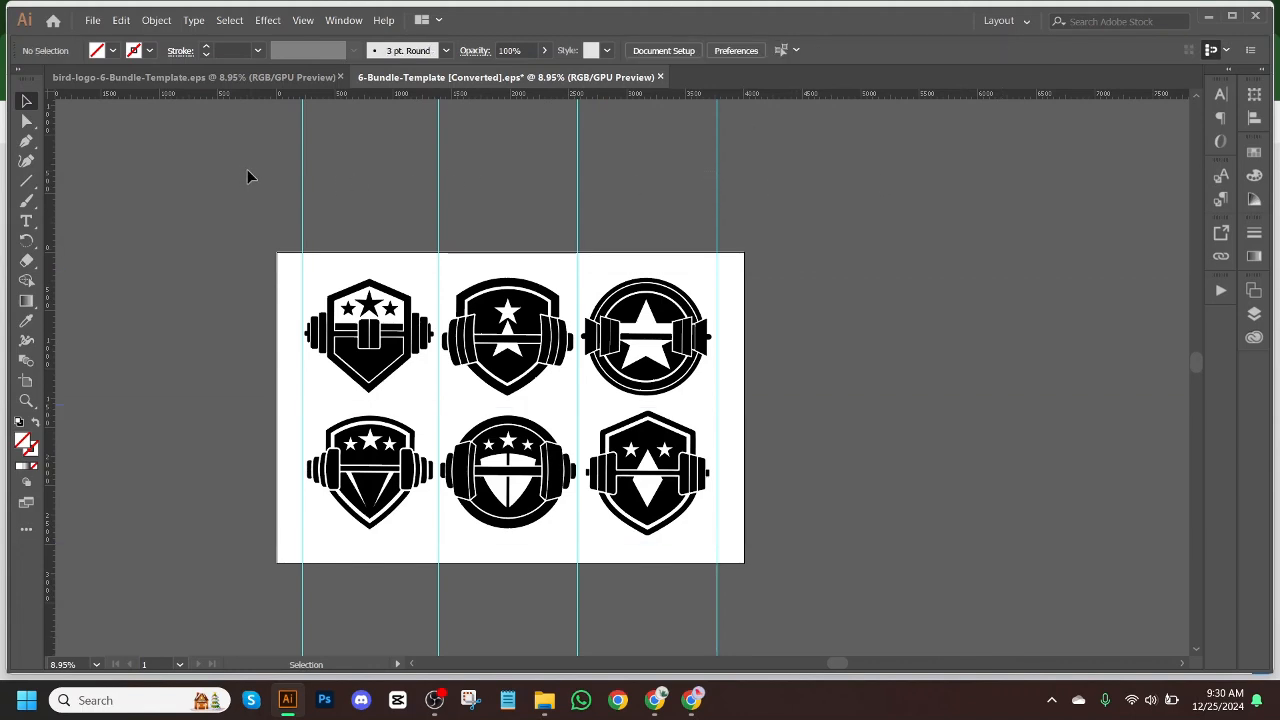
{"action": "key", "text": "ctrl+a"}
{"action": "key", "text": "Delete"}
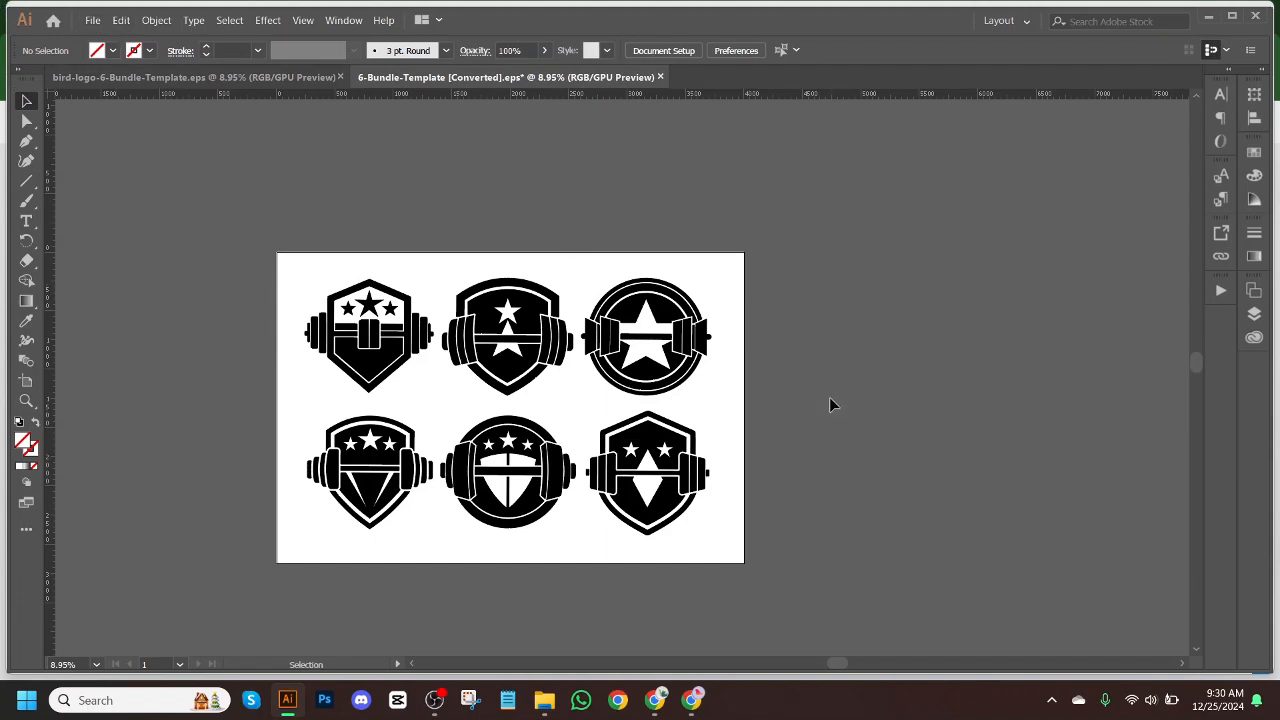
Start an Export As of the logo bundle and copy the file name "gym-logo-icon (4)" from the Downloads folder in File Explorer.
{"action": "left_click", "coordinate": [91, 22]}
{"action": "mouse_move", "coordinate": [163, 306]}
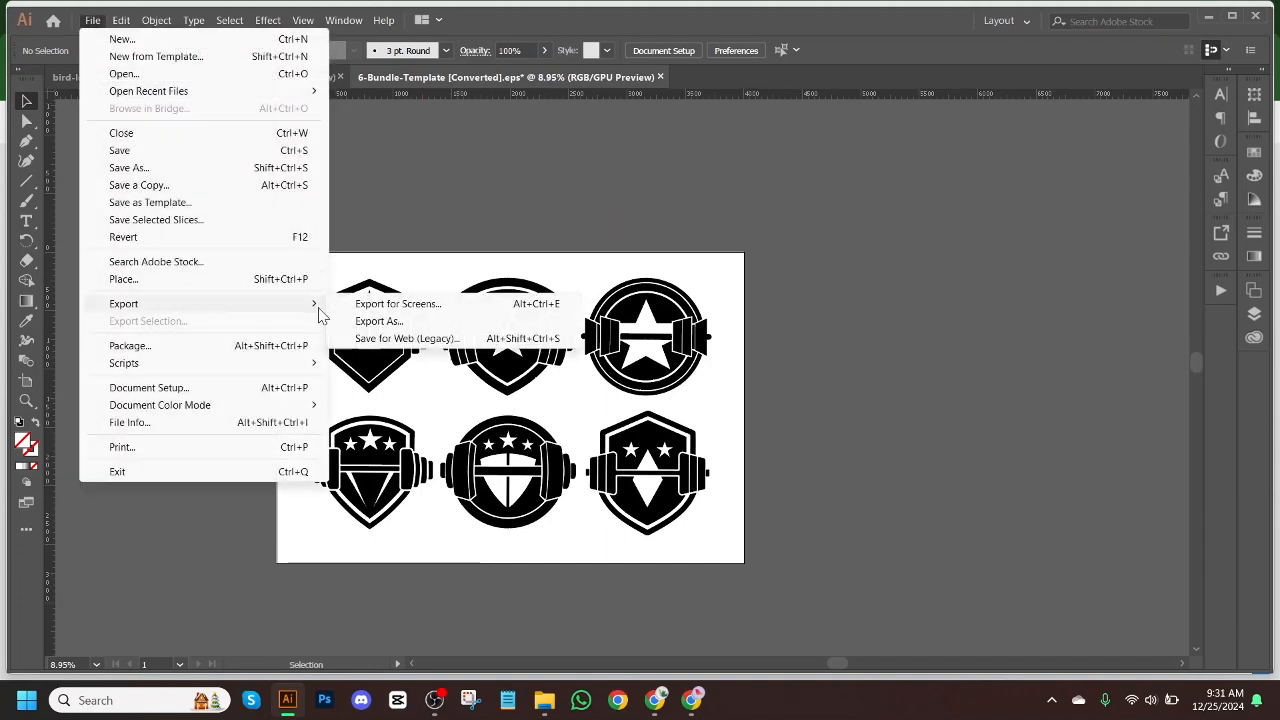
{"action": "left_click", "coordinate": [372, 322]}
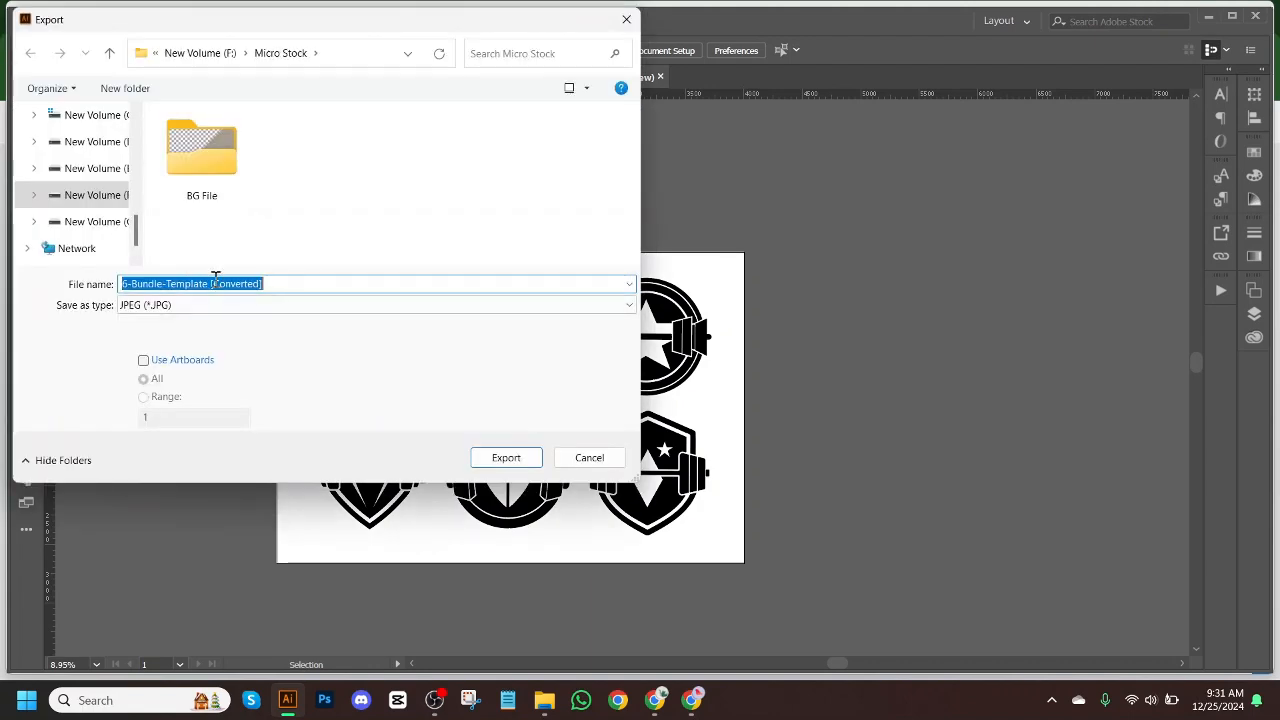
{"action": "left_click", "coordinate": [544, 700]}
{"action": "left_click", "coordinate": [80, 268]}
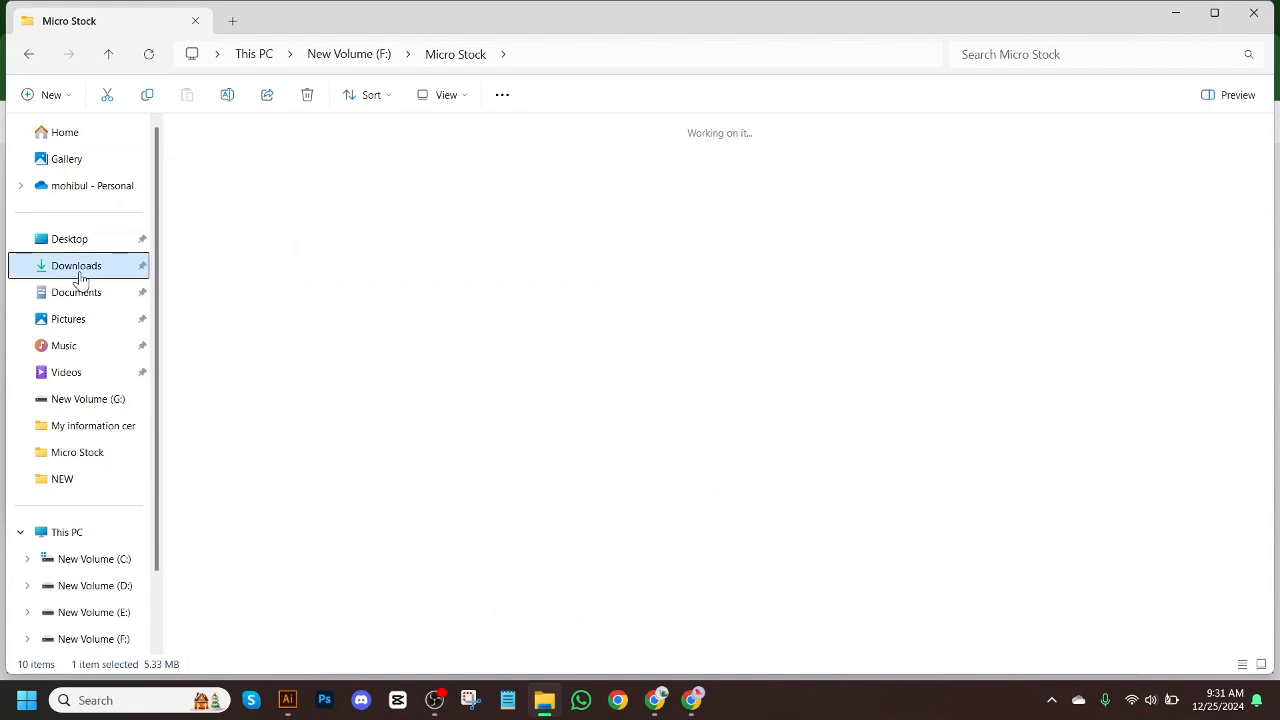
{"action": "left_click", "coordinate": [343, 220]}
{"action": "left_click", "coordinate": [227, 94]}
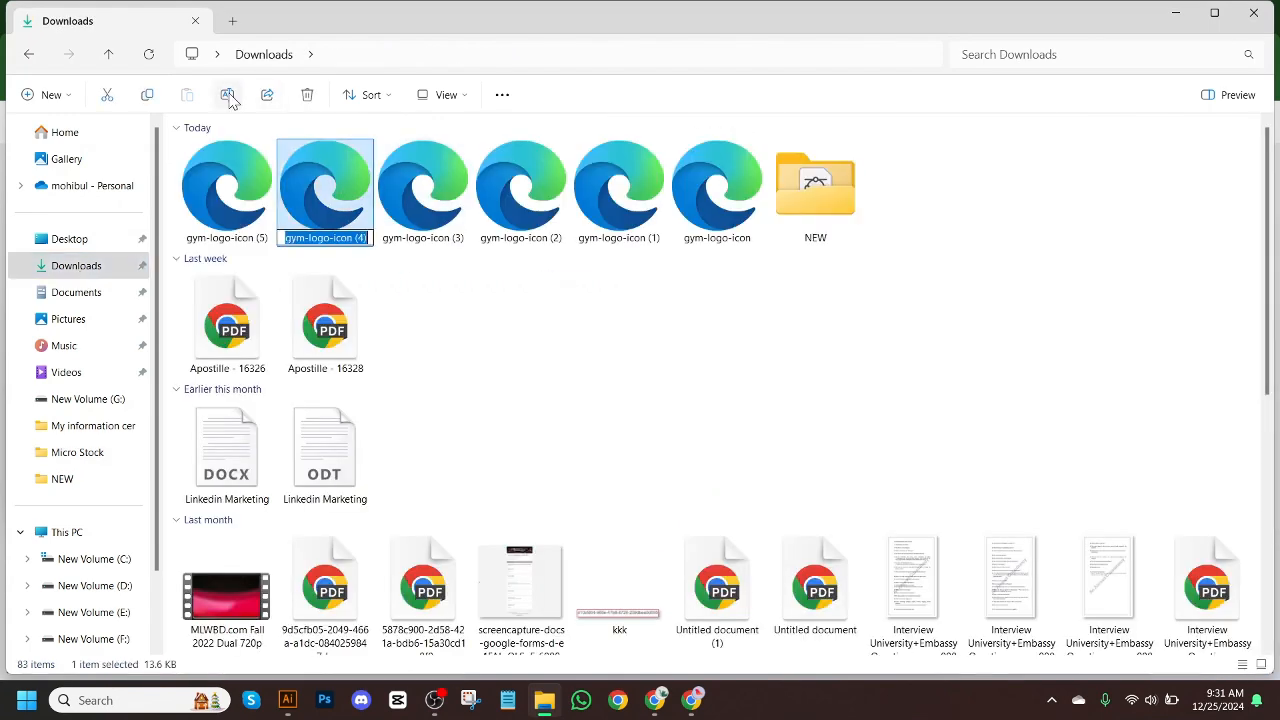
{"action": "left_click", "coordinate": [645, 345]}
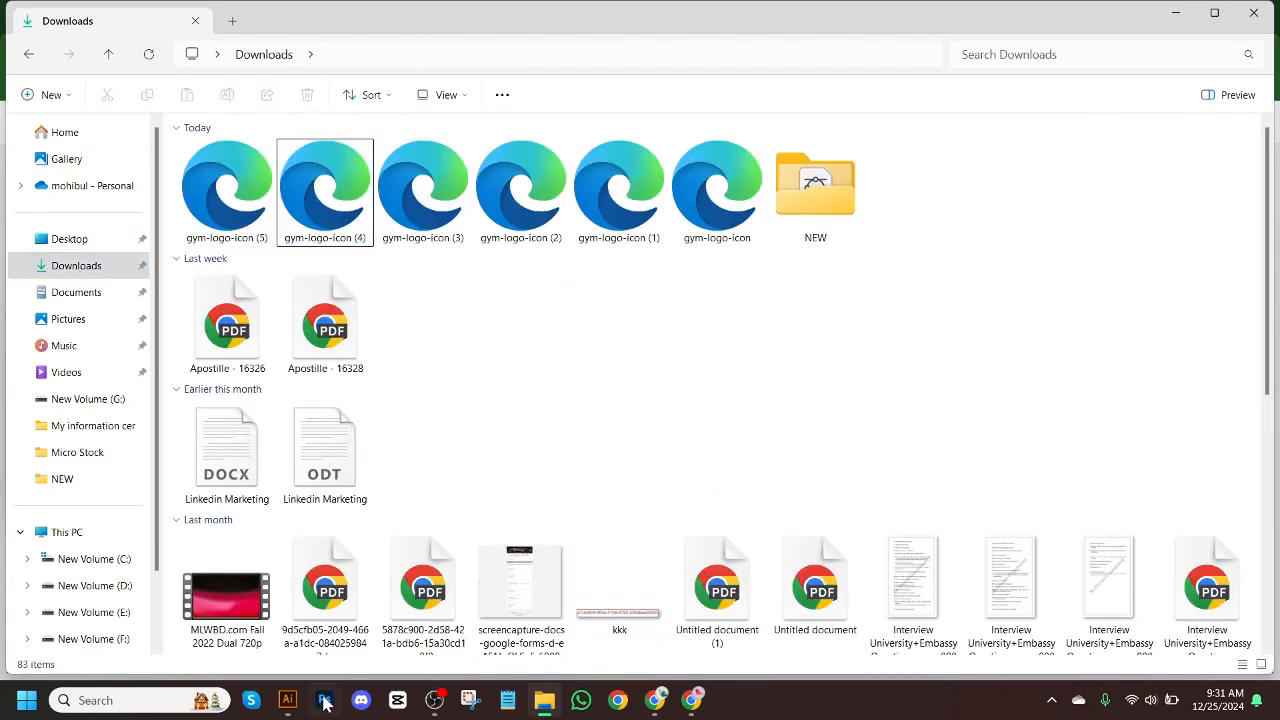
{"action": "left_click", "coordinate": [287, 700]}
Name the export "gym-logo-vator - 6-Bundle-Template", without the "[Converted]" suffix, and keep the JPEG format.
{"action": "left_click", "coordinate": [131, 283]}
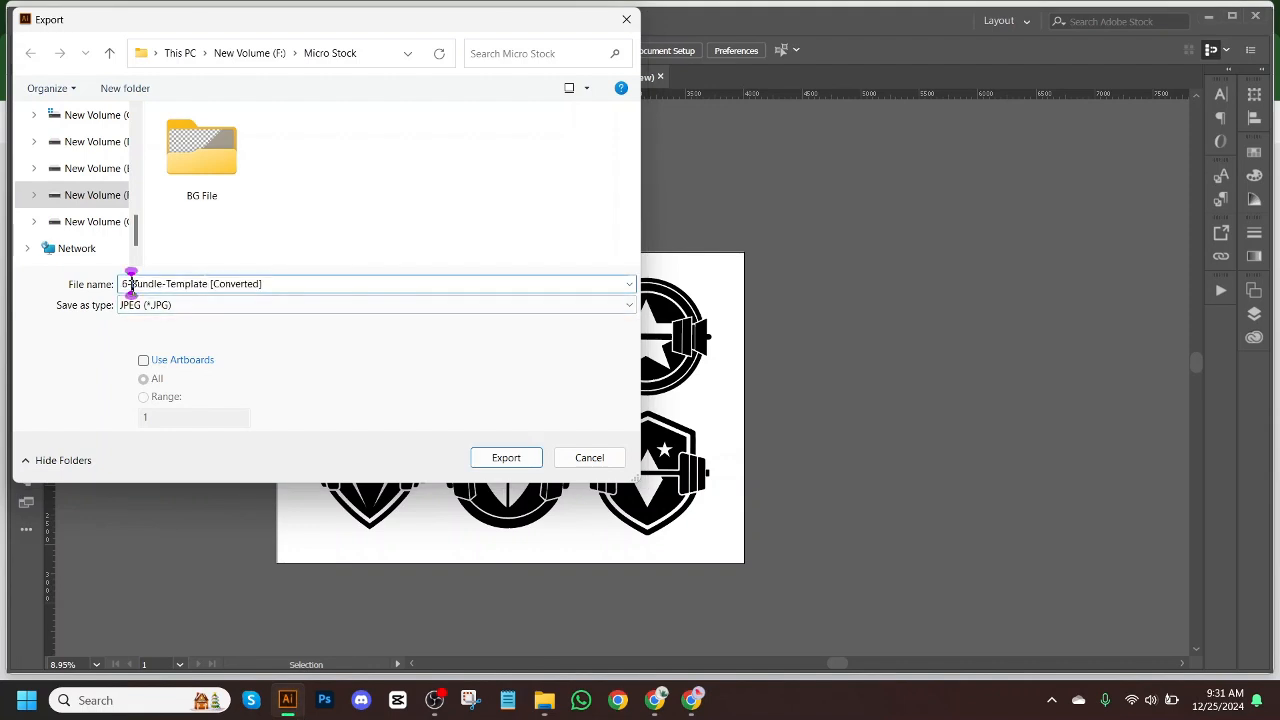
{"action": "type", "text": "gym-logo-icon"}
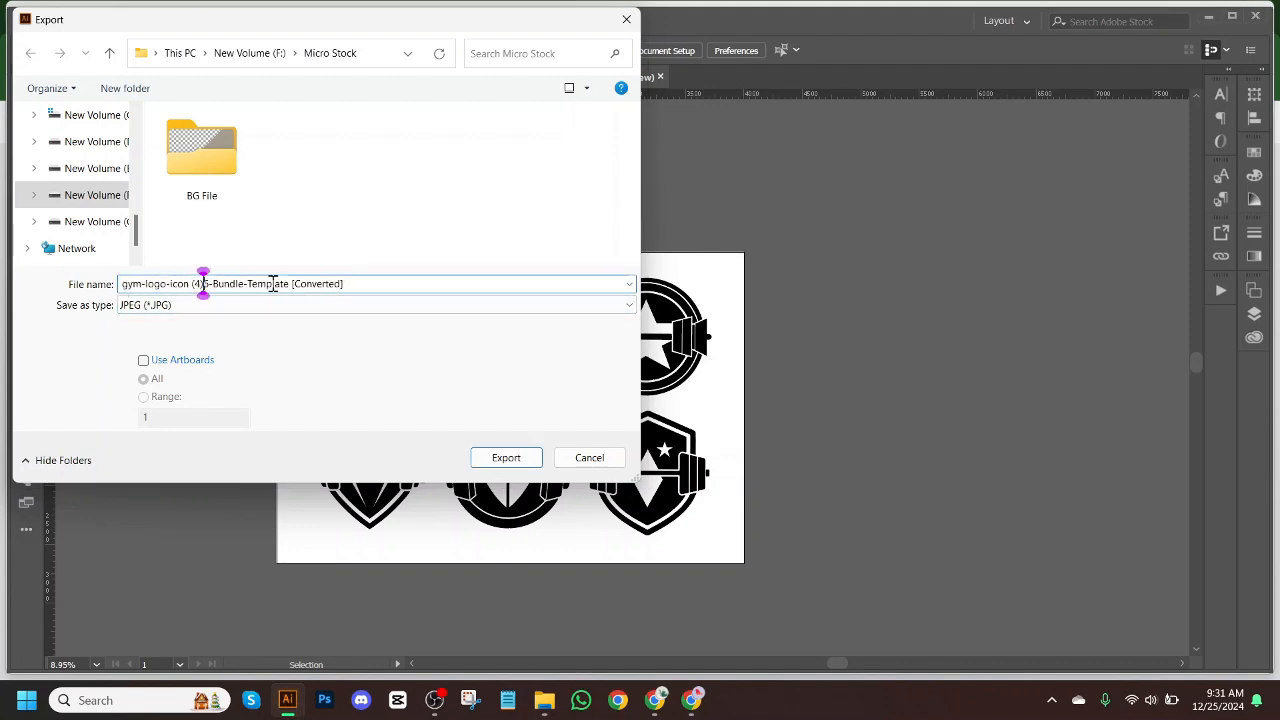
{"action": "key", "text": "BackSpace"}
{"action": "key", "text": "BackSpace"}
{"action": "key", "text": "BackSpace"}
{"action": "key", "text": "BackSpace"}
{"action": "key", "text": "BackSpace"}
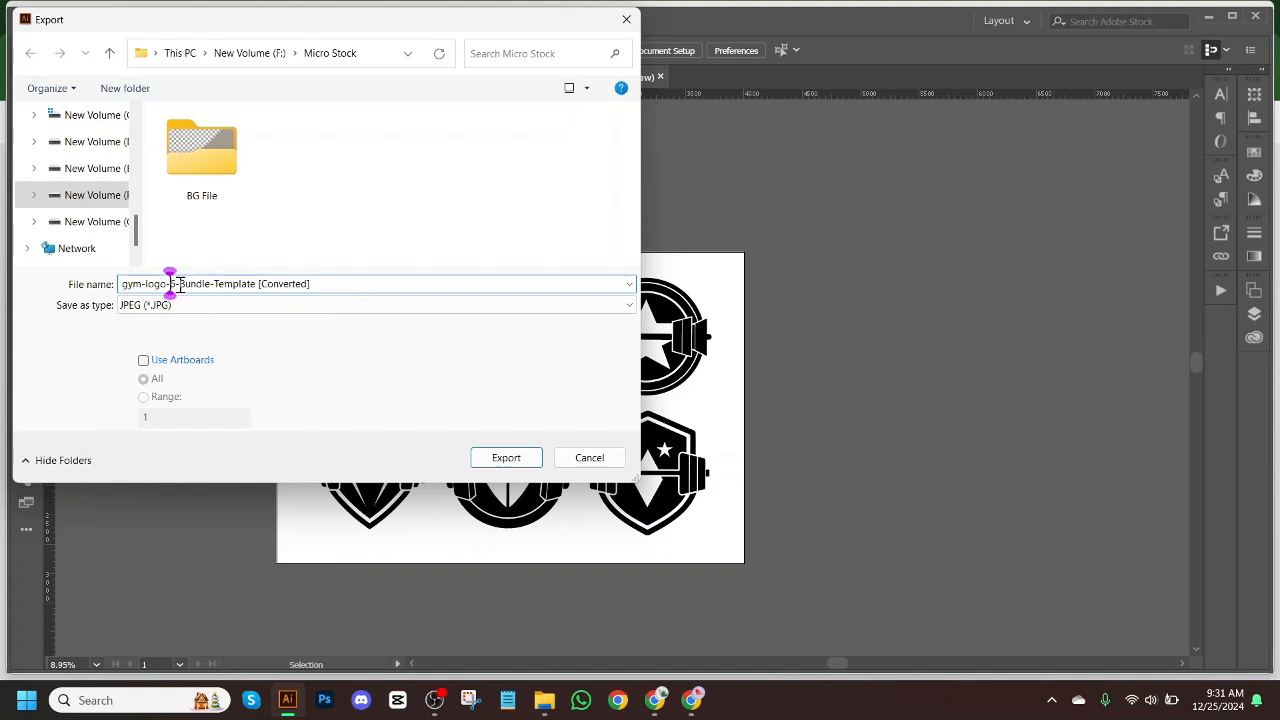
{"action": "type", "text": "va"}
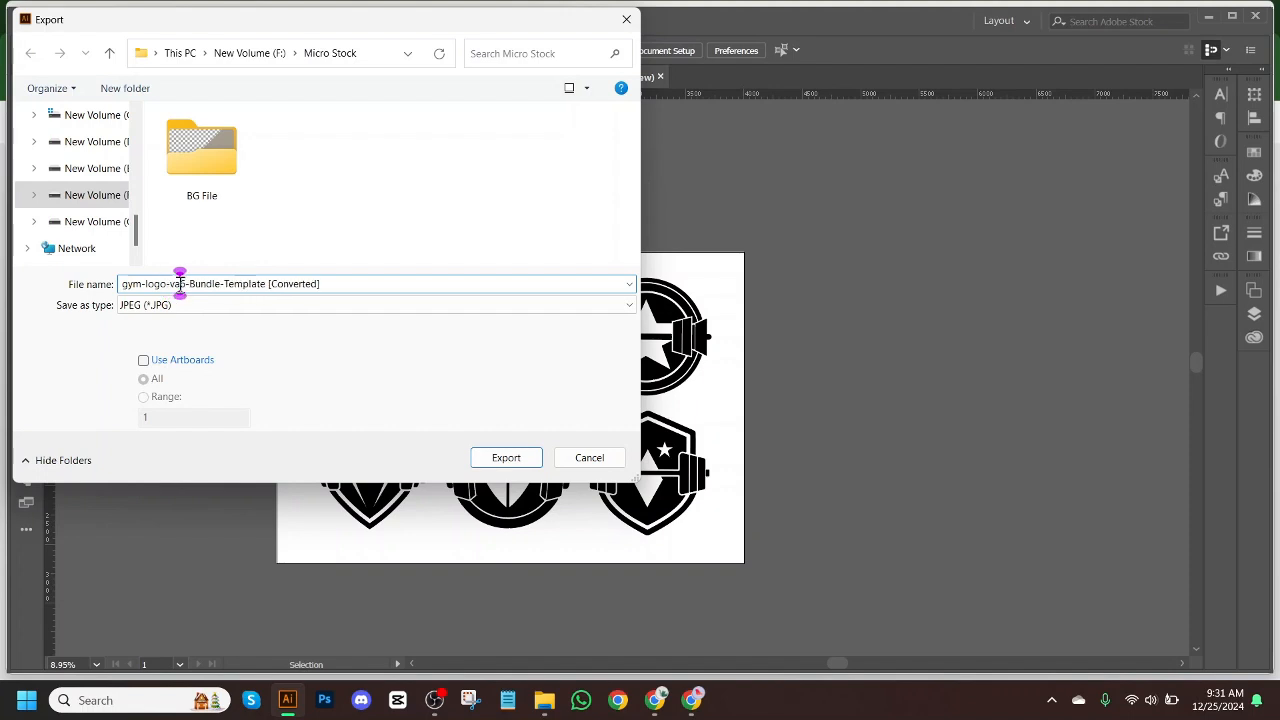
{"action": "type", "text": "ctor"}
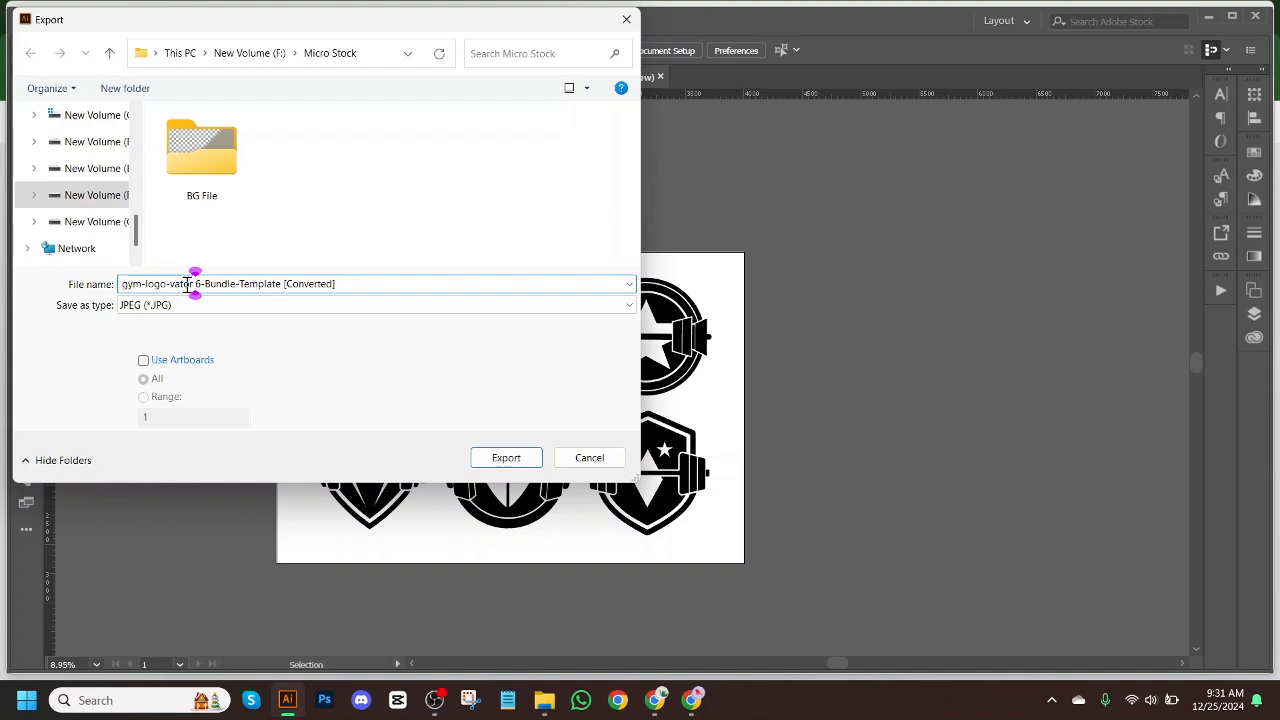
{"action": "type", "text": "-"}
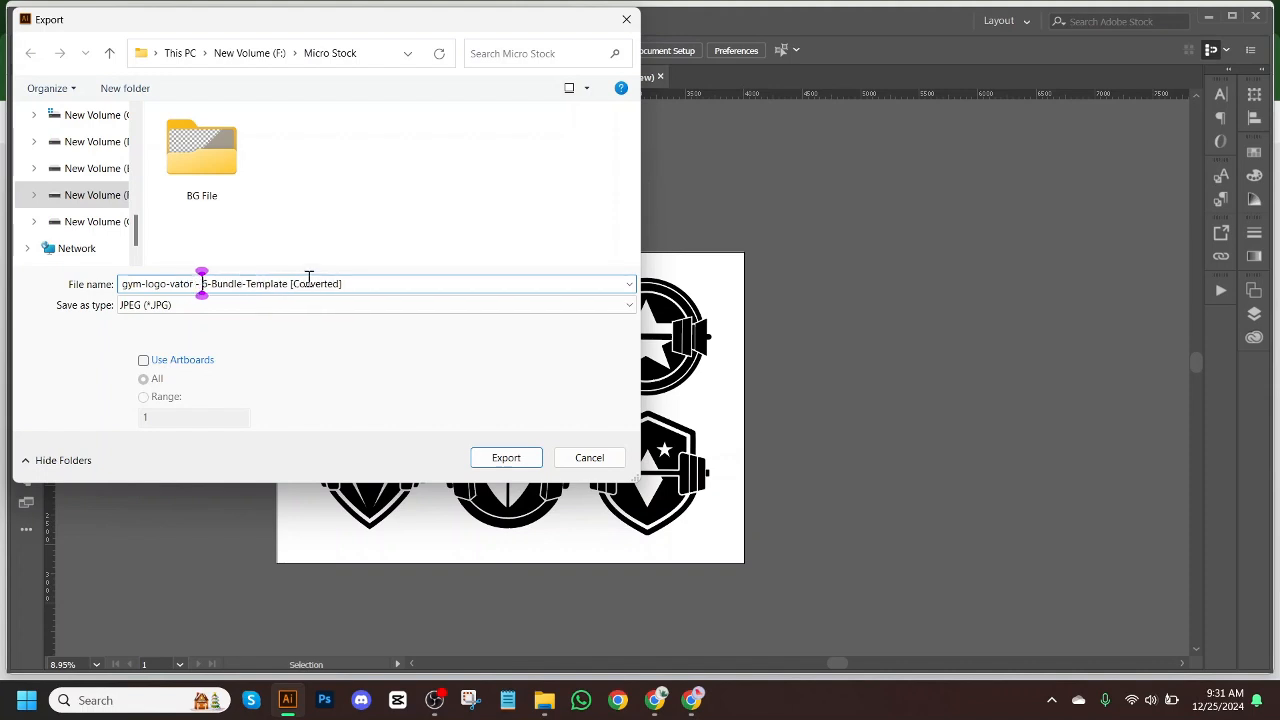
{"action": "left_click_drag", "start_coordinate": [288, 284], "coordinate": [414, 300]}
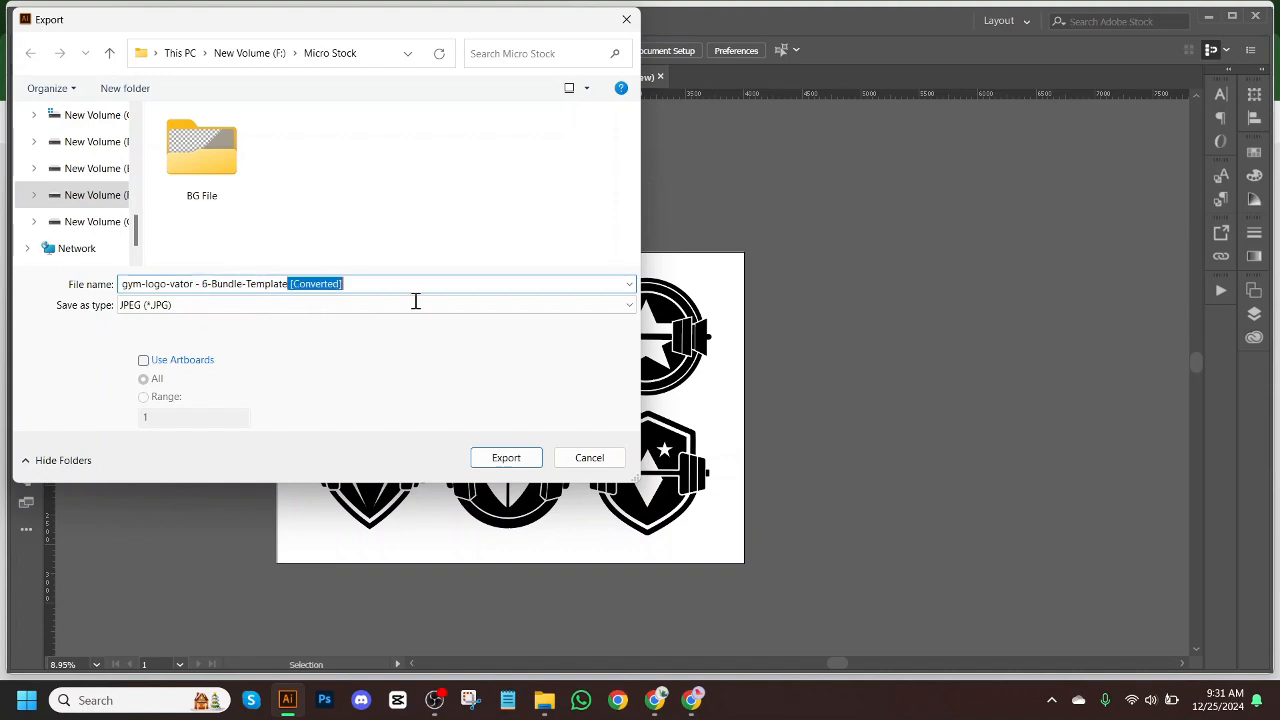
{"action": "key", "text": "BackSpace"}
{"action": "left_click", "coordinate": [414, 305]}
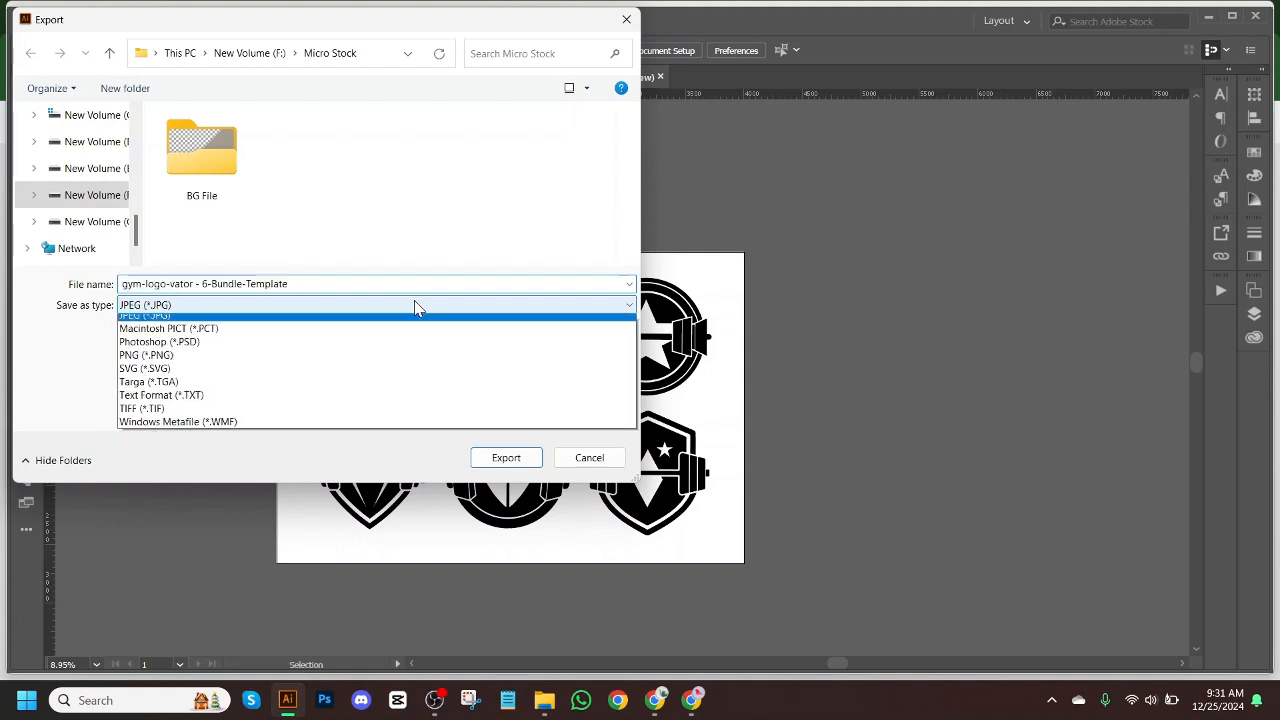
{"action": "left_click", "coordinate": [465, 203]}
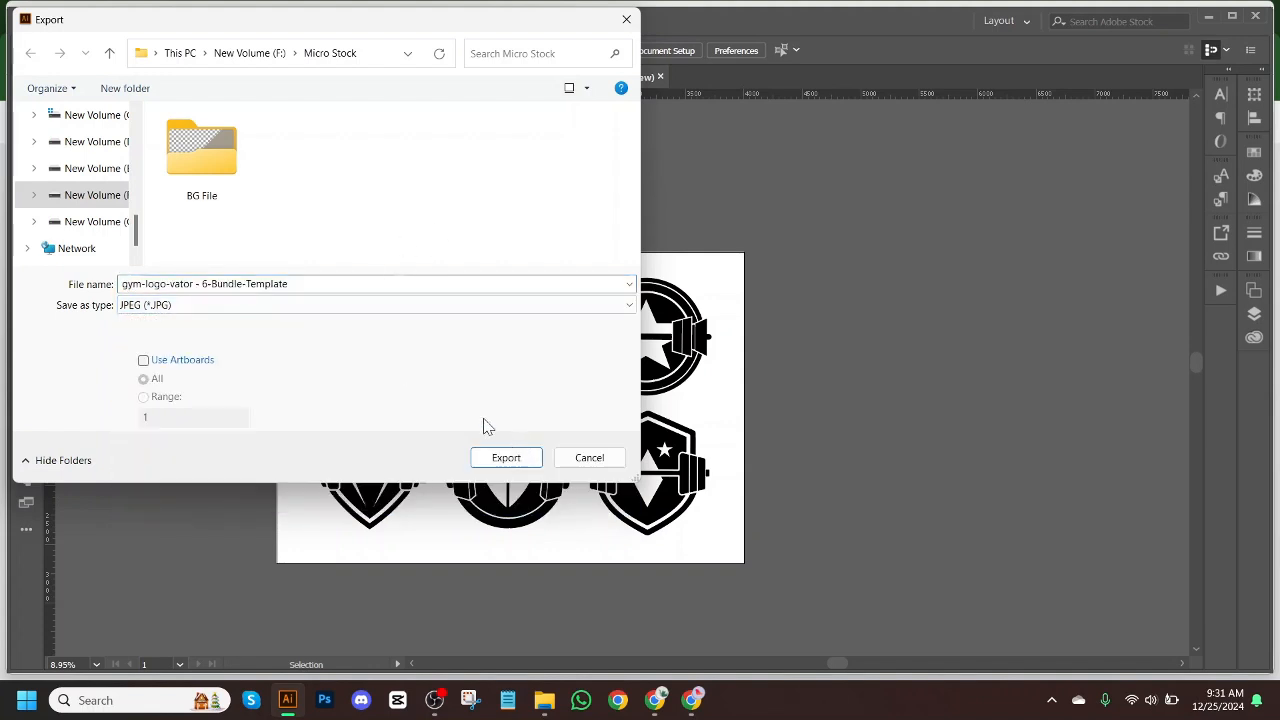
Export the JPEG into the NEW folder inside Downloads with RGB colour, quality 10 and 72 ppi resolution.
{"action": "scroll", "coordinate": [80, 185], "scroll_direction": "up", "scroll_amount": 3}
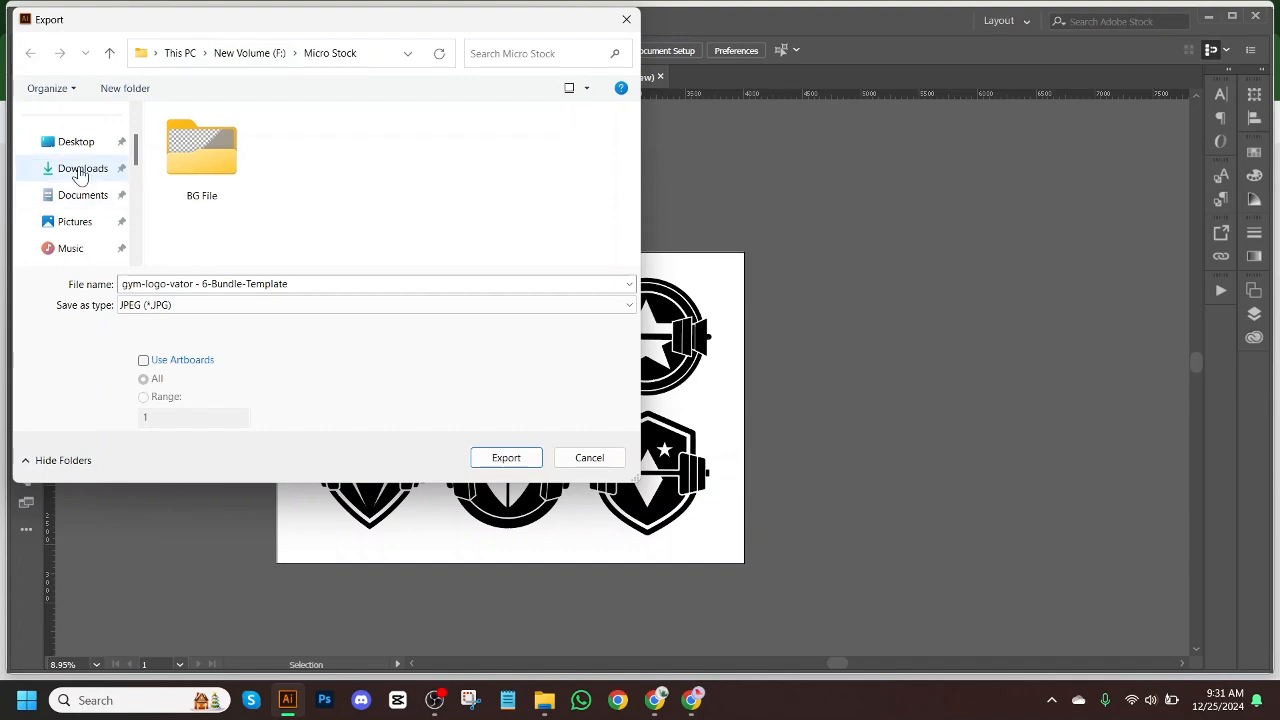
{"action": "left_click", "coordinate": [80, 169]}
{"action": "double_click", "coordinate": [205, 170]}
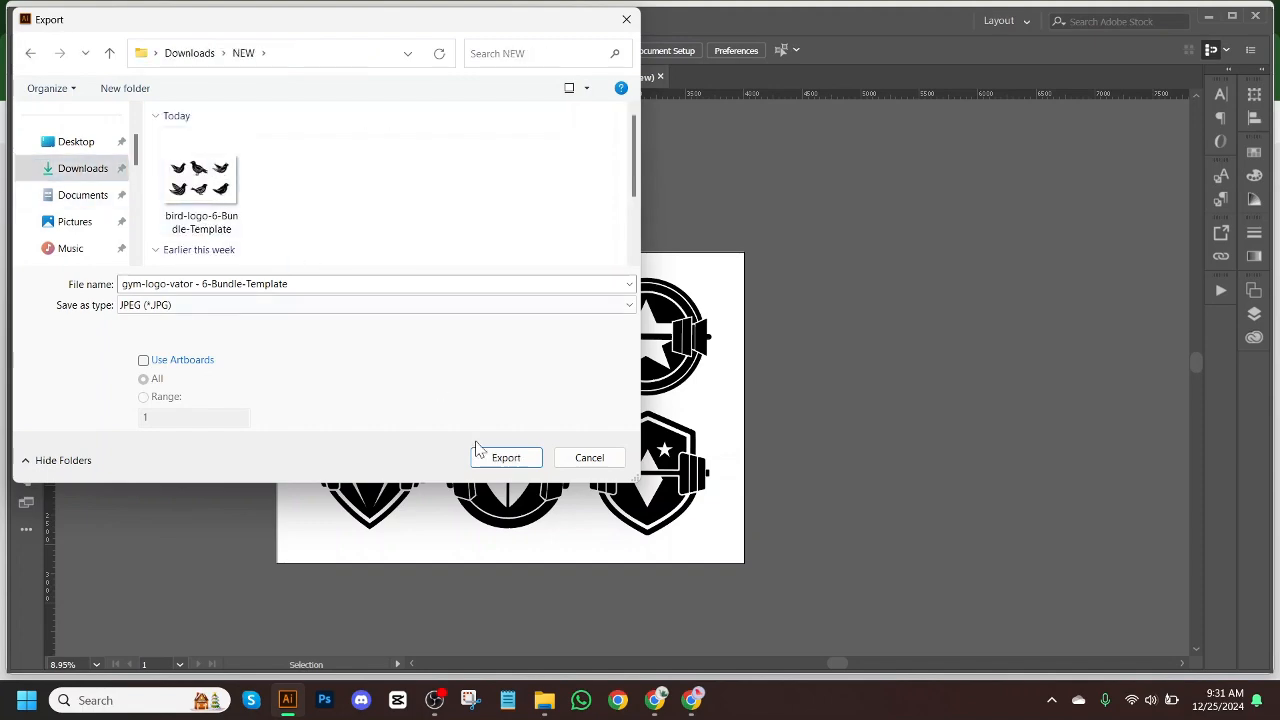
{"action": "left_click", "coordinate": [537, 468]}
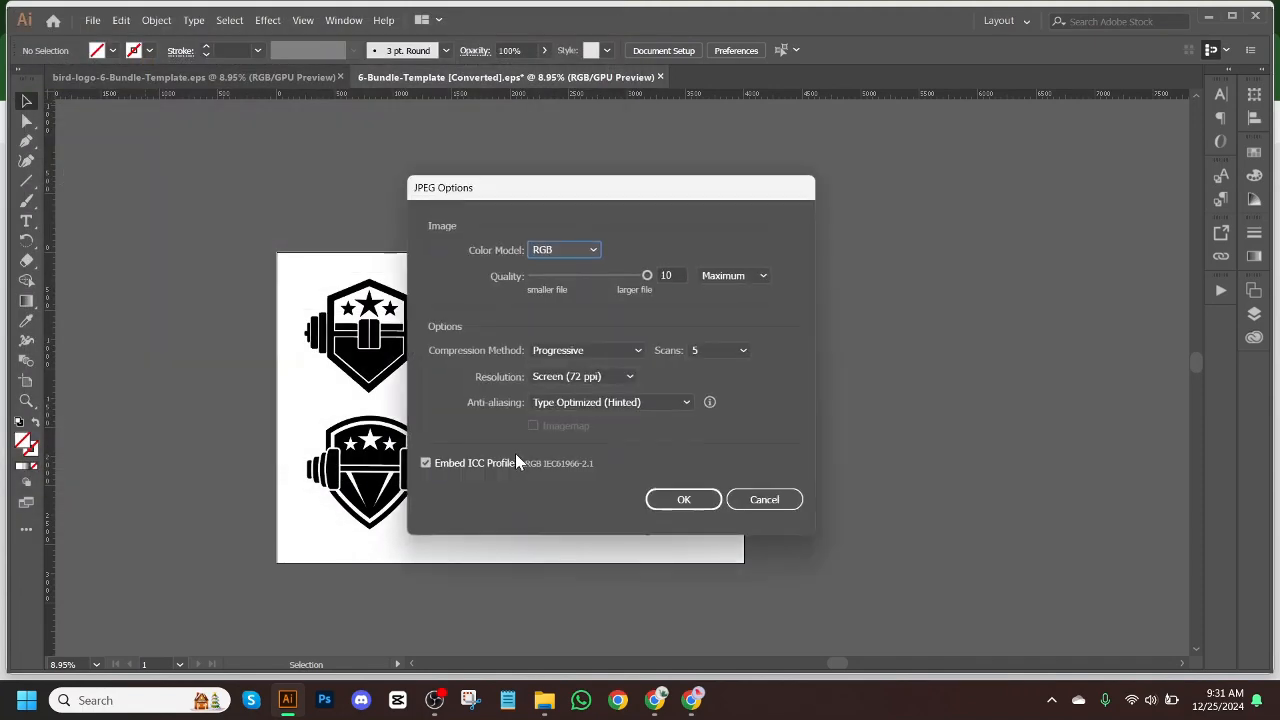
{"action": "left_click", "coordinate": [688, 501]}
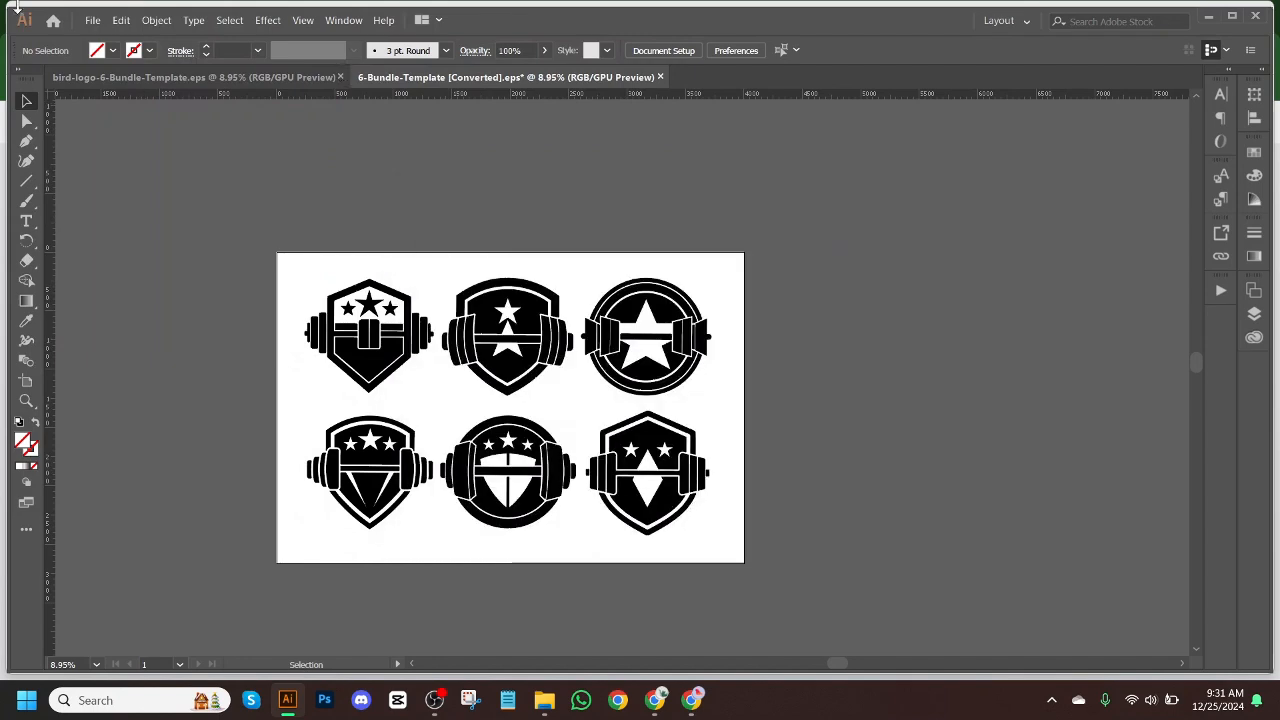
Start a Save As into the NEW folder inside Downloads with the file name "gym-logo-vator - 6-Bundle-Template".
{"action": "left_click", "coordinate": [93, 22]}
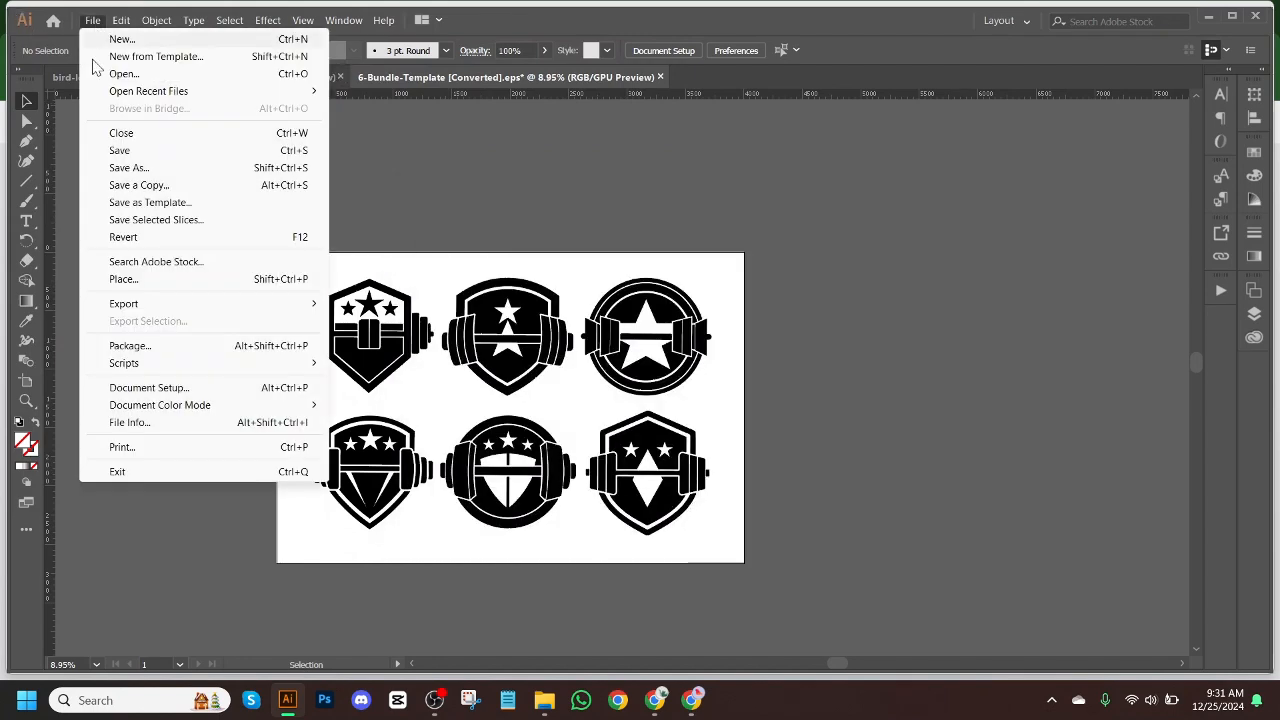
{"action": "left_click", "coordinate": [165, 168]}
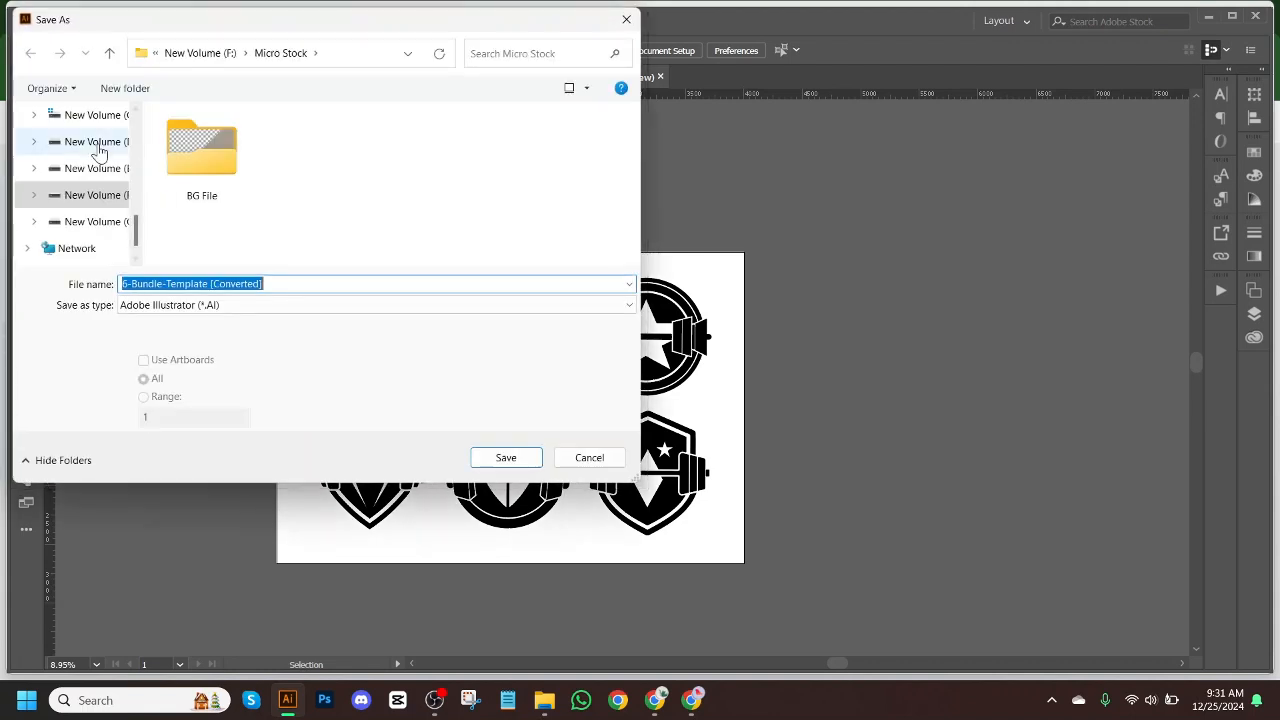
{"action": "scroll", "coordinate": [70, 205], "scroll_direction": "up", "scroll_amount": 10}
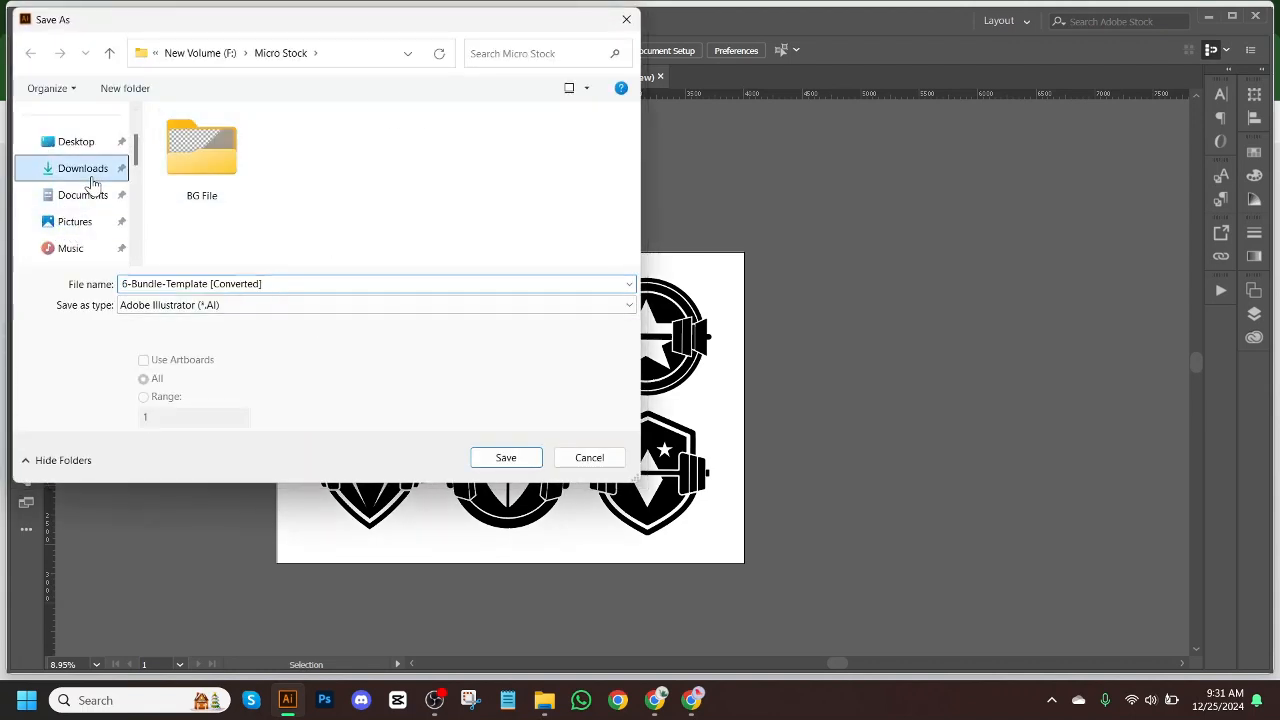
{"action": "left_click", "coordinate": [85, 168]}
{"action": "double_click", "coordinate": [175, 180]}
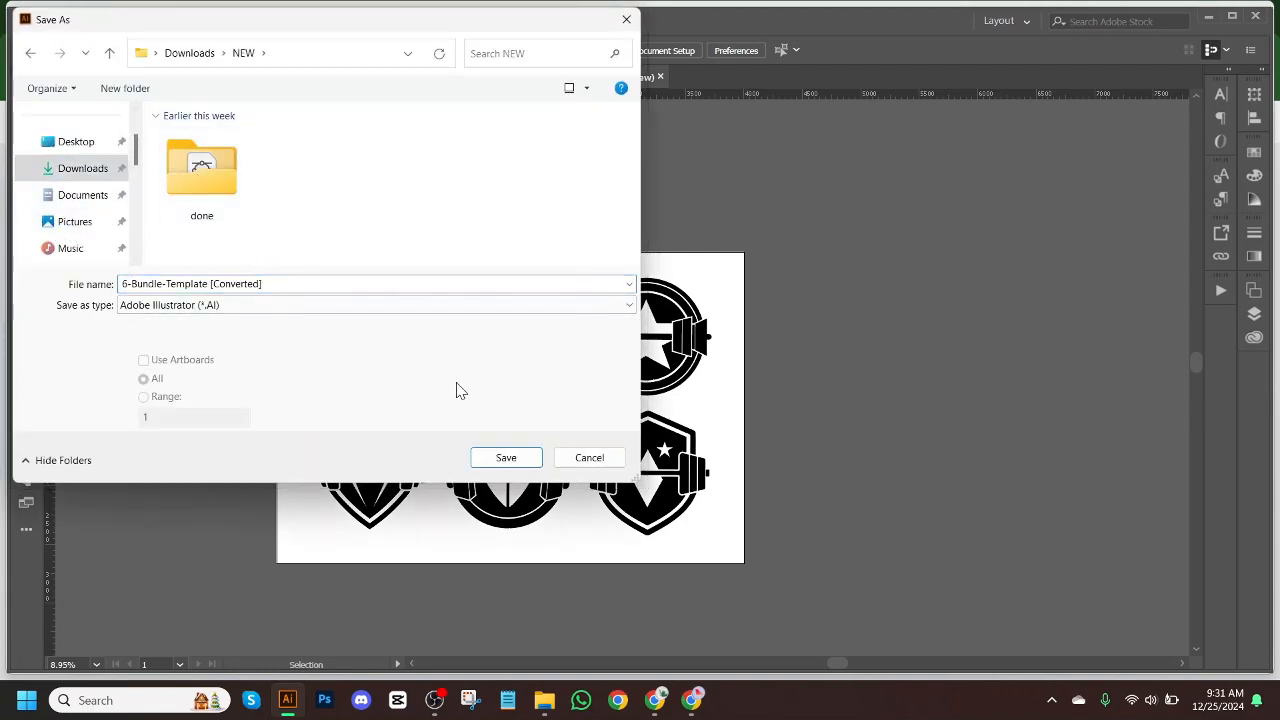
{"action": "key", "text": "ctrl+a"}
{"action": "type", "text": "gym-logo-vator - 6-Bundle-Template"}
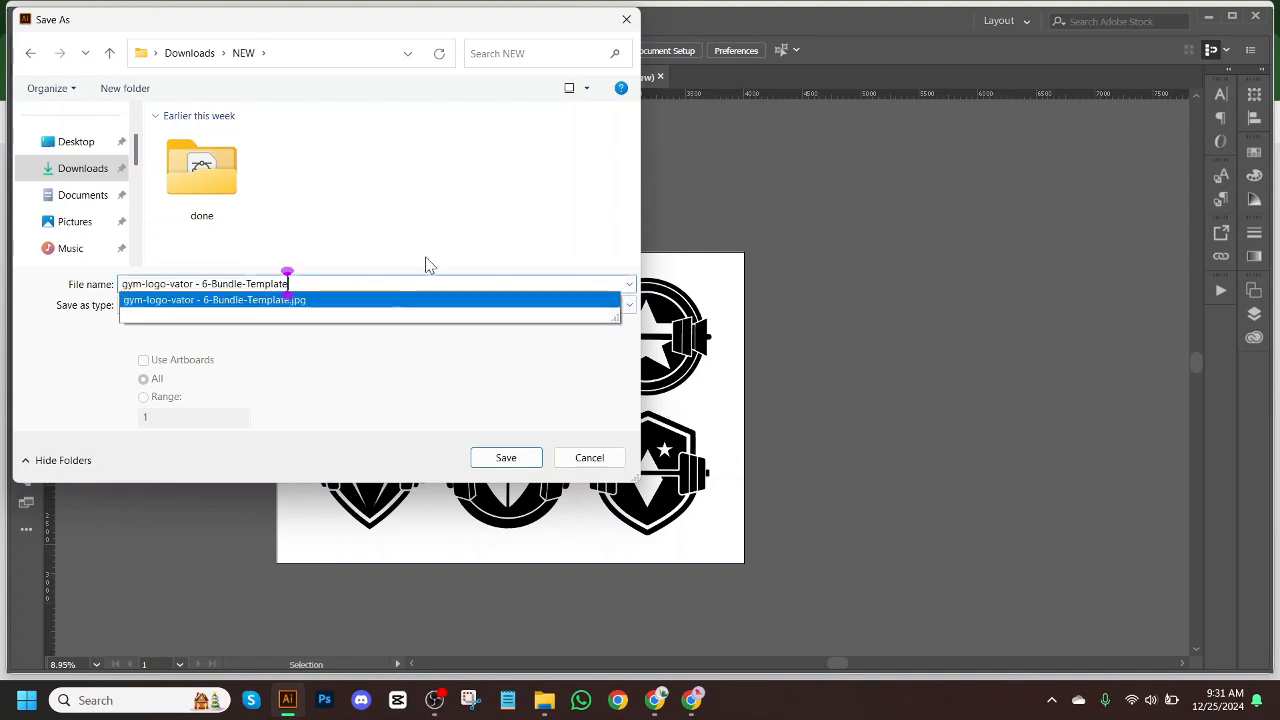
Save the bundle in Illustrator EPS format, using the Illustrator 10 EPS version.
{"action": "left_click", "coordinate": [459, 209]}
{"action": "left_click", "coordinate": [309, 305]}
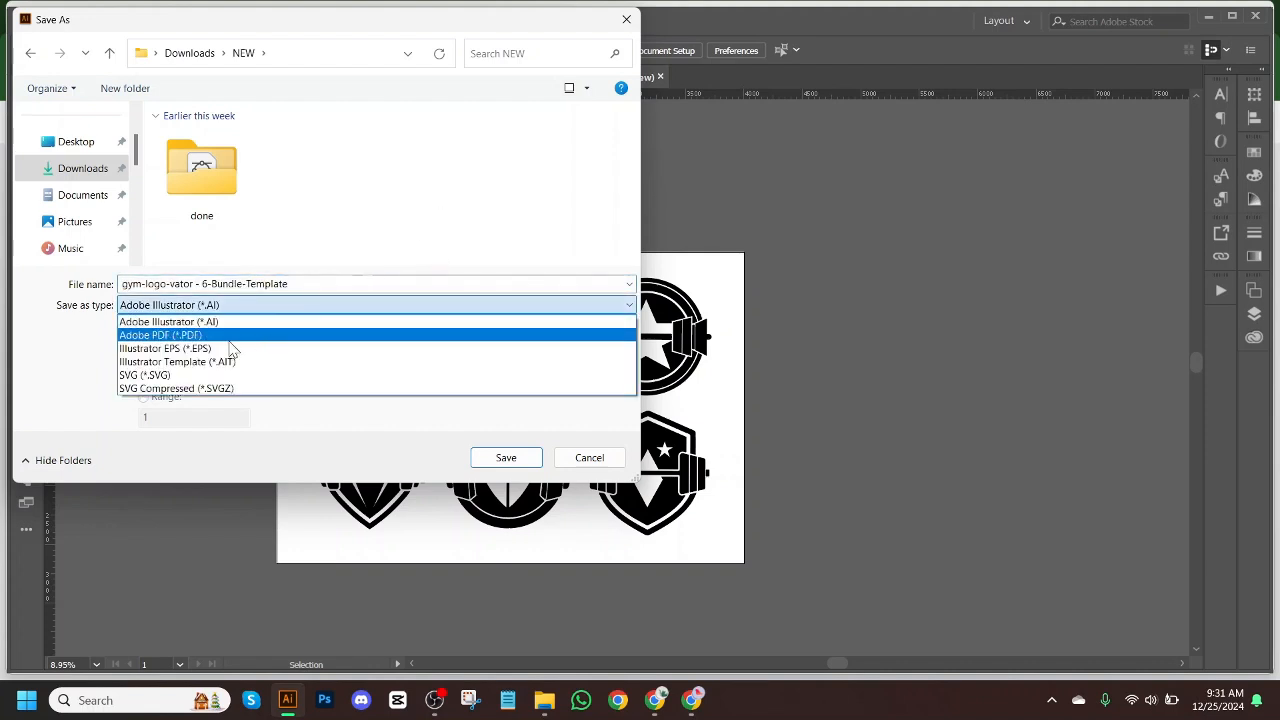
{"action": "left_click", "coordinate": [195, 350]}
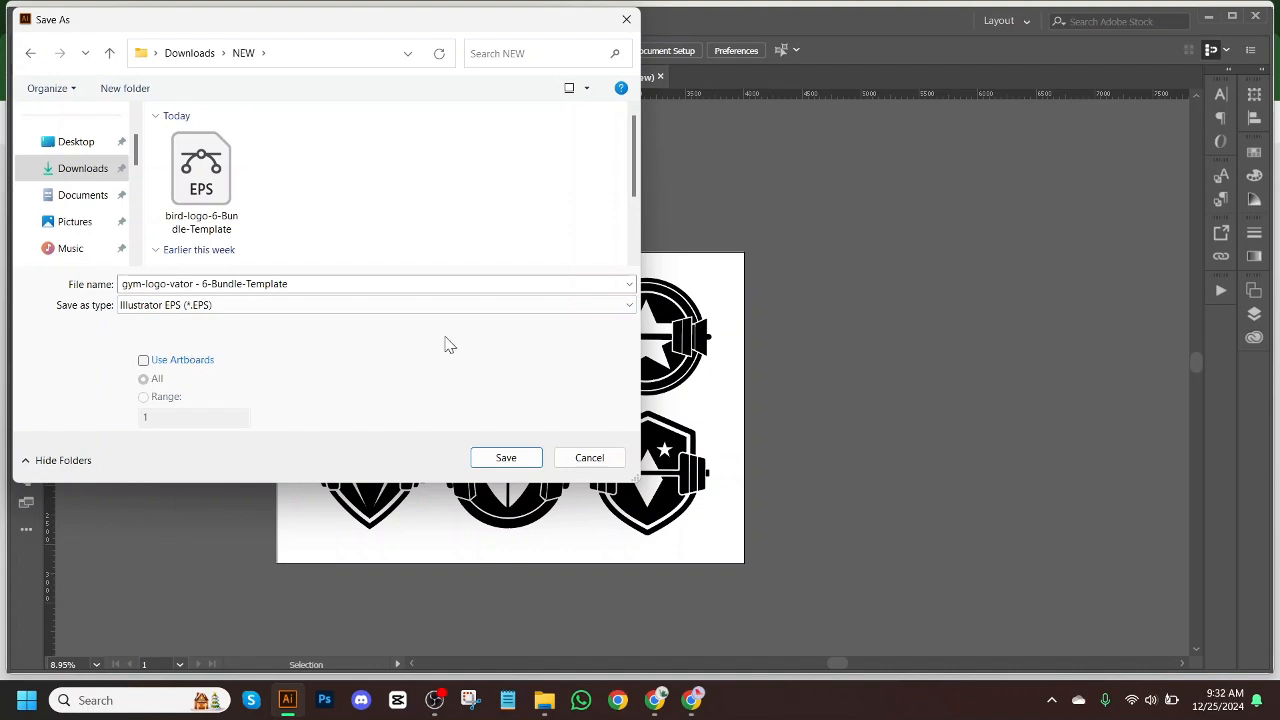
{"action": "left_click", "coordinate": [507, 458]}
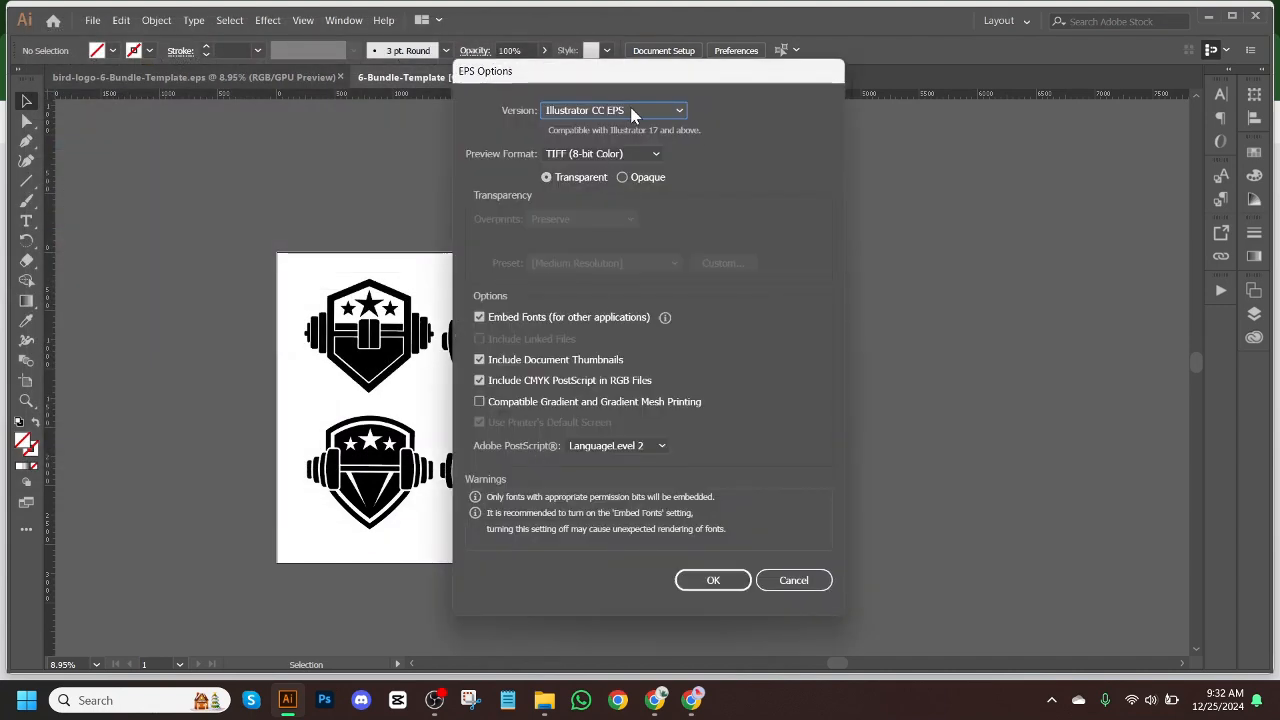
{"action": "left_click", "coordinate": [631, 110]}
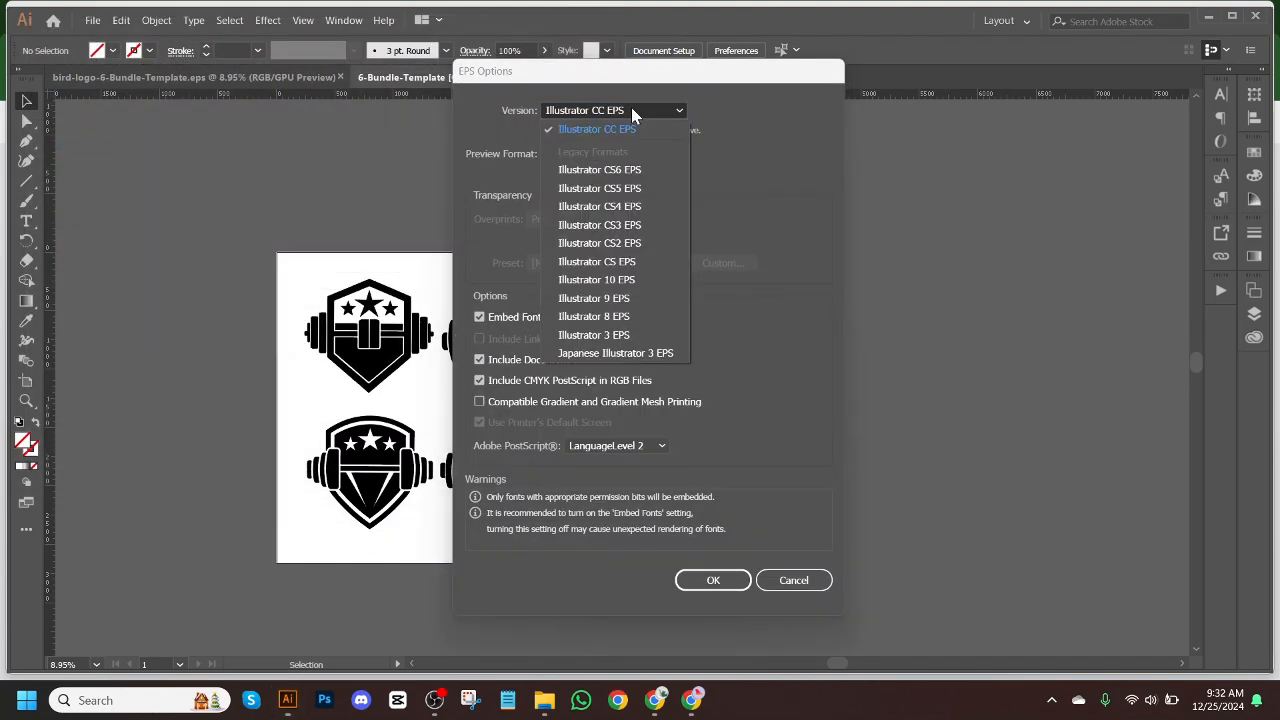
{"action": "left_click", "coordinate": [627, 281]}
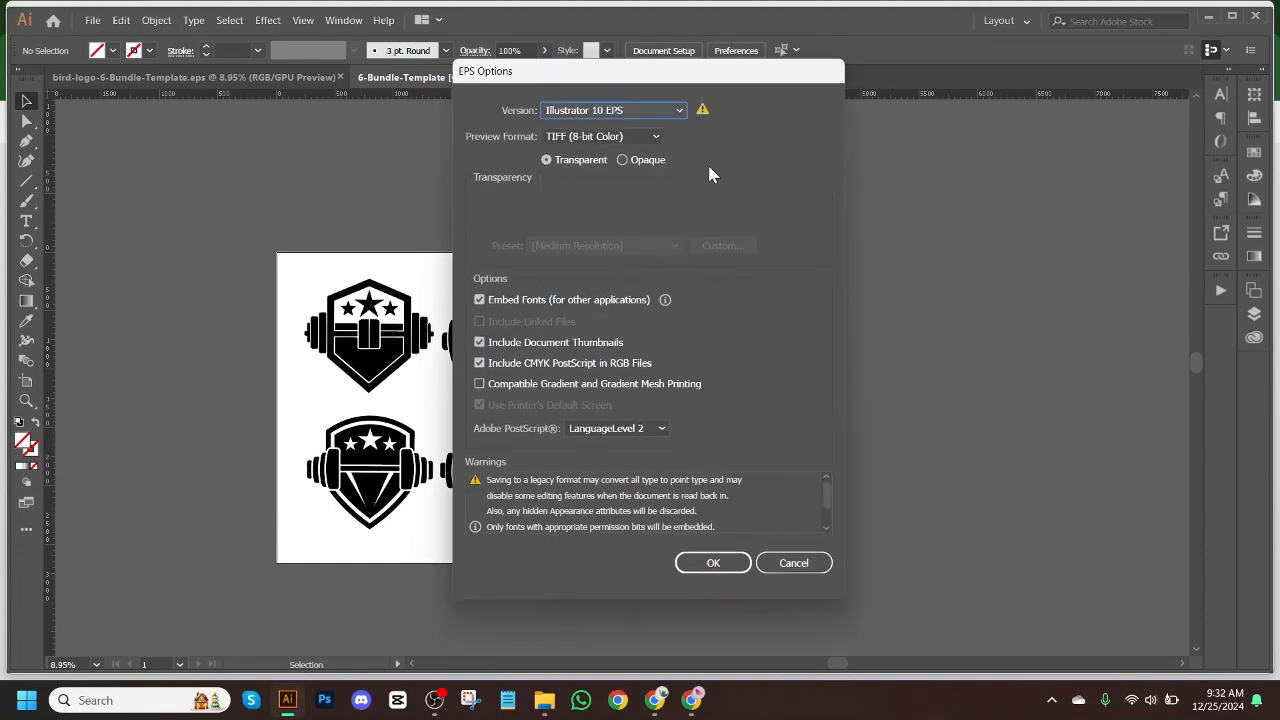
{"action": "left_click", "coordinate": [714, 564]}
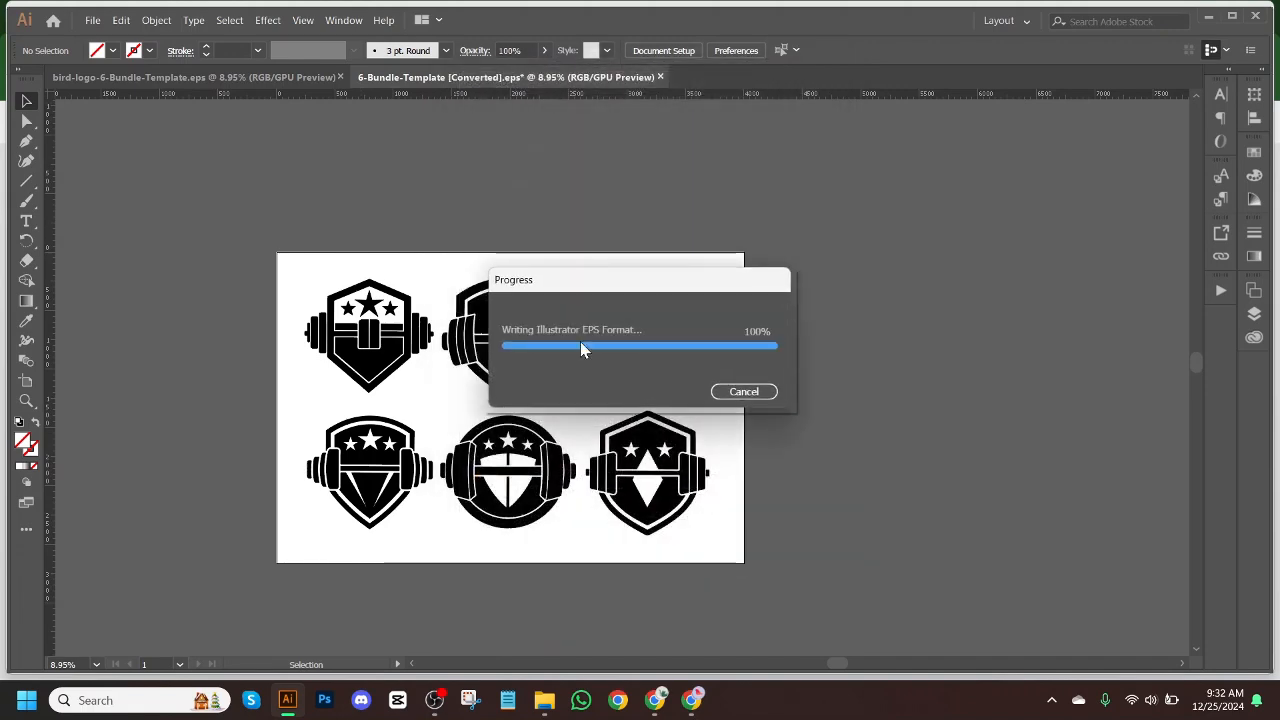
Check the saved EPS and JPEG bundle files in the NEW folder inside Downloads in File Explorer.
{"action": "left_click", "coordinate": [556, 698]}
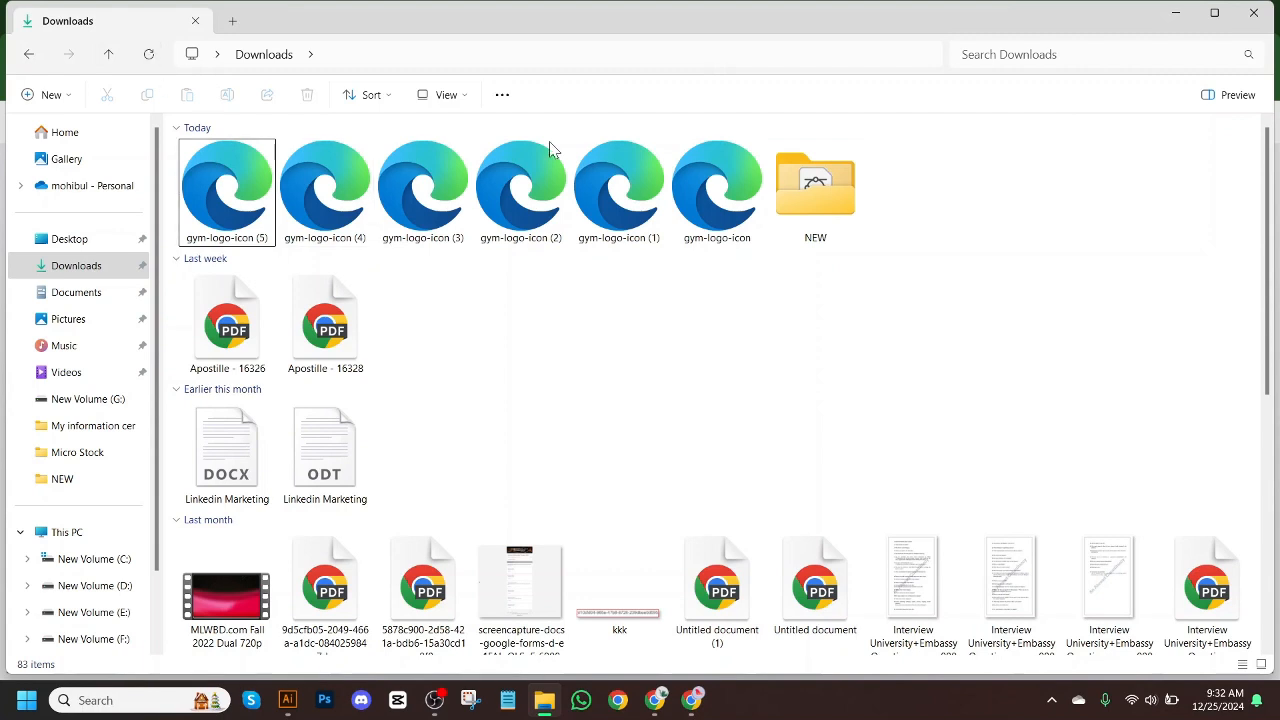
{"action": "double_click", "coordinate": [836, 204]}
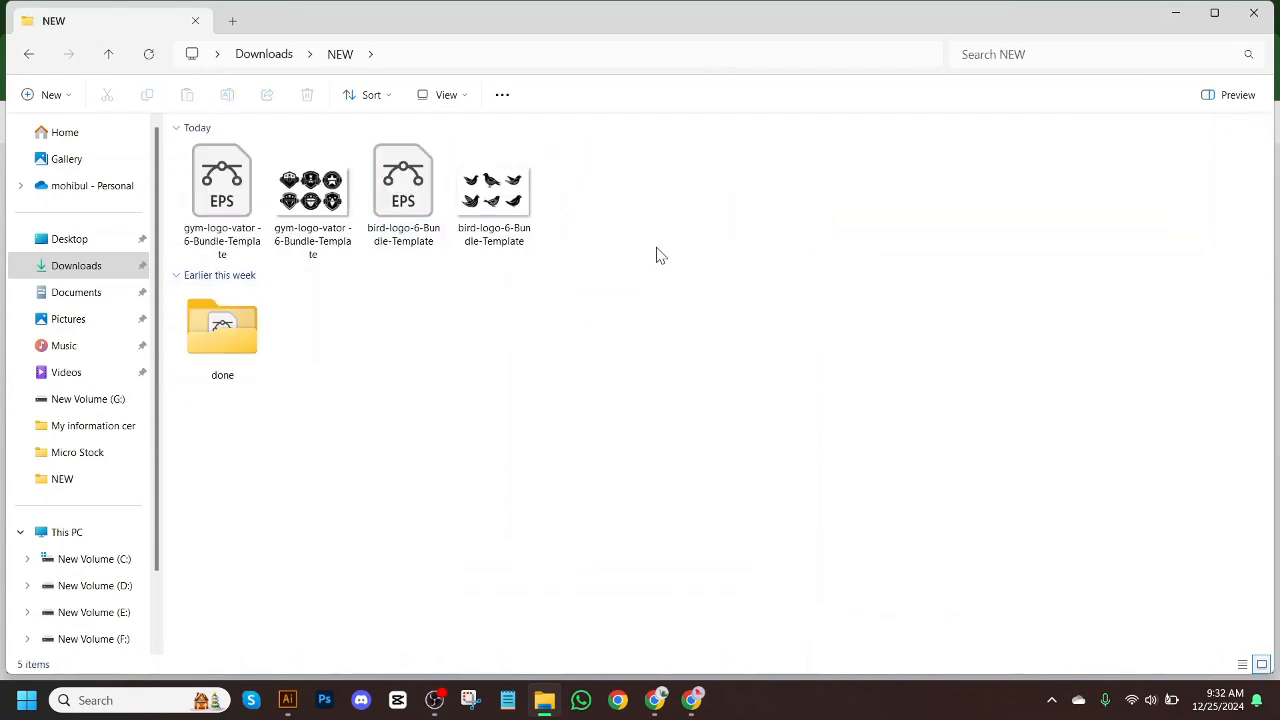
{"action": "left_click_drag", "start_coordinate": [700, 262], "coordinate": [180, 140]}
{"action": "left_click", "coordinate": [828, 232]}
{"action": "left_click_drag", "start_coordinate": [752, 210], "coordinate": [185, 168]}
{"action": "left_click", "coordinate": [784, 207]}
Switch to Chrome, open another browser profile and load the bookmarked Shutterstock Contributor Dashboard.
{"action": "left_click", "coordinate": [691, 700]}
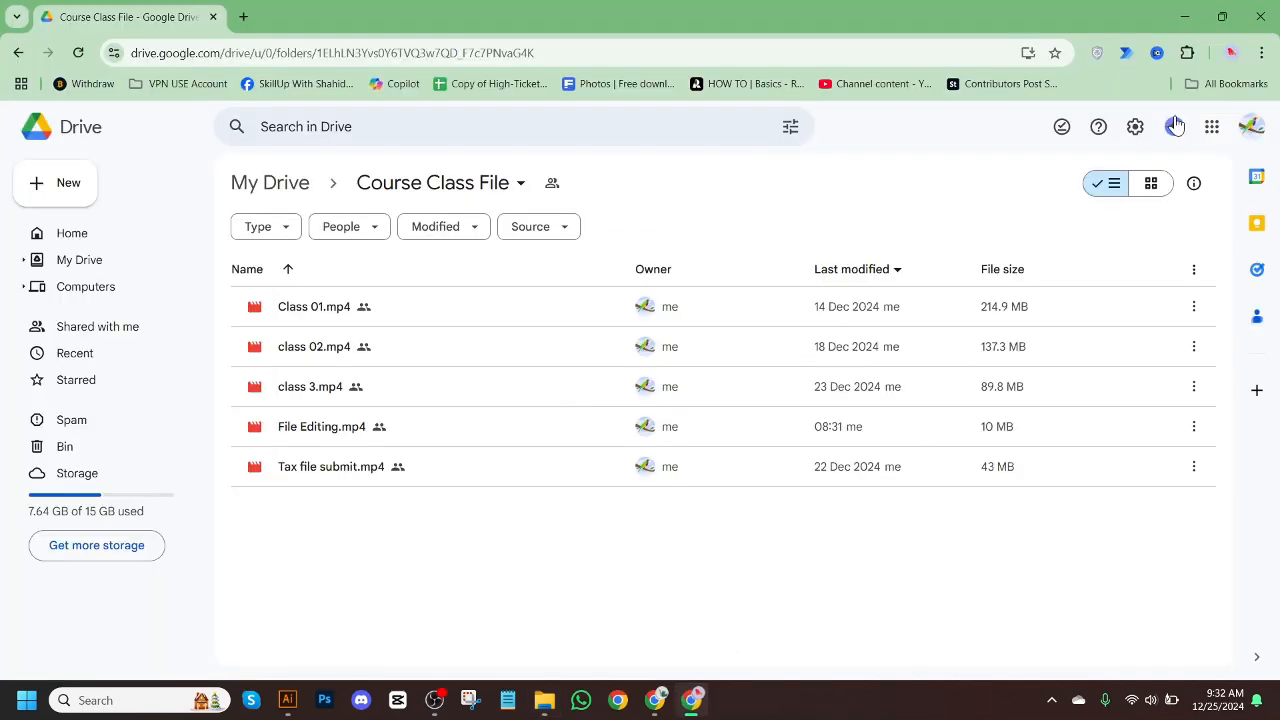
{"action": "left_click", "coordinate": [1234, 52]}
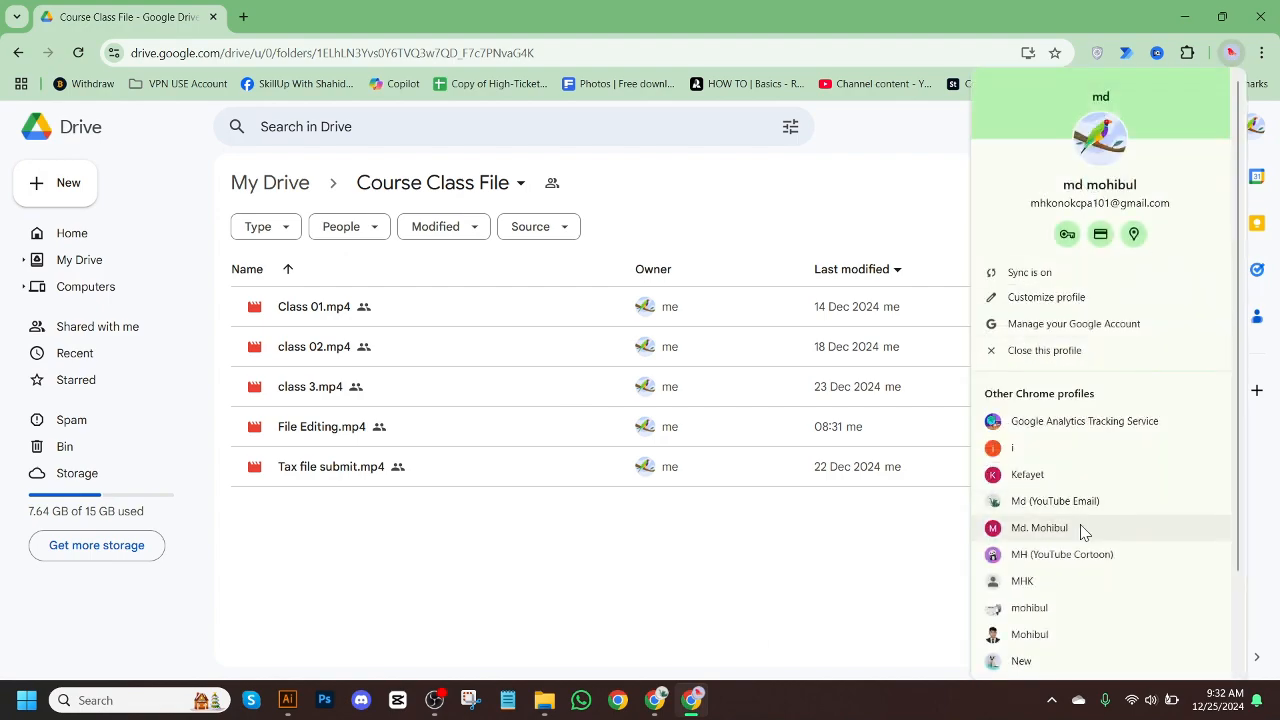
{"action": "left_click", "coordinate": [1038, 610]}
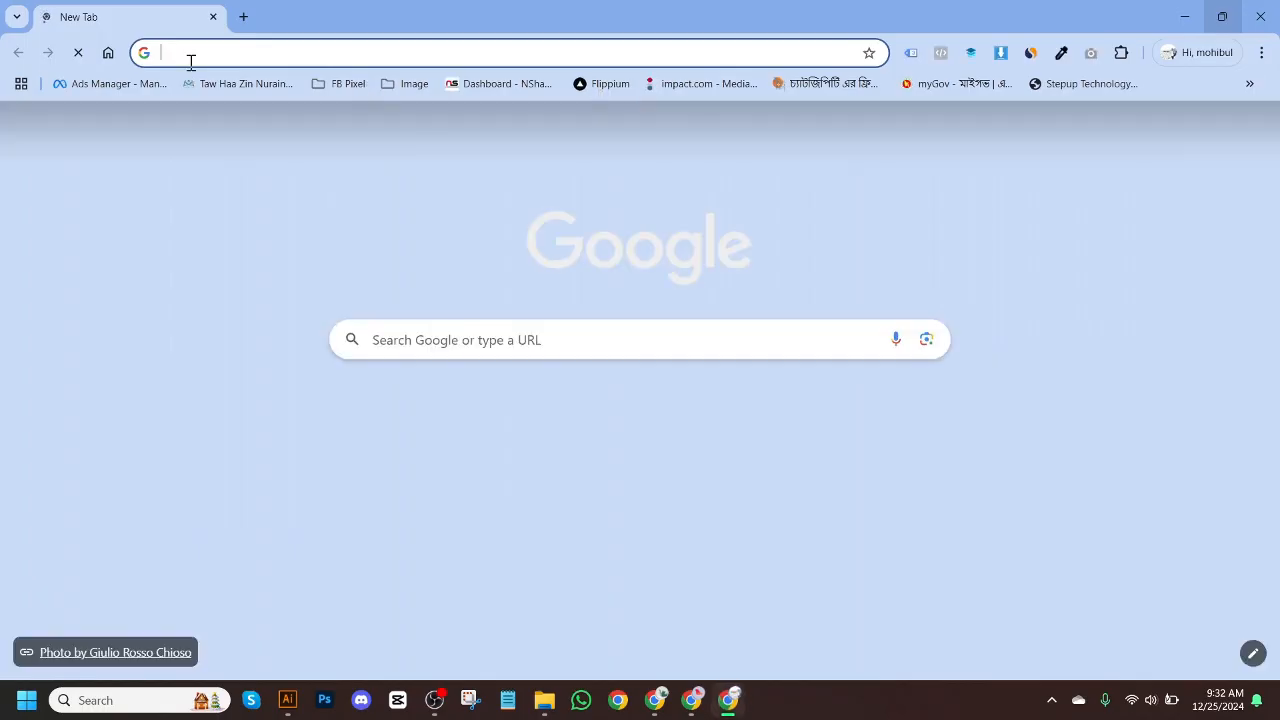
{"action": "left_click", "coordinate": [395, 84]}
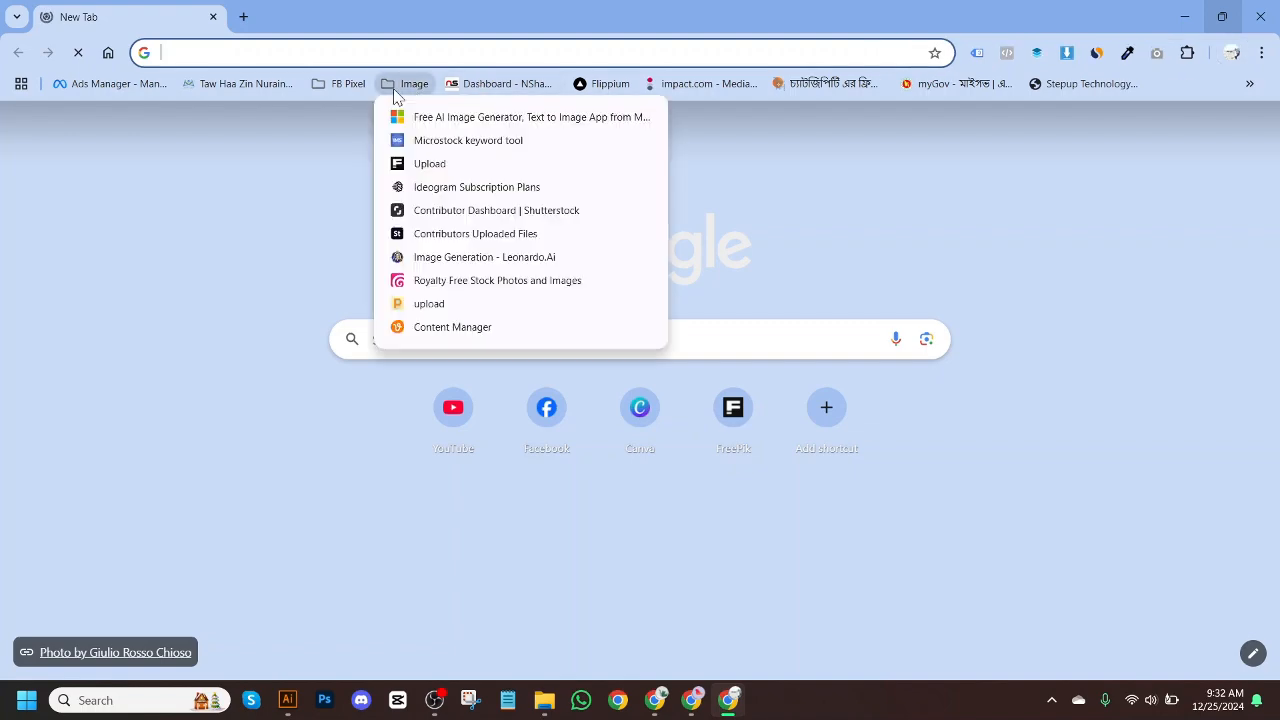
{"action": "left_click", "coordinate": [461, 211]}
Open the bookmarked Freepik contributor upload page in a new tab and add another blank tab.
{"action": "left_click", "coordinate": [243, 16]}
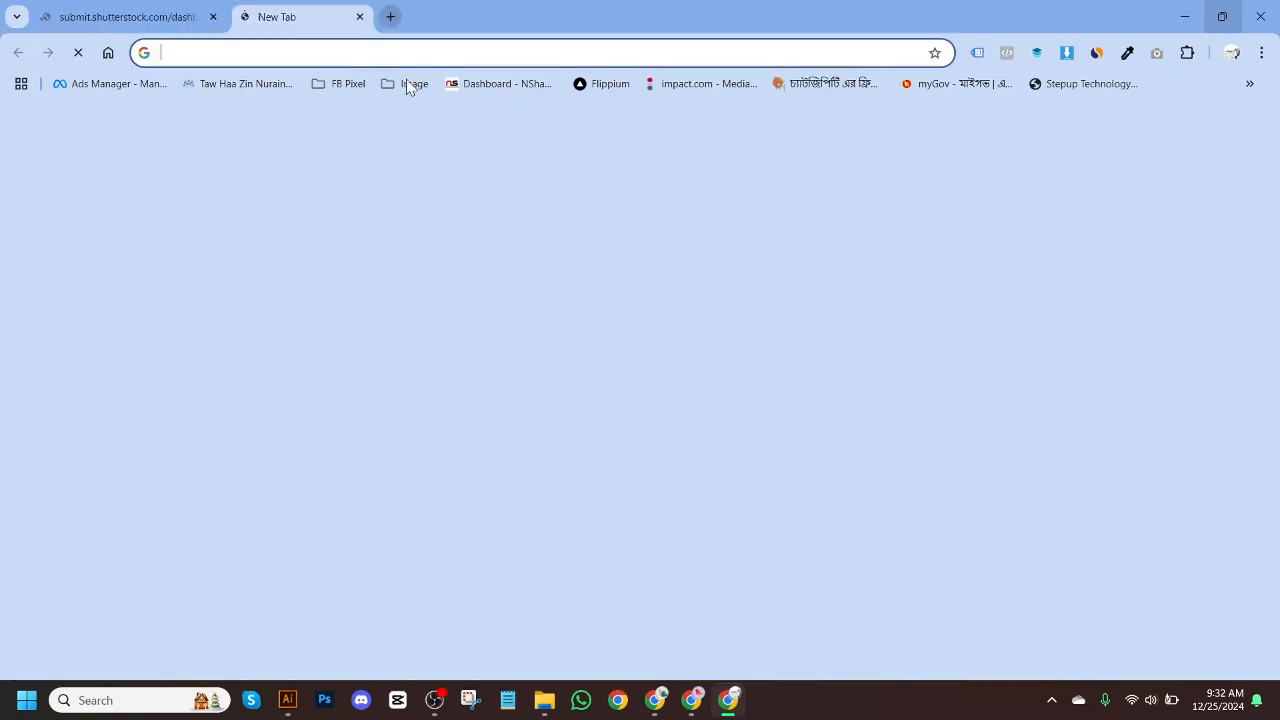
{"action": "left_click", "coordinate": [416, 86]}
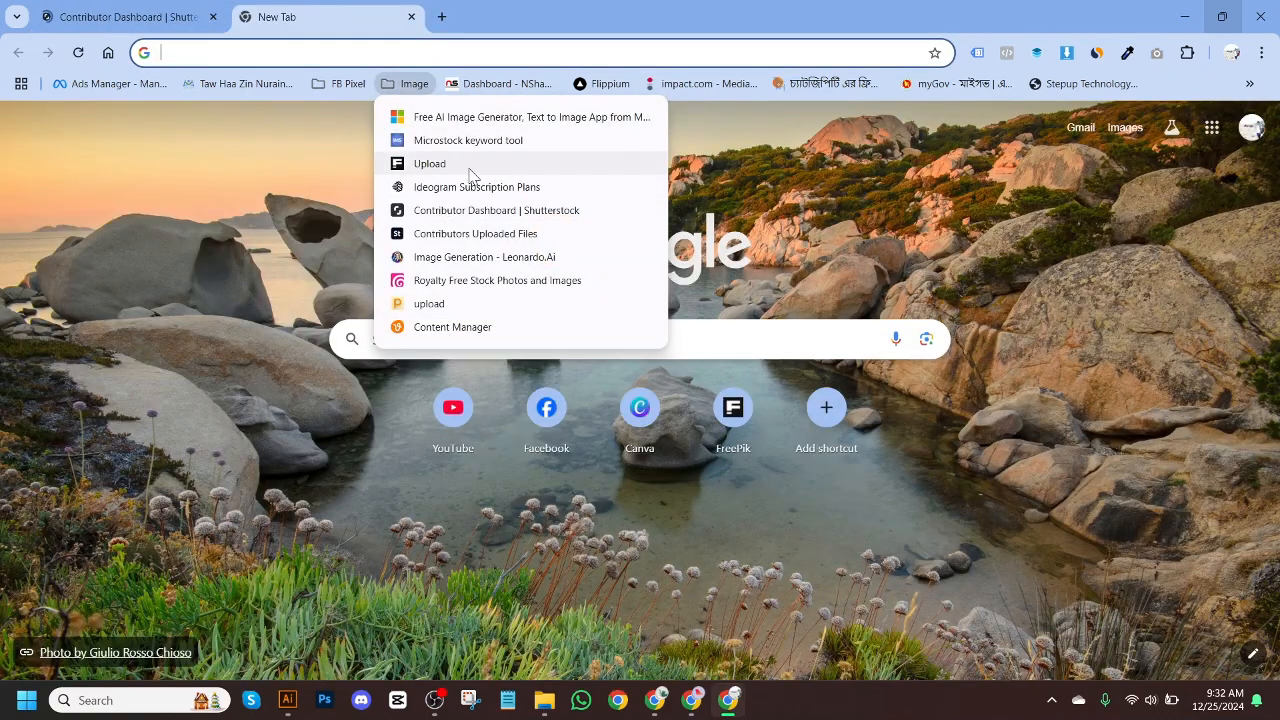
{"action": "left_click", "coordinate": [463, 166]}
{"action": "left_click", "coordinate": [441, 16]}
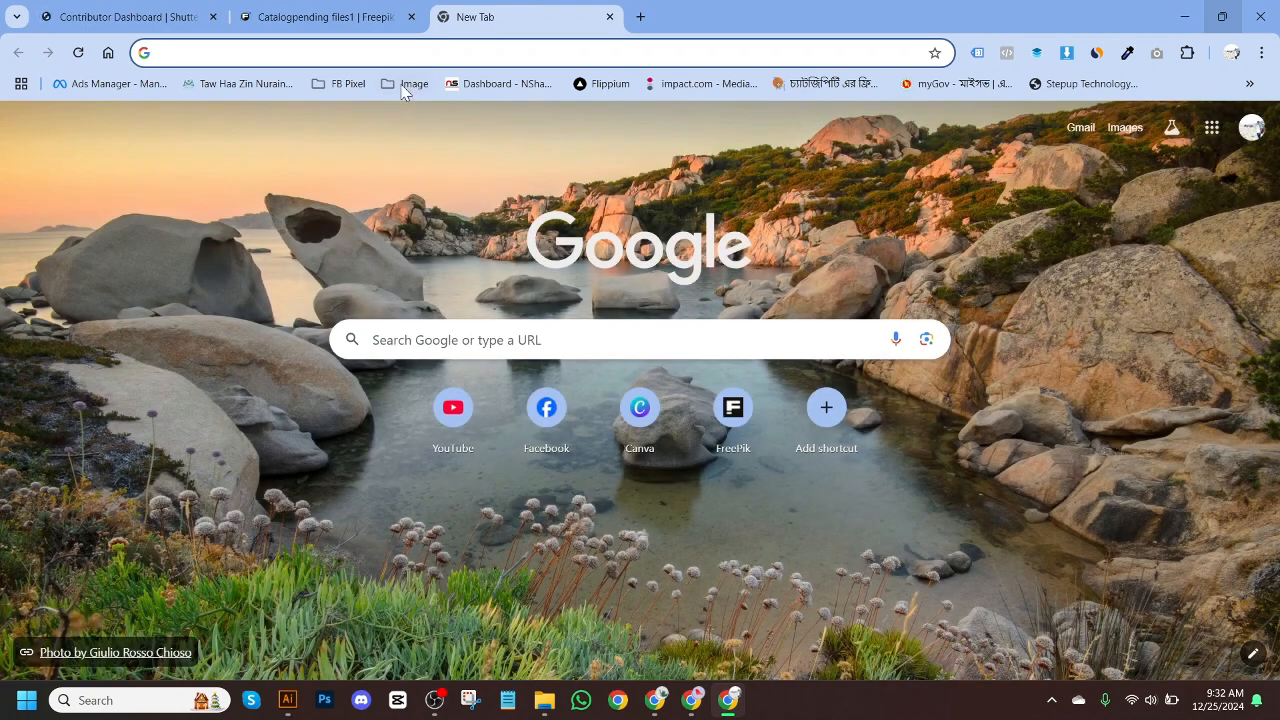
{"action": "left_click", "coordinate": [414, 83]}
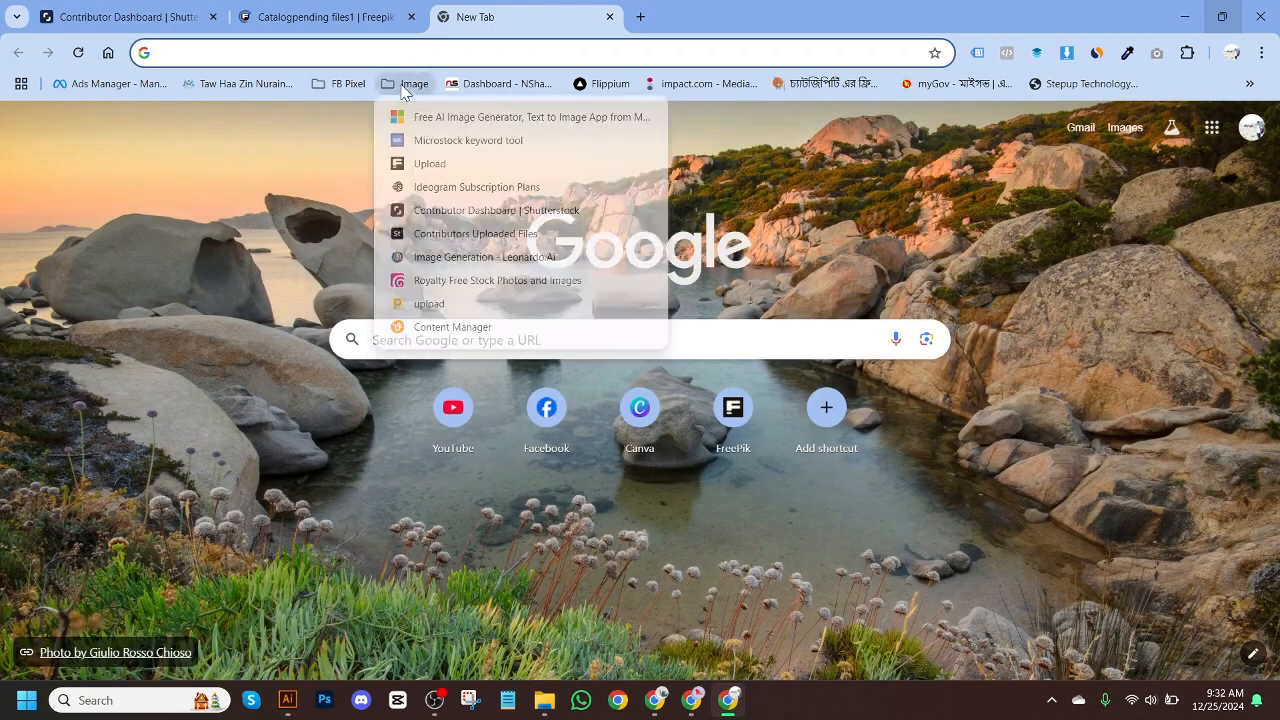
{"action": "left_click", "coordinate": [304, 190]}
Upload all four gym and bird bundle EPS and JPEG files from the NEW folder to Adobe Stock in the other browser profile.
{"action": "left_click", "coordinate": [692, 699]}
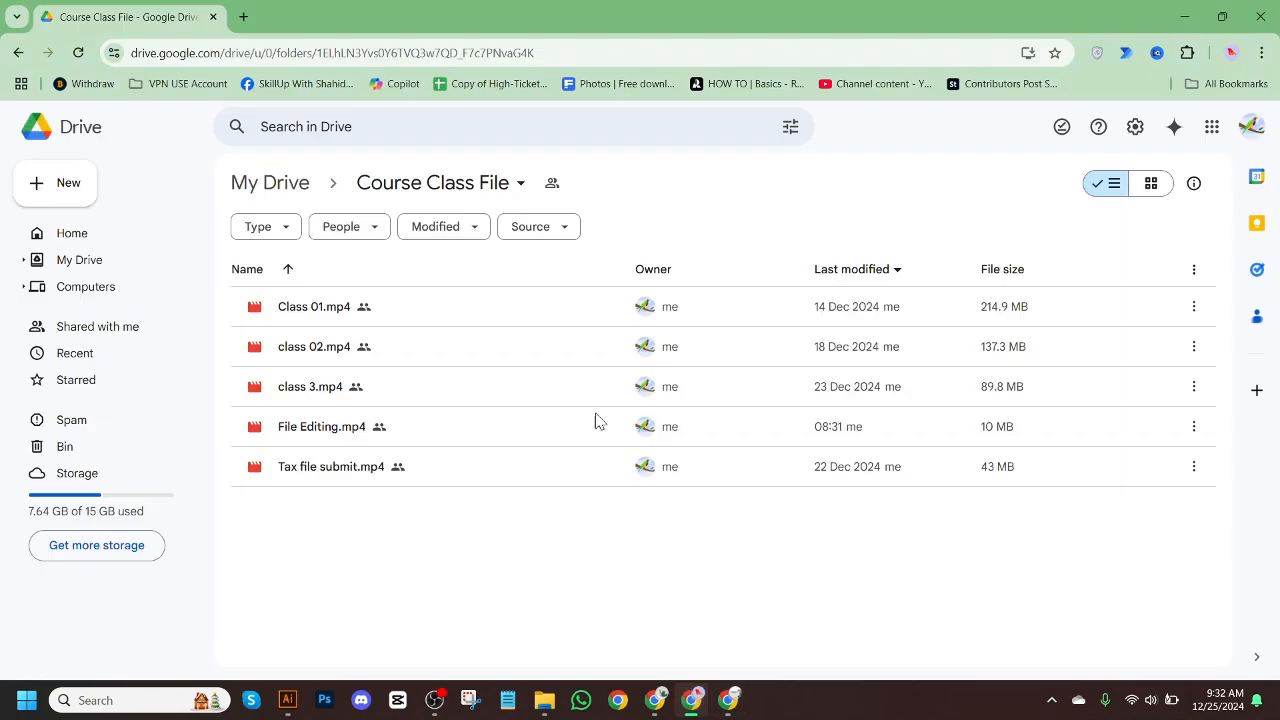
{"action": "left_click", "coordinate": [243, 17]}
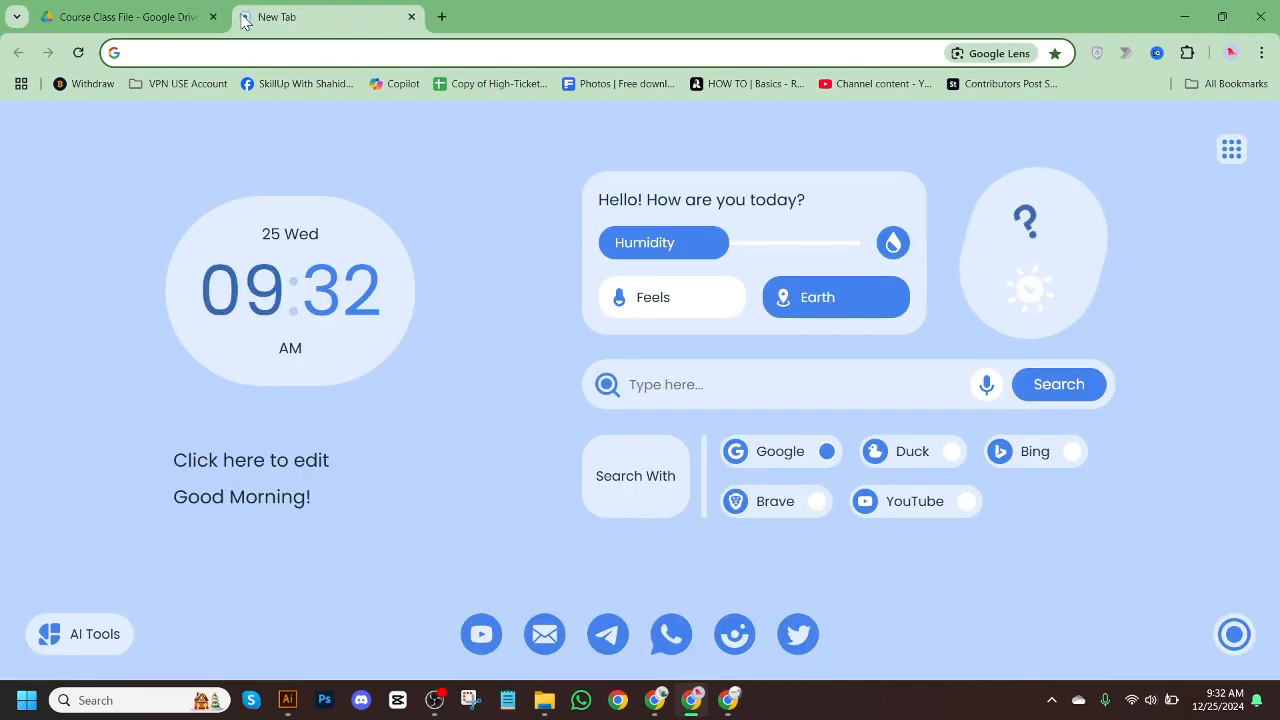
{"action": "left_click", "coordinate": [1000, 83]}
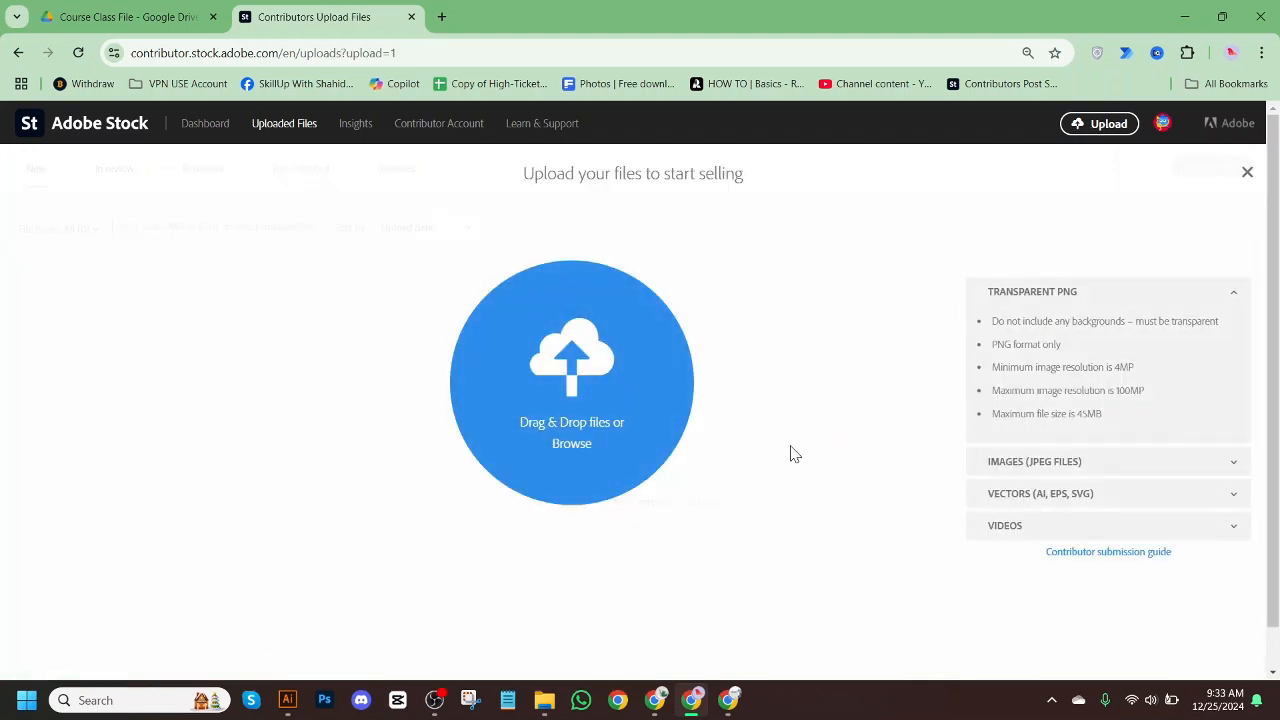
{"action": "left_click", "coordinate": [575, 450]}
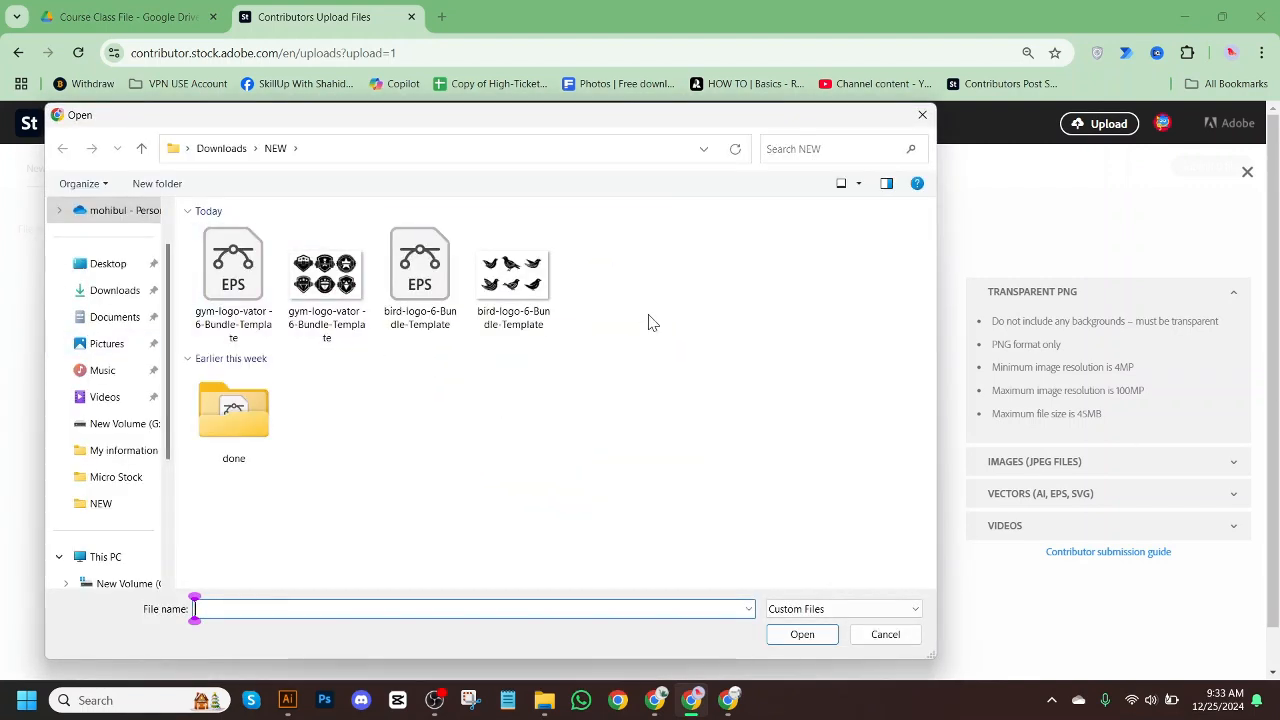
{"action": "left_click_drag", "start_coordinate": [659, 285], "coordinate": [189, 300]}
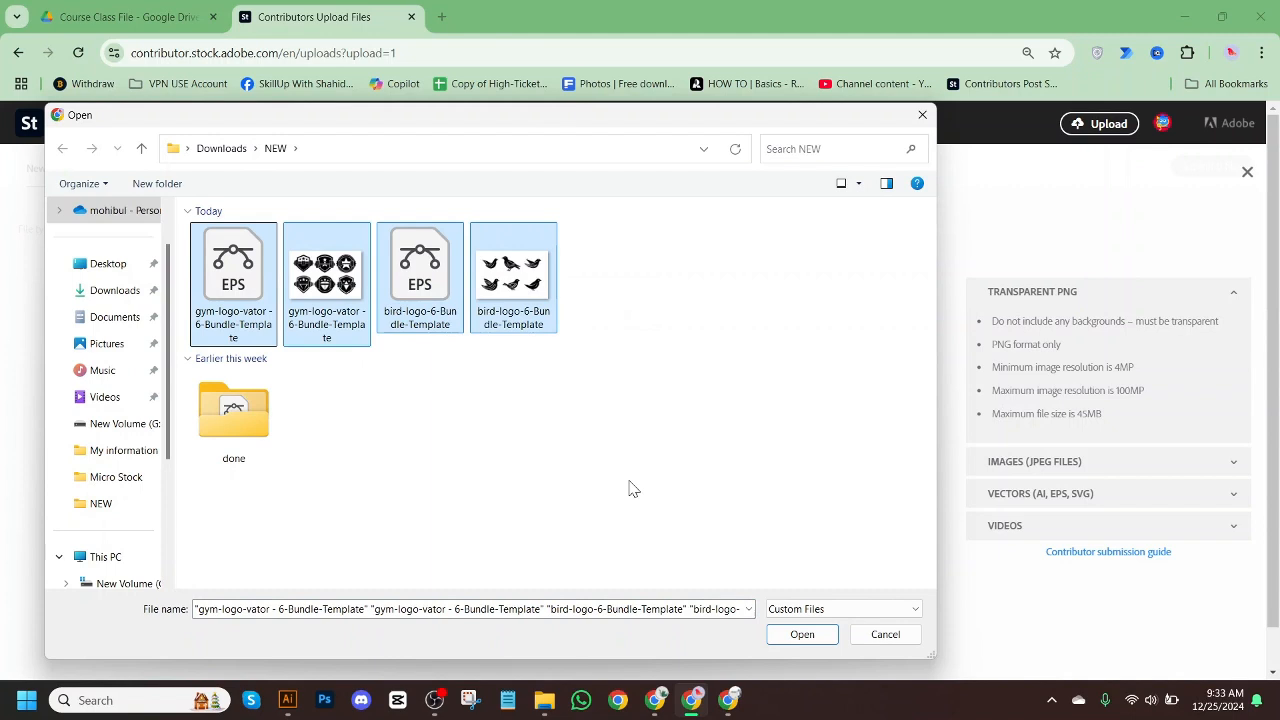
{"action": "left_click", "coordinate": [805, 638]}
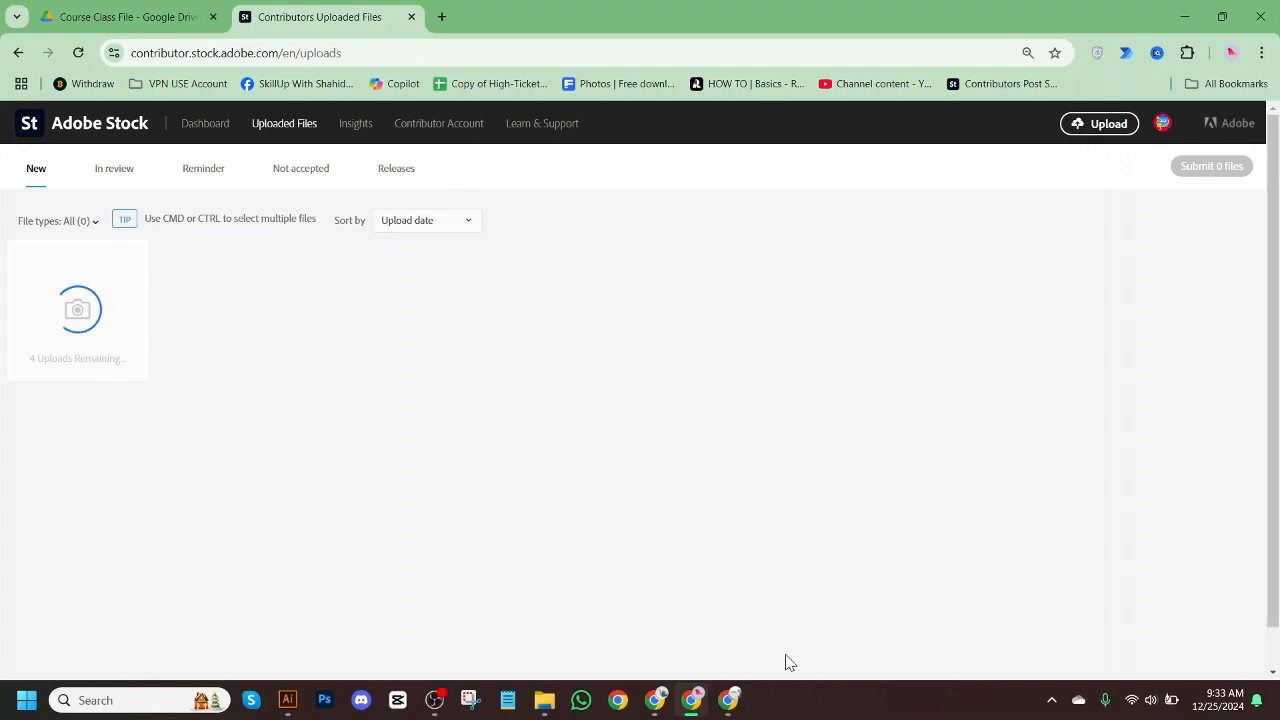
Close the Recraft browser window and log in to Freepik Contributor with the profile's Google account.
{"action": "left_click", "coordinate": [662, 702]}
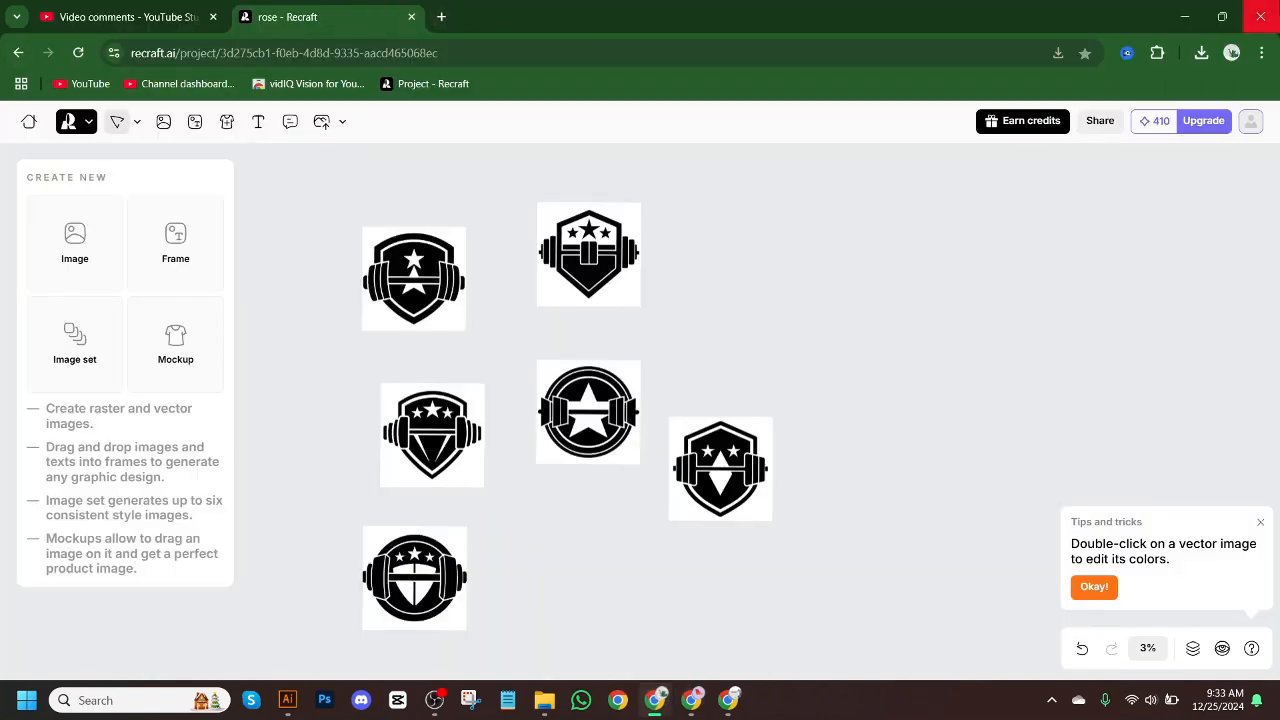
{"action": "left_click", "coordinate": [1260, 16]}
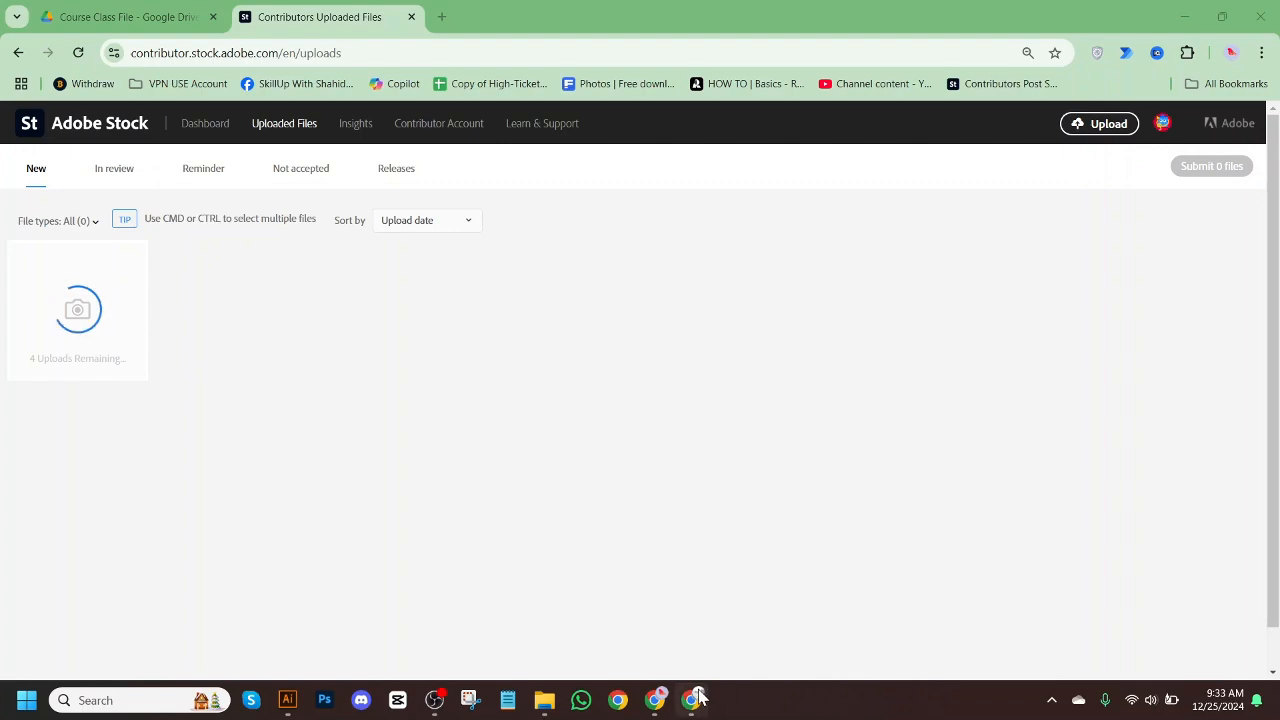
{"action": "left_click", "coordinate": [691, 700]}
{"action": "left_click", "coordinate": [300, 12]}
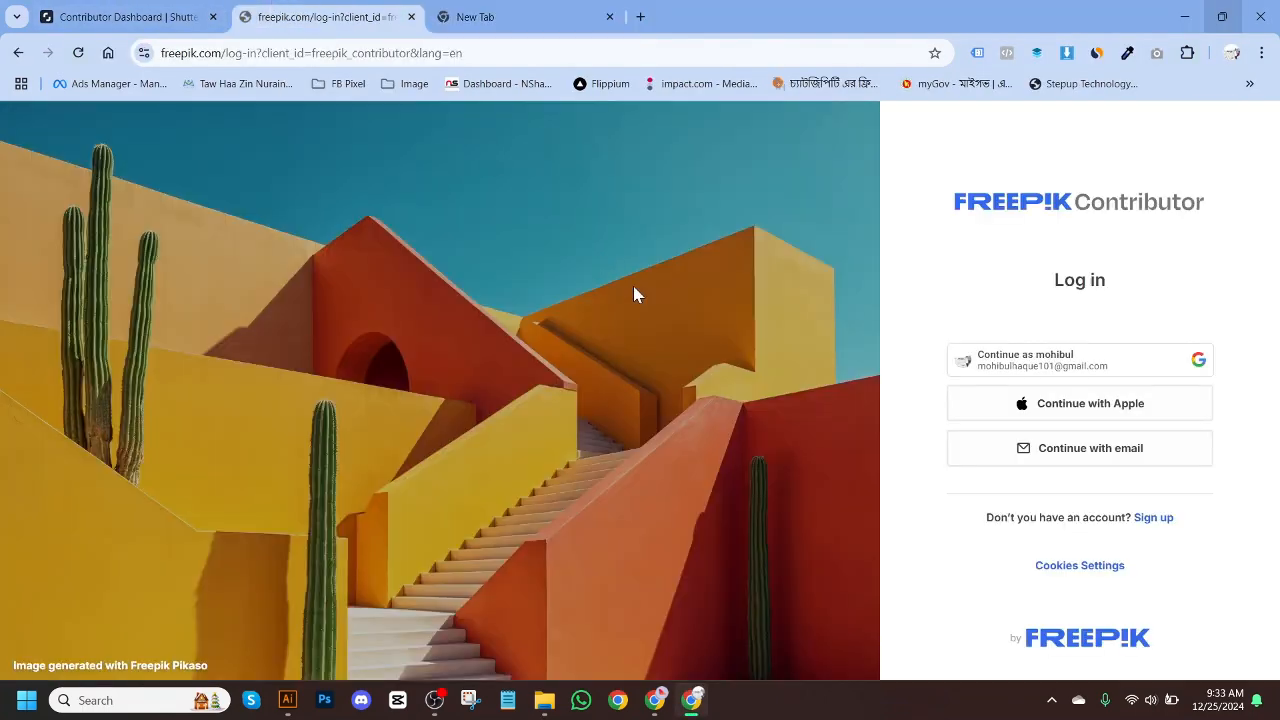
{"action": "left_click", "coordinate": [1104, 372]}
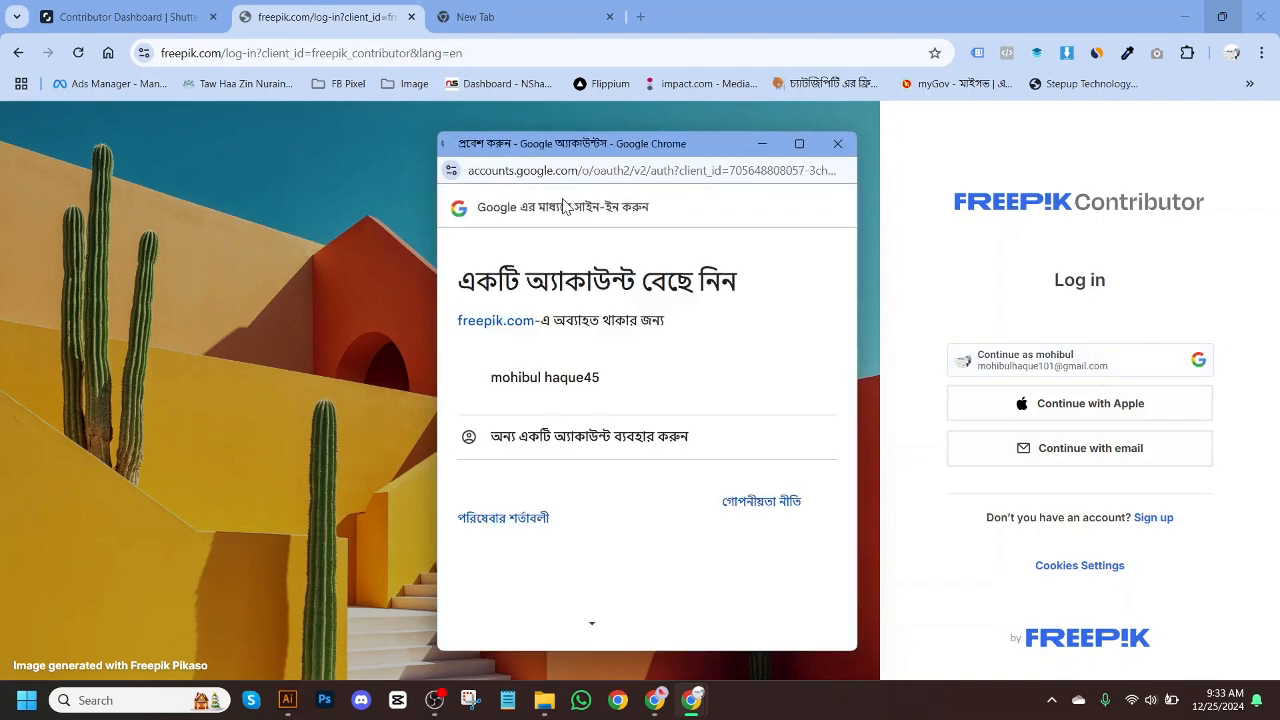
{"action": "left_click", "coordinate": [622, 416]}
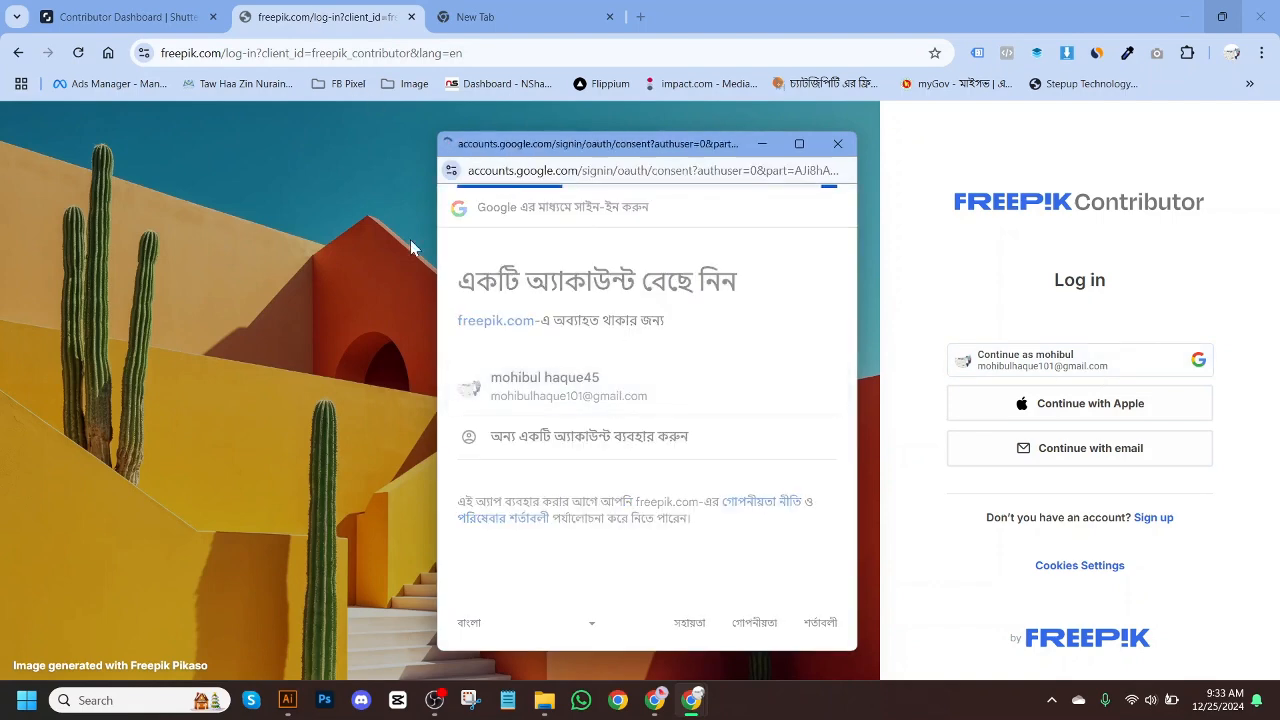
Upload the gym-logo-vator and bird-logo 6-Bundle-Template EPS files from the NEW folder to Shutterstock Contributor.
{"action": "left_click", "coordinate": [135, 12]}
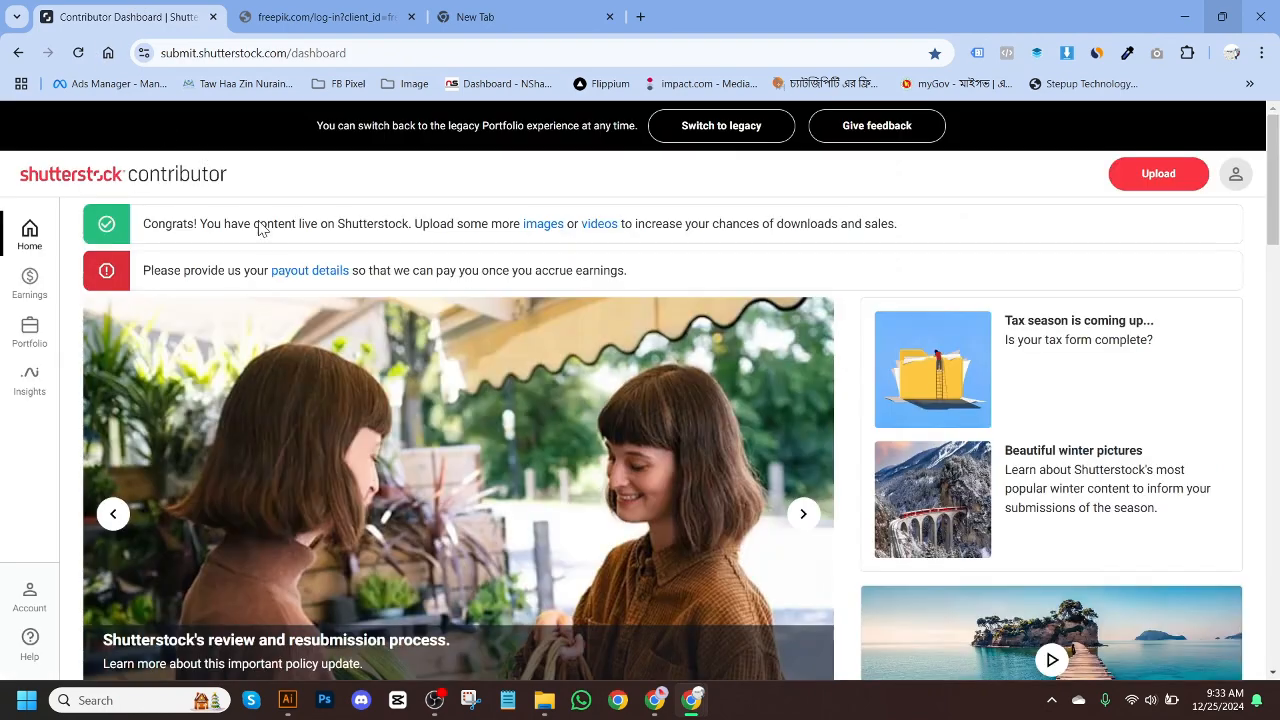
{"action": "scroll", "coordinate": [874, 294], "scroll_direction": "down", "scroll_amount": 6}
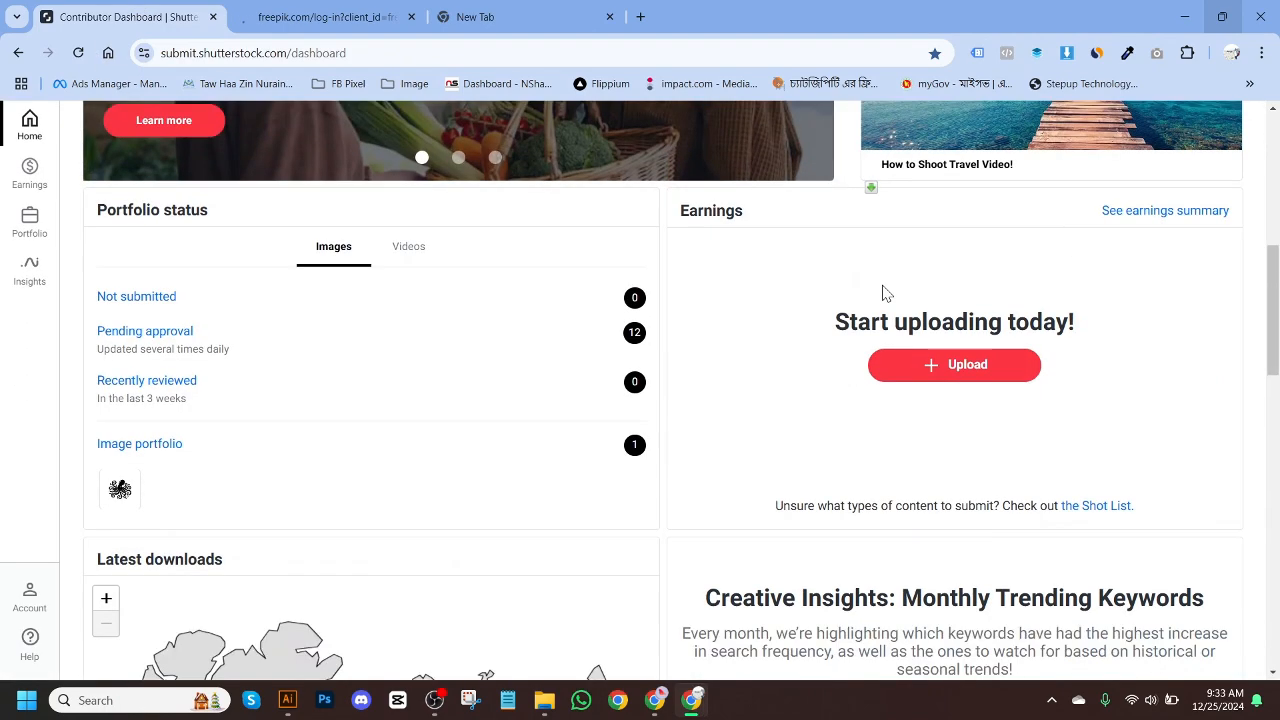
{"action": "scroll", "coordinate": [262, 341], "scroll_direction": "up", "scroll_amount": 1}
{"action": "scroll", "coordinate": [634, 362], "scroll_direction": "up", "scroll_amount": 5}
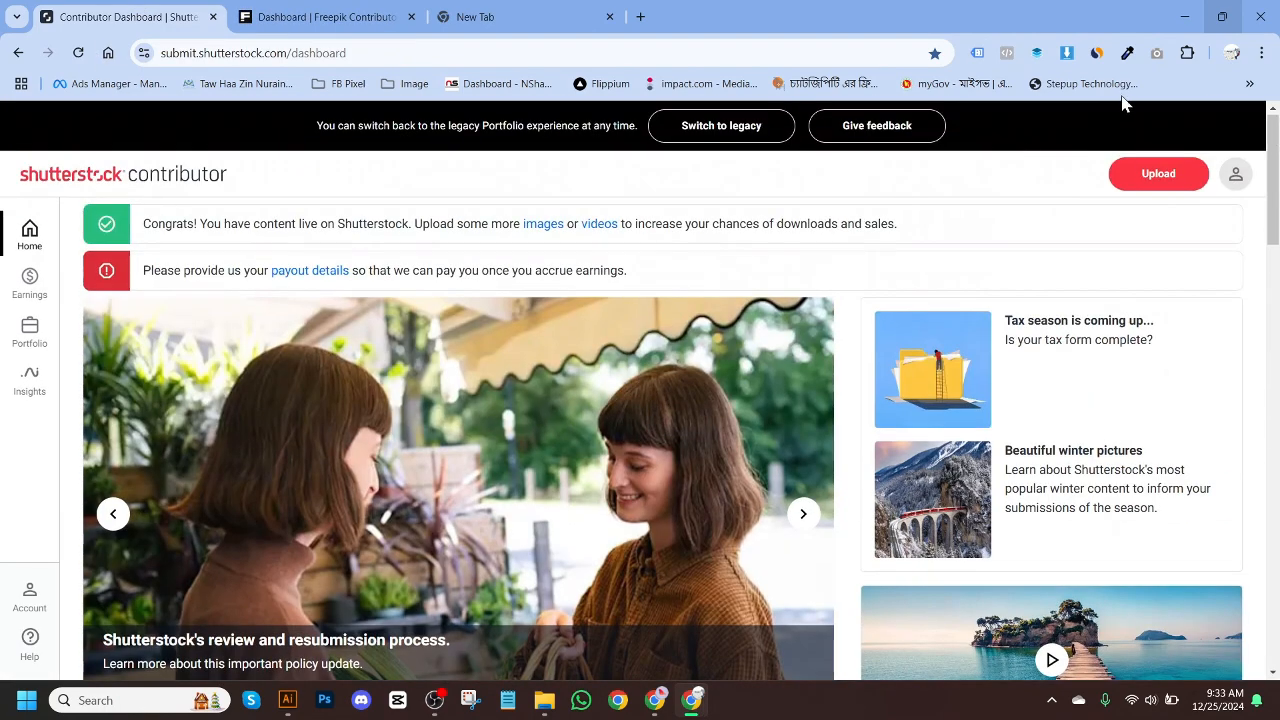
{"action": "left_click", "coordinate": [1157, 182]}
{"action": "left_click", "coordinate": [670, 401]}
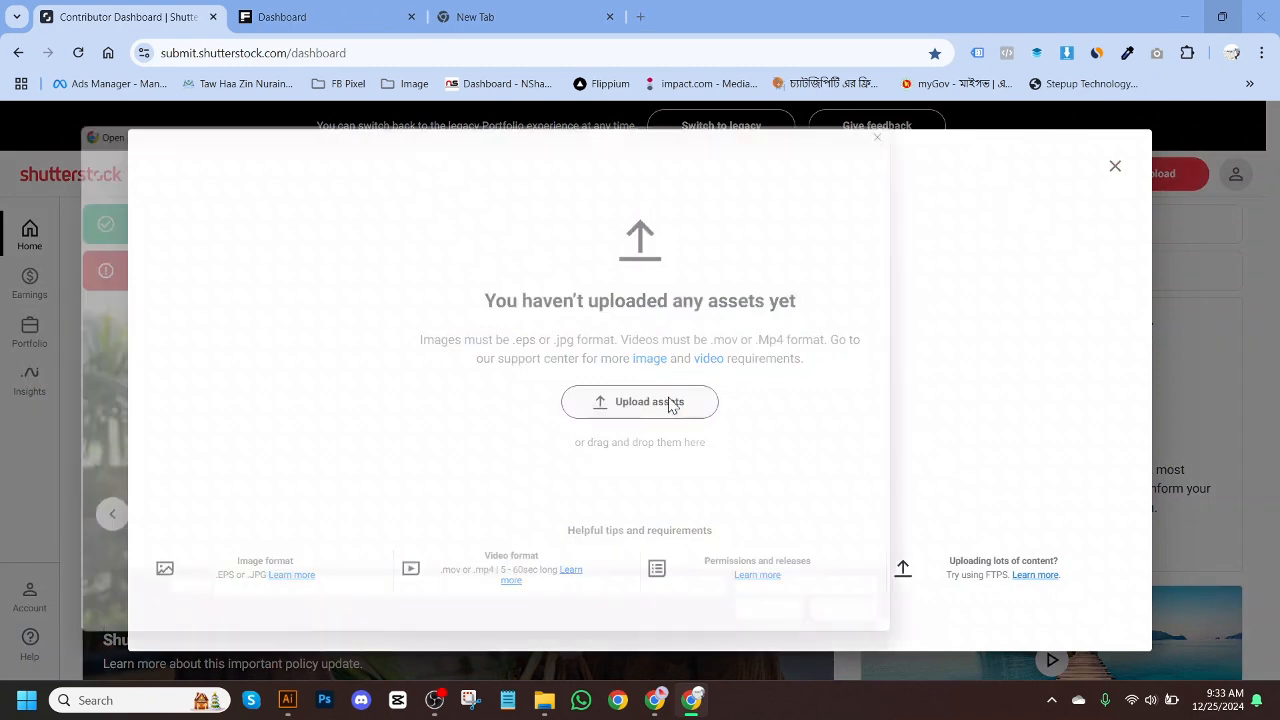
{"action": "left_click", "coordinate": [420, 285]}
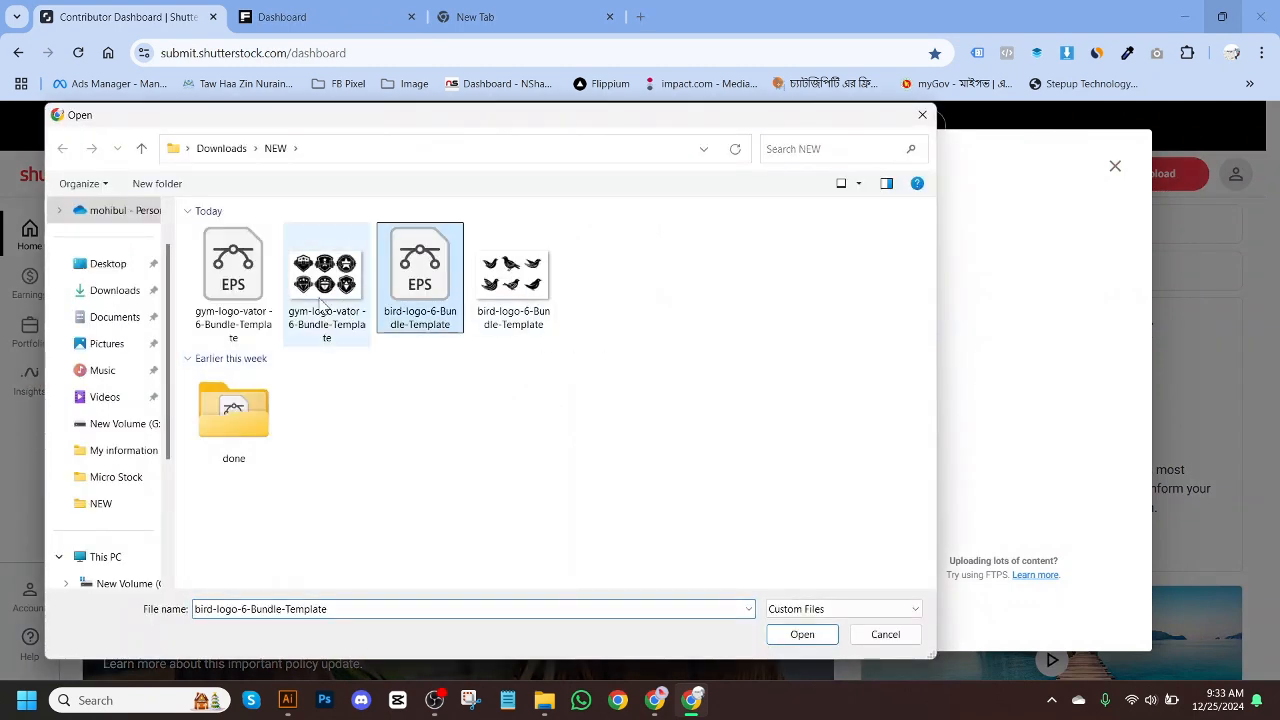
{"action": "left_click", "coordinate": [250, 300], "text": "ctrl"}
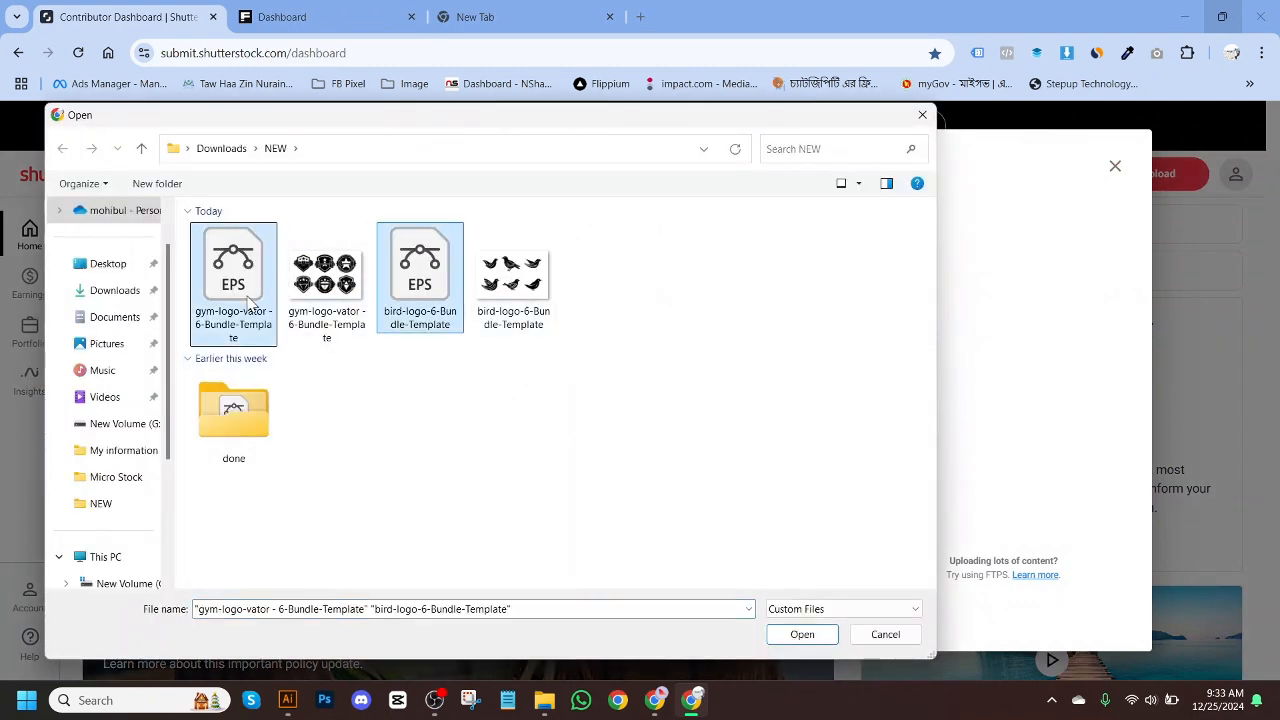
{"action": "left_click", "coordinate": [818, 638]}
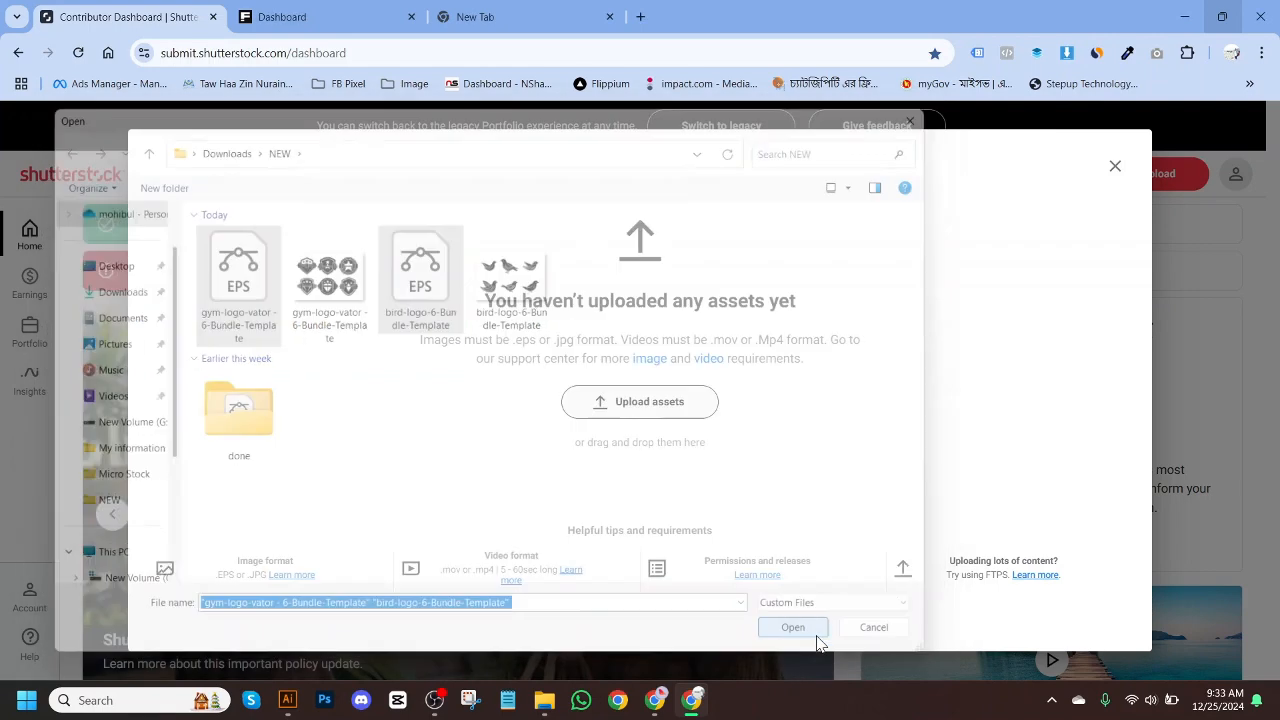
Return to the Adobe Stock uploads, check the file types and delete the gym-logo-vator JPEG.
{"action": "left_click", "coordinate": [671, 702]}
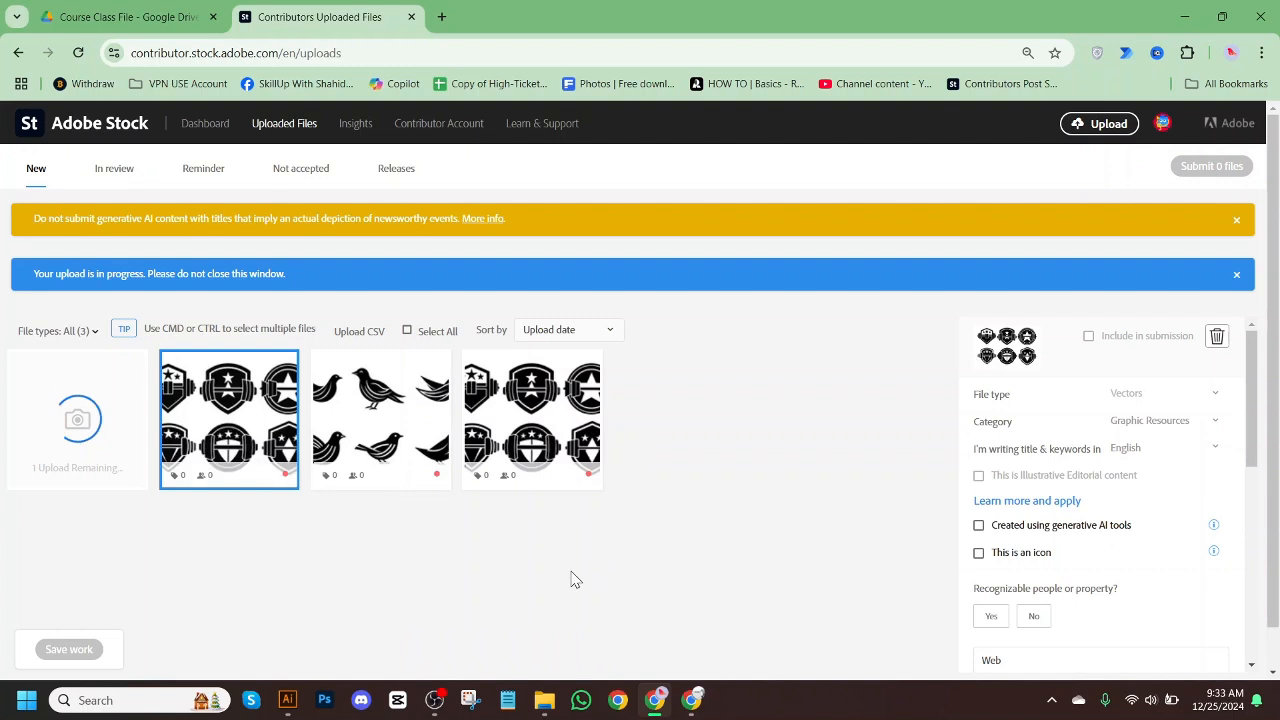
{"action": "left_click", "coordinate": [400, 443]}
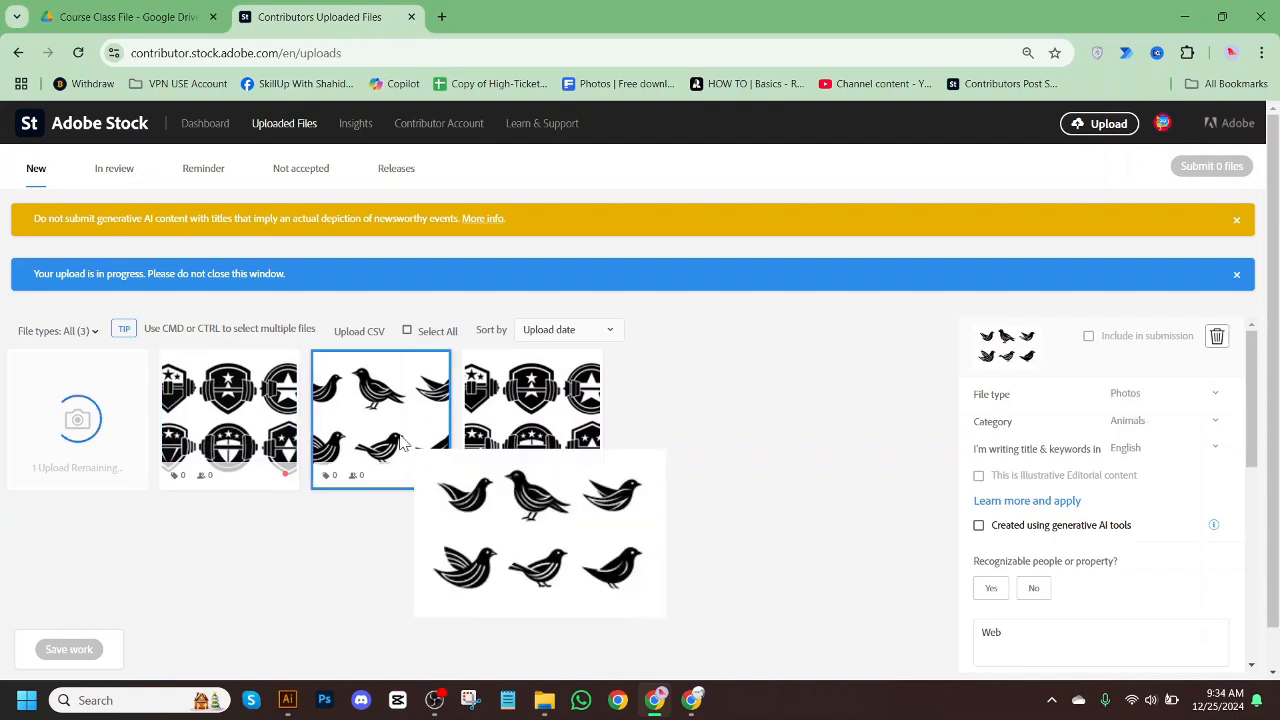
{"action": "left_click", "coordinate": [555, 410]}
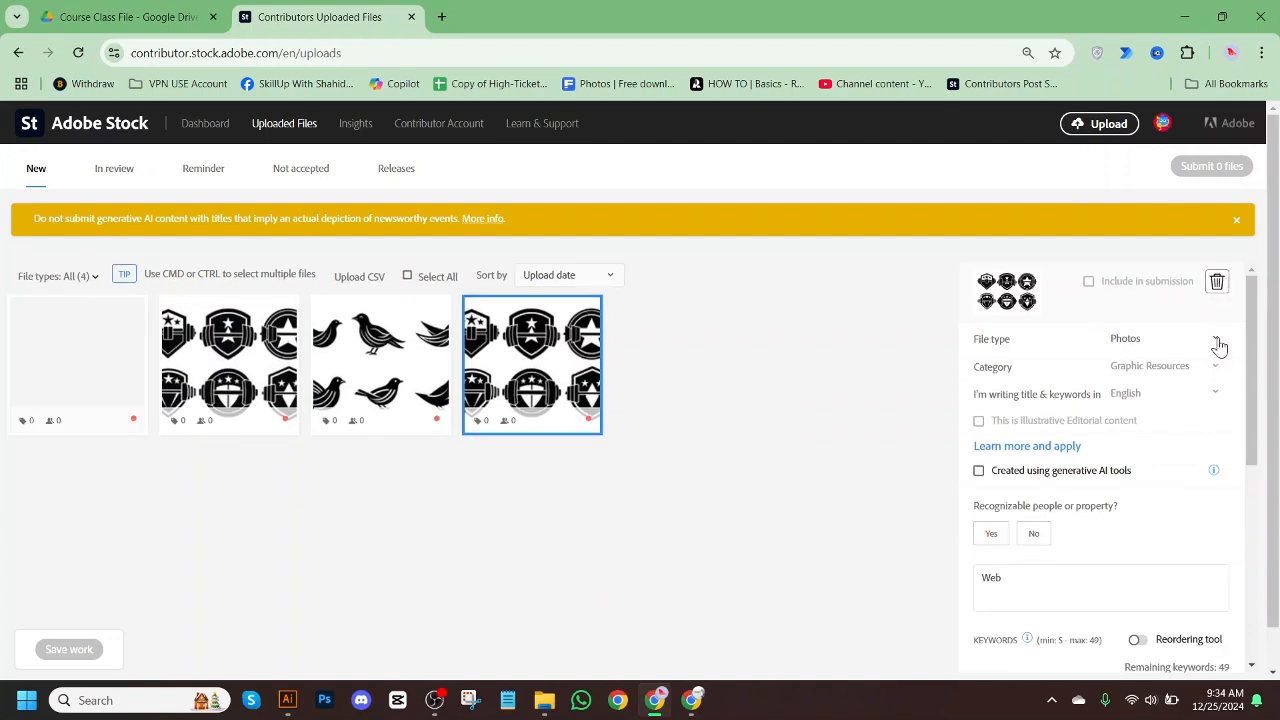
{"action": "left_click", "coordinate": [1218, 341]}
{"action": "left_click", "coordinate": [783, 455]}
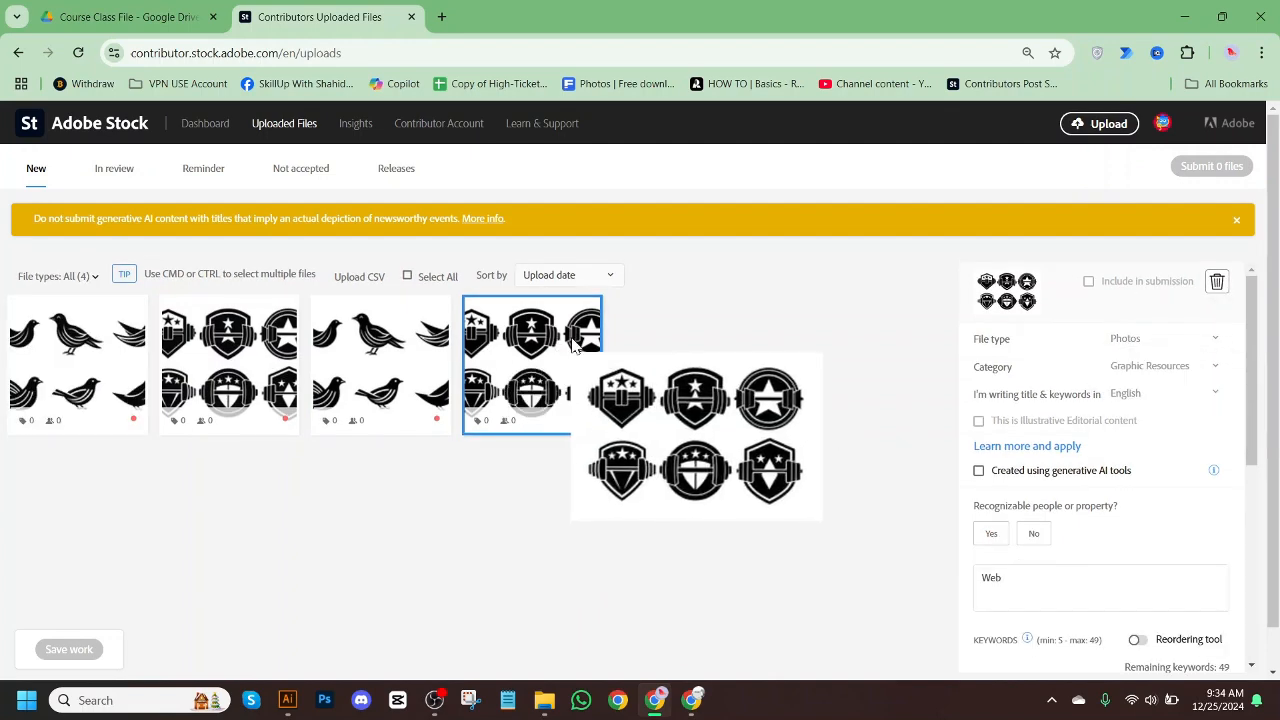
{"action": "left_click", "coordinate": [1218, 284]}
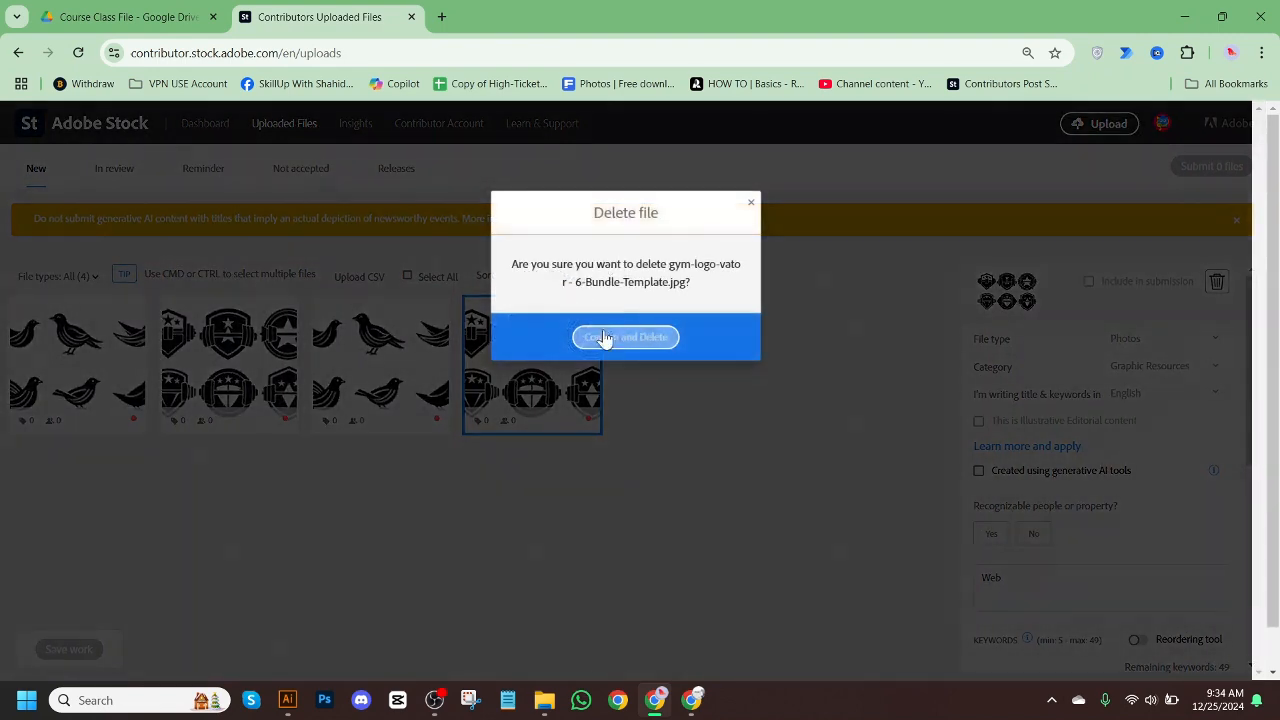
{"action": "left_click", "coordinate": [611, 341]}
Delete the bird-logo JPEG from the Adobe Stock uploads and select the gym logo vector file.
{"action": "left_click", "coordinate": [429, 368]}
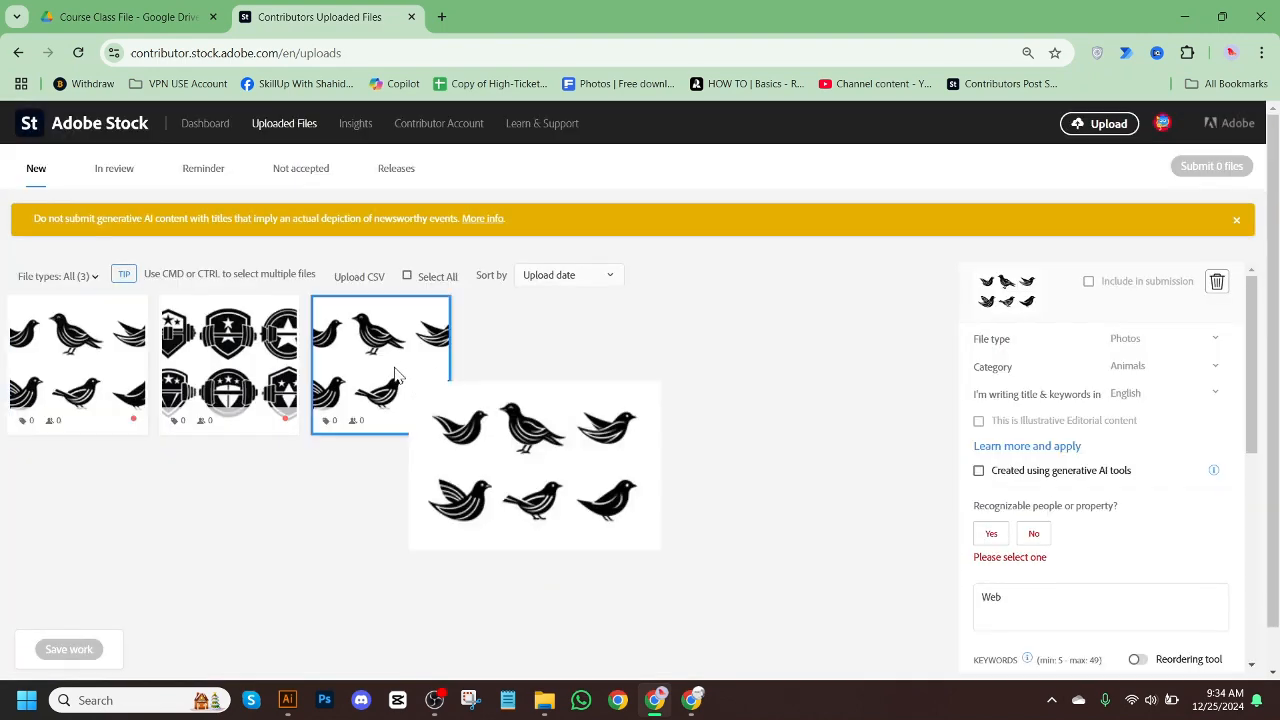
{"action": "left_click", "coordinate": [1217, 284]}
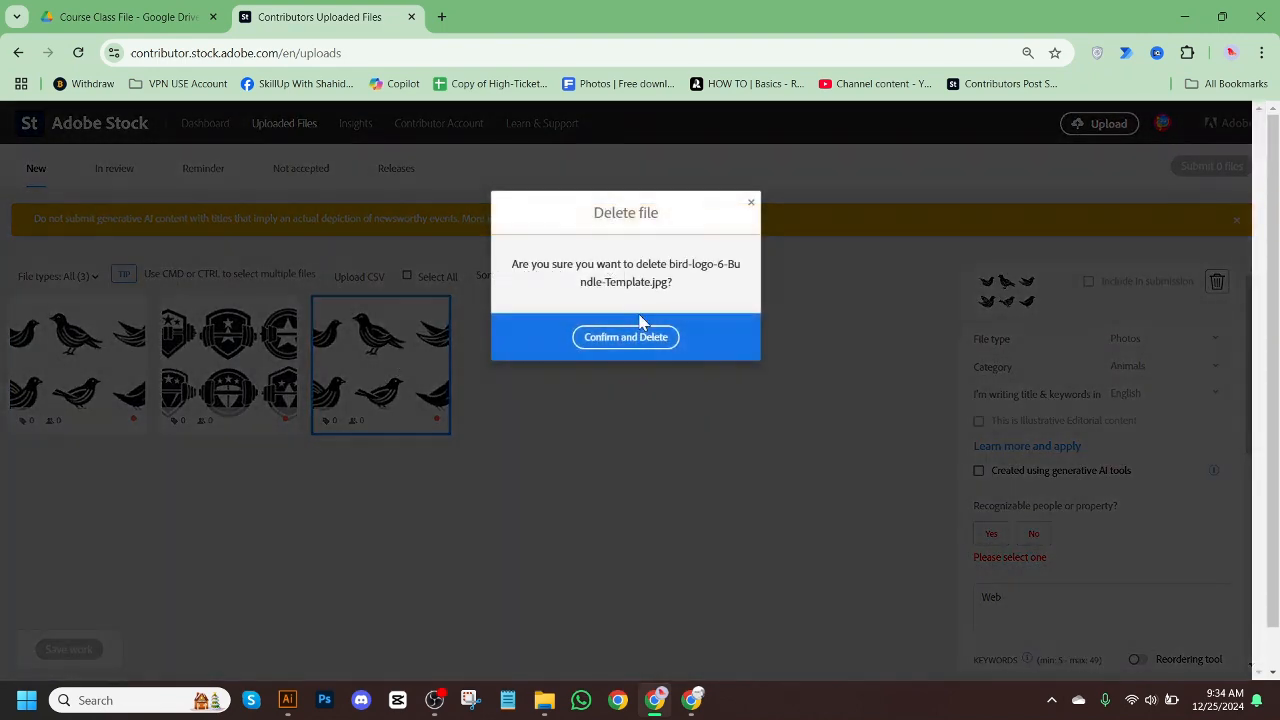
{"action": "left_click", "coordinate": [632, 338]}
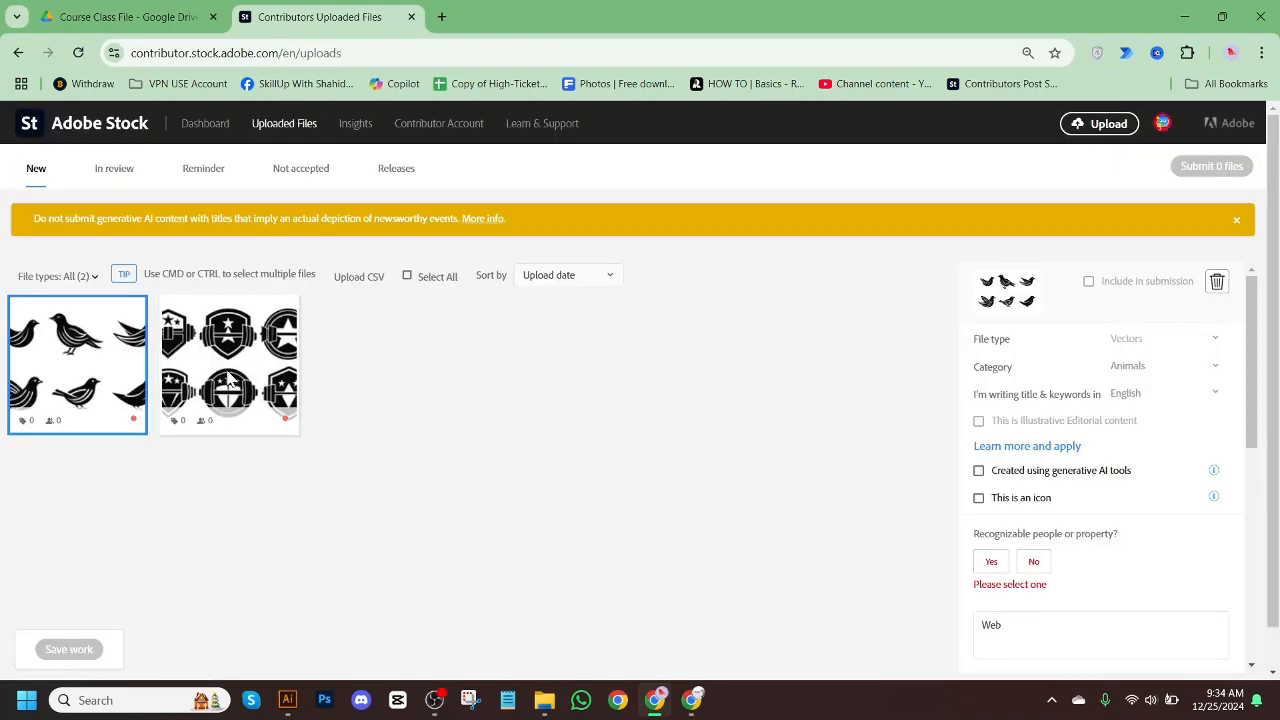
{"action": "left_click", "coordinate": [258, 362]}
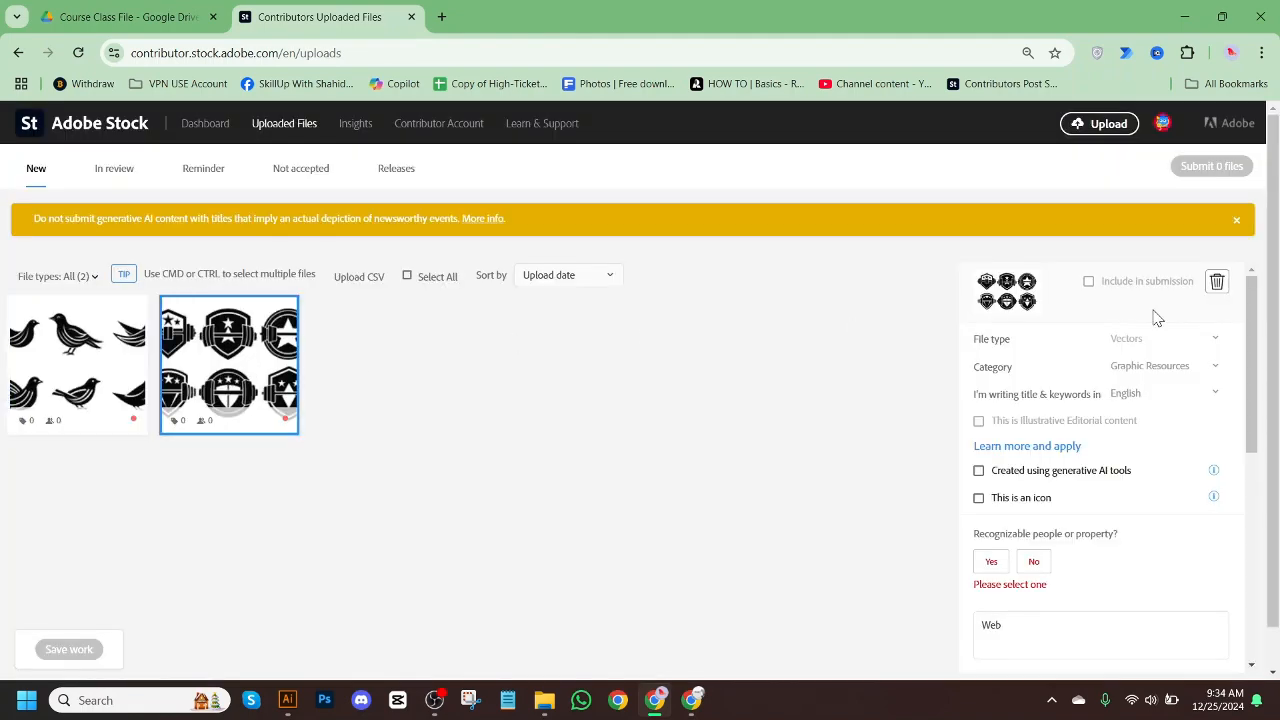
Delete the remaining gym logo and bird logo files from the Adobe Stock uploads.
{"action": "left_click", "coordinate": [1217, 284]}
{"action": "left_click", "coordinate": [594, 344]}
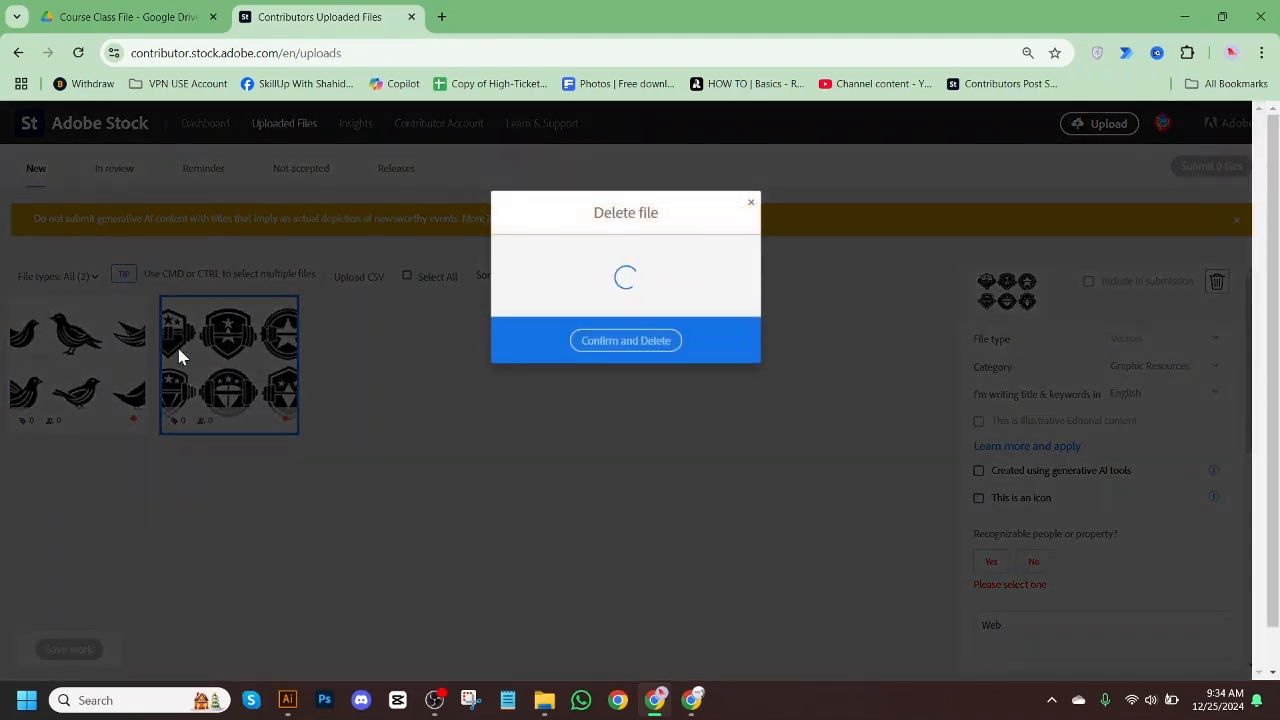
{"action": "left_click", "coordinate": [1217, 282]}
{"action": "left_click", "coordinate": [658, 340]}
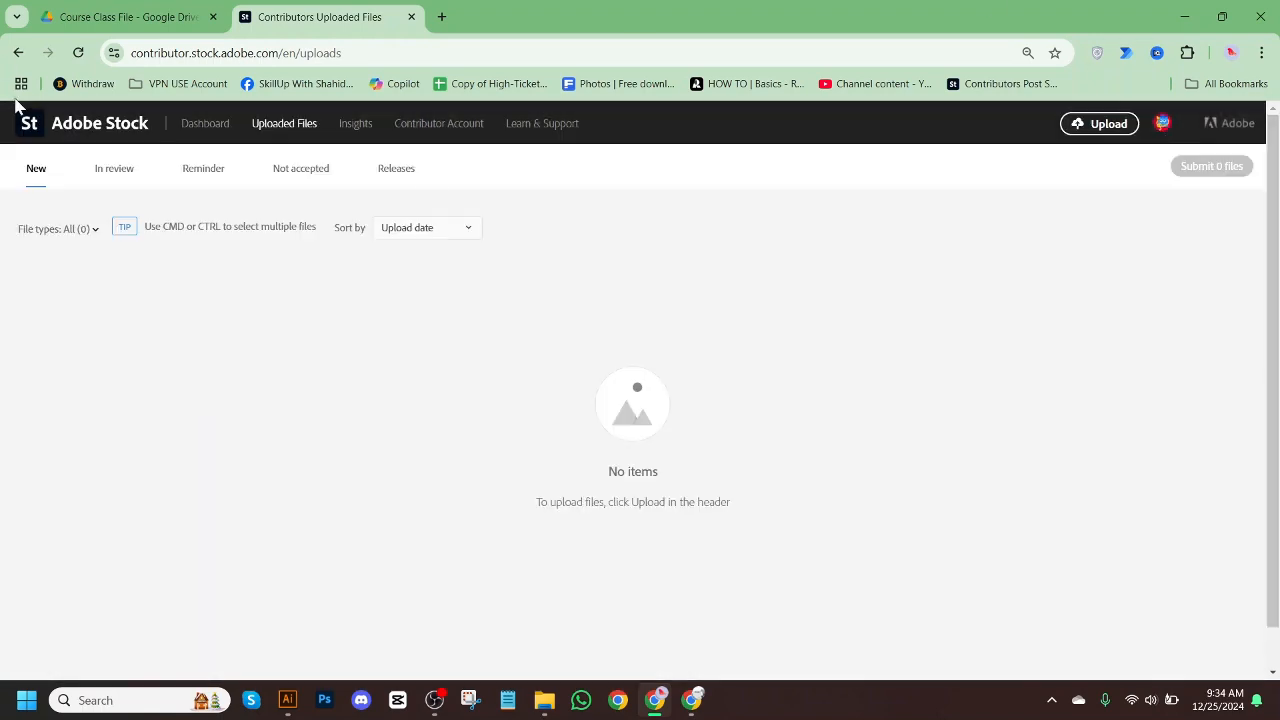
Upload the gym-logo-vator and bird-logo 6-Bundle-Template EPS files from the NEW folder to Adobe Stock.
{"action": "left_click", "coordinate": [1095, 128]}
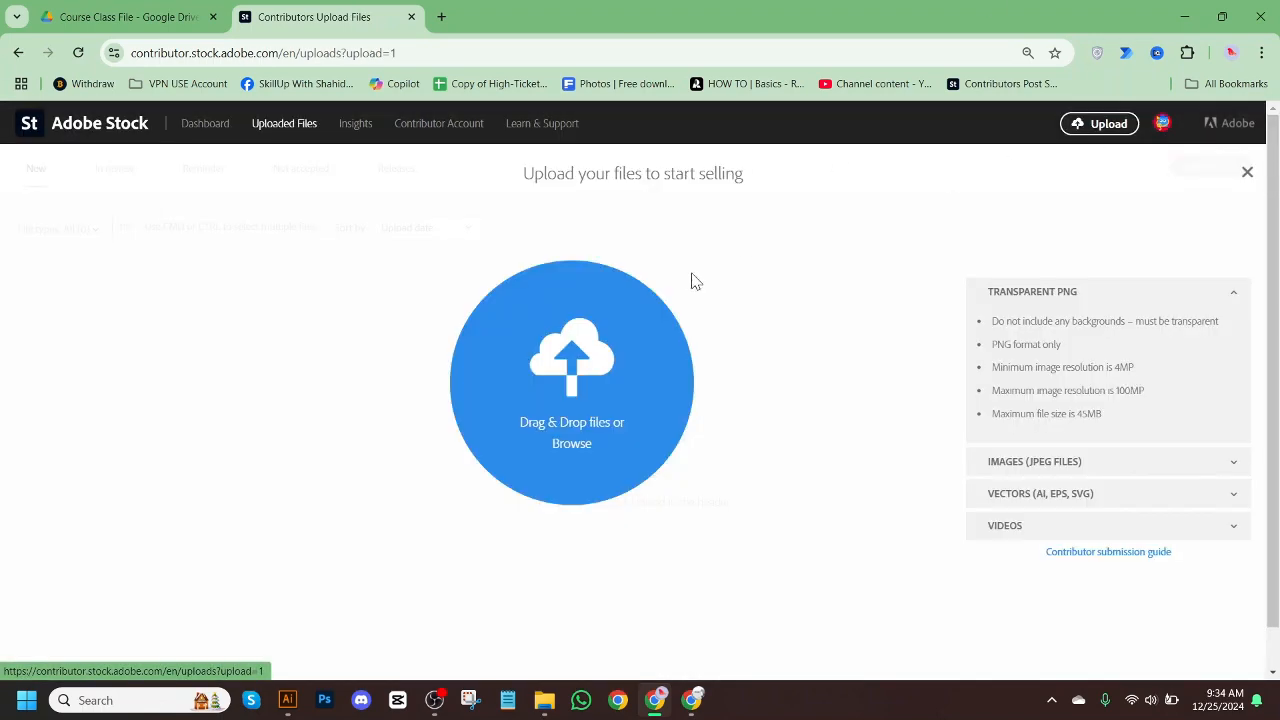
{"action": "left_click", "coordinate": [553, 449]}
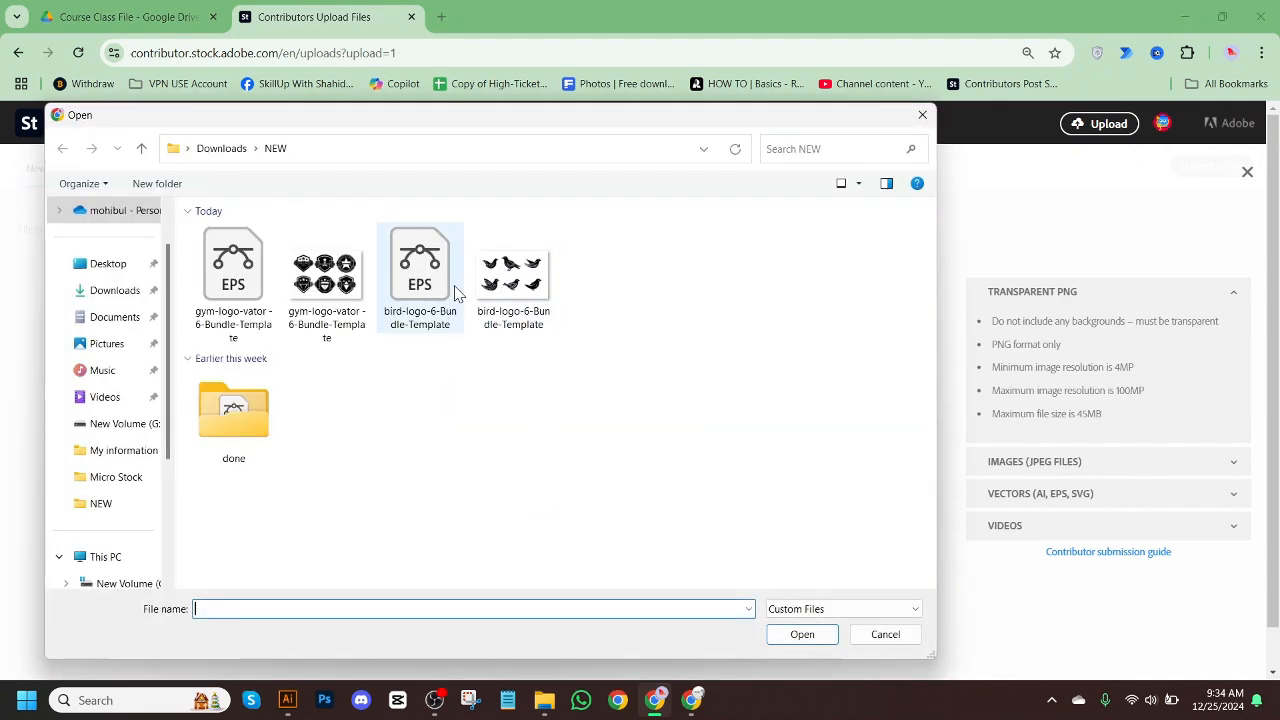
{"action": "left_click", "coordinate": [420, 270]}
{"action": "left_click", "coordinate": [240, 275], "text": "ctrl"}
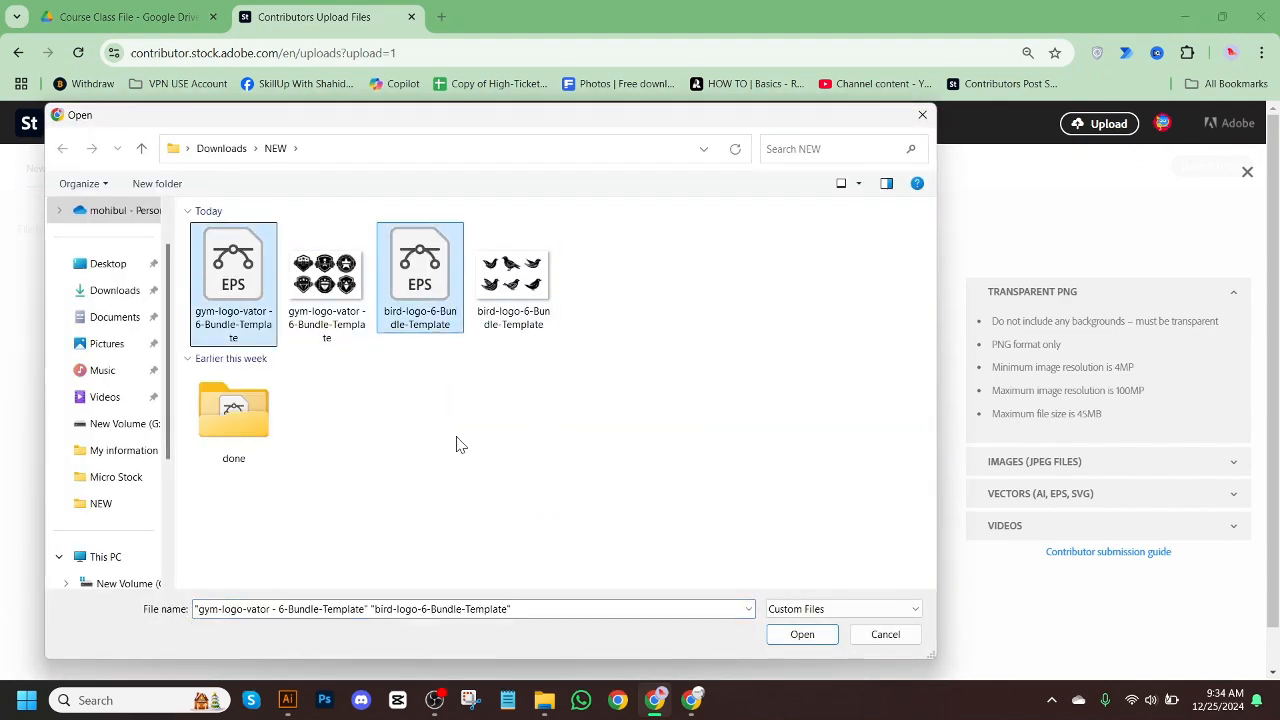
{"action": "left_click", "coordinate": [776, 634]}
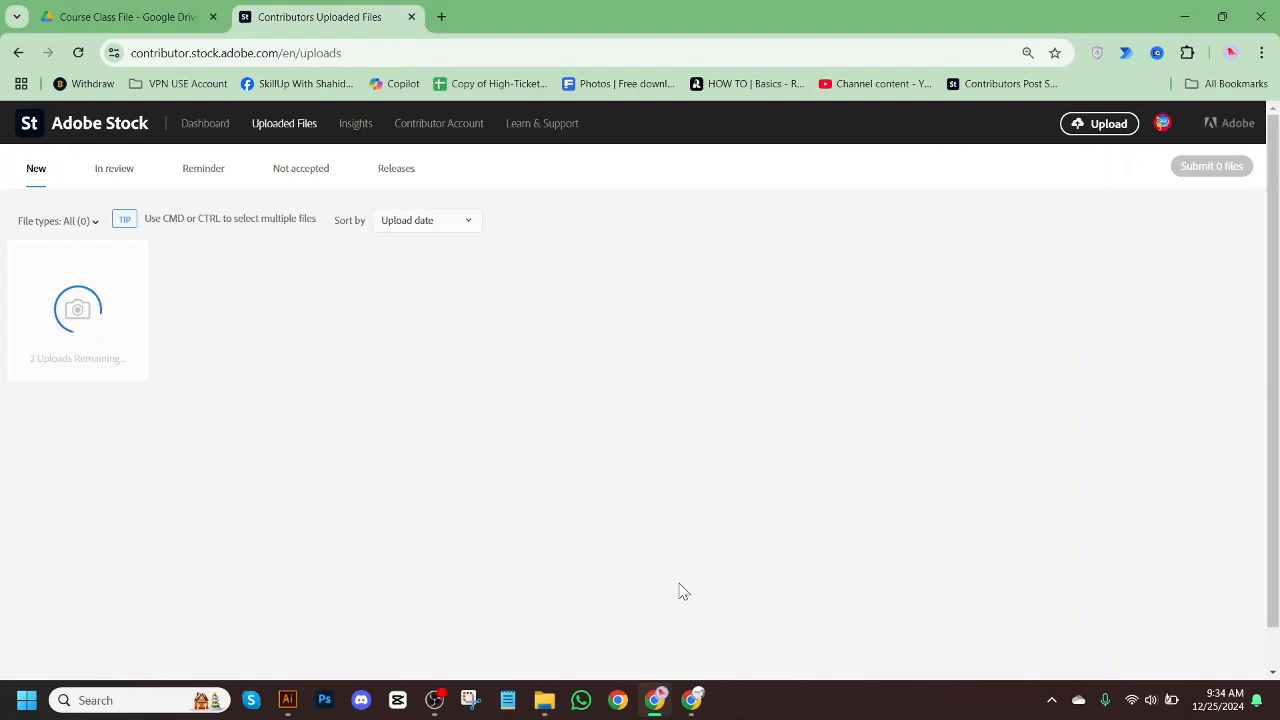
Check the uploaded EPS files among the not-submitted images in Shutterstock Contributor and the upload progress in Adobe Stock.
{"action": "left_click", "coordinate": [691, 700]}
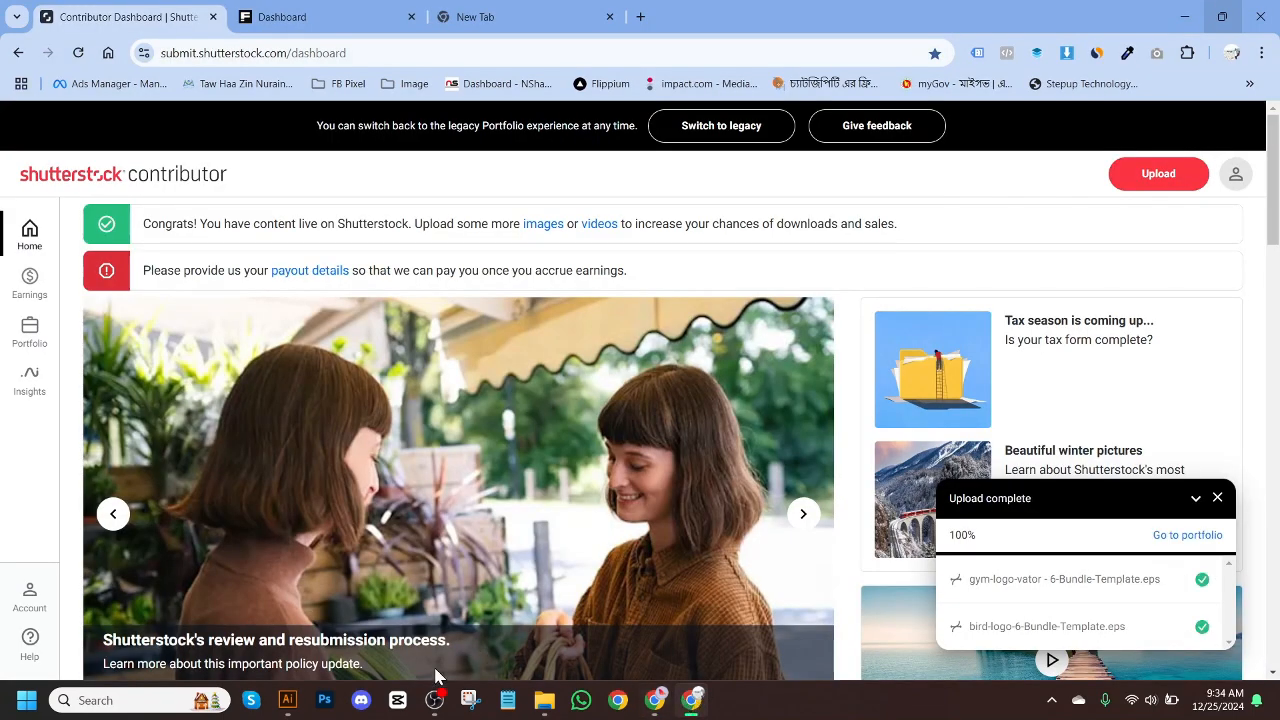
{"action": "scroll", "coordinate": [946, 432], "scroll_direction": "down", "scroll_amount": 4}
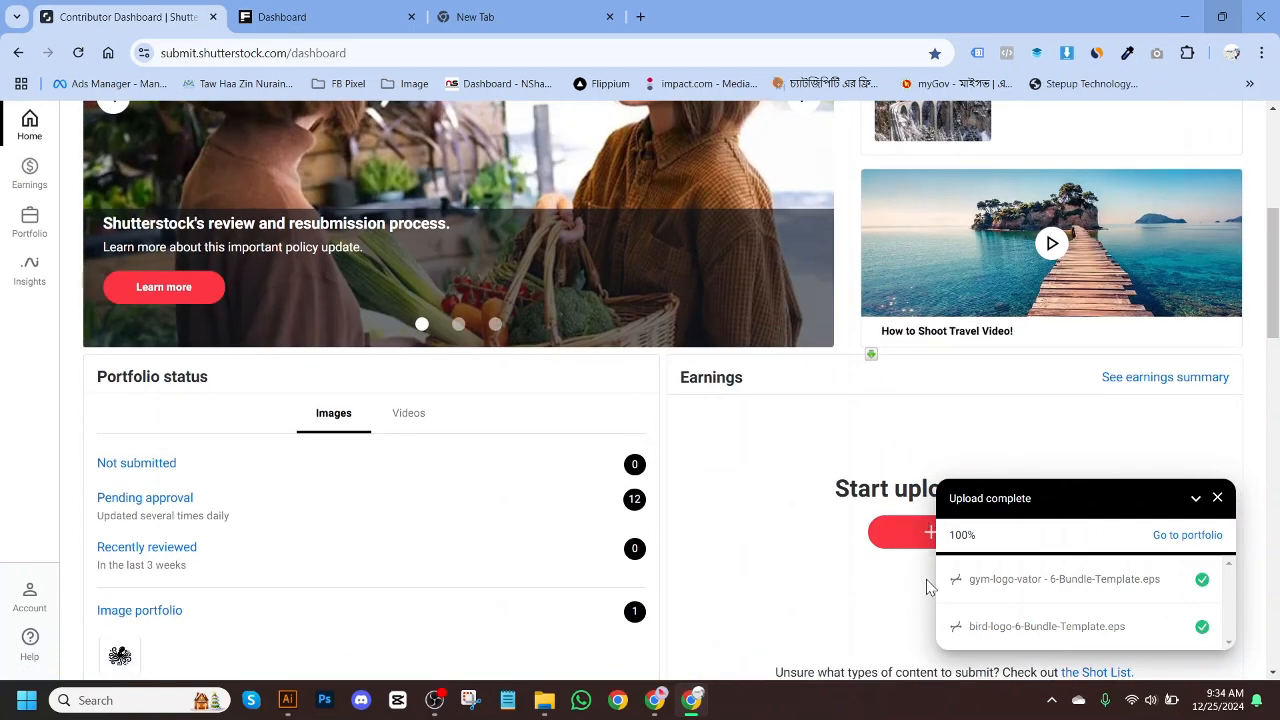
{"action": "scroll", "coordinate": [222, 369], "scroll_direction": "up", "scroll_amount": 5}
{"action": "scroll", "coordinate": [371, 257], "scroll_direction": "down", "scroll_amount": 5}
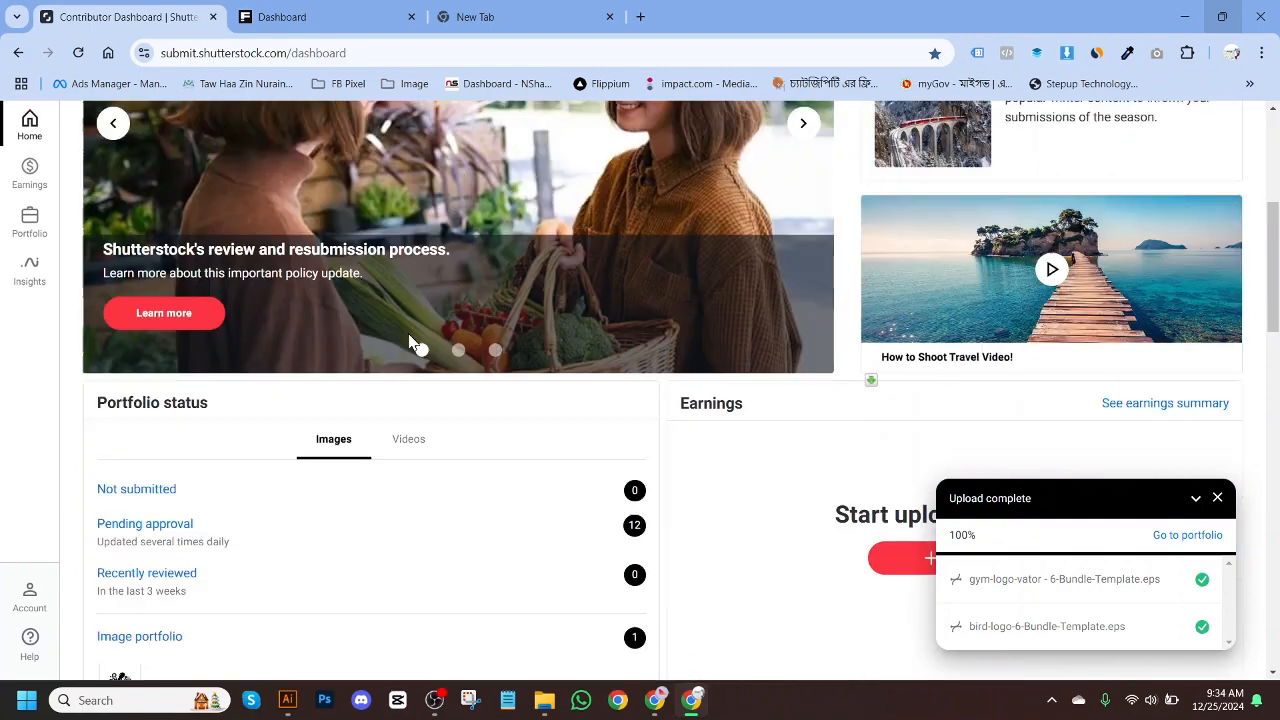
{"action": "left_click", "coordinate": [635, 383]}
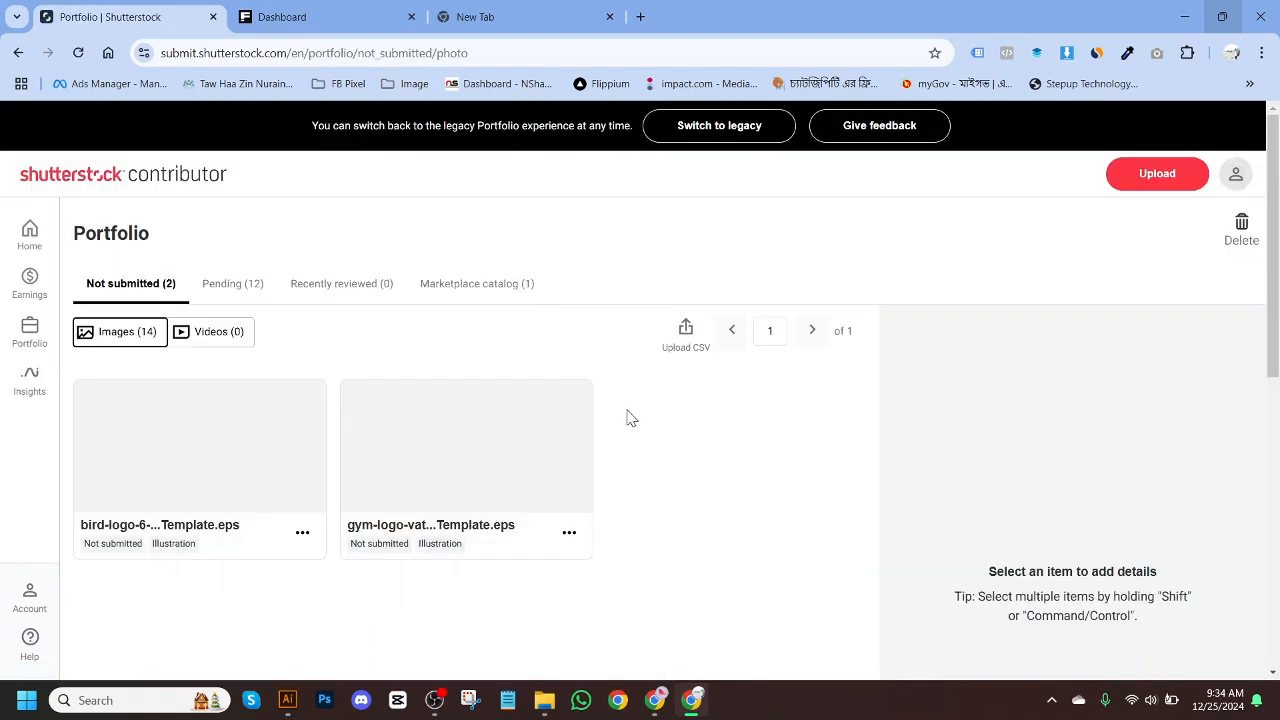
{"action": "scroll", "coordinate": [600, 440], "scroll_direction": "down", "scroll_amount": 1}
{"action": "scroll", "coordinate": [715, 507], "scroll_direction": "up", "scroll_amount": 2}
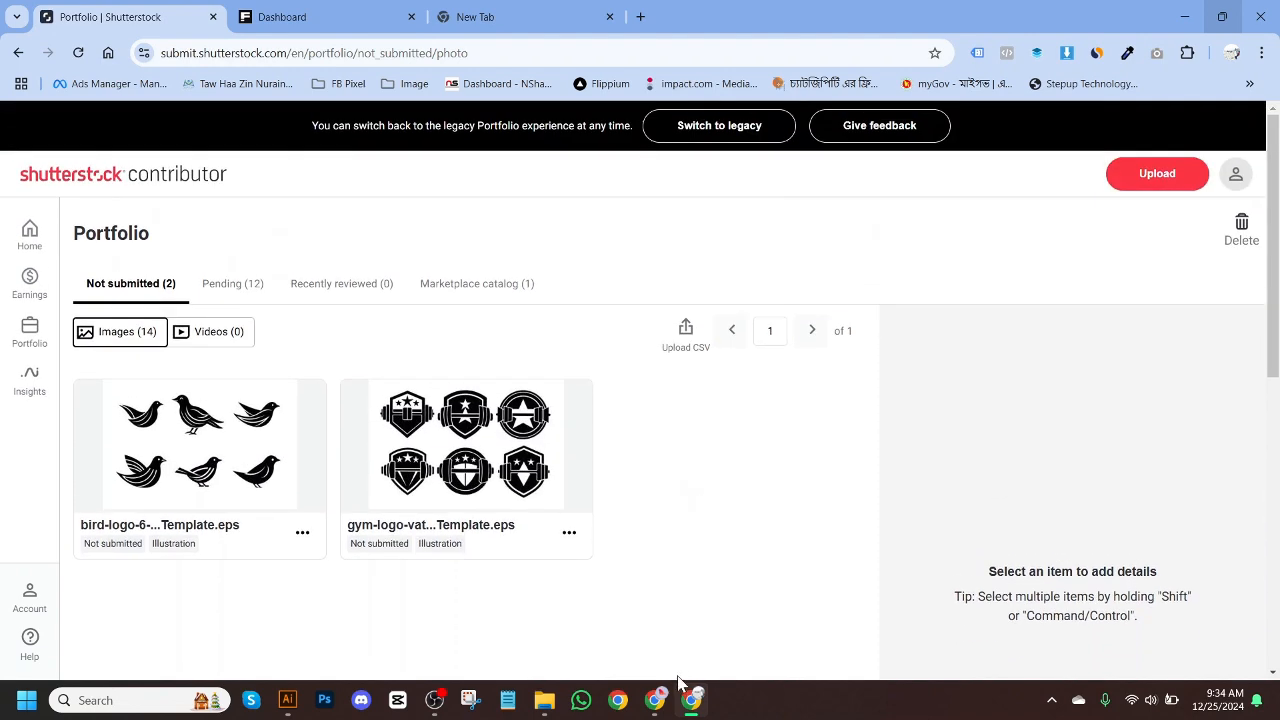
{"action": "left_click", "coordinate": [655, 700]}
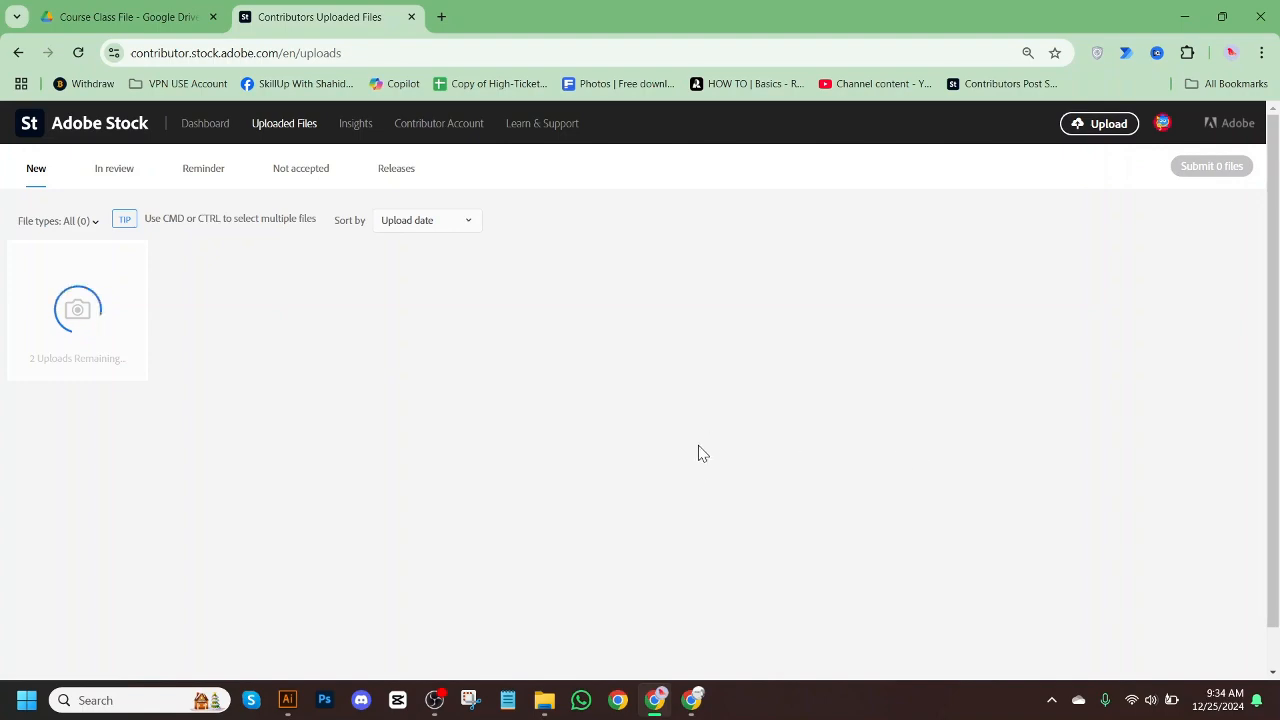
{"action": "left_click", "coordinate": [697, 700]}
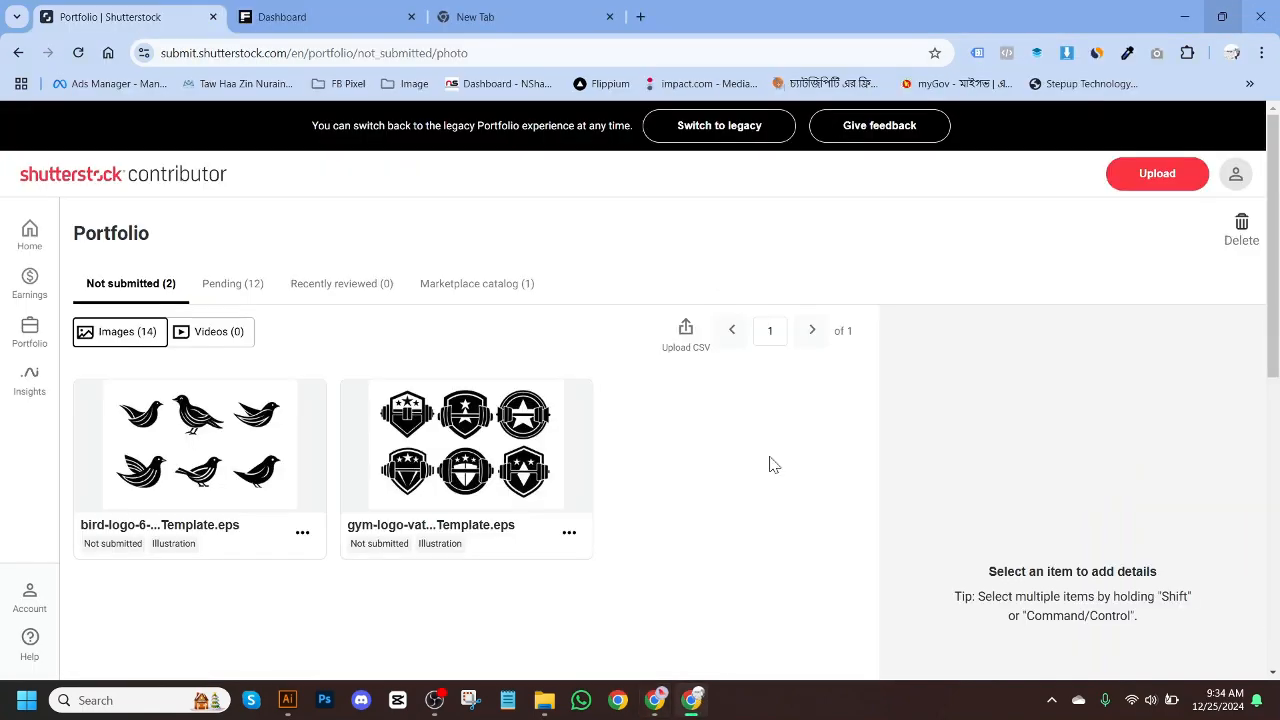
Switch to Freepik Contributor and upload the EPS and JPG files of both the gym and bird logo bundles from the NEW folder.
{"action": "left_click", "coordinate": [360, 16]}
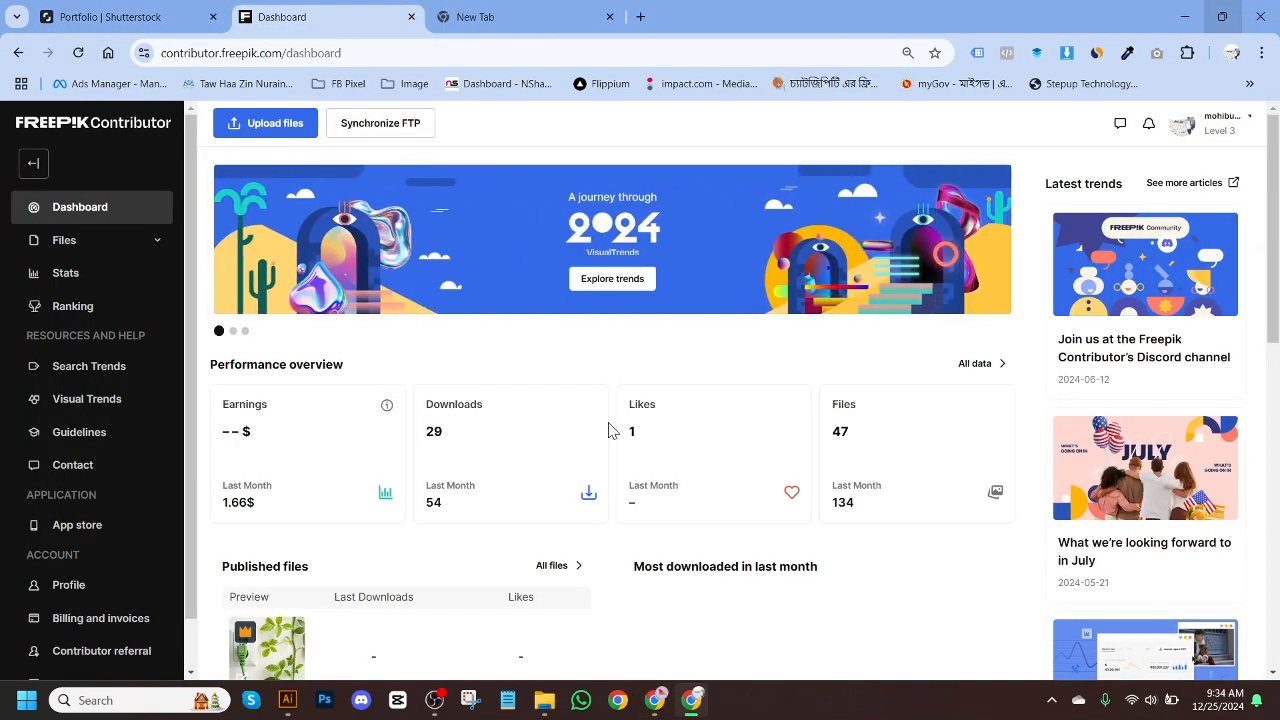
{"action": "left_click", "coordinate": [287, 123]}
{"action": "scroll", "coordinate": [1074, 527], "scroll_direction": "down", "scroll_amount": 1}
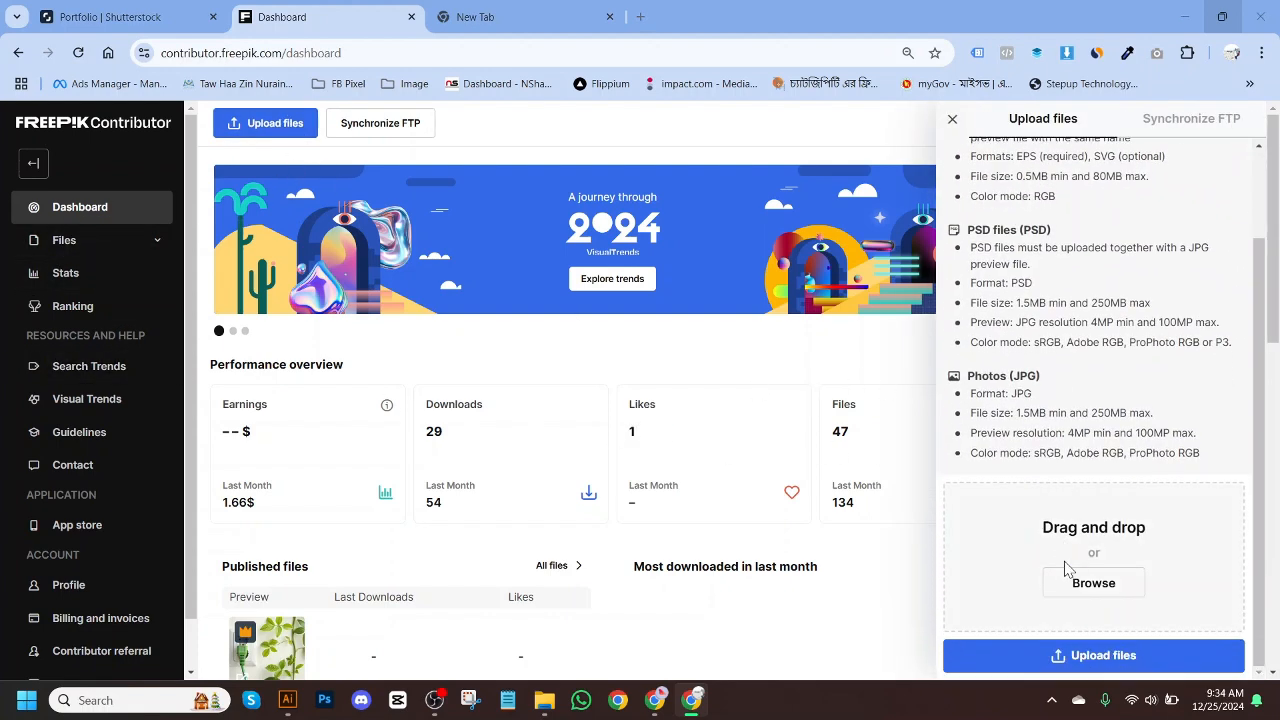
{"action": "left_click", "coordinate": [1068, 570]}
{"action": "left_click", "coordinate": [435, 280]}
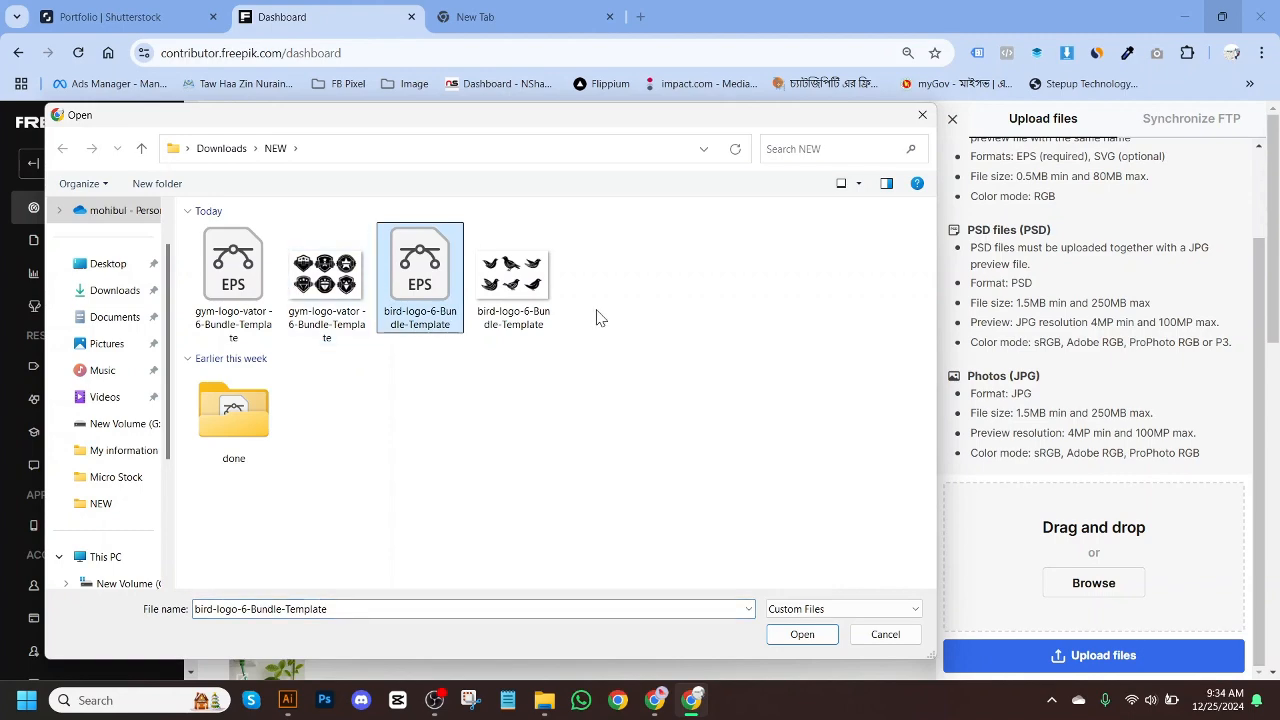
{"action": "key", "text": "ctrl+a"}
{"action": "left_click", "coordinate": [804, 636]}
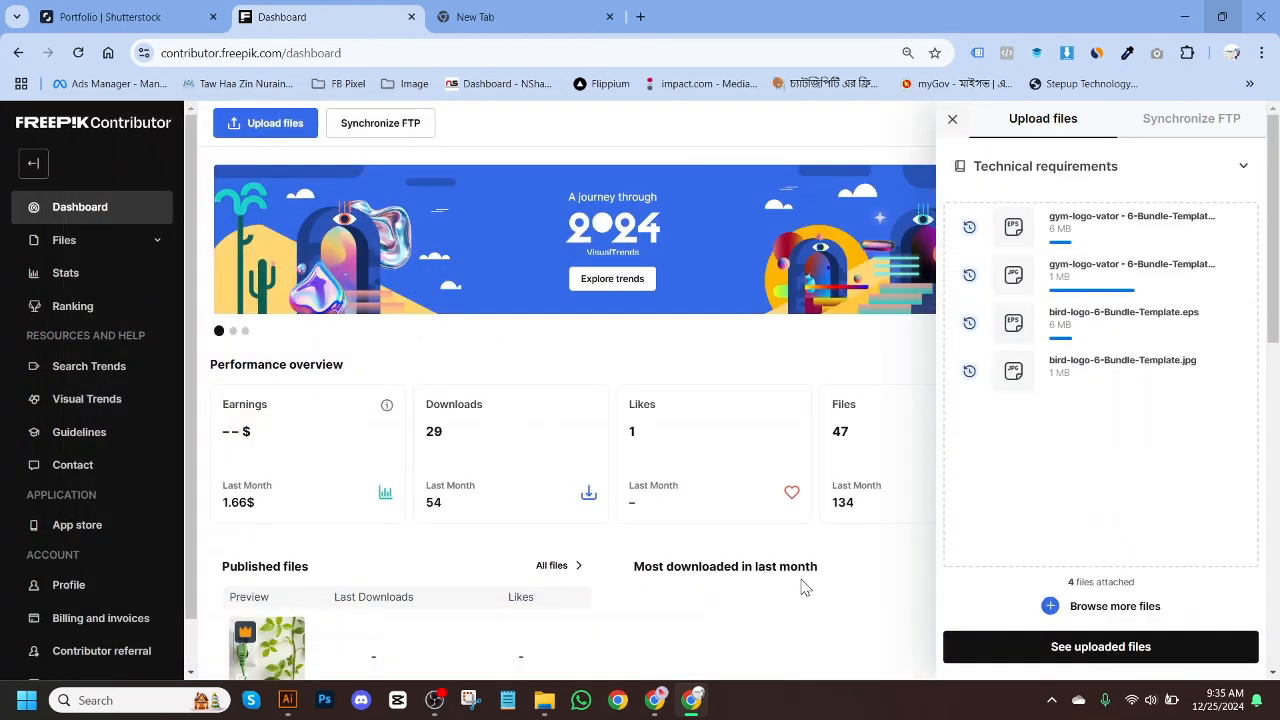
Return to the Adobe Stock uploads, select the bird logo file and answer No to recognizable people or property.
{"action": "left_click", "coordinate": [655, 700]}
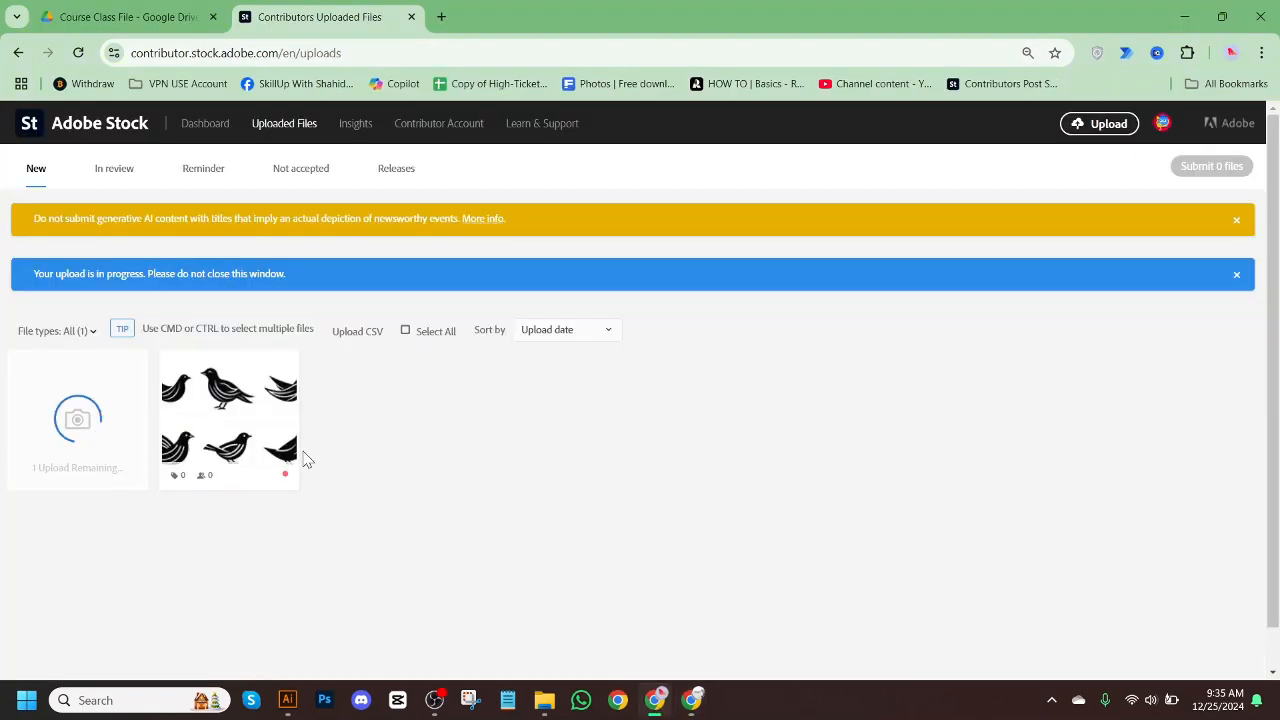
{"action": "left_click", "coordinate": [268, 433]}
{"action": "scroll", "coordinate": [1117, 423], "scroll_direction": "down", "scroll_amount": 3}
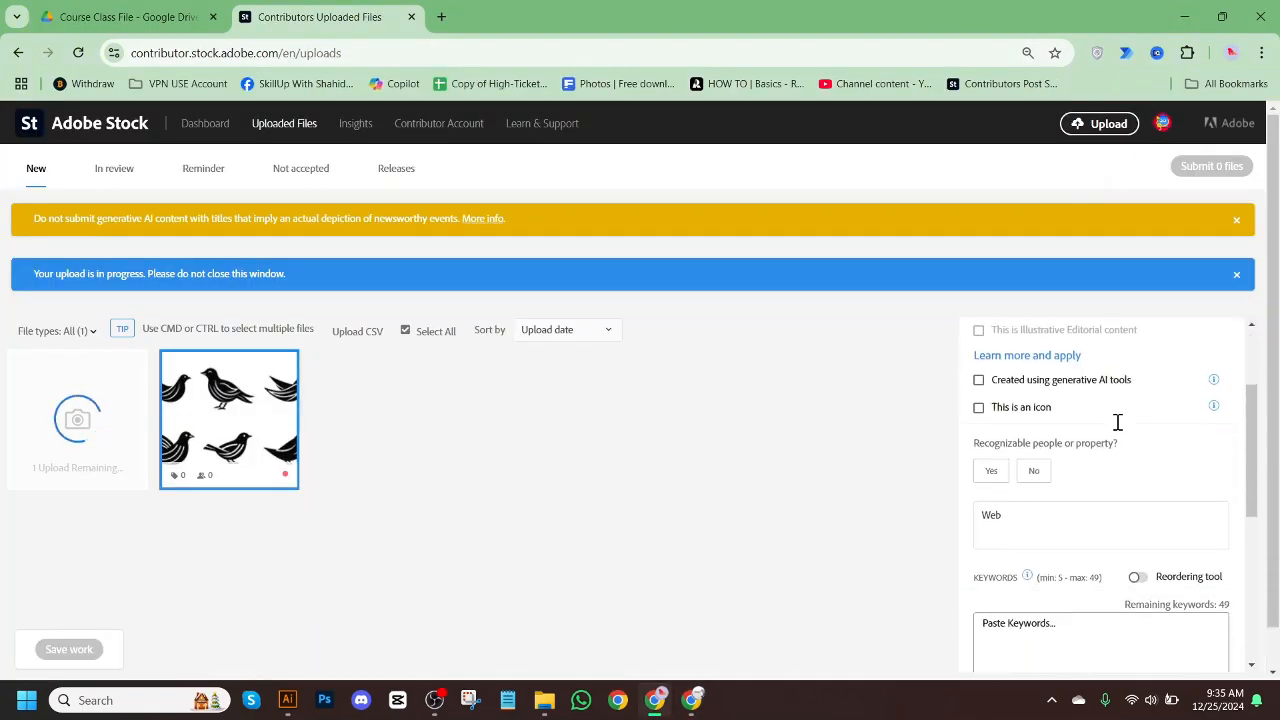
{"action": "scroll", "coordinate": [1039, 397], "scroll_direction": "up", "scroll_amount": 1}
{"action": "left_click", "coordinate": [1036, 450]}
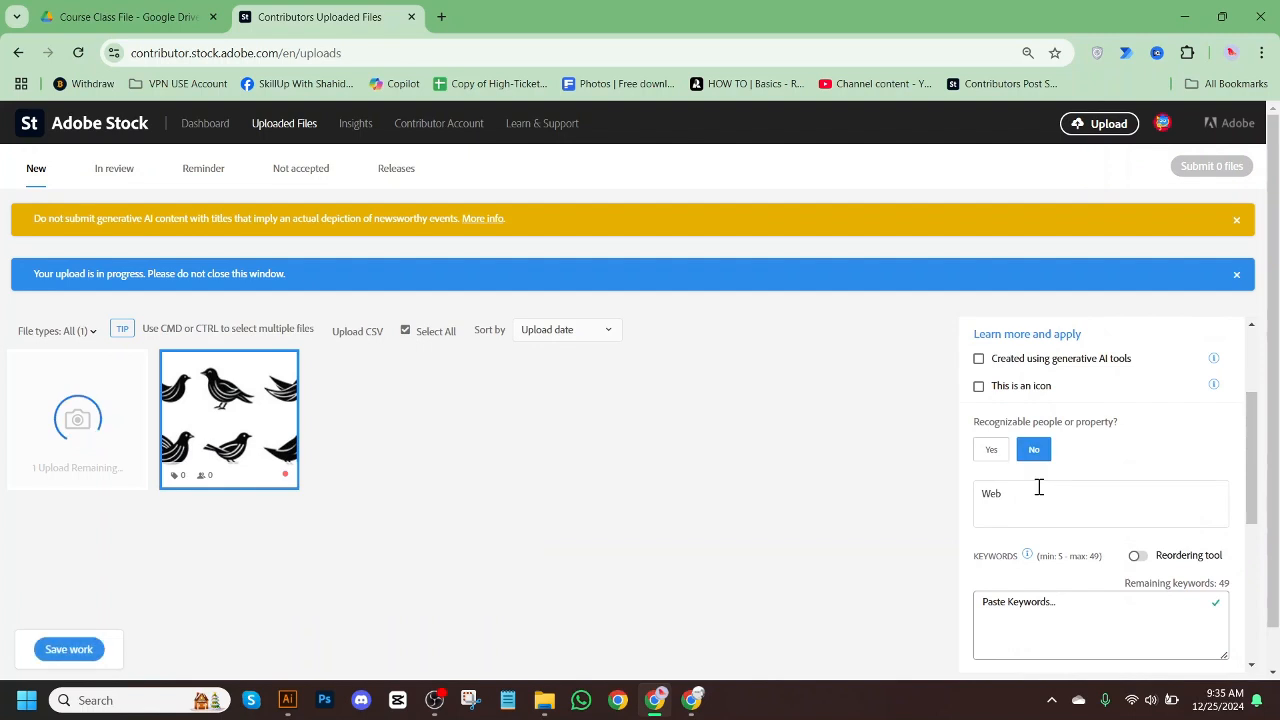
Replace the bird file's title with the suggested "set of birds" and append "vator file".
{"action": "left_click_drag", "start_coordinate": [1040, 487], "coordinate": [897, 497]}
{"action": "key", "text": "BackSpace"}
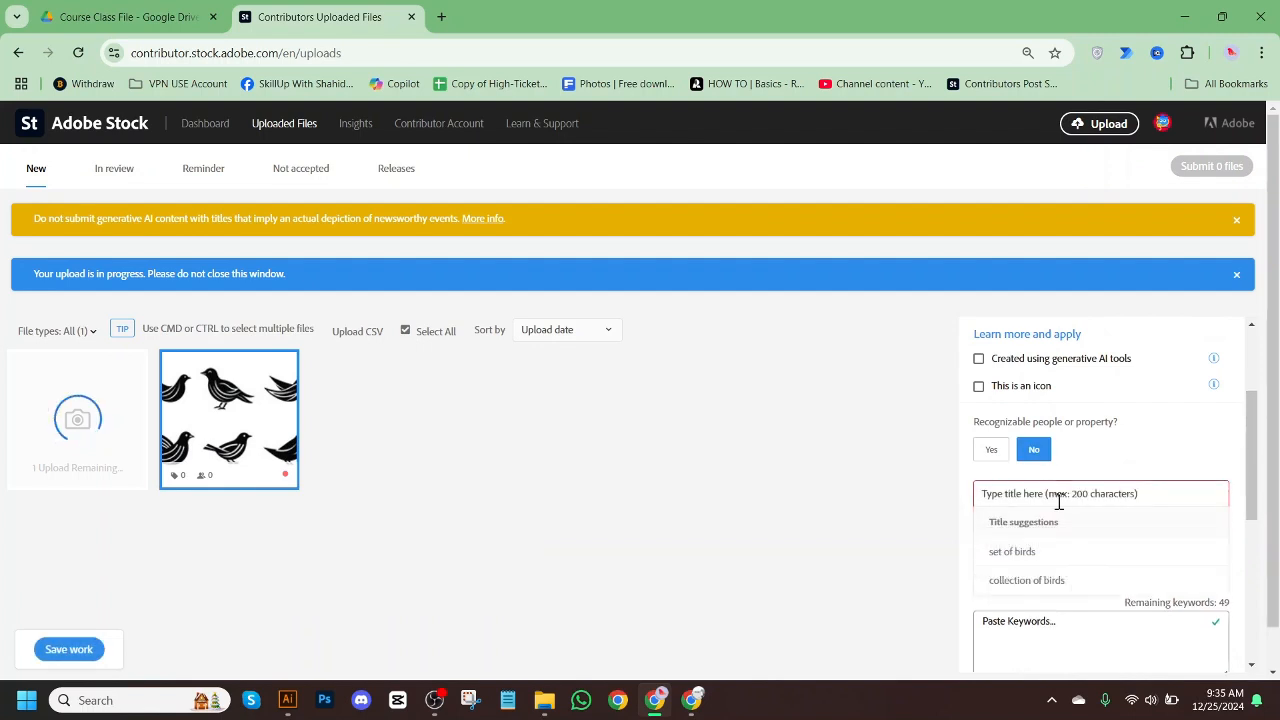
{"action": "left_click", "coordinate": [855, 557]}
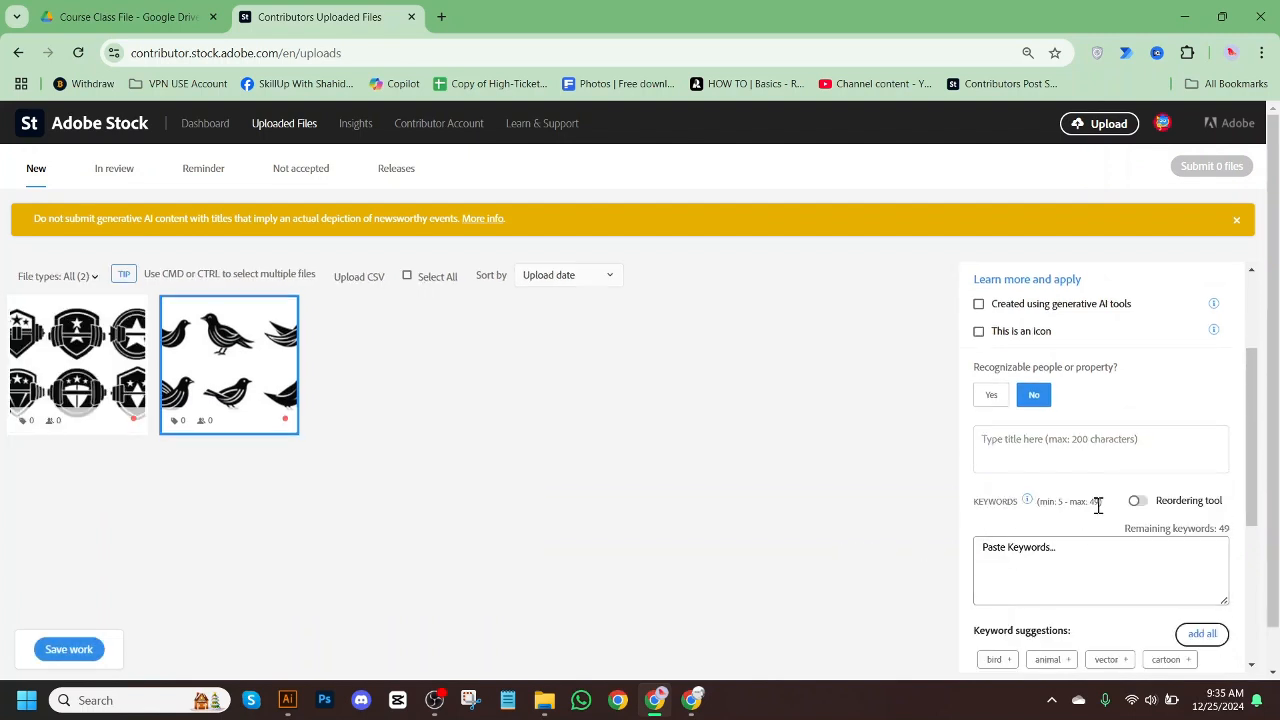
{"action": "left_click", "coordinate": [1041, 443]}
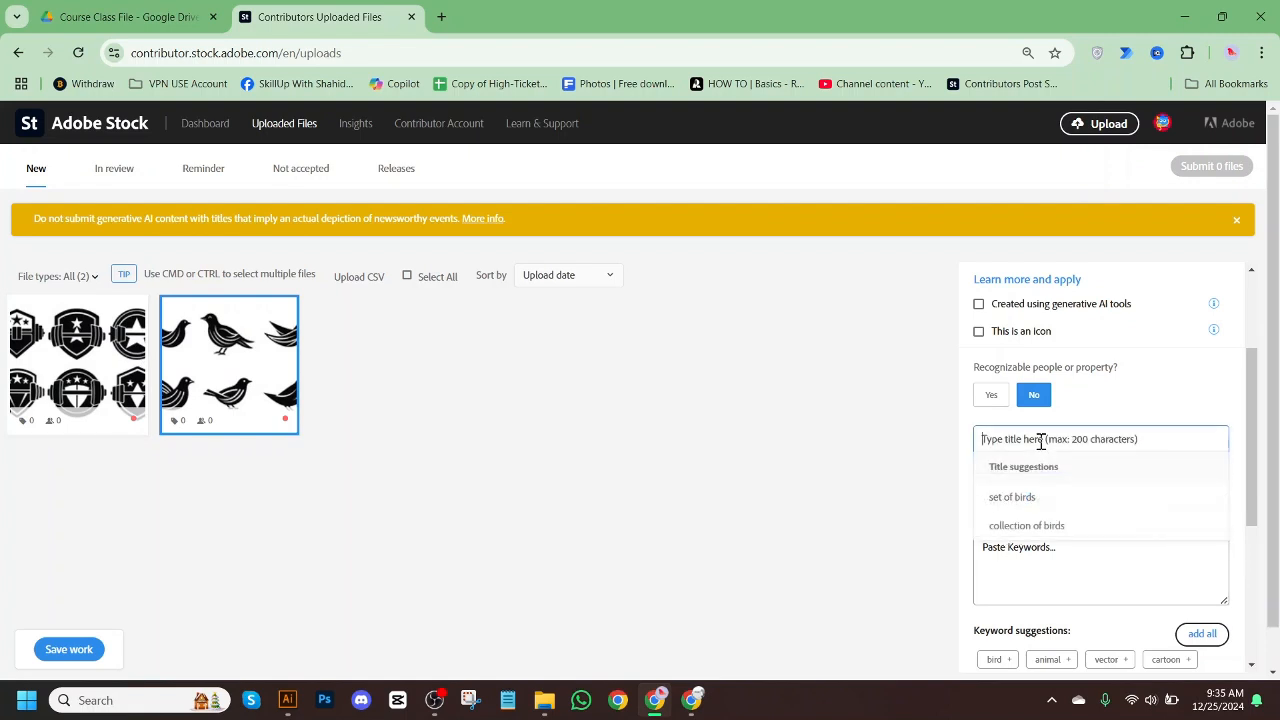
{"action": "left_click", "coordinate": [1050, 498]}
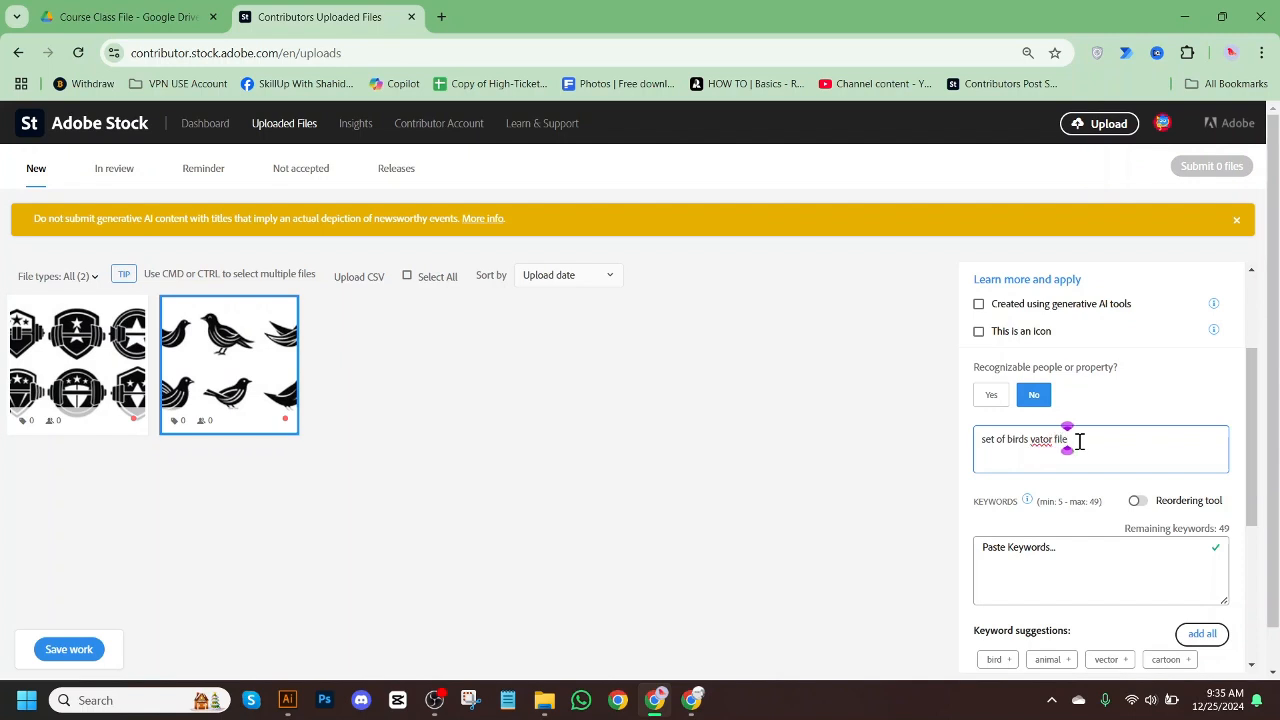
Check the spelling suggestions for the word "vator" in the bird file's title.
{"action": "right_click", "coordinate": [1046, 443]}
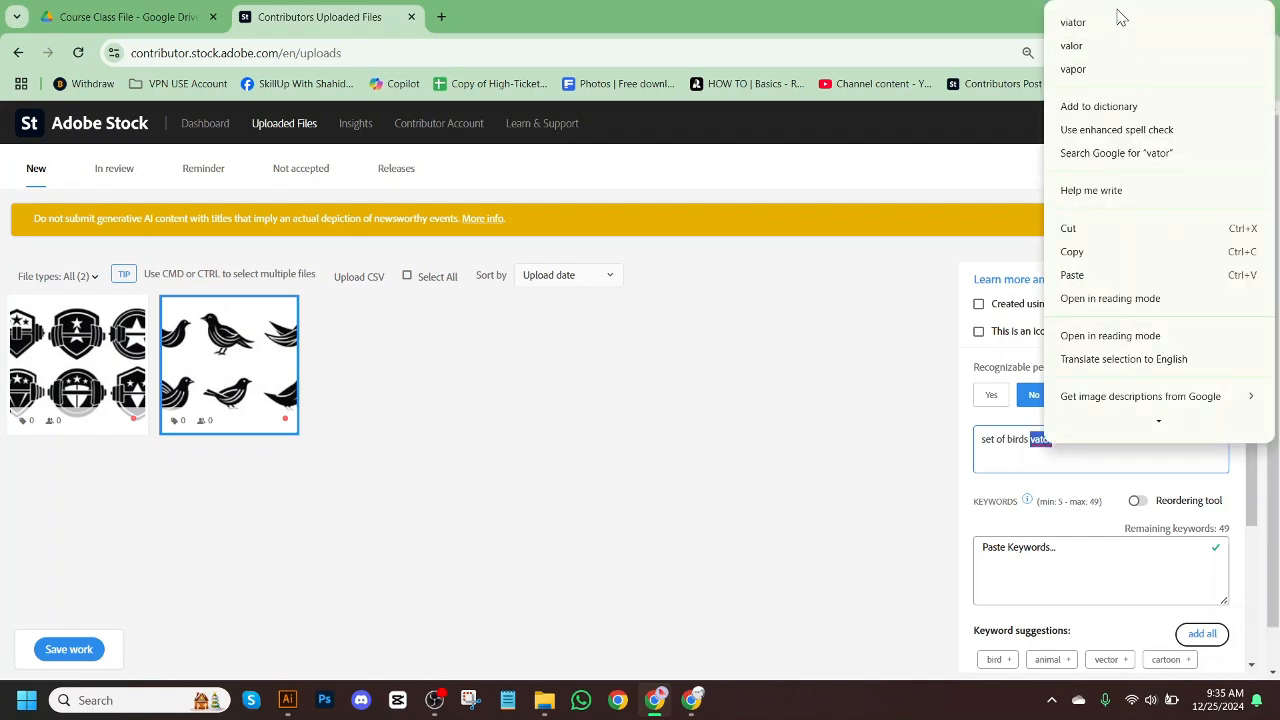
{"action": "left_click", "coordinate": [875, 337]}
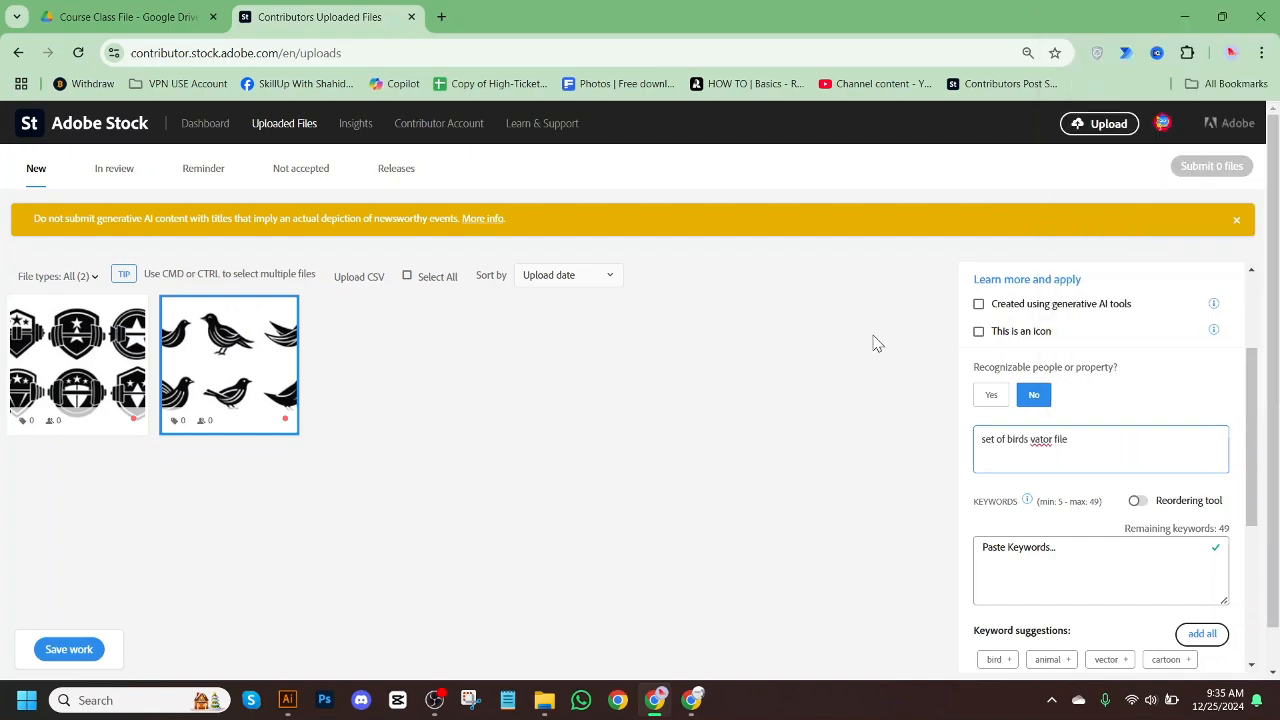
{"action": "left_click", "coordinate": [1041, 441]}
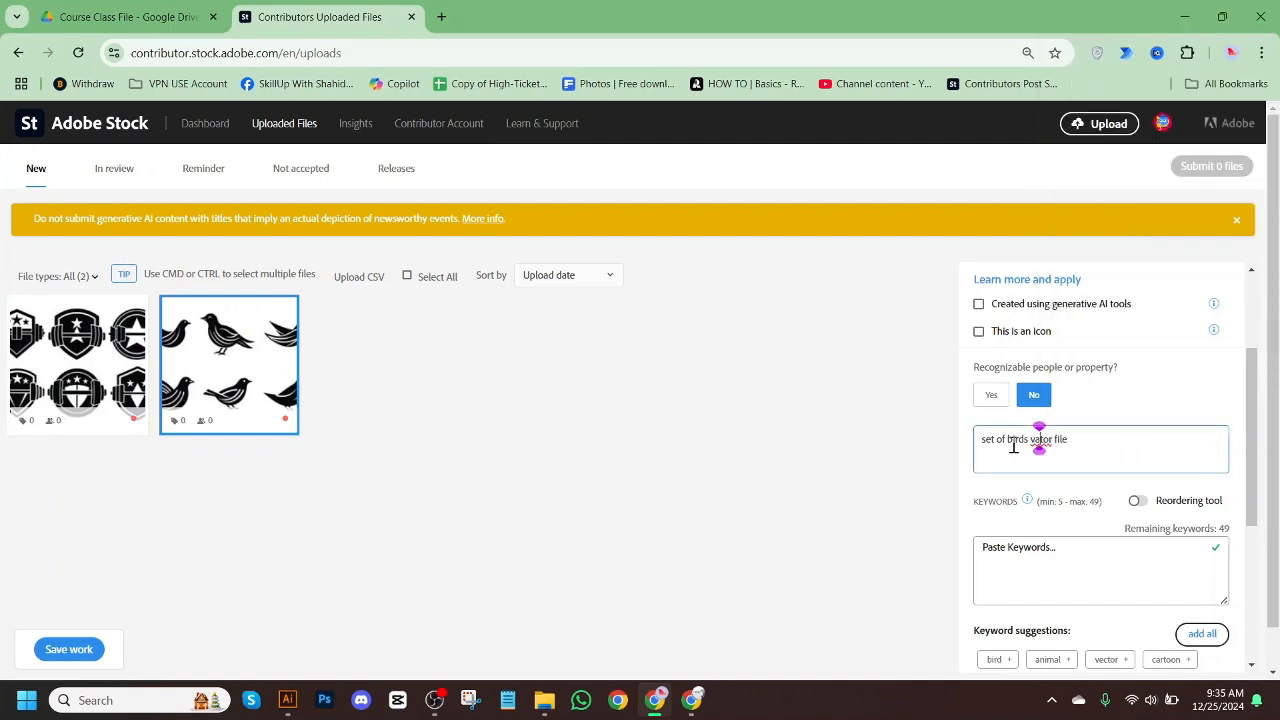
{"action": "left_click", "coordinate": [435, 700]}
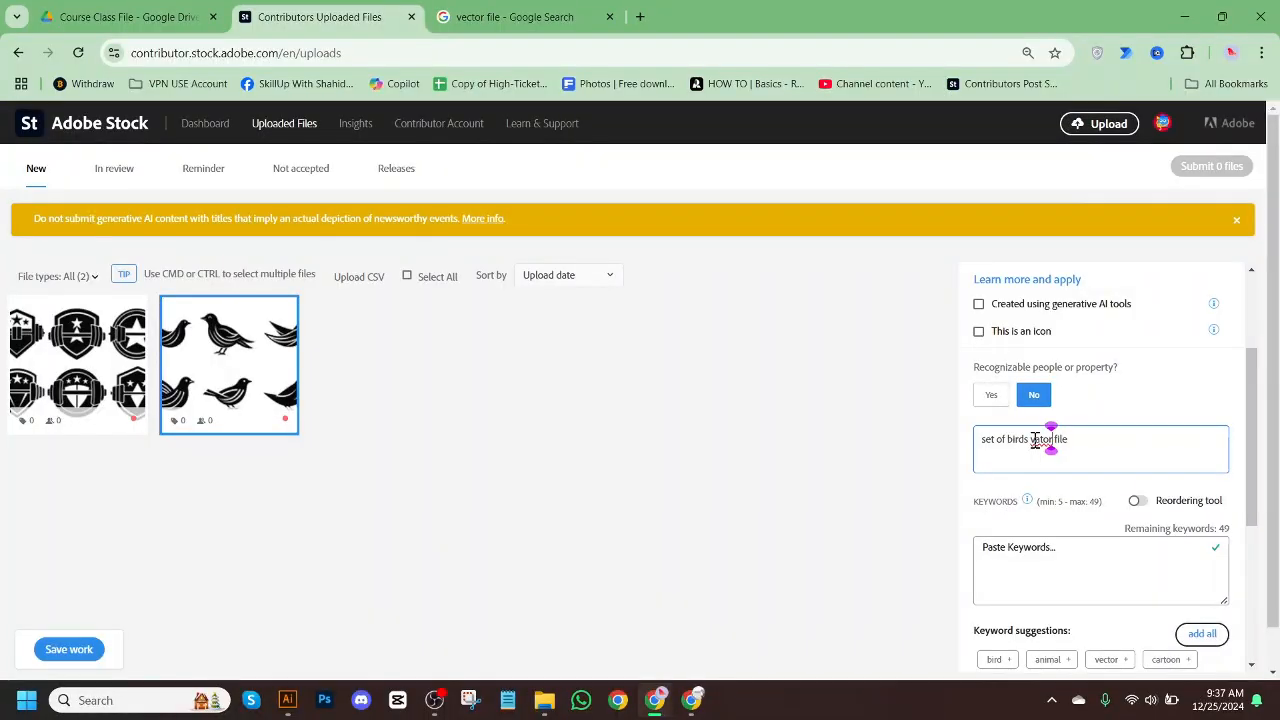
Correct the bird file's title to "set of birds vector file".
{"action": "left_click_drag", "start_coordinate": [1046, 440], "coordinate": [1094, 440]}
{"action": "key", "text": "super+c"}
{"action": "left_click", "coordinate": [1095, 441]}
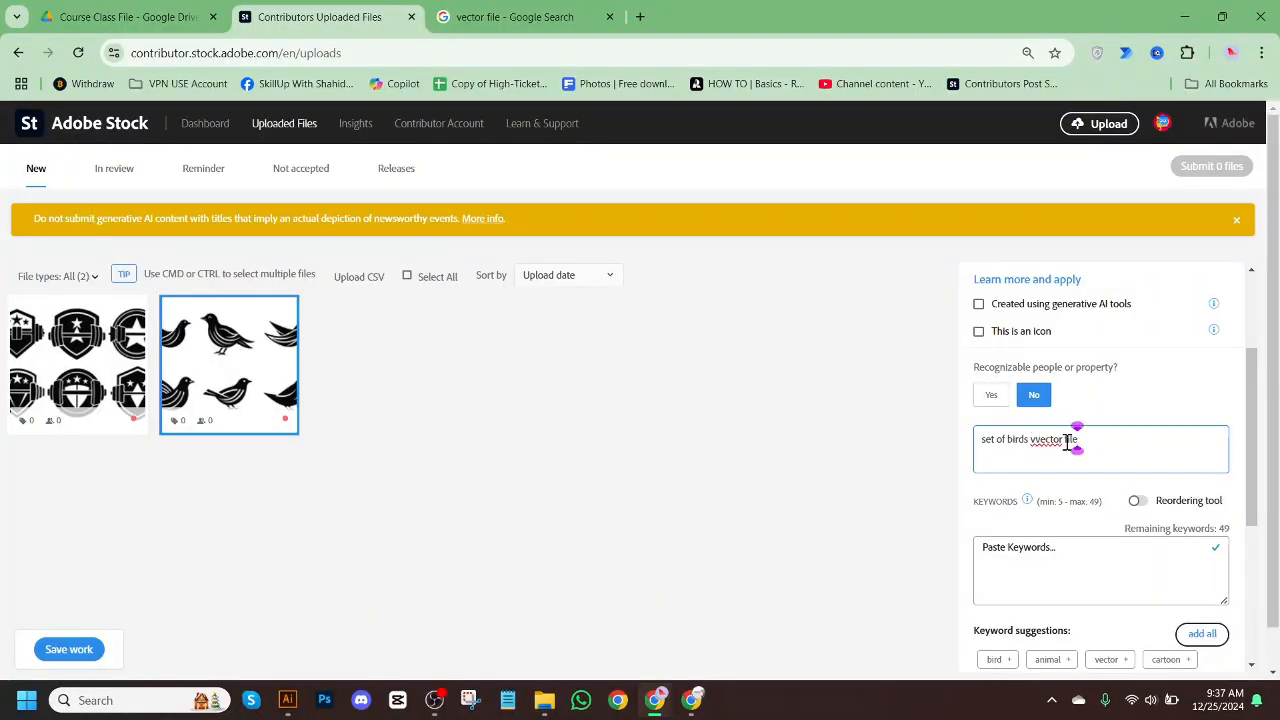
{"action": "left_click", "coordinate": [1033, 441]}
{"action": "key", "text": "Right"}
{"action": "type", "text": "\\"}
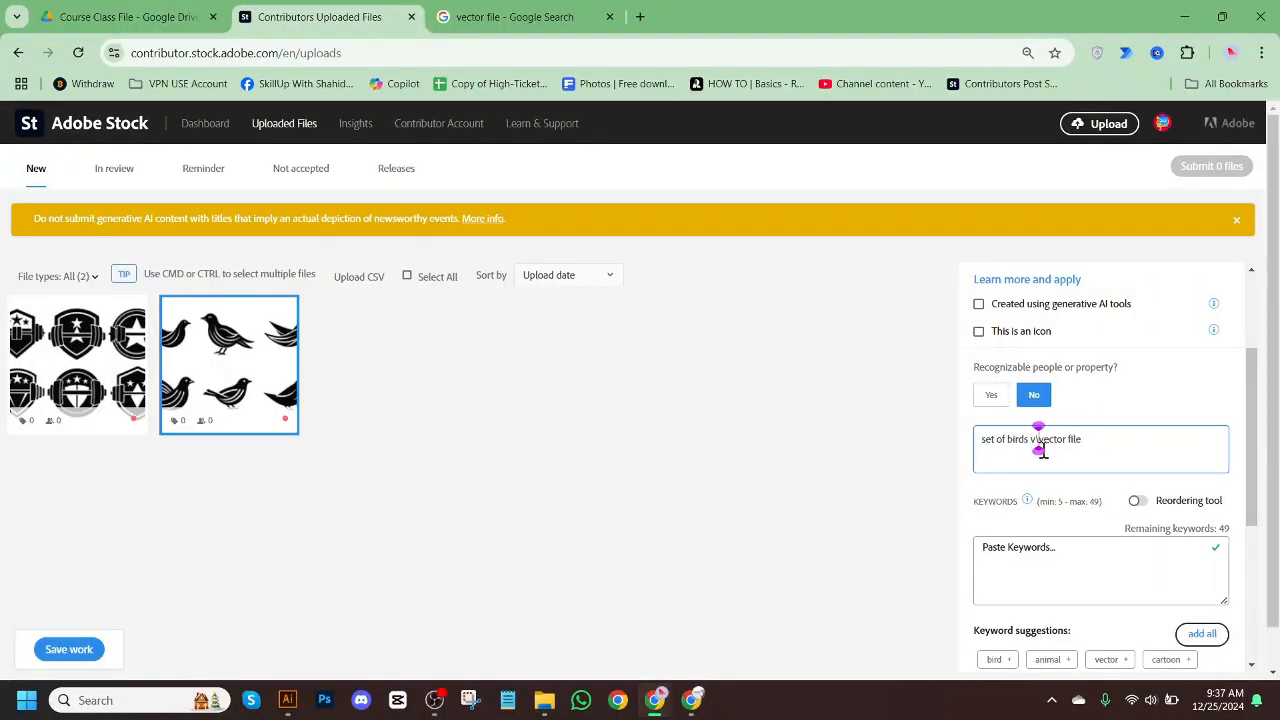
{"action": "key", "text": "BackSpace"}
{"action": "key", "text": "BackSpace"}
{"action": "left_click", "coordinate": [1091, 443]}
Add all suggested keywords to the bird file and review its keywords and title.
{"action": "left_click", "coordinate": [1025, 573]}
{"action": "scroll", "coordinate": [1208, 516], "scroll_direction": "down", "scroll_amount": 1}
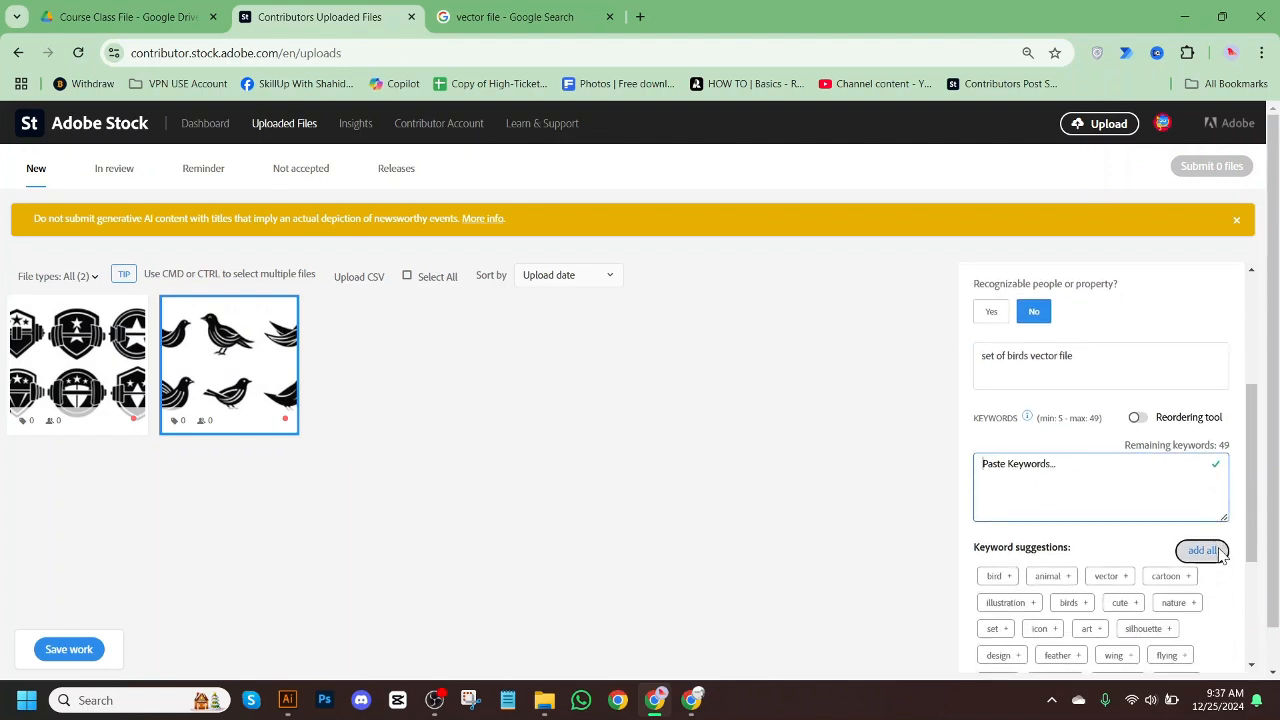
{"action": "left_click", "coordinate": [1221, 551]}
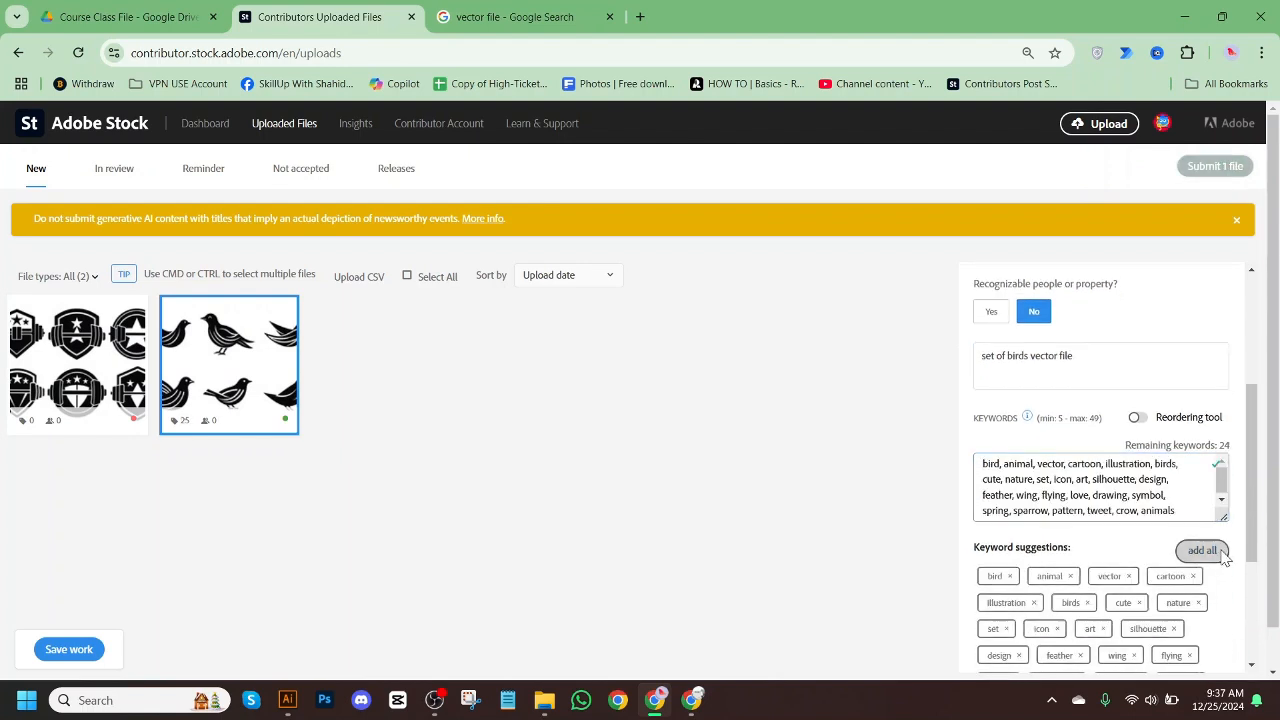
{"action": "triple_click", "coordinate": [1097, 488]}
{"action": "left_click", "coordinate": [1086, 366]}
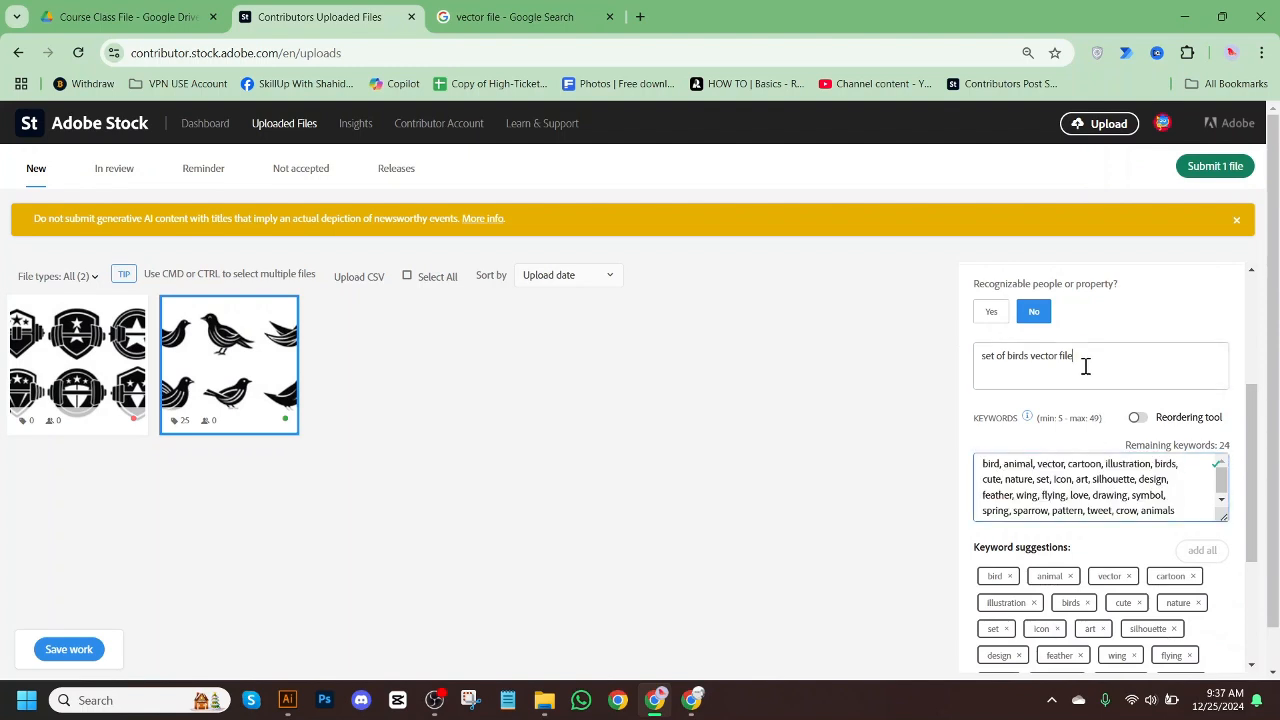
{"action": "triple_click", "coordinate": [1086, 366]}
{"action": "left_click", "coordinate": [1086, 366]}
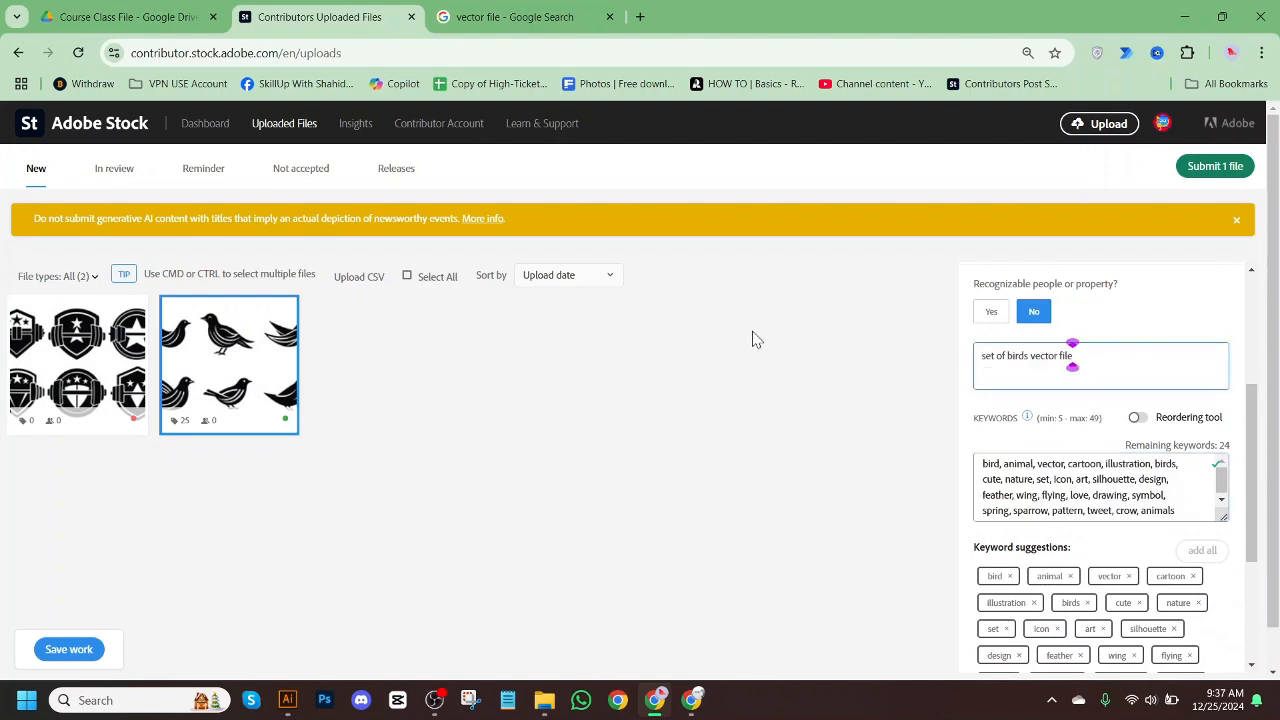
Clear the gym file's title and declare that it has no recognizable people or property.
{"action": "left_click", "coordinate": [78, 405]}
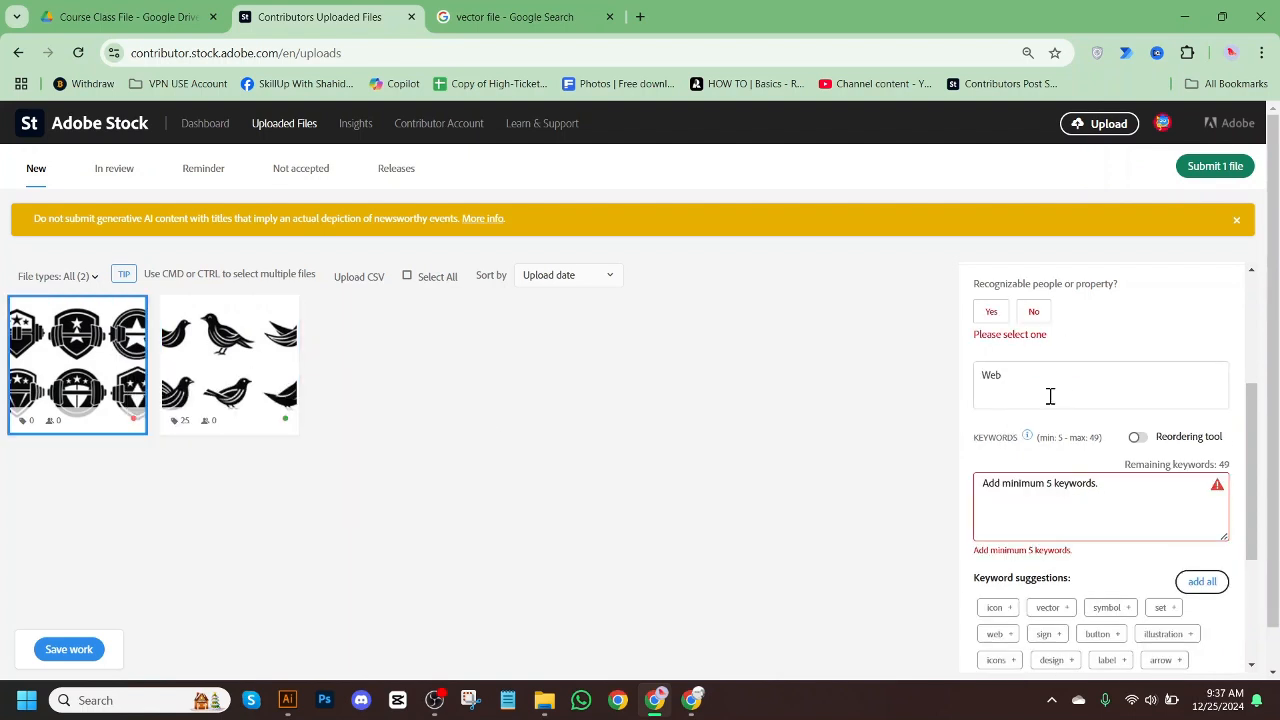
{"action": "left_click_drag", "start_coordinate": [1050, 396], "coordinate": [940, 383]}
{"action": "key", "text": "BackSpace"}
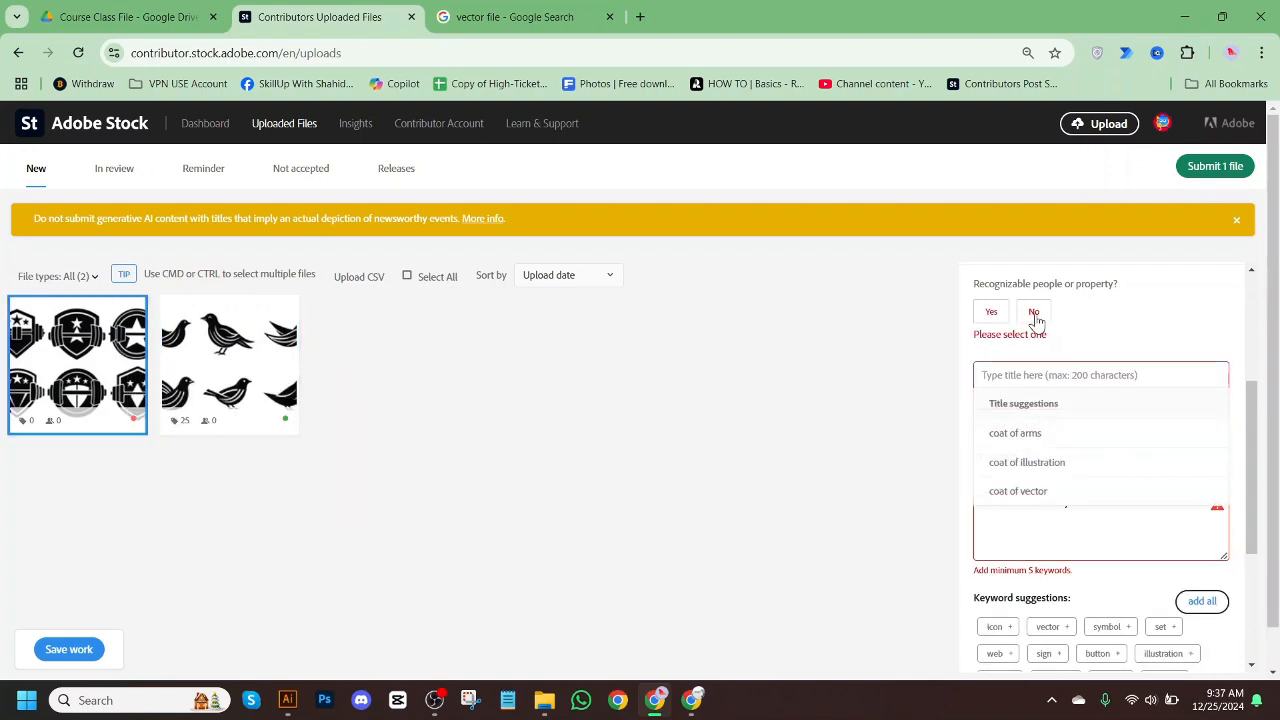
{"action": "left_click", "coordinate": [1034, 313]}
Title the gym file with the suggested "coat of illustration" and append the copied "vector file".
{"action": "left_click", "coordinate": [1046, 364]}
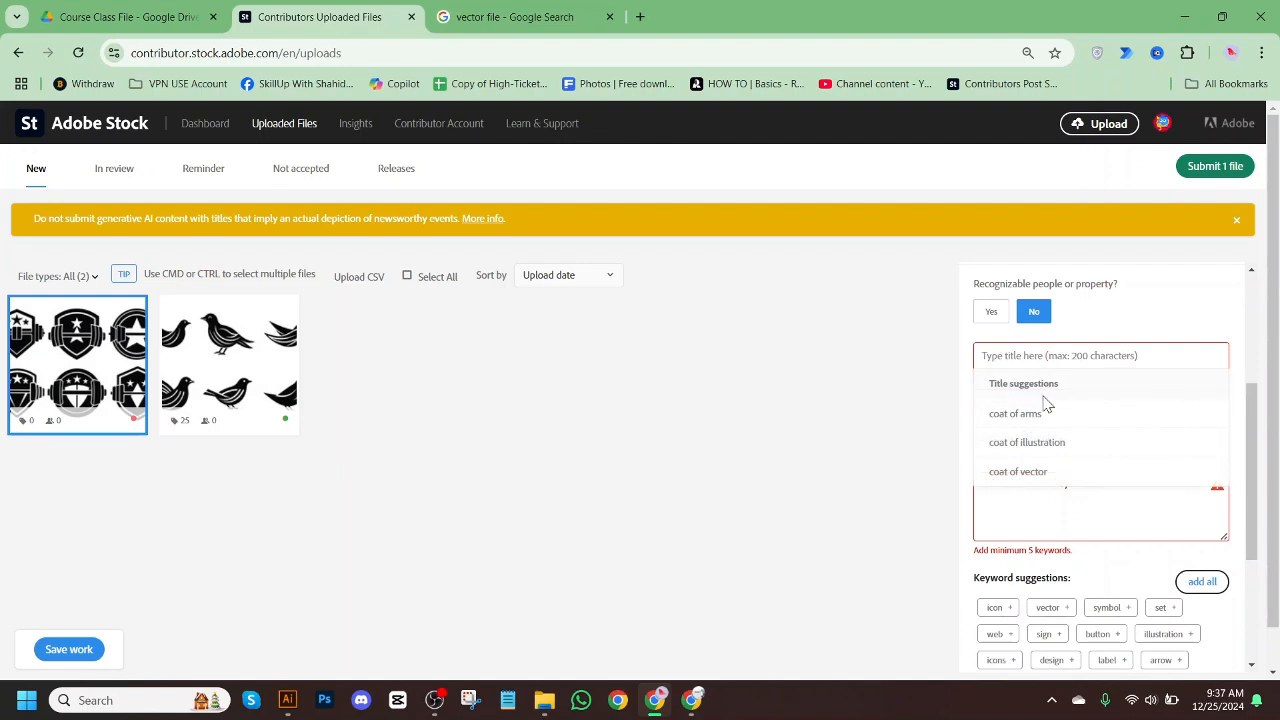
{"action": "left_click", "coordinate": [1068, 443]}
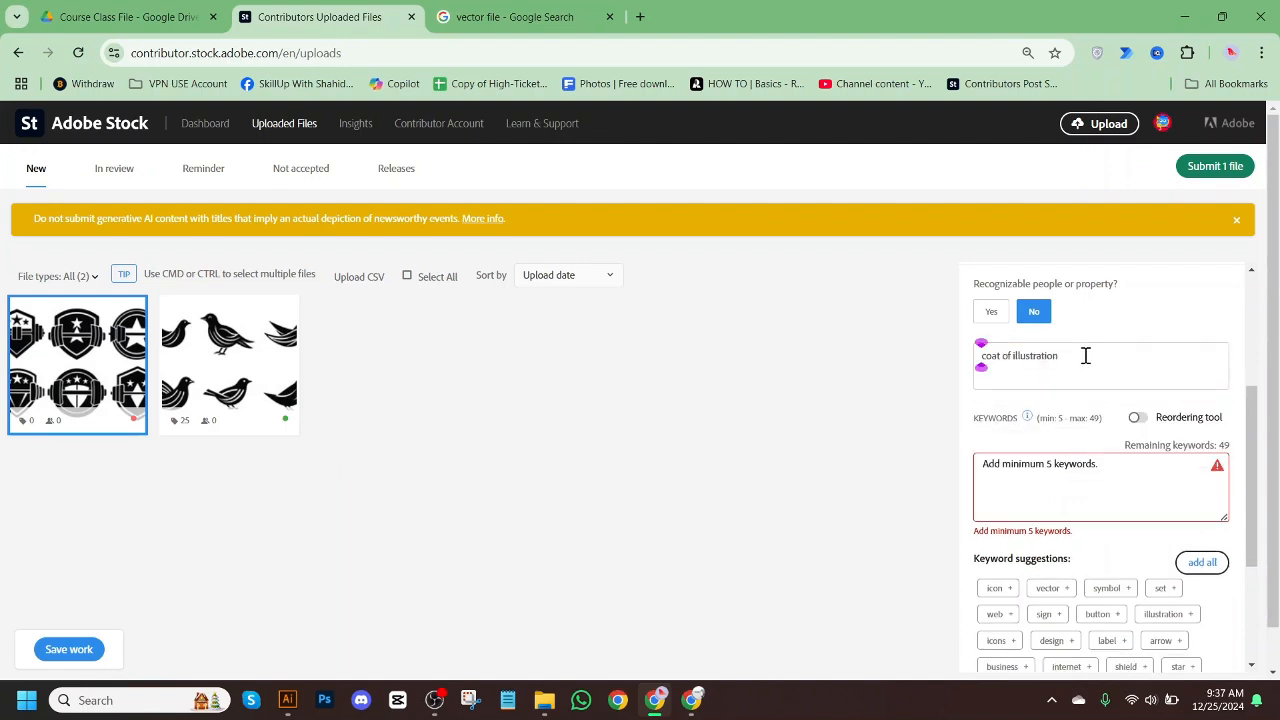
{"action": "left_click", "coordinate": [1086, 356]}
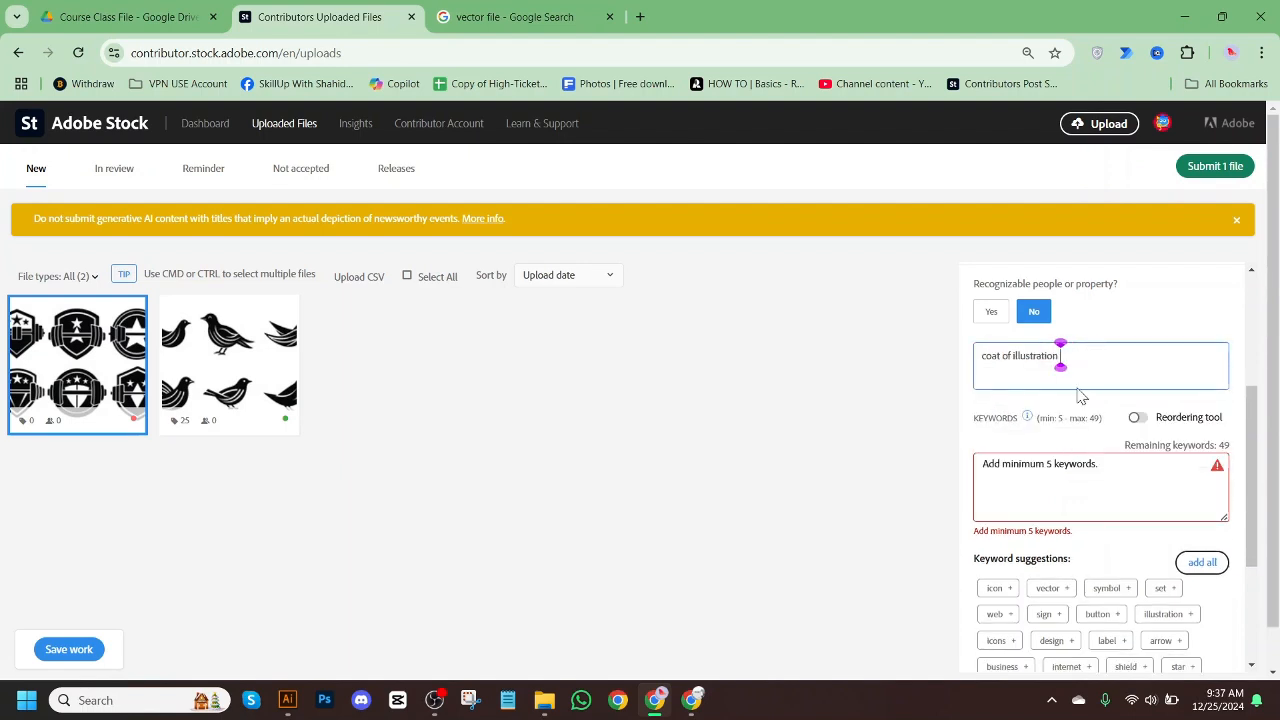
{"action": "key", "text": "super+v"}
{"action": "left_click", "coordinate": [1094, 643]}
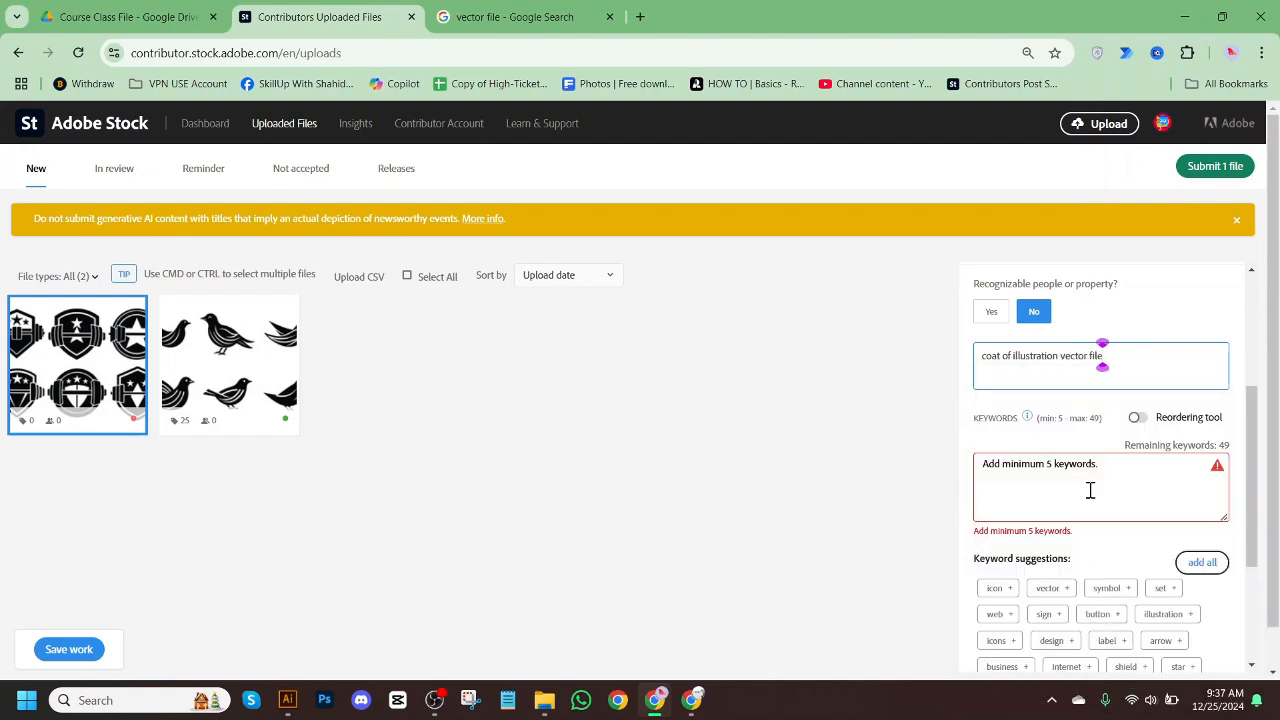
Add all suggested keywords to the gym file and copy its full keyword list.
{"action": "left_click", "coordinate": [1203, 560]}
{"action": "left_click", "coordinate": [1148, 507]}
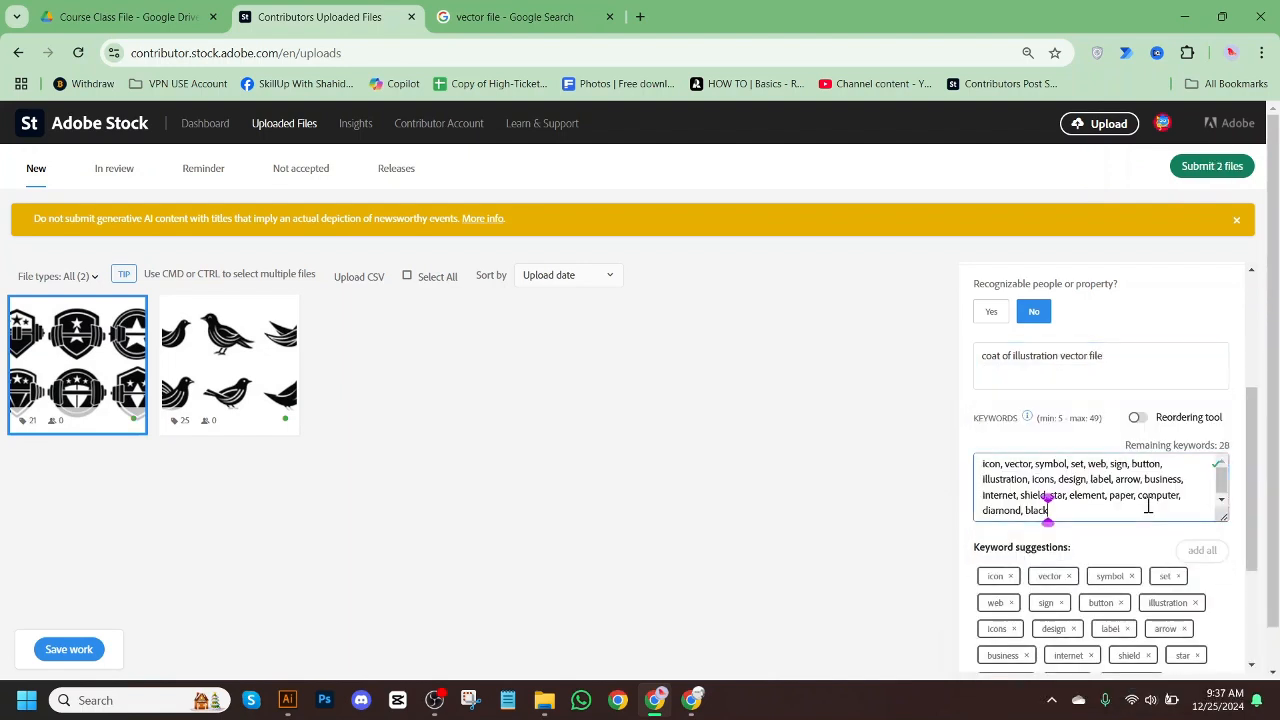
{"action": "key", "text": "ctrl+a"}
{"action": "left_click", "coordinate": [1148, 507]}
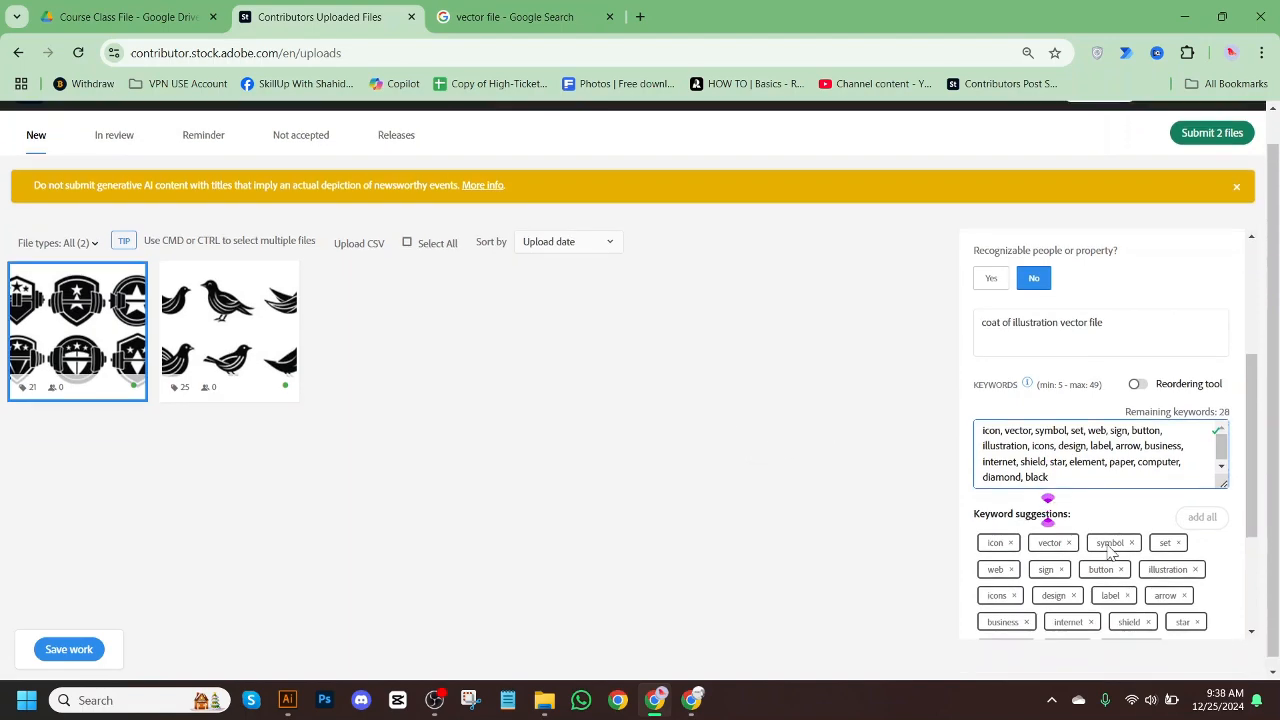
Save the work and review the category and details of the gym and bird files.
{"action": "mouse_move", "coordinate": [266, 438]}
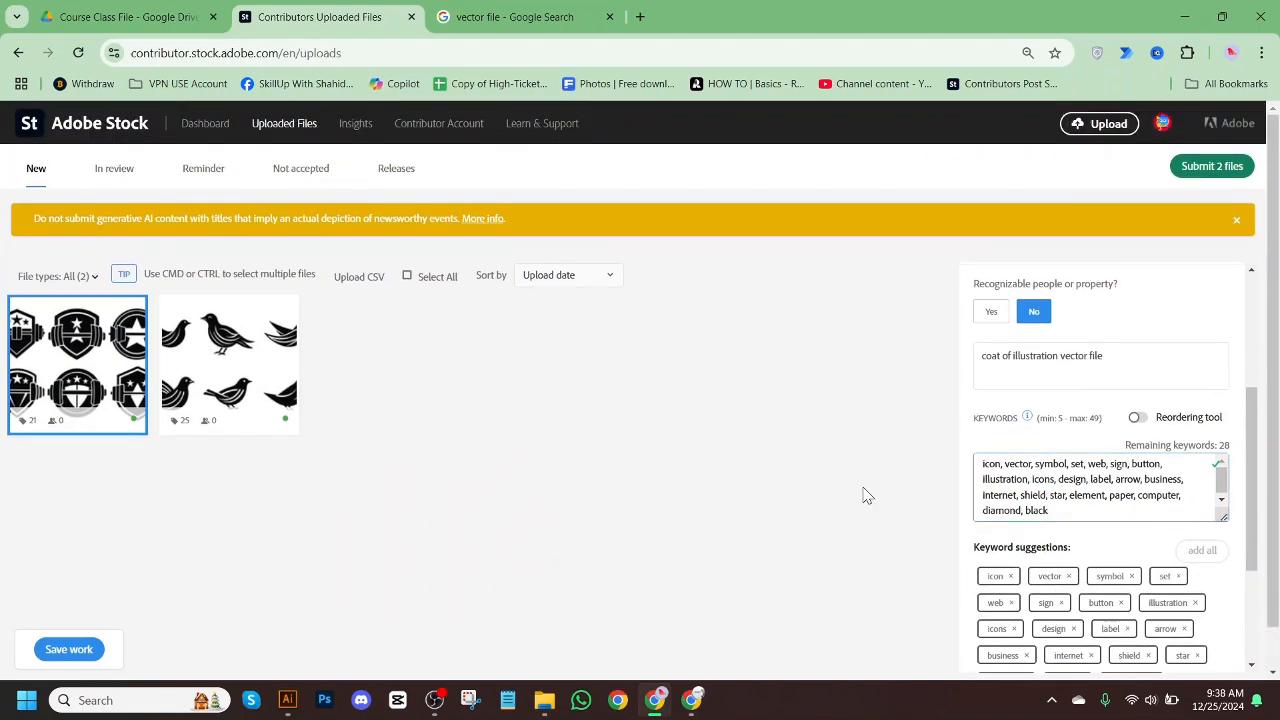
{"action": "left_click", "coordinate": [60, 649]}
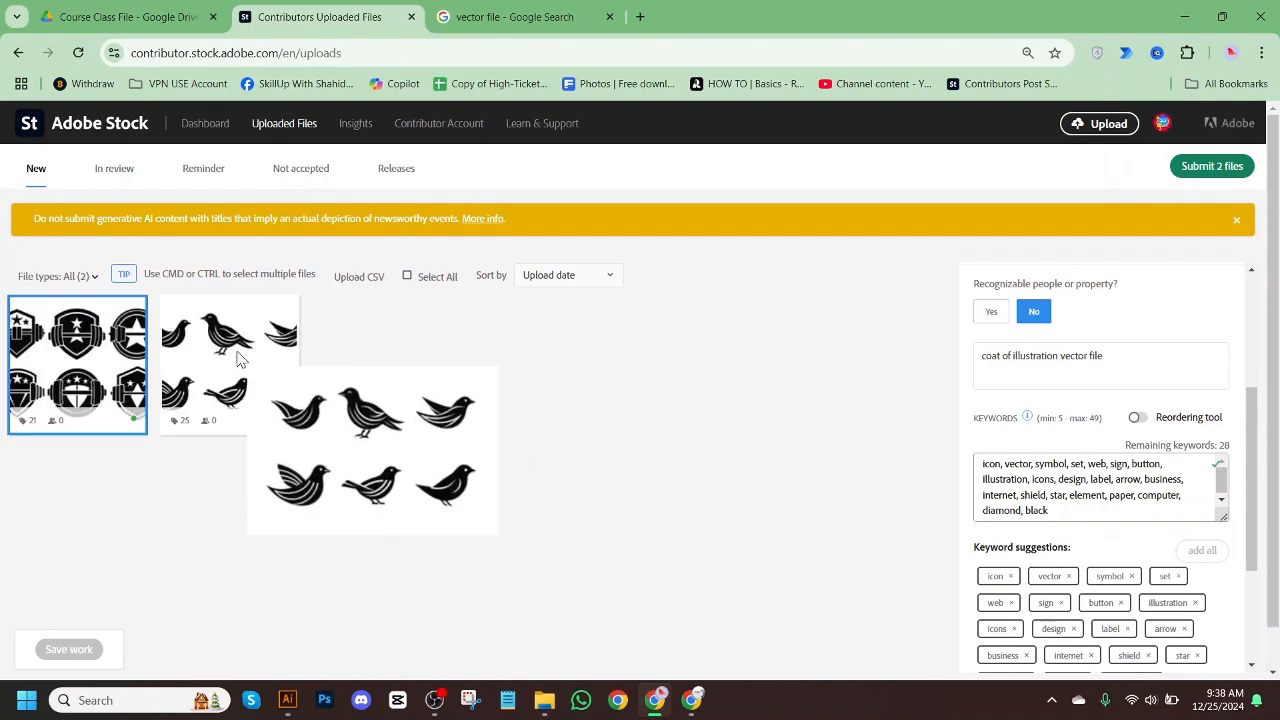
{"action": "left_click", "coordinate": [407, 277]}
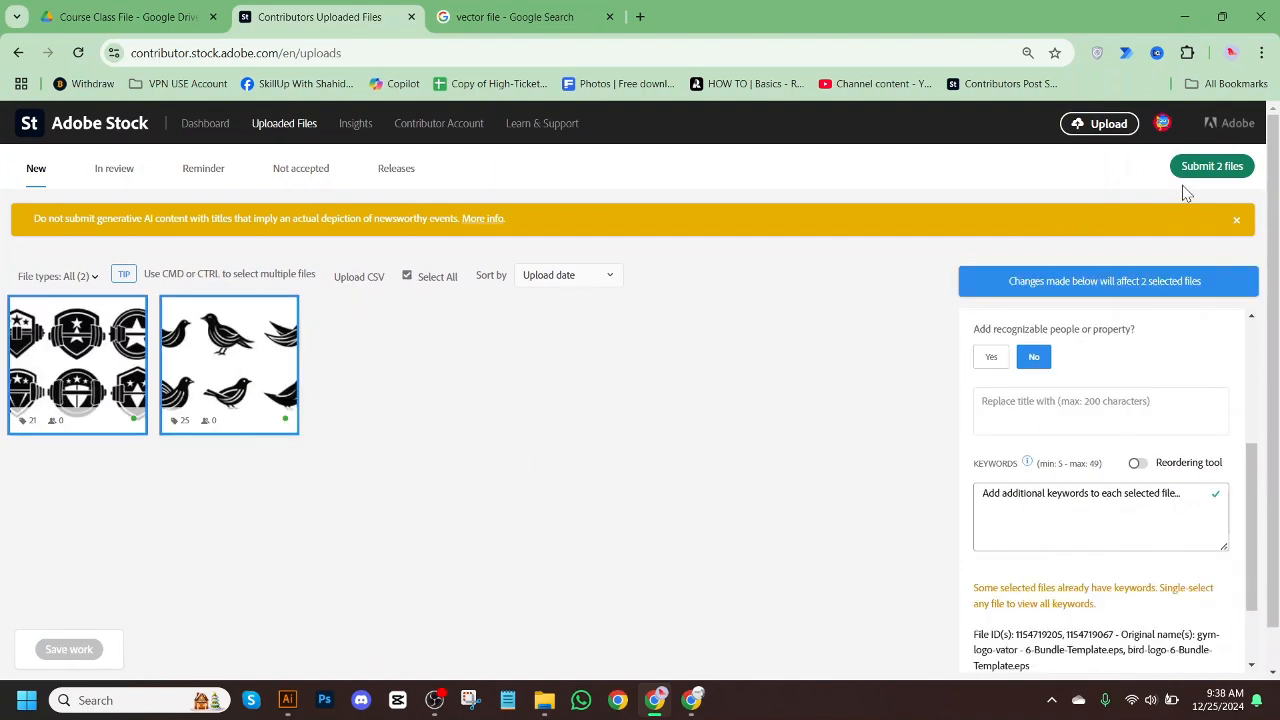
{"action": "scroll", "coordinate": [1100, 312], "scroll_direction": "up", "scroll_amount": 3}
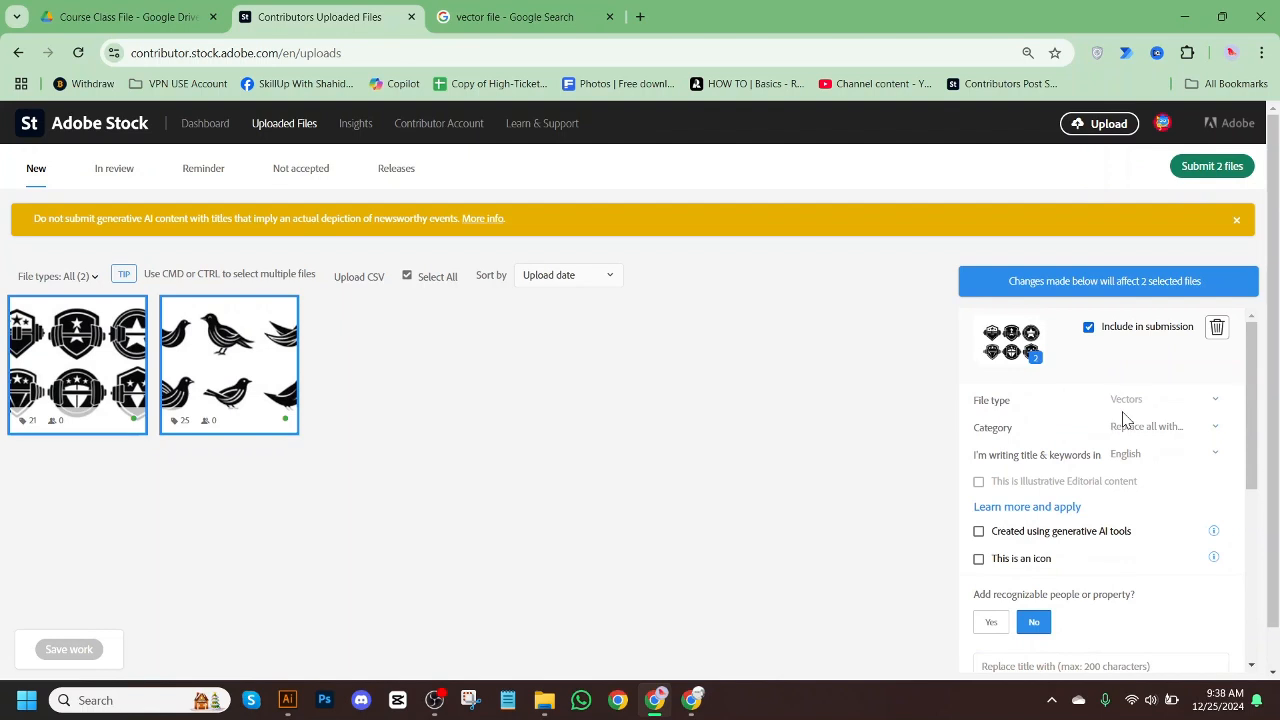
{"action": "left_click", "coordinate": [1177, 430]}
{"action": "left_click", "coordinate": [717, 449]}
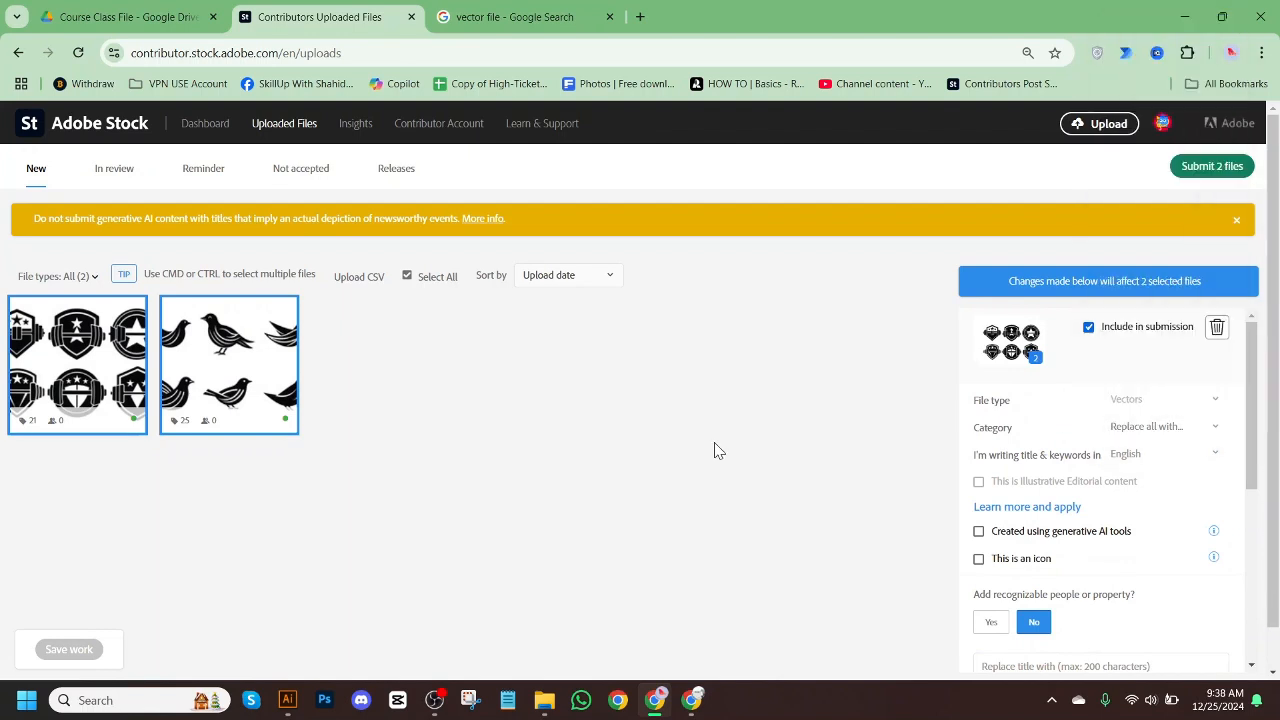
{"action": "left_click", "coordinate": [247, 393]}
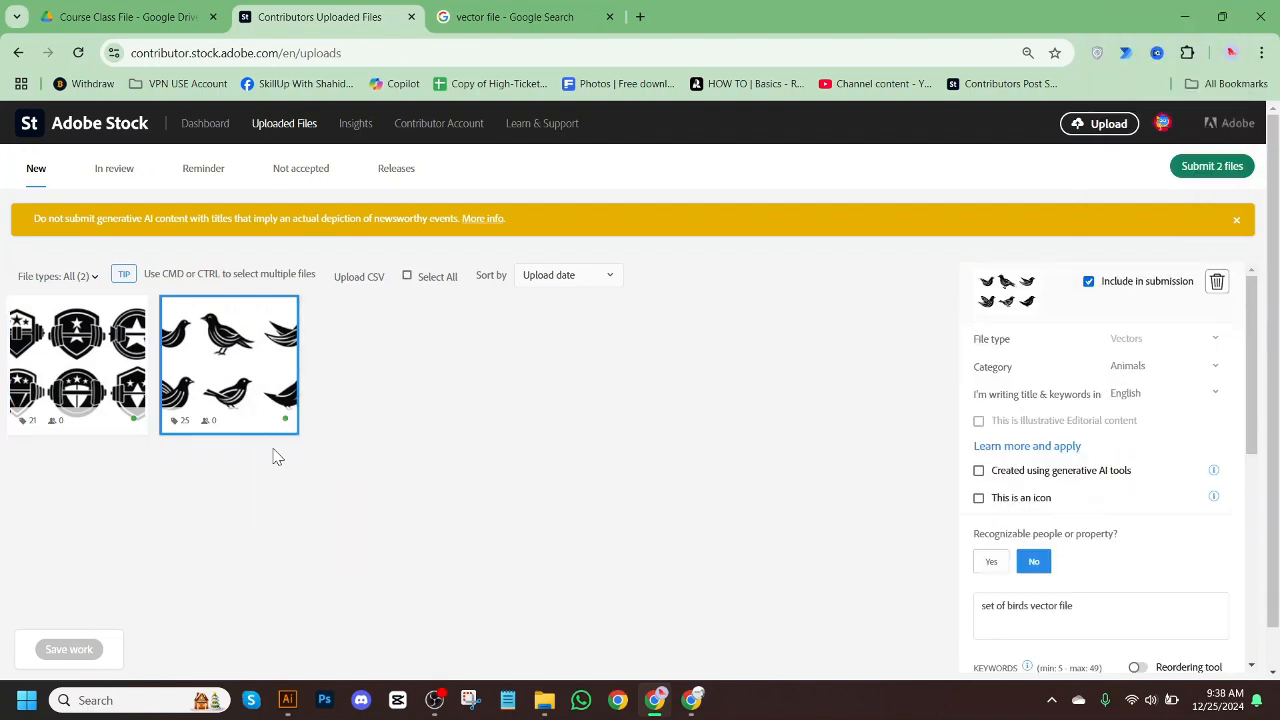
{"action": "left_click", "coordinate": [140, 395]}
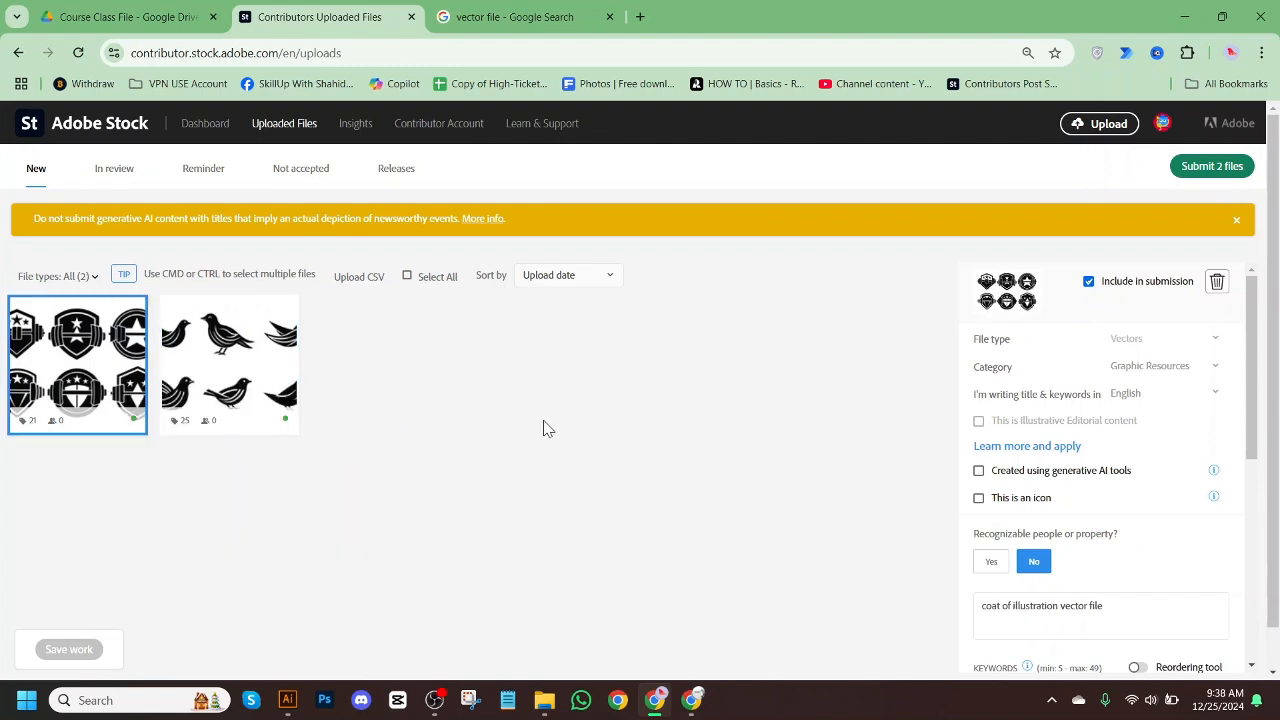
Start submitting both files and accept the two terms and conditions statements.
{"action": "left_click", "coordinate": [1233, 168]}
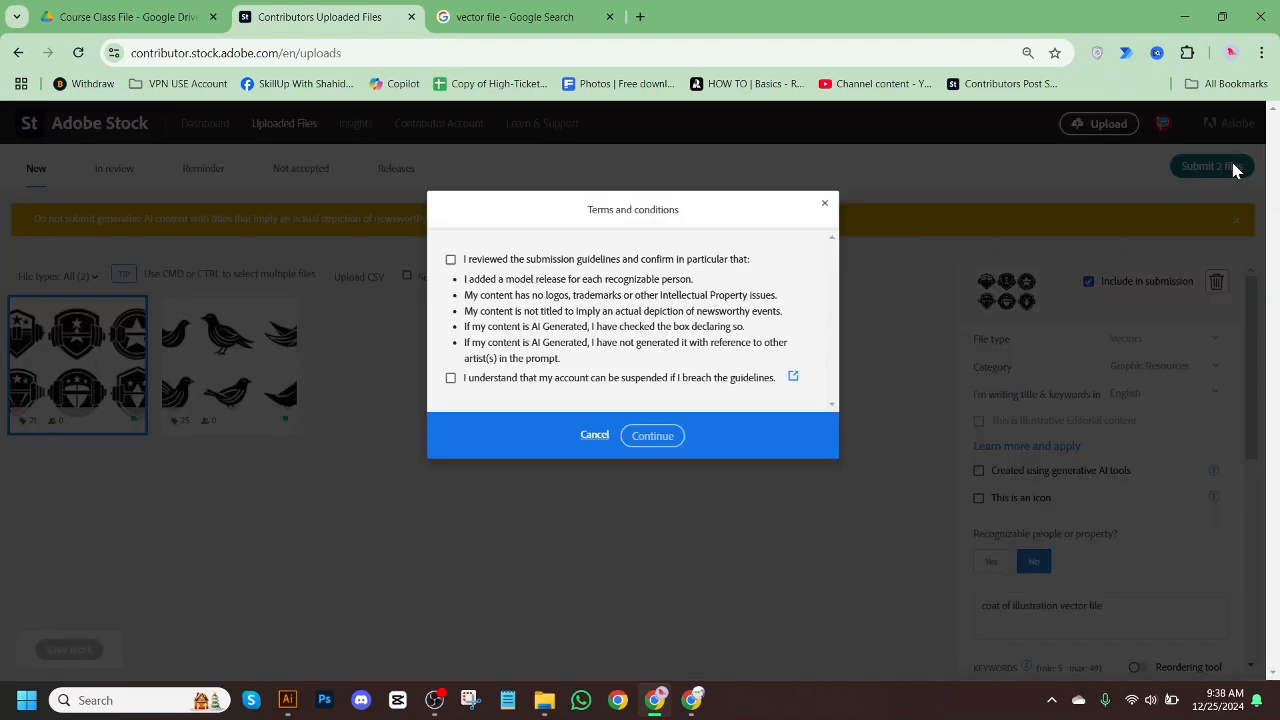
{"action": "left_click", "coordinate": [450, 259]}
{"action": "left_click", "coordinate": [450, 377]}
{"action": "left_click", "coordinate": [653, 437]}
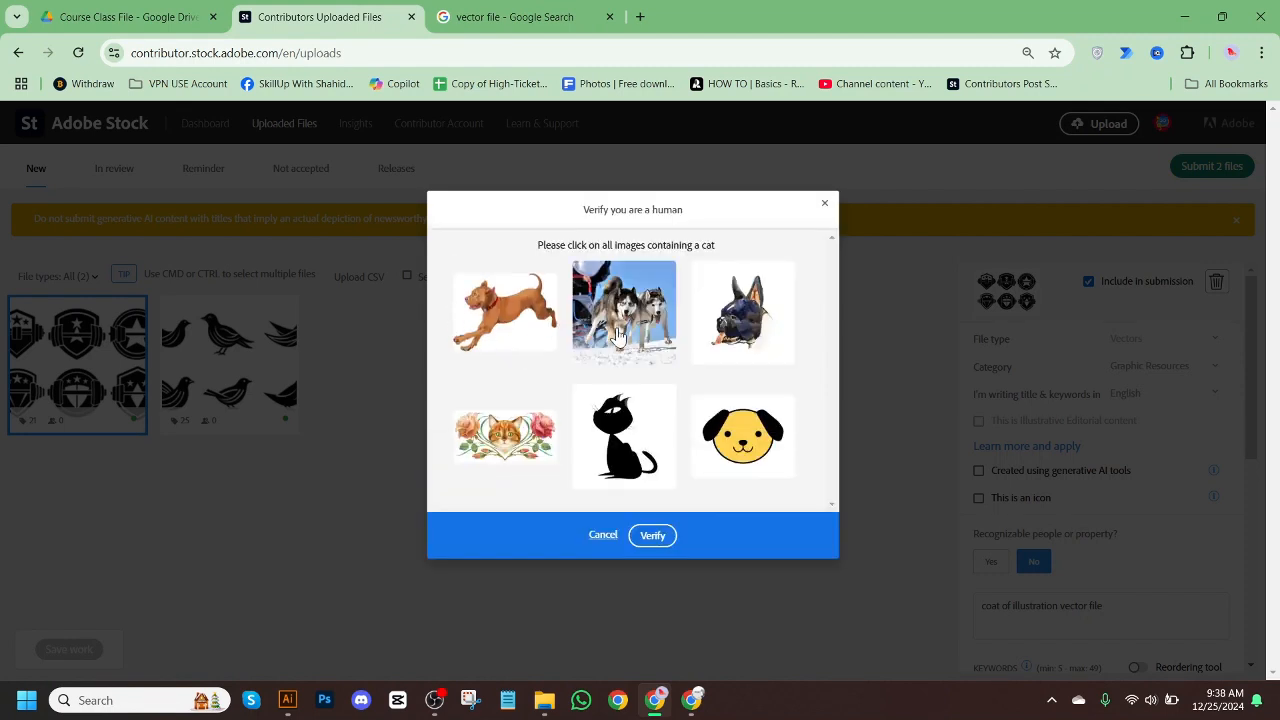
Try to pass the human verification with the black cat, yellow dog face and floral cat images.
{"action": "left_click", "coordinate": [660, 443]}
{"action": "left_click", "coordinate": [735, 443]}
{"action": "left_click", "coordinate": [541, 441]}
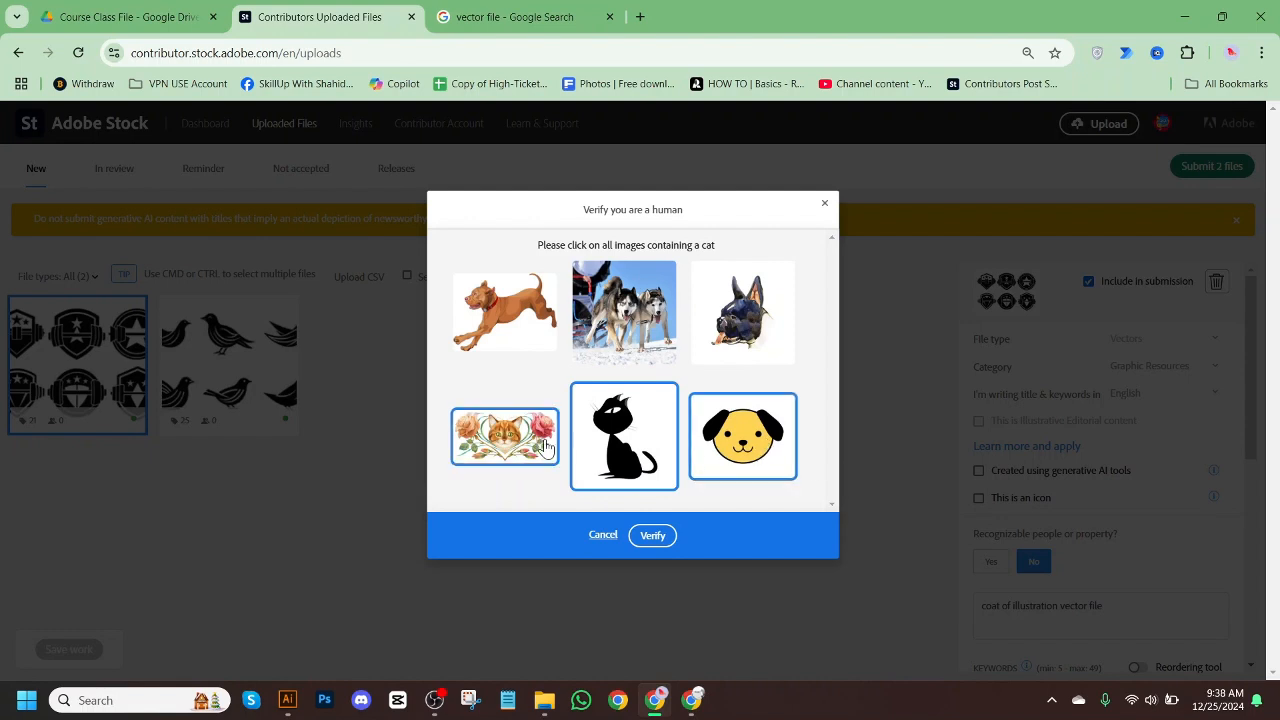
{"action": "left_click", "coordinate": [652, 537]}
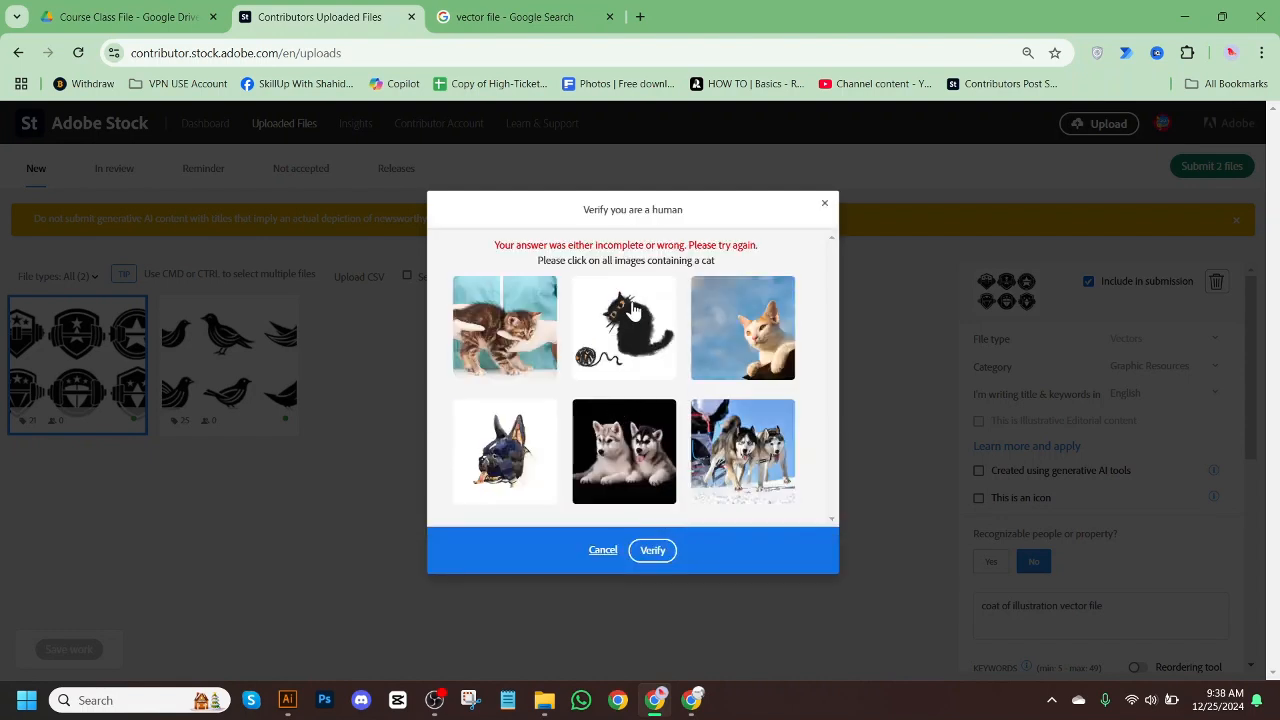
Complete the human verification by choosing the three cat images, and submit both files for review.
{"action": "left_click", "coordinate": [632, 310]}
{"action": "left_click", "coordinate": [501, 320]}
{"action": "left_click", "coordinate": [762, 330]}
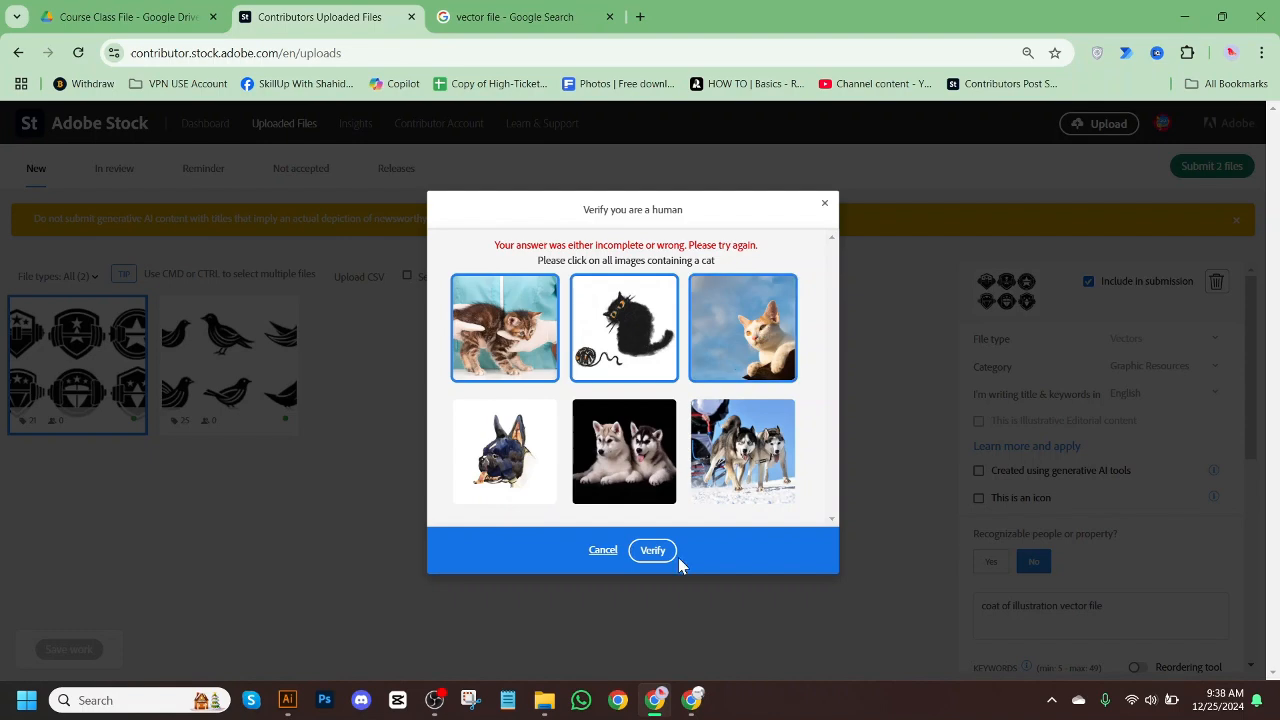
{"action": "left_click", "coordinate": [664, 551]}
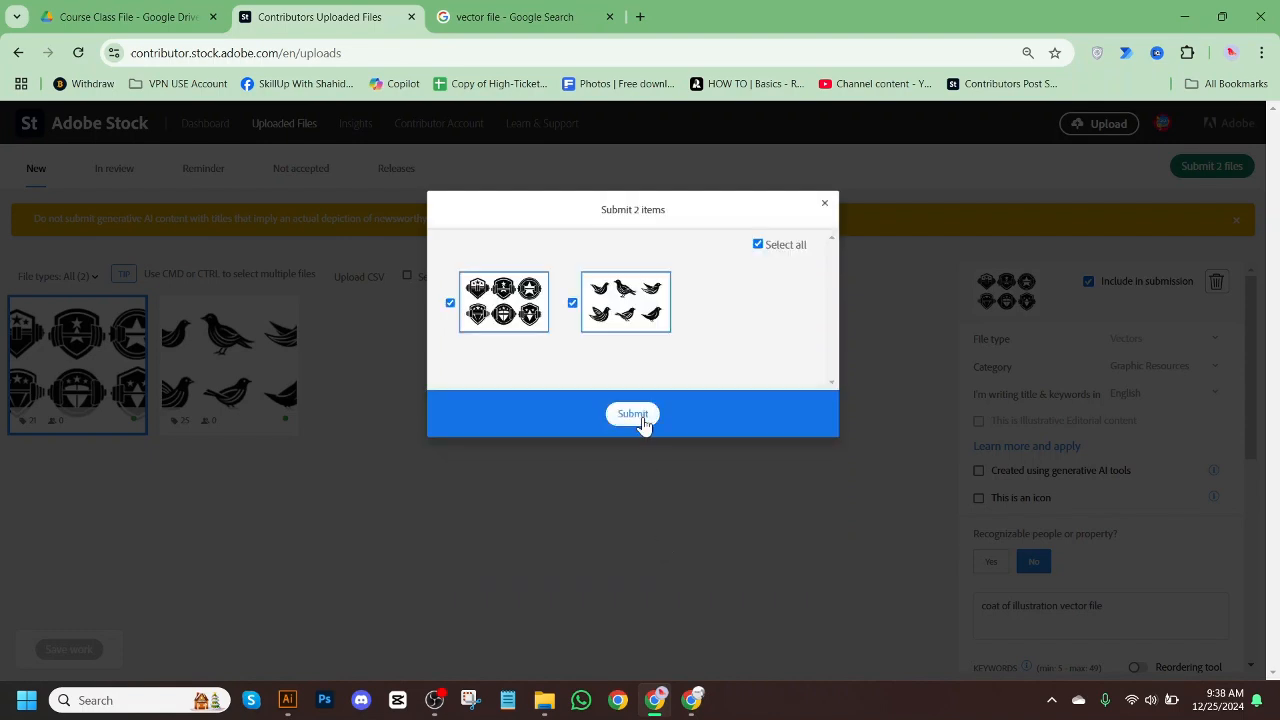
{"action": "left_click", "coordinate": [643, 421]}
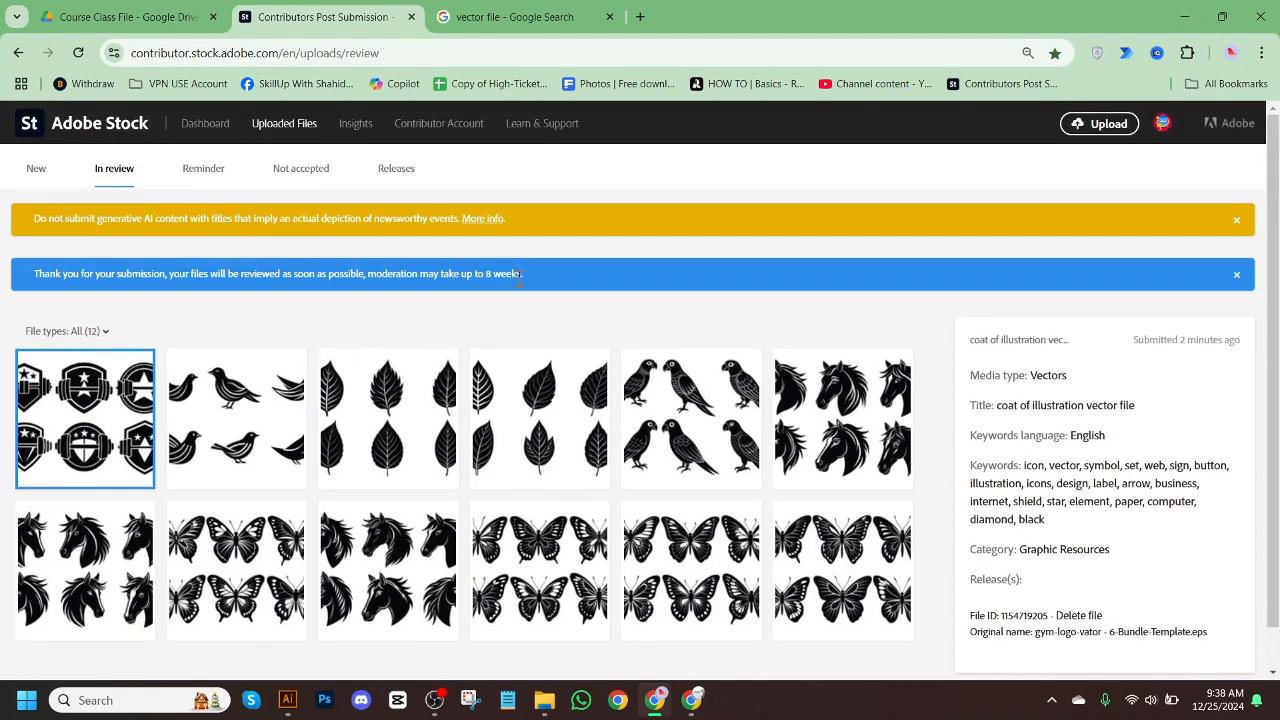
Highlight the moderation time notice, close the Adobe Stock window, and open the uploaded files list on Freepik Contributor.
{"action": "left_click_drag", "start_coordinate": [209, 276], "coordinate": [546, 278]}
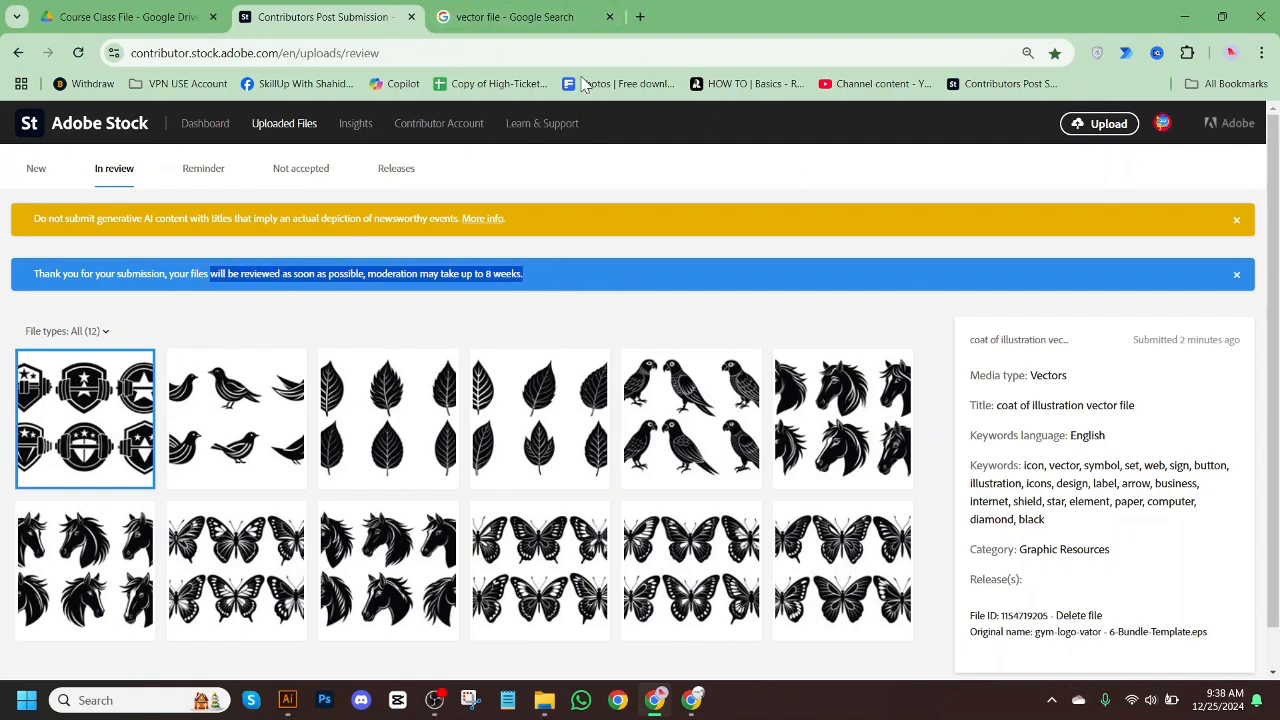
{"action": "left_click", "coordinate": [1261, 16]}
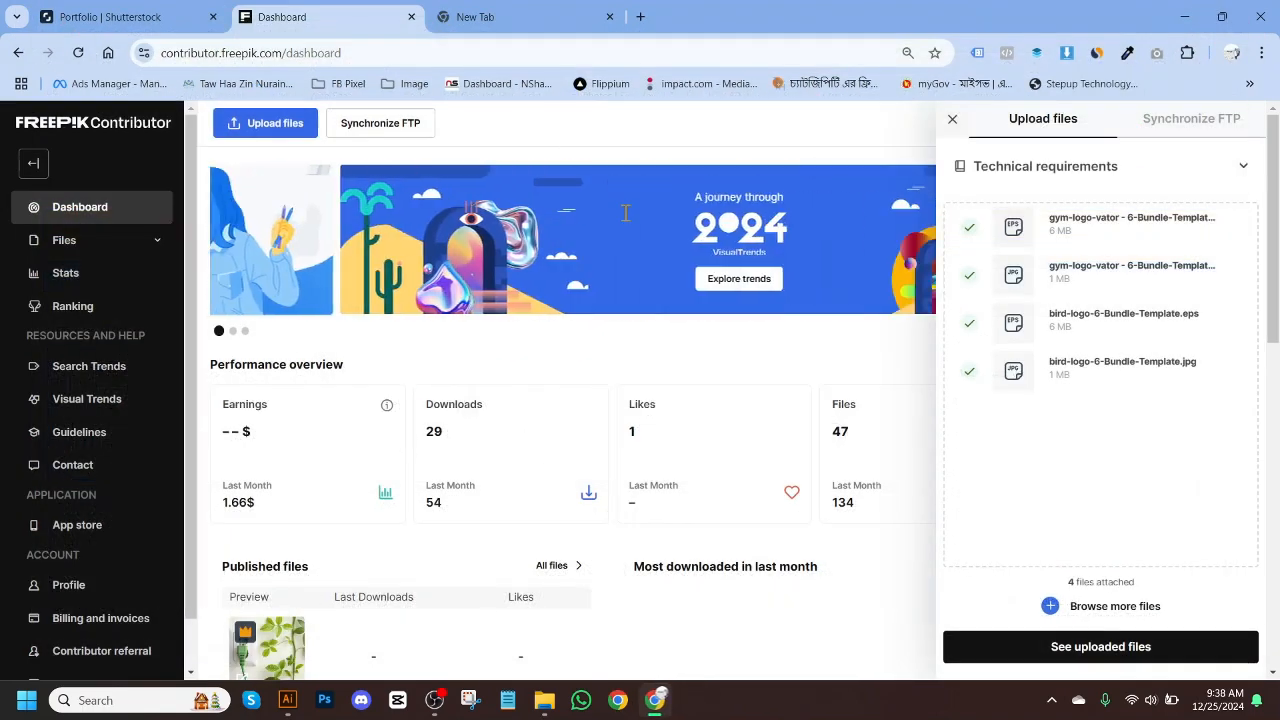
{"action": "left_click", "coordinate": [1136, 646]}
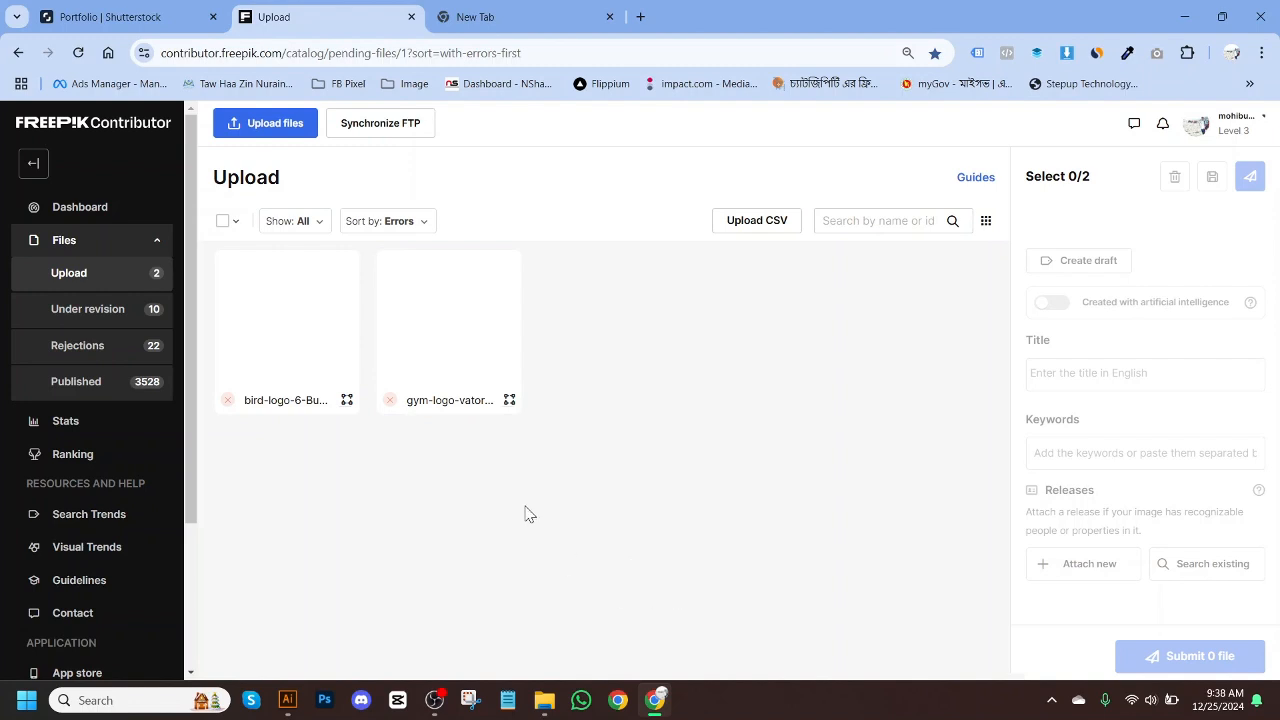
Replace the bird file's title with "set of birds vector file" from the clipboard history.
{"action": "left_click", "coordinate": [237, 273]}
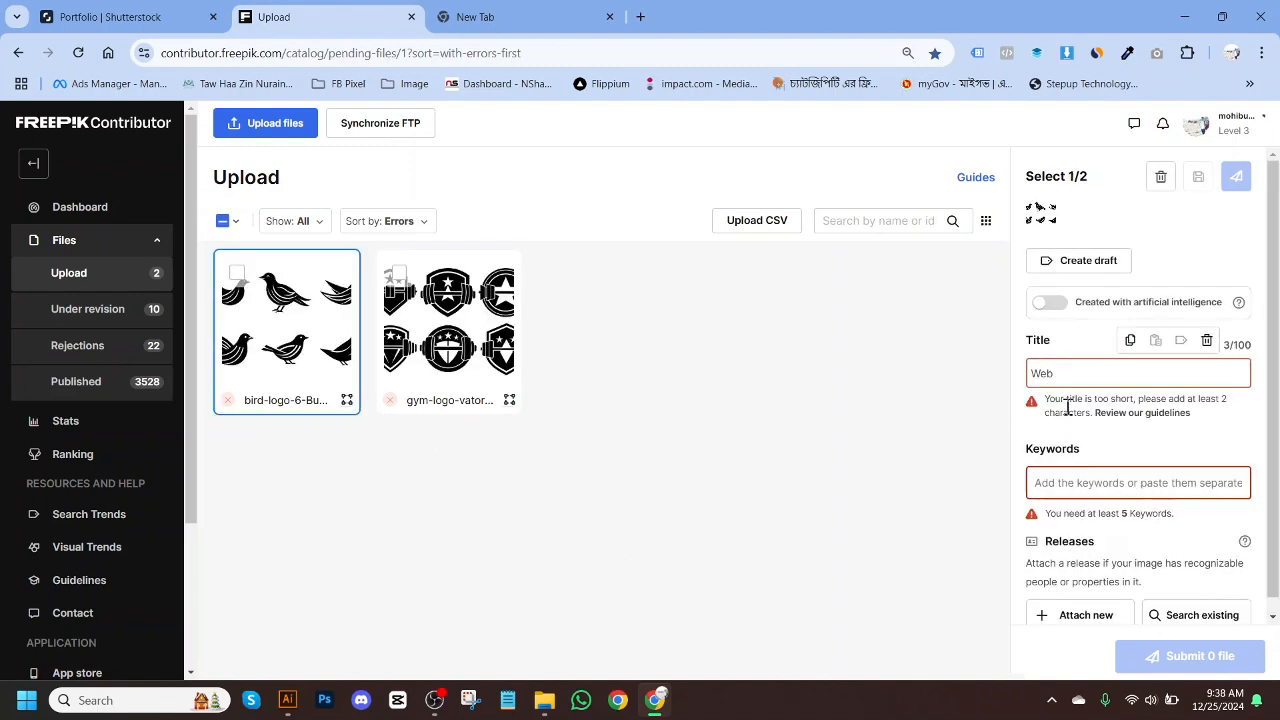
{"action": "double_click", "coordinate": [1045, 373]}
{"action": "key", "text": "super+v"}
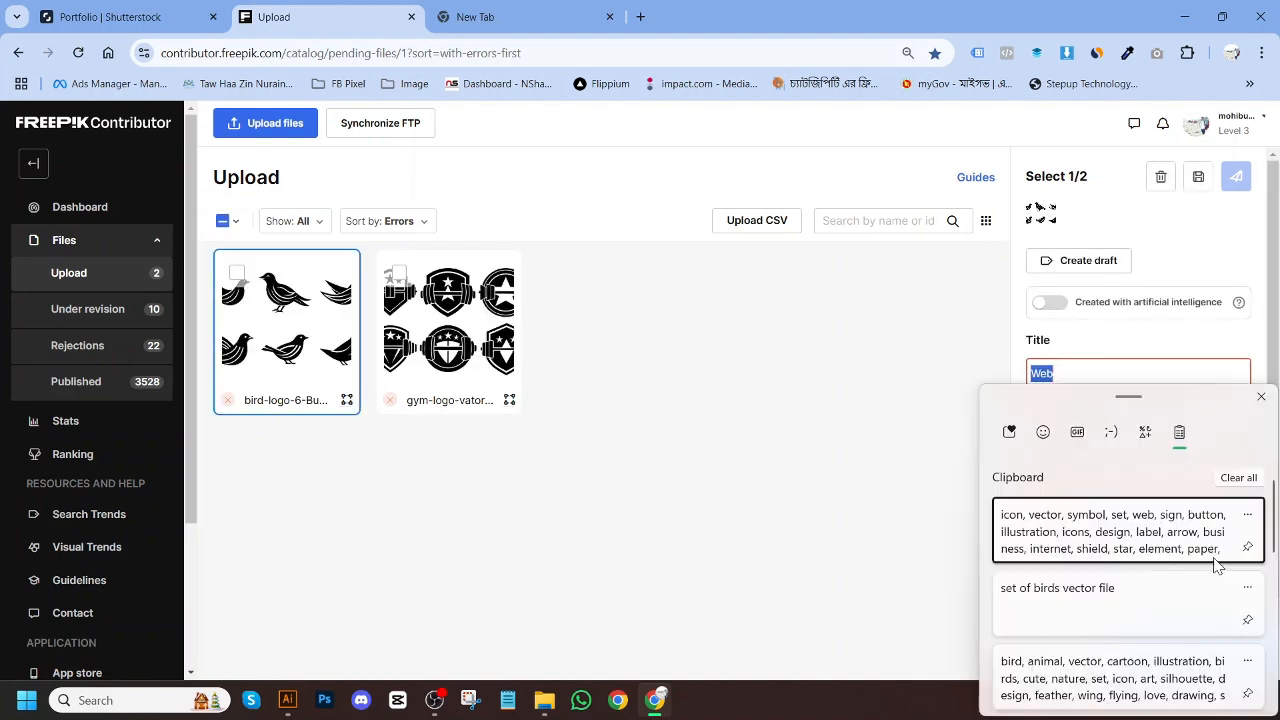
{"action": "left_click", "coordinate": [1155, 600]}
Paste the copied bird keyword list into the bird file's keywords and remove the flagged keyword "spring".
{"action": "left_click", "coordinate": [1105, 449]}
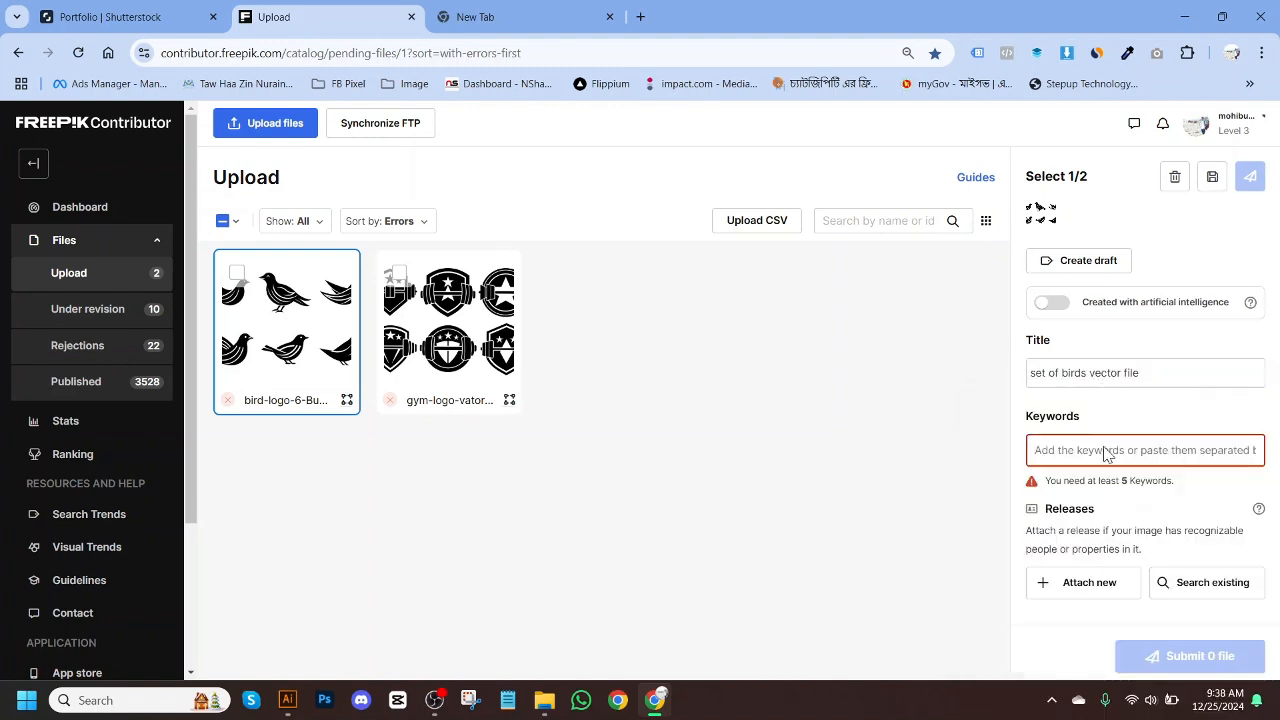
{"action": "key", "text": "super+v"}
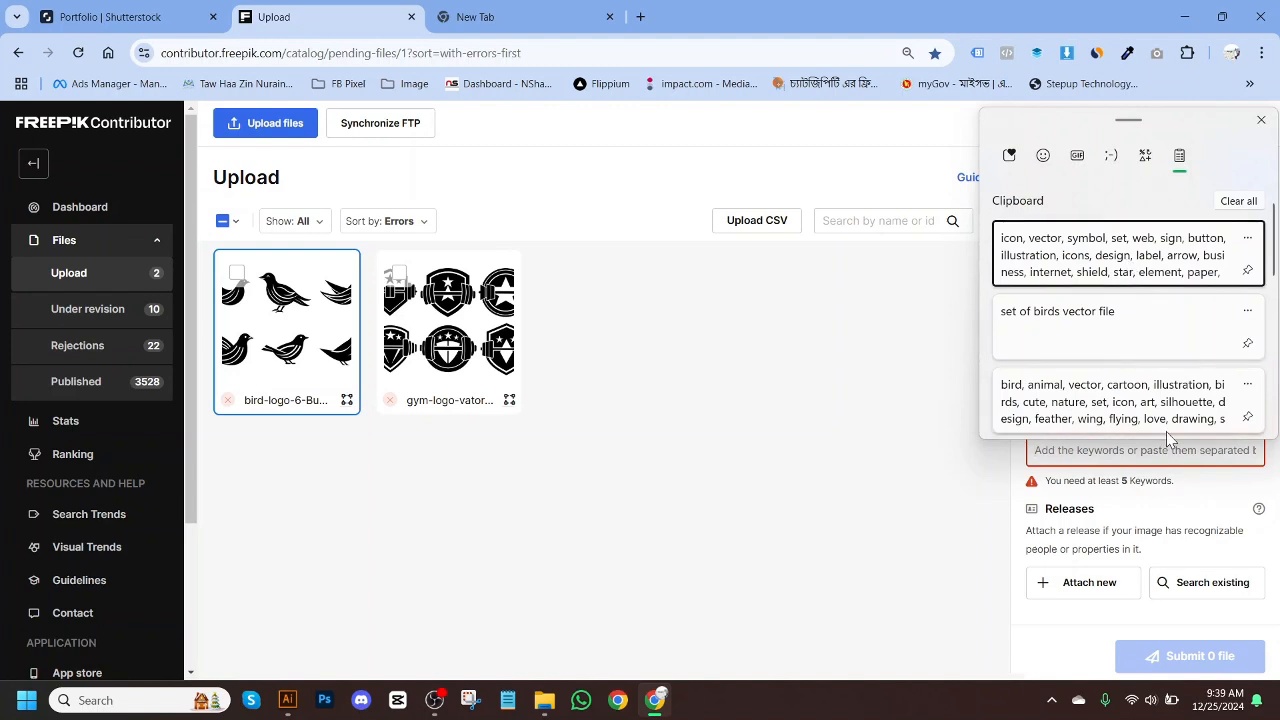
{"action": "scroll", "coordinate": [1160, 400], "scroll_direction": "down", "scroll_amount": 2}
{"action": "scroll", "coordinate": [1160, 394], "scroll_direction": "up", "scroll_amount": 1}
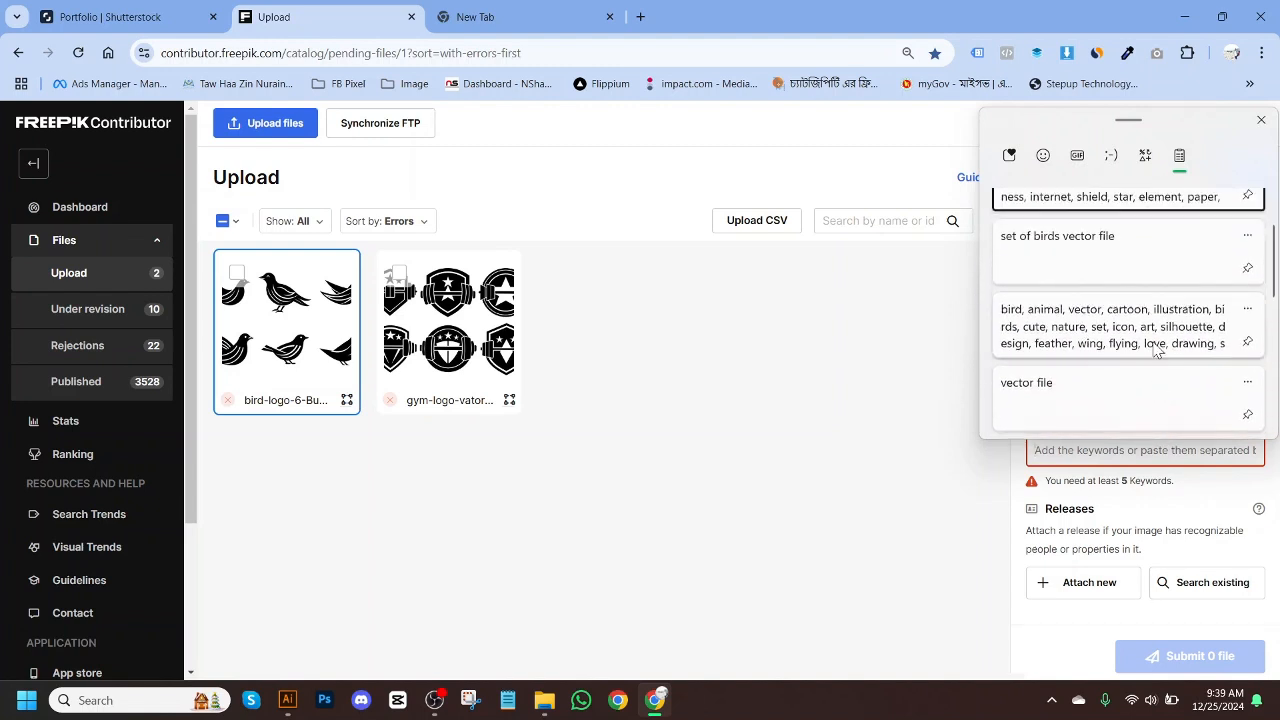
{"action": "left_click", "coordinate": [1155, 340]}
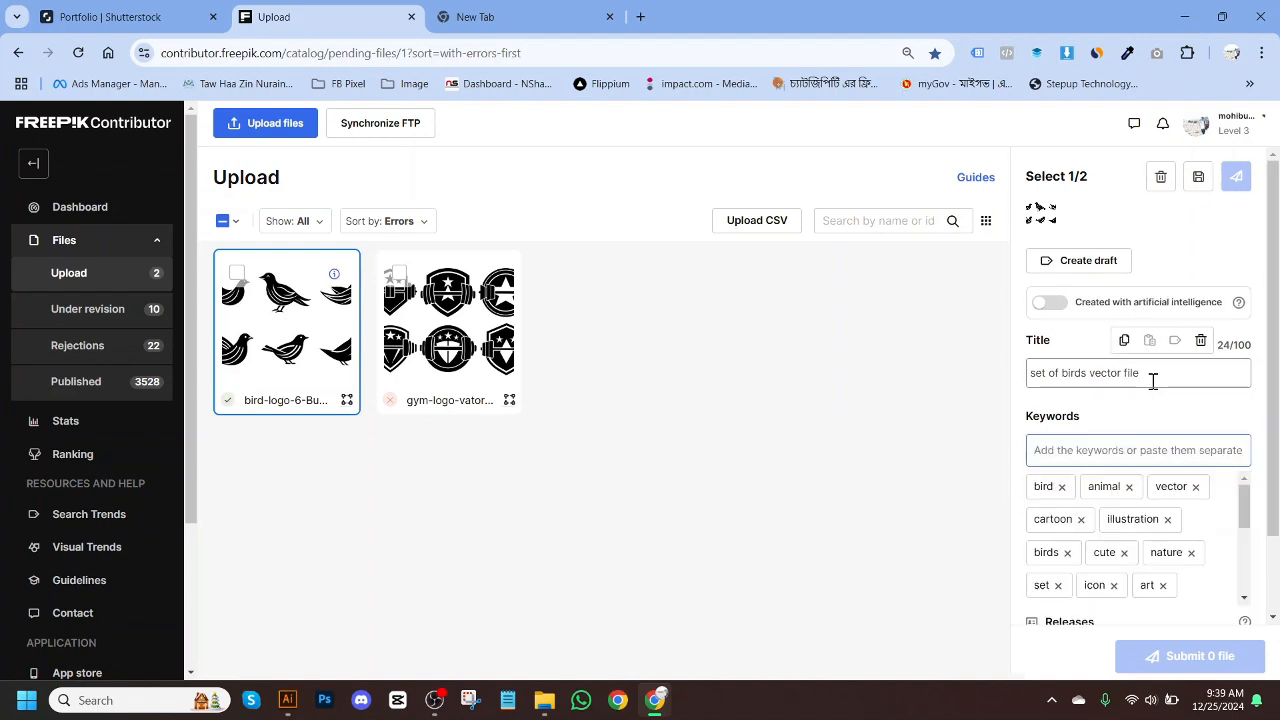
{"action": "scroll", "coordinate": [1145, 518], "scroll_direction": "down", "scroll_amount": 3}
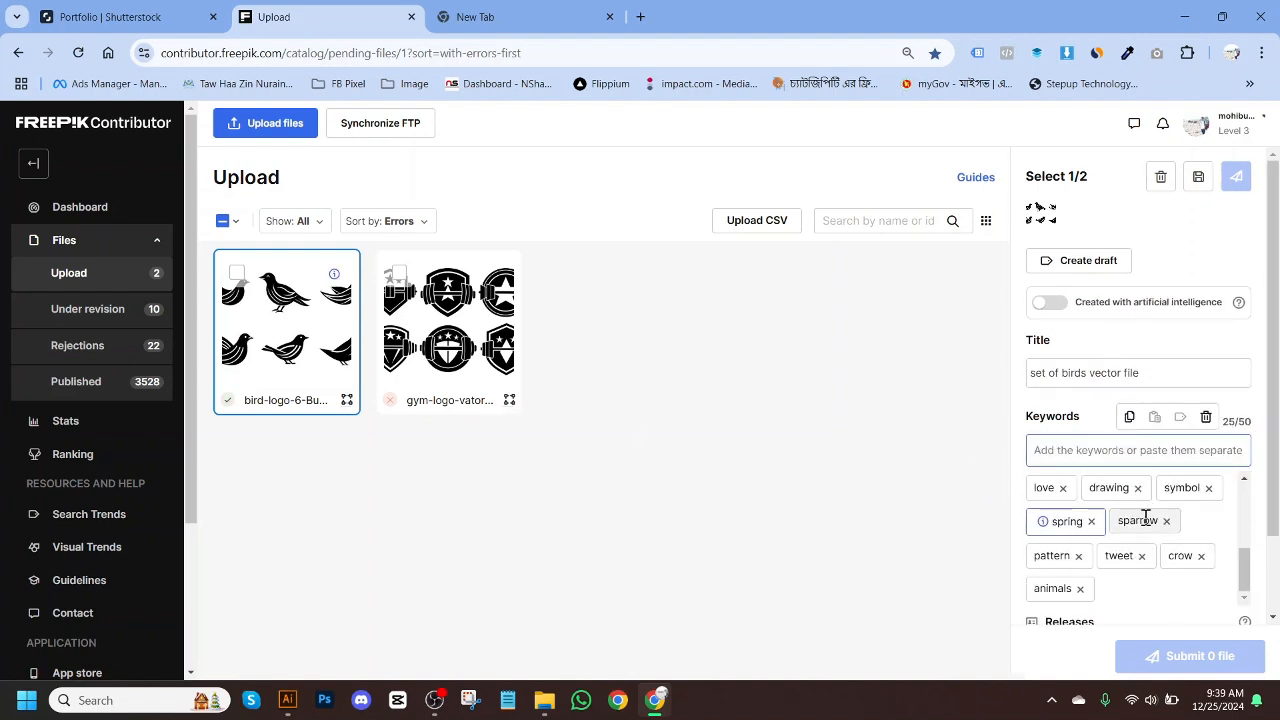
{"action": "left_click", "coordinate": [1090, 522]}
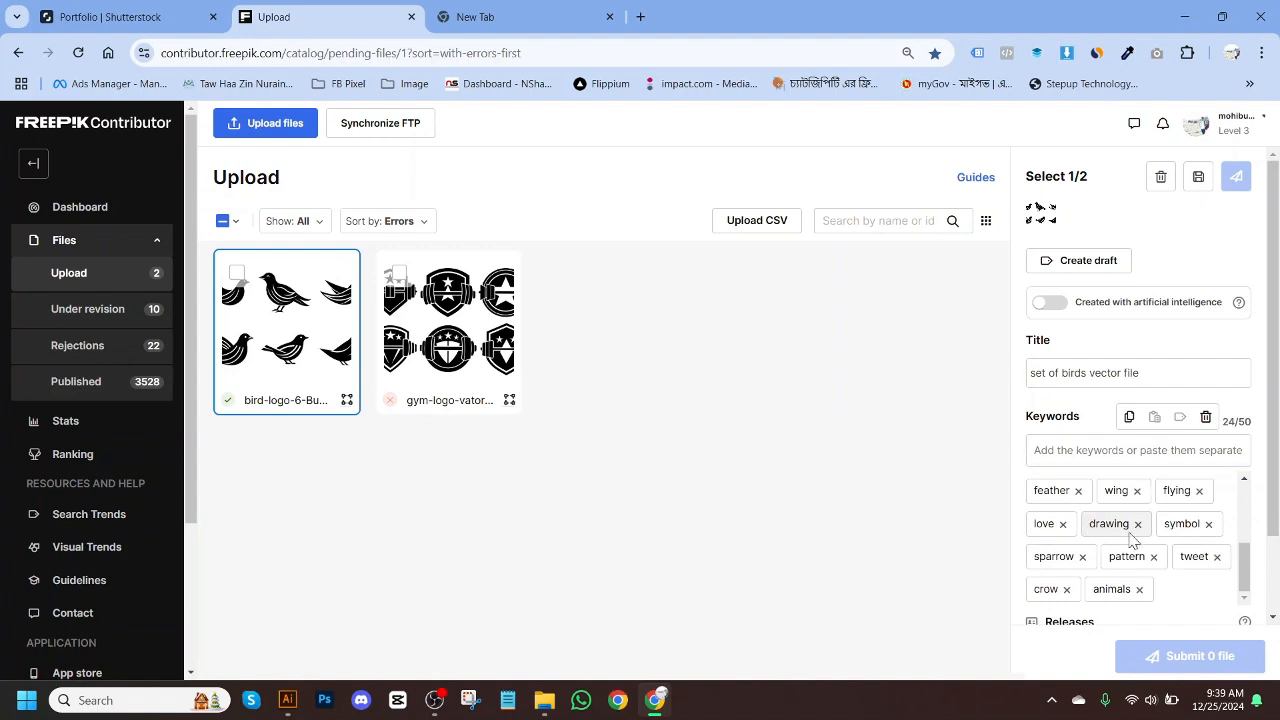
Replace the gym file's title with "gym-logo-vator - 6-Bundle-Template" from the clipboard history.
{"action": "left_click", "coordinate": [385, 330]}
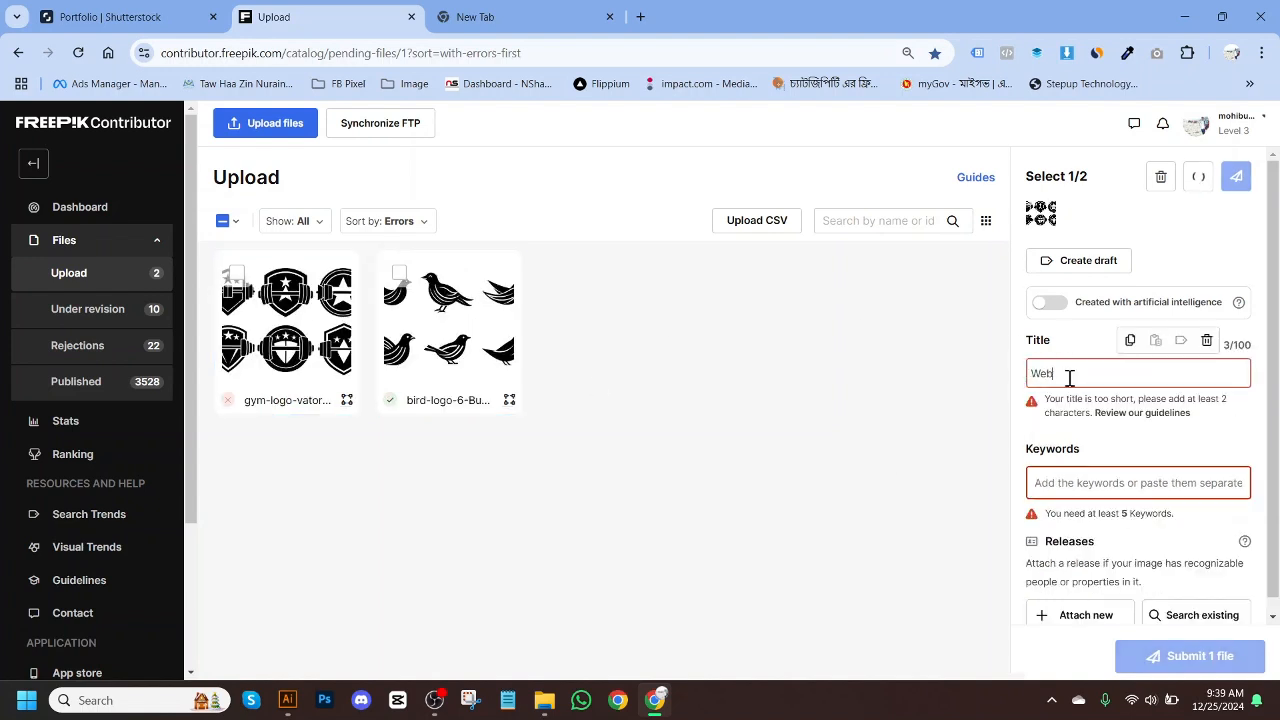
{"action": "left_click_drag", "start_coordinate": [1063, 377], "coordinate": [1010, 380]}
{"action": "key", "text": "super+v"}
{"action": "scroll", "coordinate": [1085, 576], "scroll_direction": "down", "scroll_amount": 5}
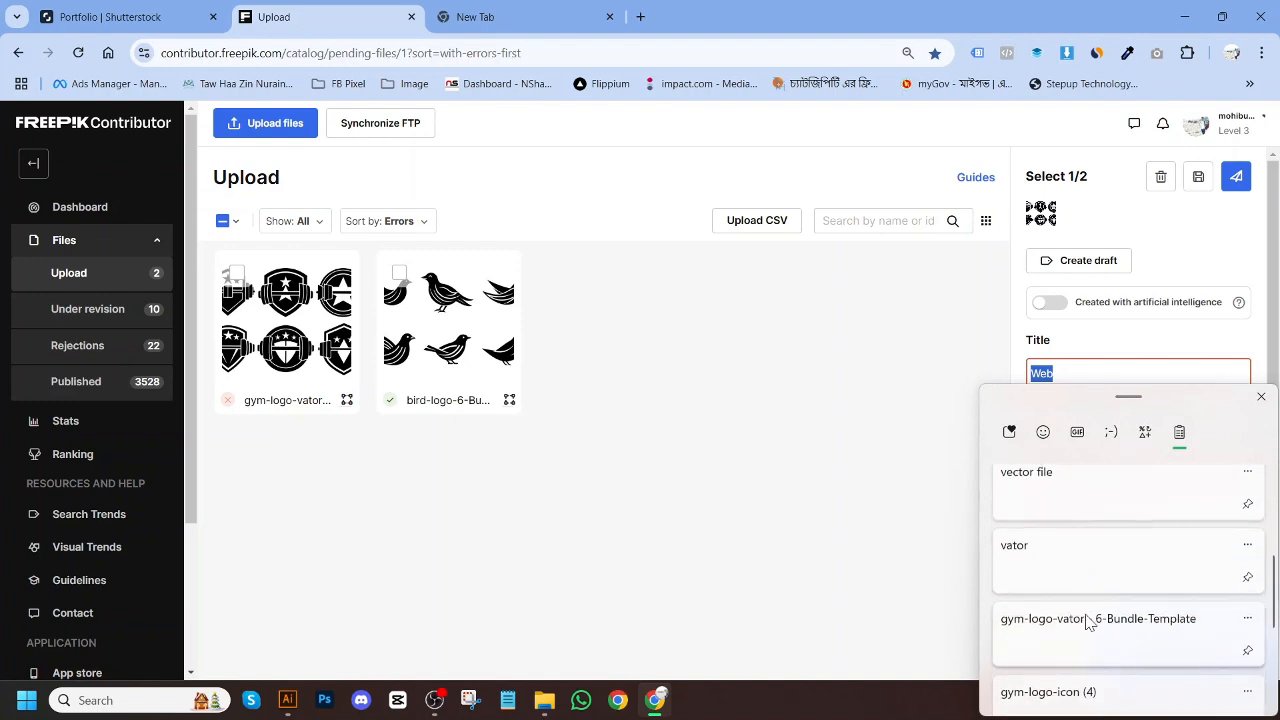
{"action": "left_click", "coordinate": [1089, 621]}
Paste the copied keyword list starting with "icon, vector, symbol, set" into the gym file's keywords.
{"action": "left_click", "coordinate": [1156, 452]}
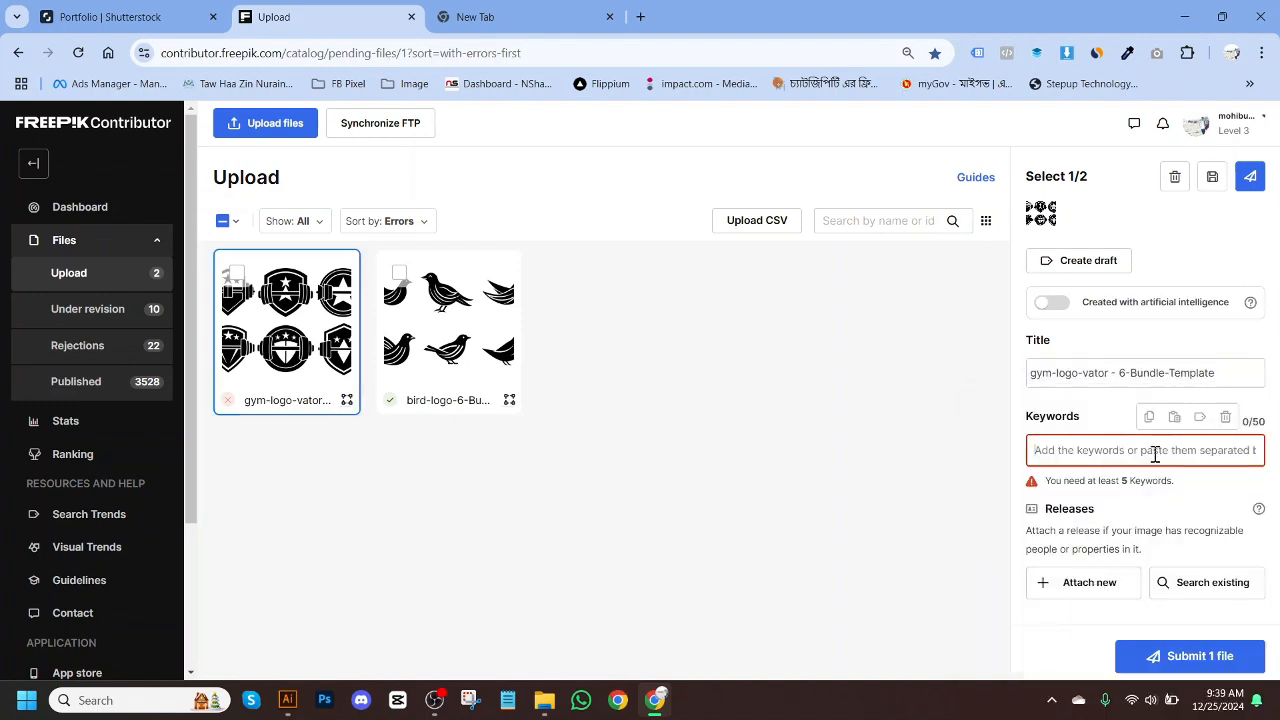
{"action": "key", "text": "super+v"}
{"action": "scroll", "coordinate": [1120, 300], "scroll_direction": "down", "scroll_amount": 1}
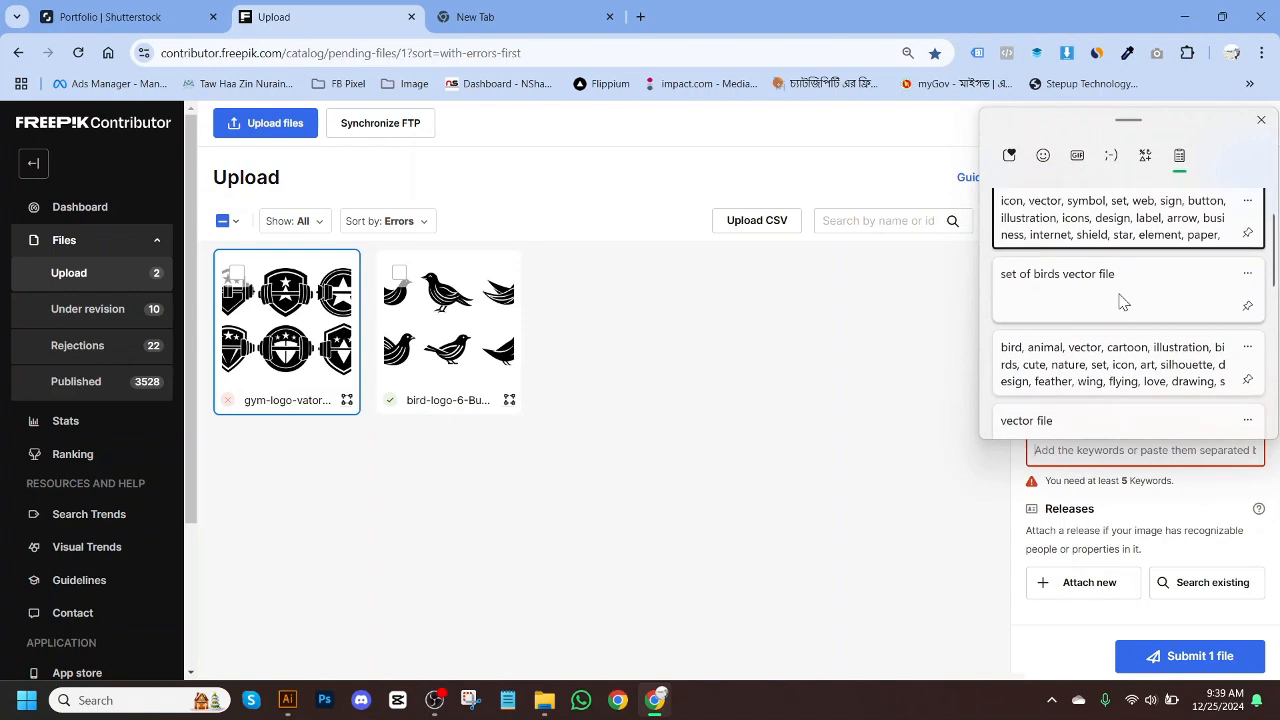
{"action": "scroll", "coordinate": [1120, 300], "scroll_direction": "up", "scroll_amount": 1}
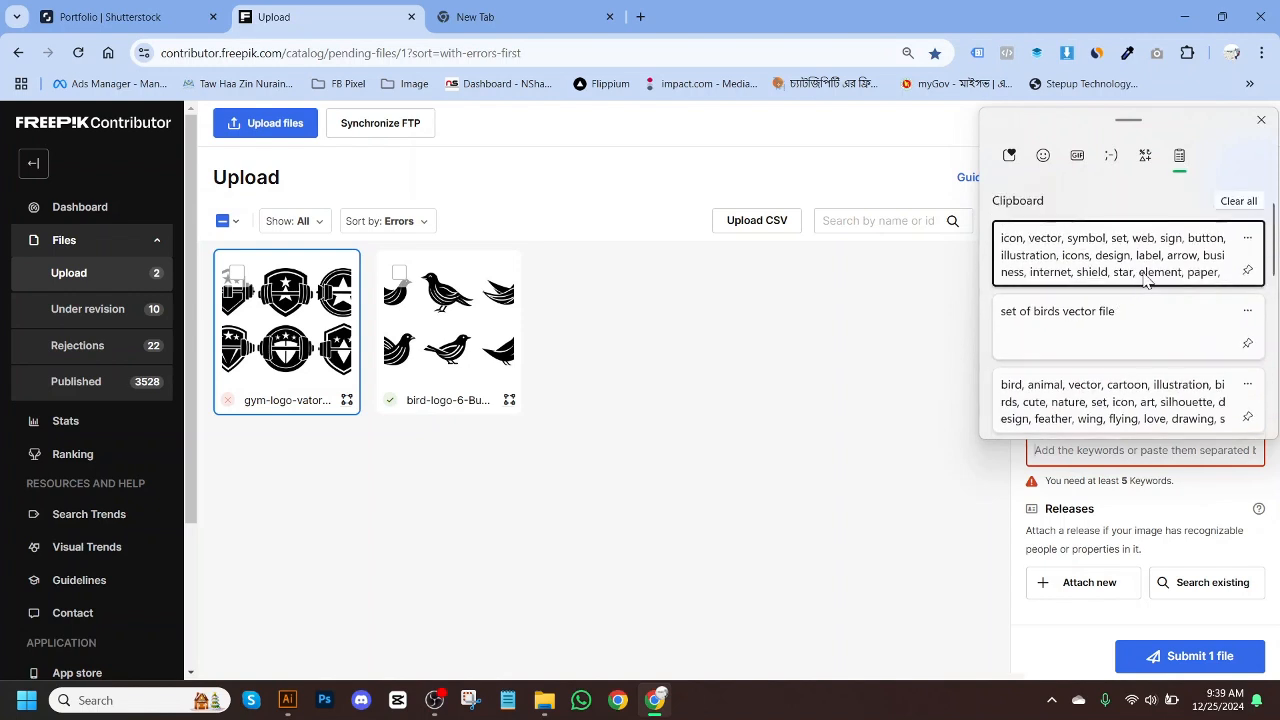
{"action": "left_click", "coordinate": [1158, 272]}
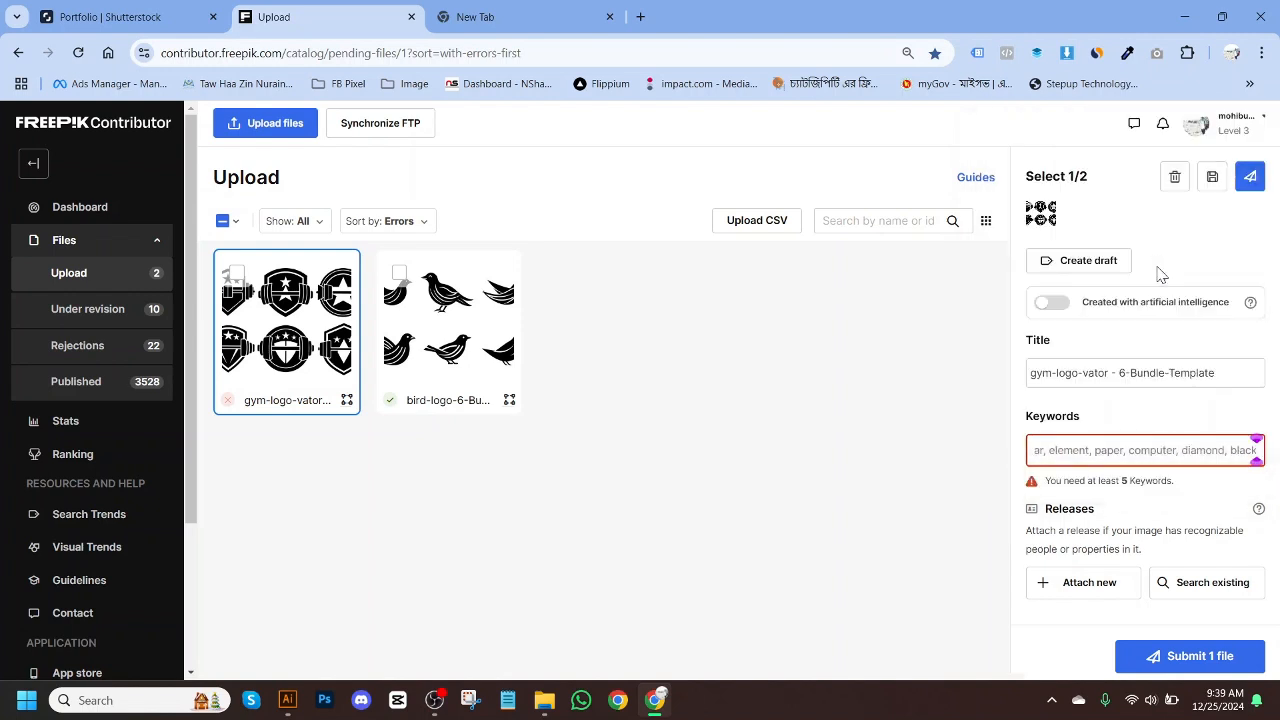
{"action": "left_click", "coordinate": [606, 388]}
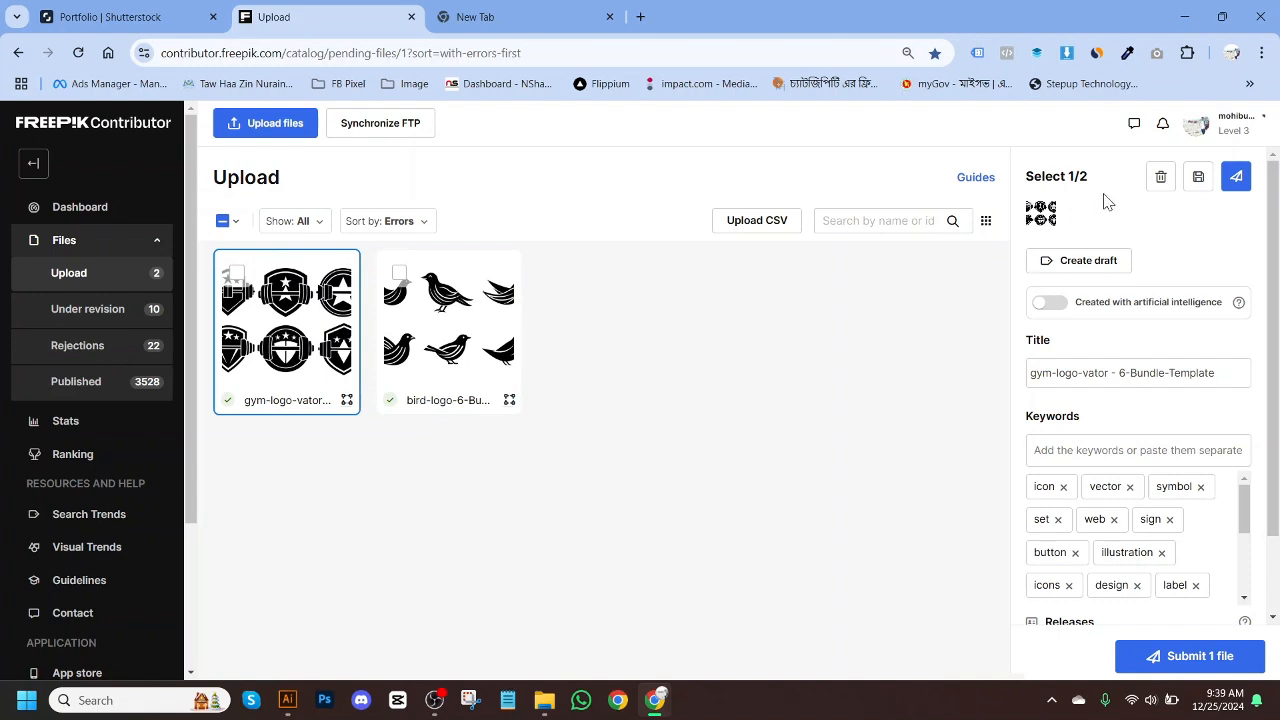
Select both the bird and gym files and submit them for review.
{"action": "left_click", "coordinate": [399, 272]}
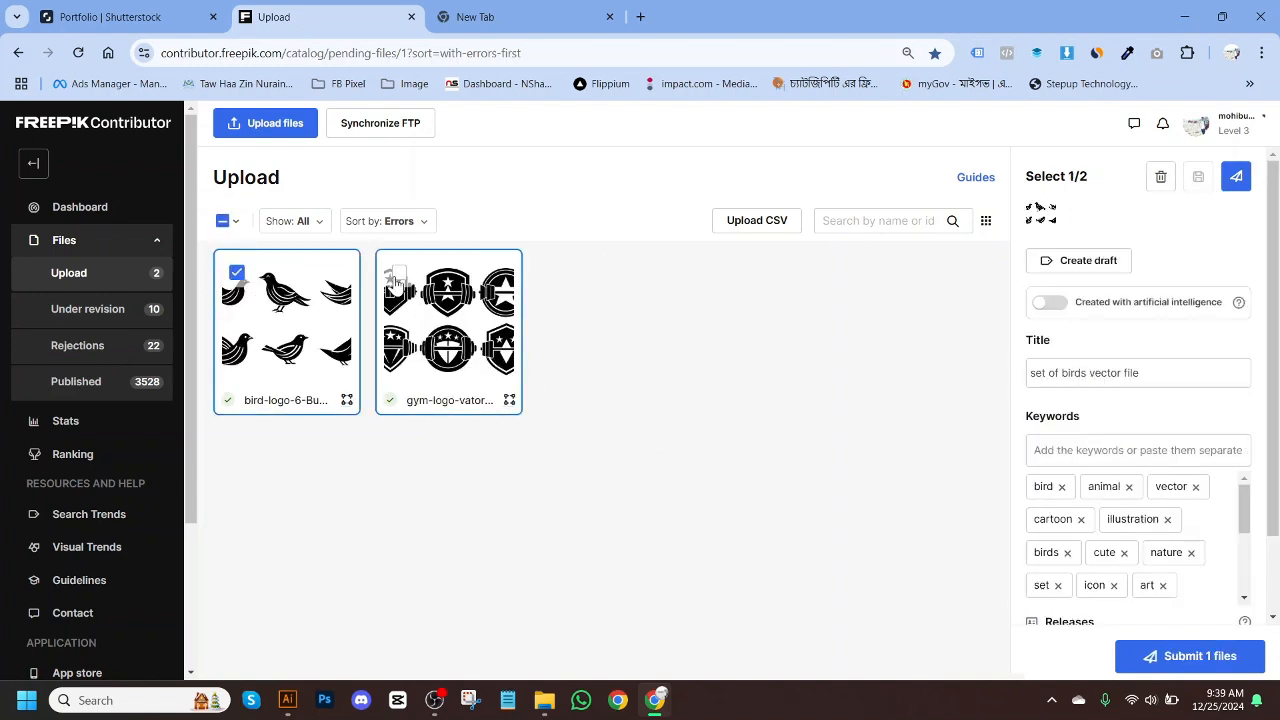
{"action": "left_click", "coordinate": [397, 275]}
{"action": "left_click", "coordinate": [1190, 656]}
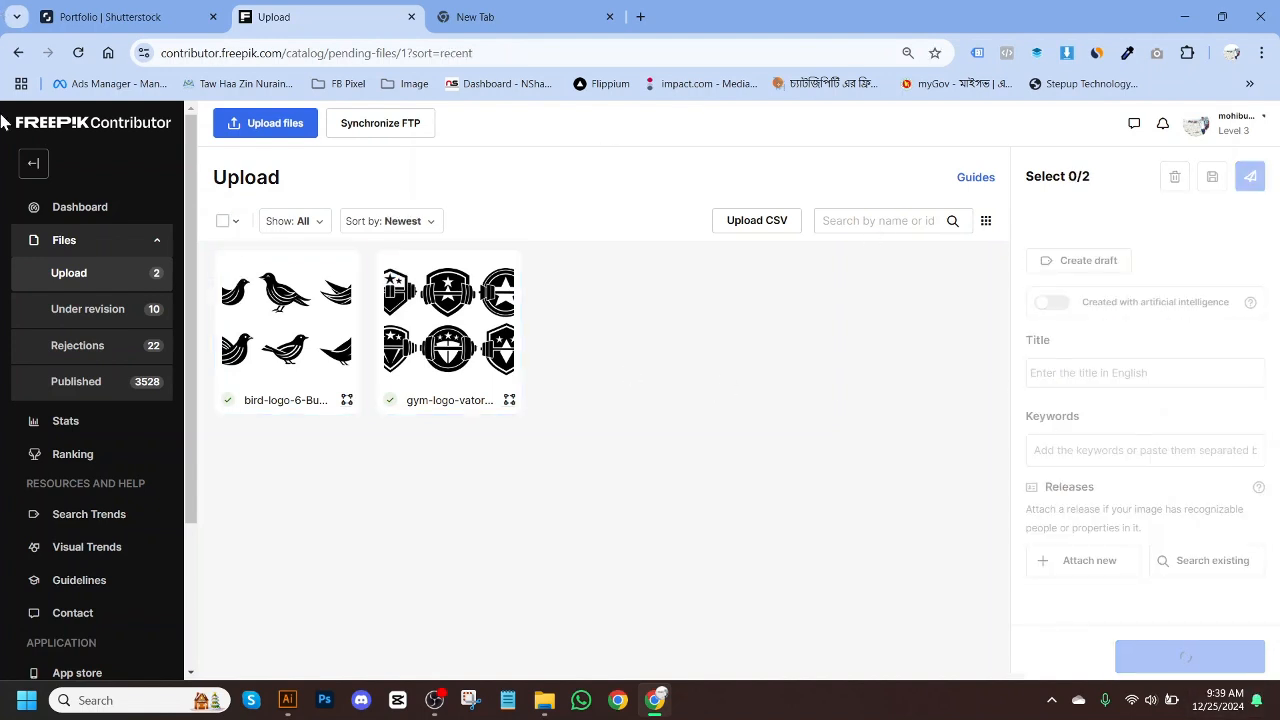
Open the files under revision and look through the list for the submitted bird and gym bundles.
{"action": "left_click", "coordinate": [118, 311]}
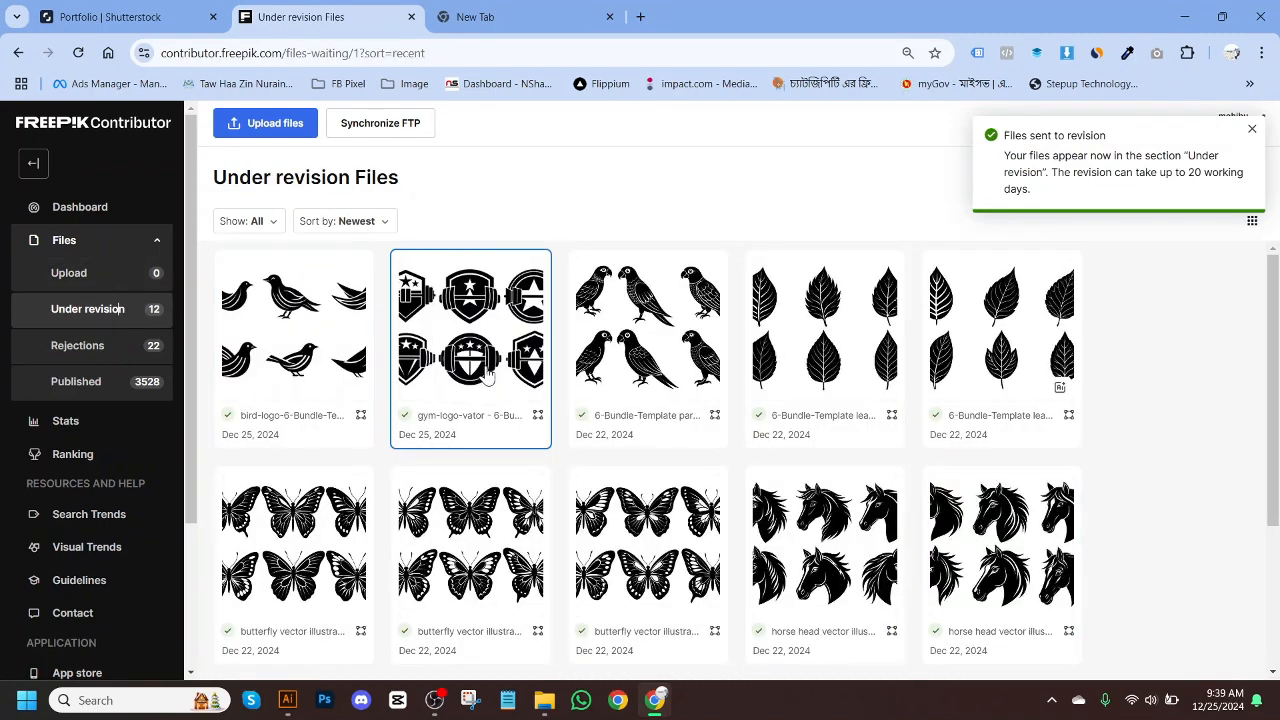
{"action": "scroll", "coordinate": [925, 423], "scroll_direction": "down", "scroll_amount": 3}
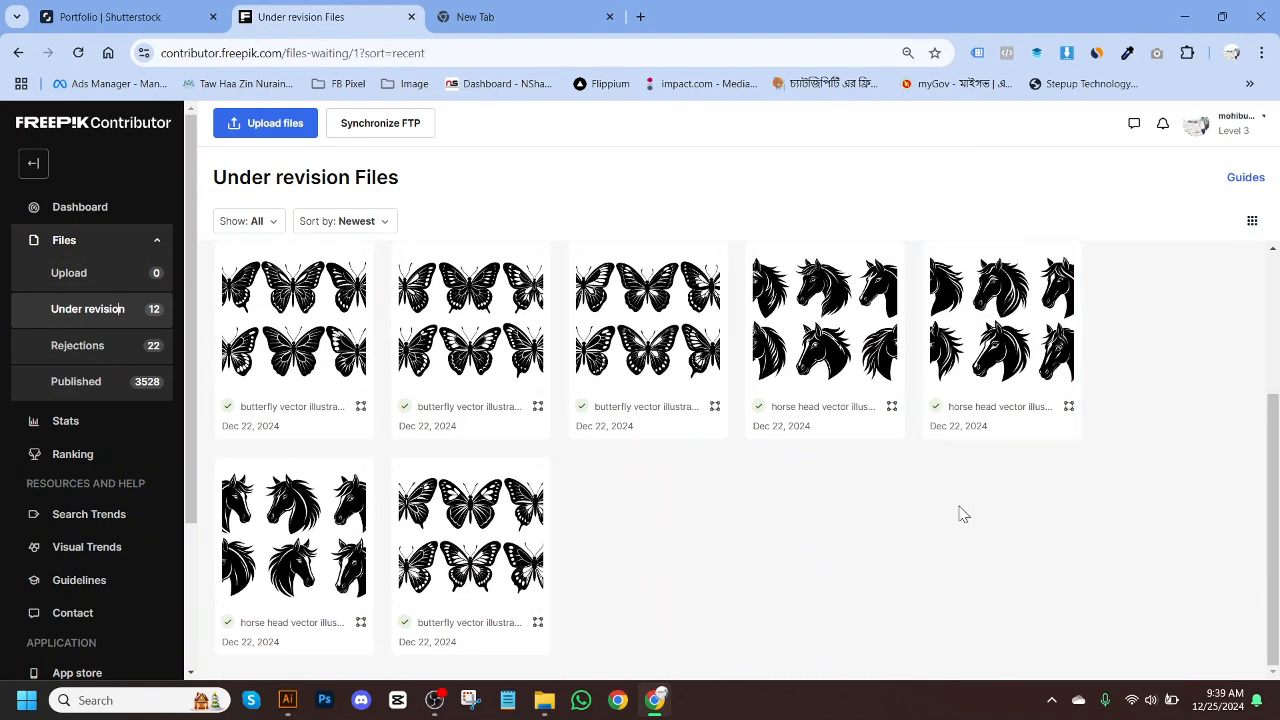
{"action": "scroll", "coordinate": [958, 514], "scroll_direction": "up", "scroll_amount": 3}
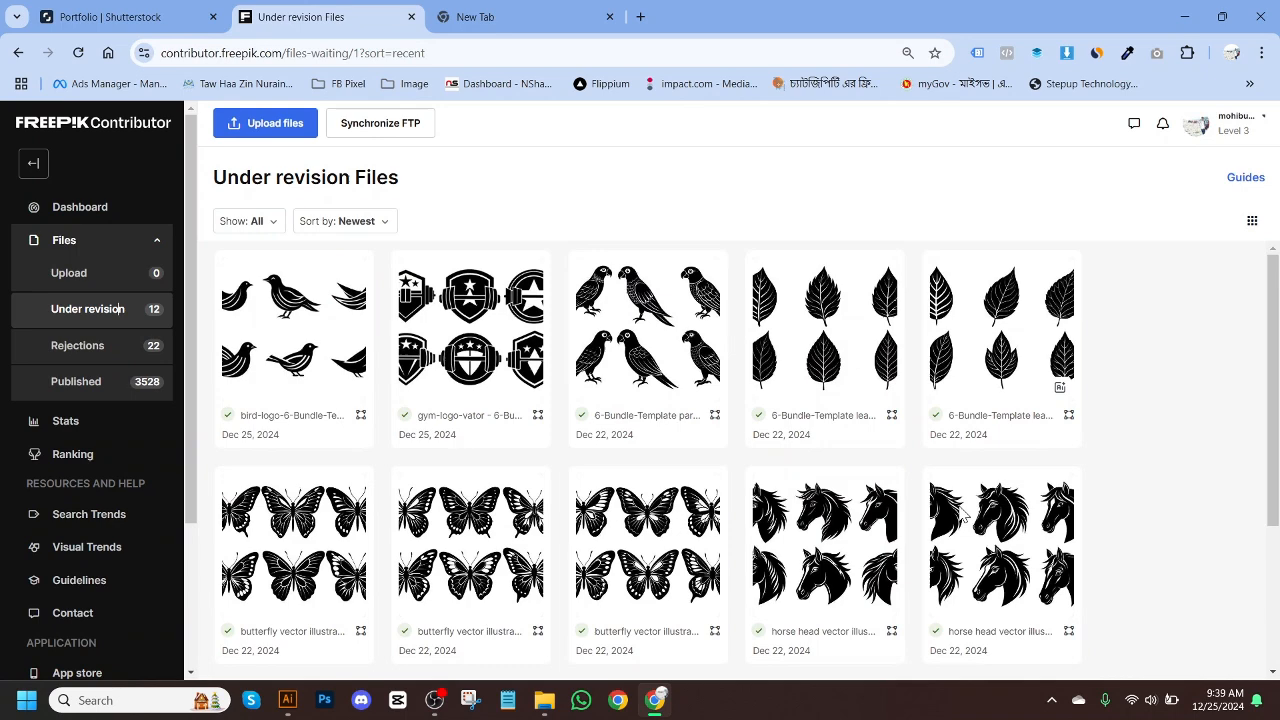
Switch to the Shutterstock portfolio and give the bird file the description "set of birds vector file".
{"action": "left_click", "coordinate": [98, 12]}
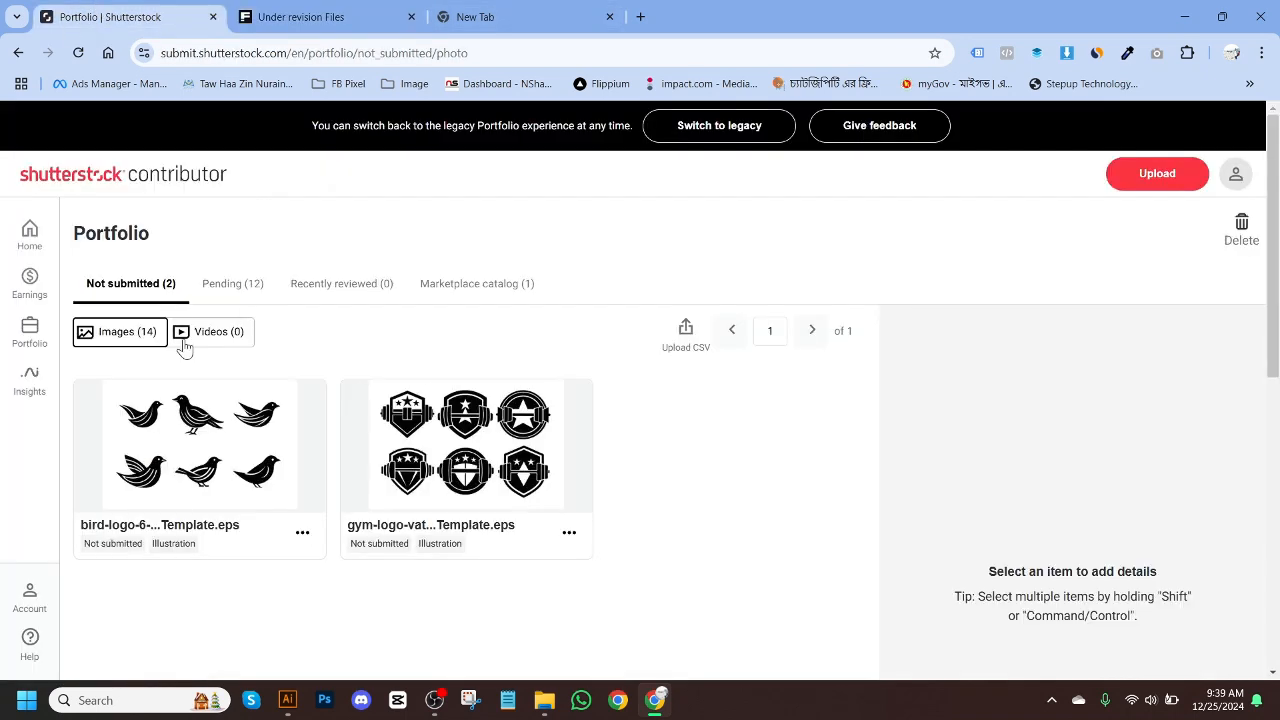
{"action": "left_click", "coordinate": [98, 405]}
{"action": "left_click", "coordinate": [1000, 403]}
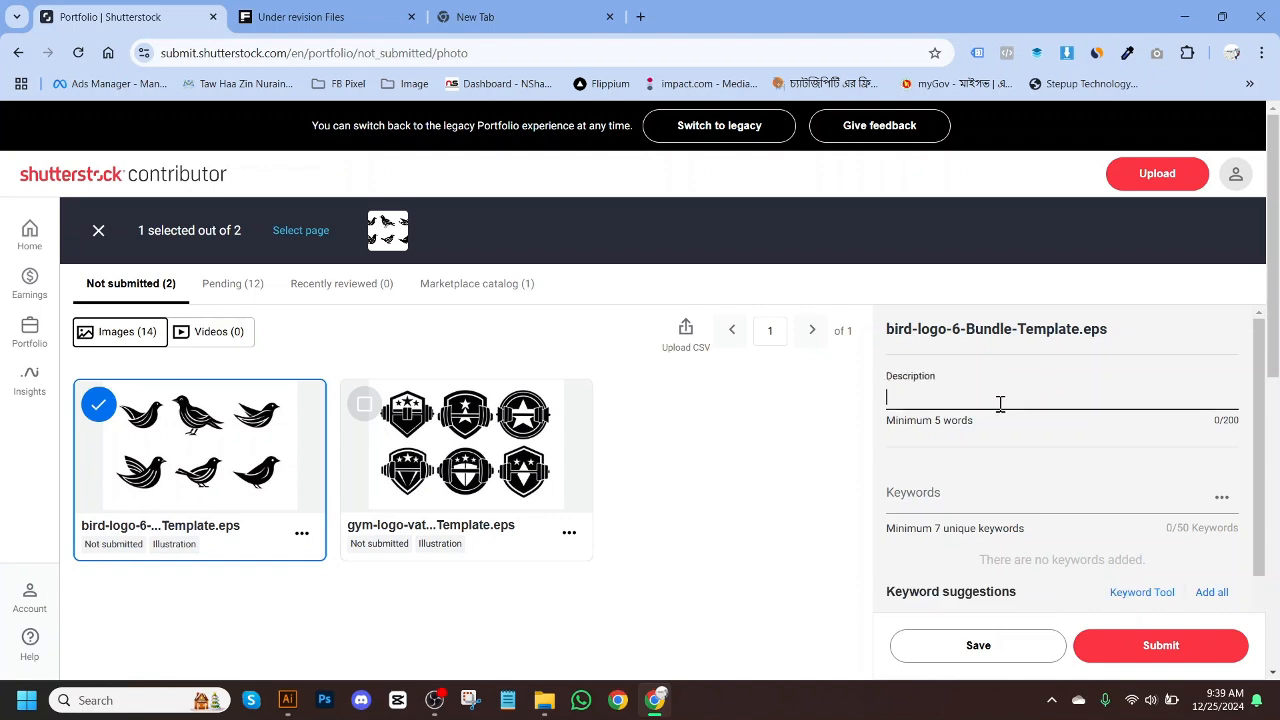
{"action": "key", "text": "super+v"}
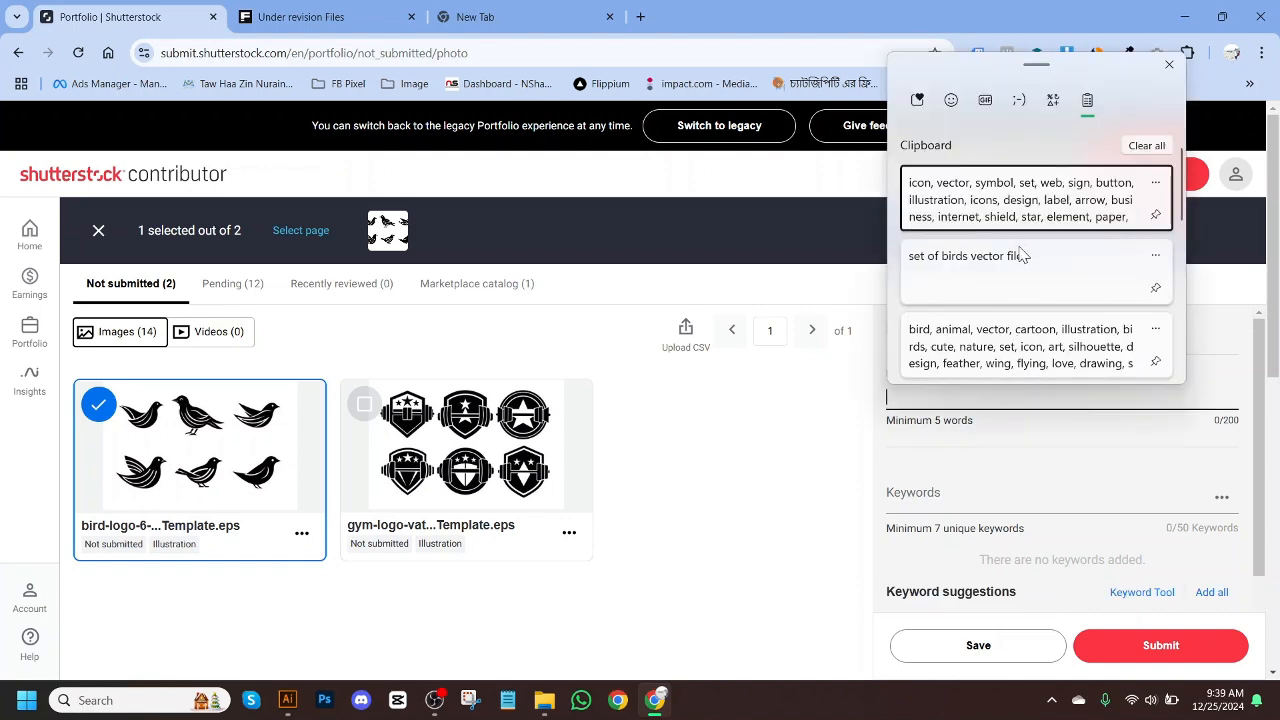
{"action": "left_click", "coordinate": [1012, 277]}
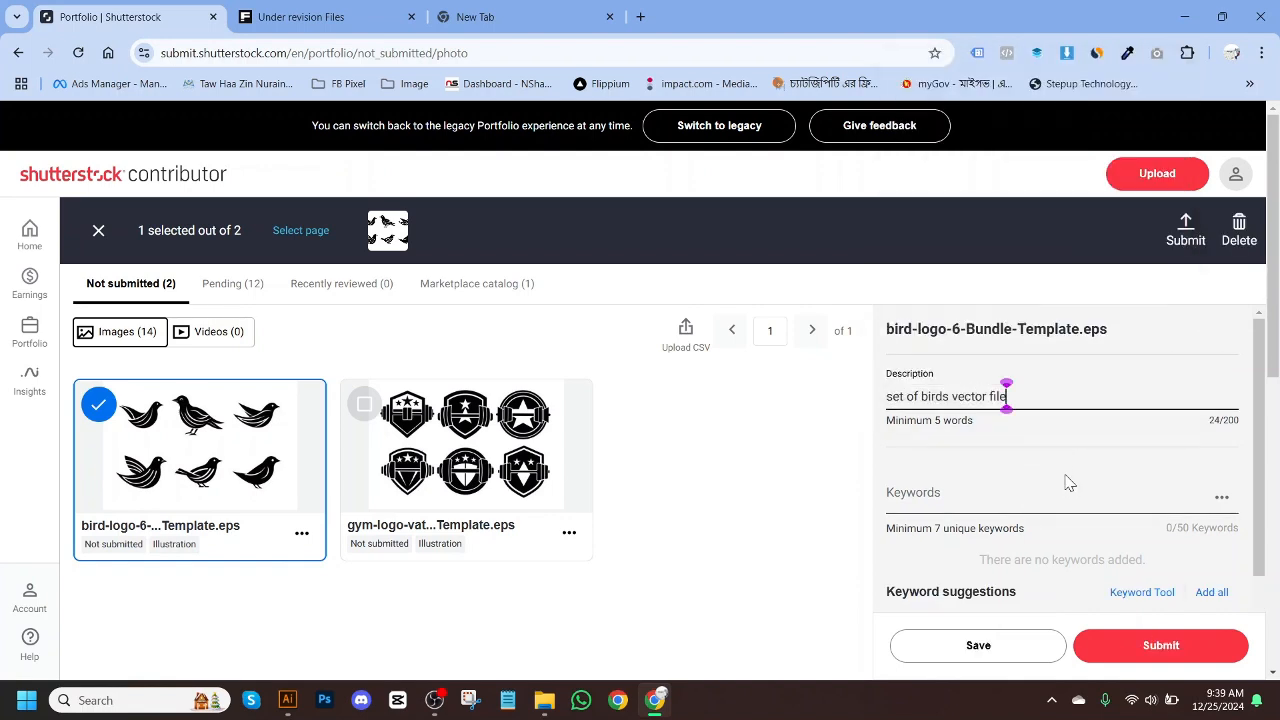
Add all suggested keywords to the bird file.
{"action": "scroll", "coordinate": [1066, 483], "scroll_direction": "down", "scroll_amount": 1}
{"action": "left_click", "coordinate": [971, 417]}
{"action": "left_click", "coordinate": [1211, 509]}
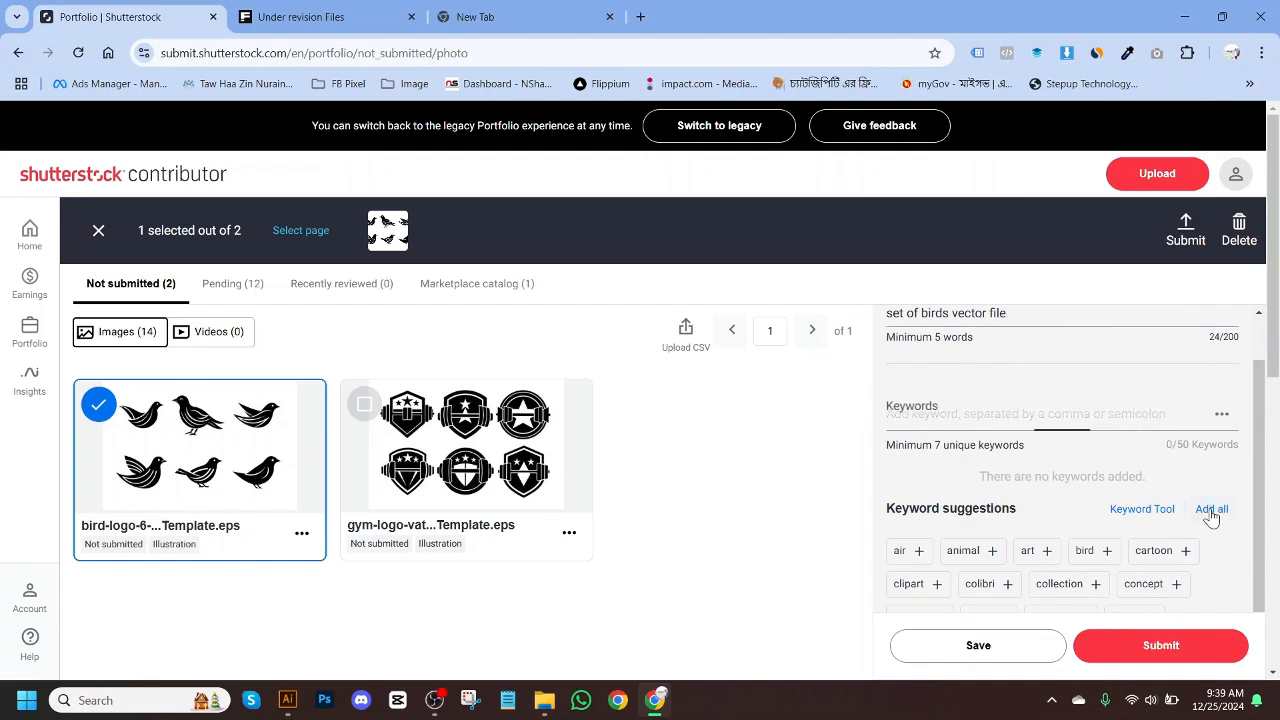
Set the bird file's Category 1 to Animals/Wildlife and save its details.
{"action": "scroll", "coordinate": [1066, 494], "scroll_direction": "down", "scroll_amount": 3}
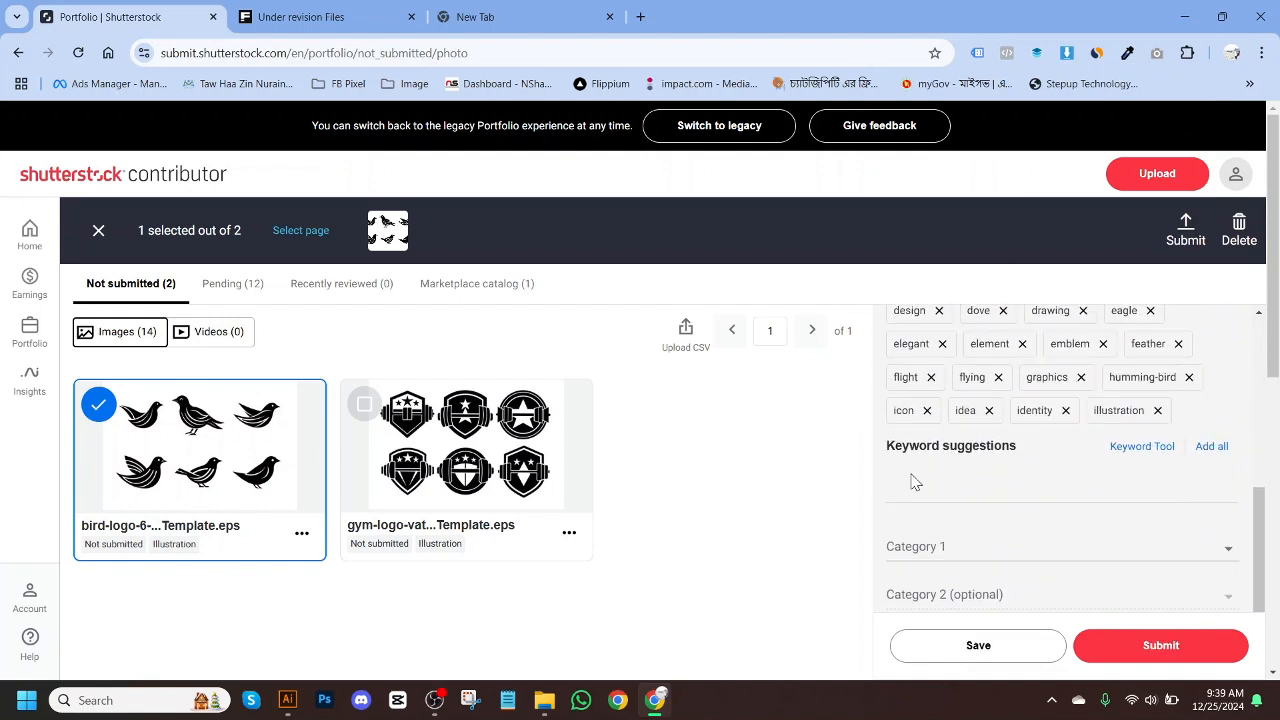
{"action": "left_click", "coordinate": [960, 446]}
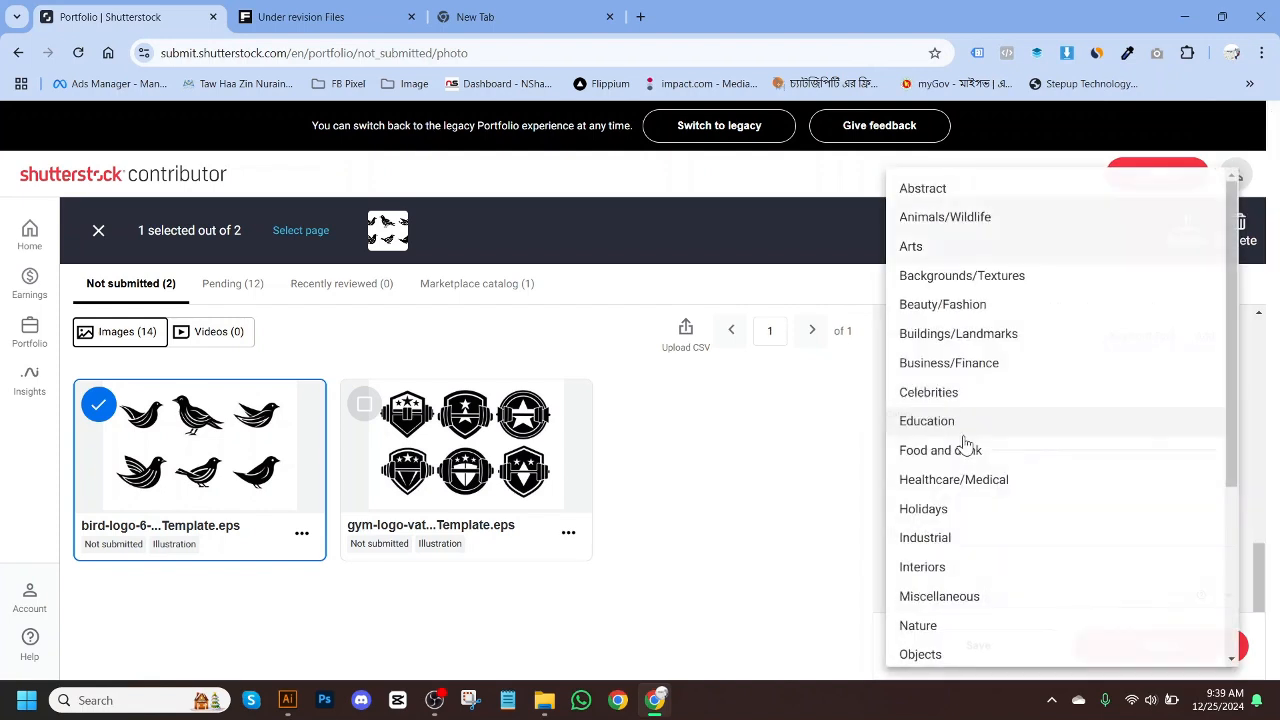
{"action": "left_click", "coordinate": [945, 217]}
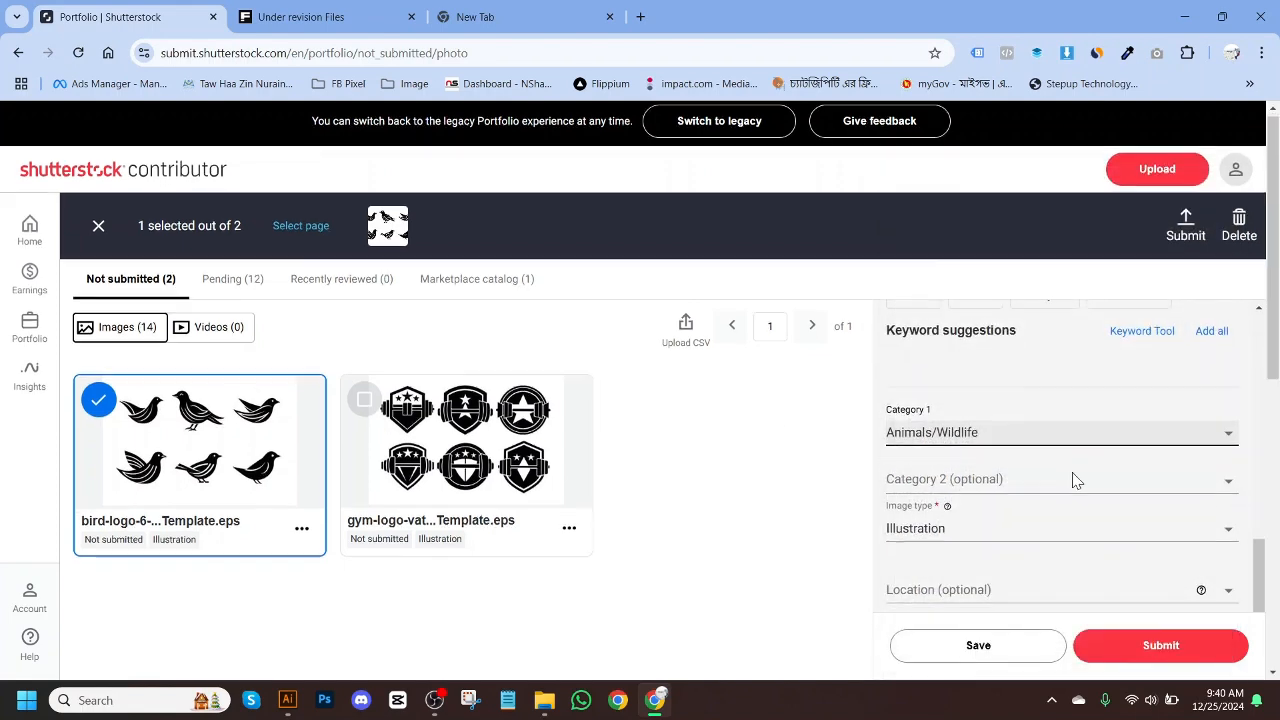
{"action": "scroll", "coordinate": [1074, 480], "scroll_direction": "down", "scroll_amount": 3}
{"action": "scroll", "coordinate": [1074, 480], "scroll_direction": "up", "scroll_amount": 3}
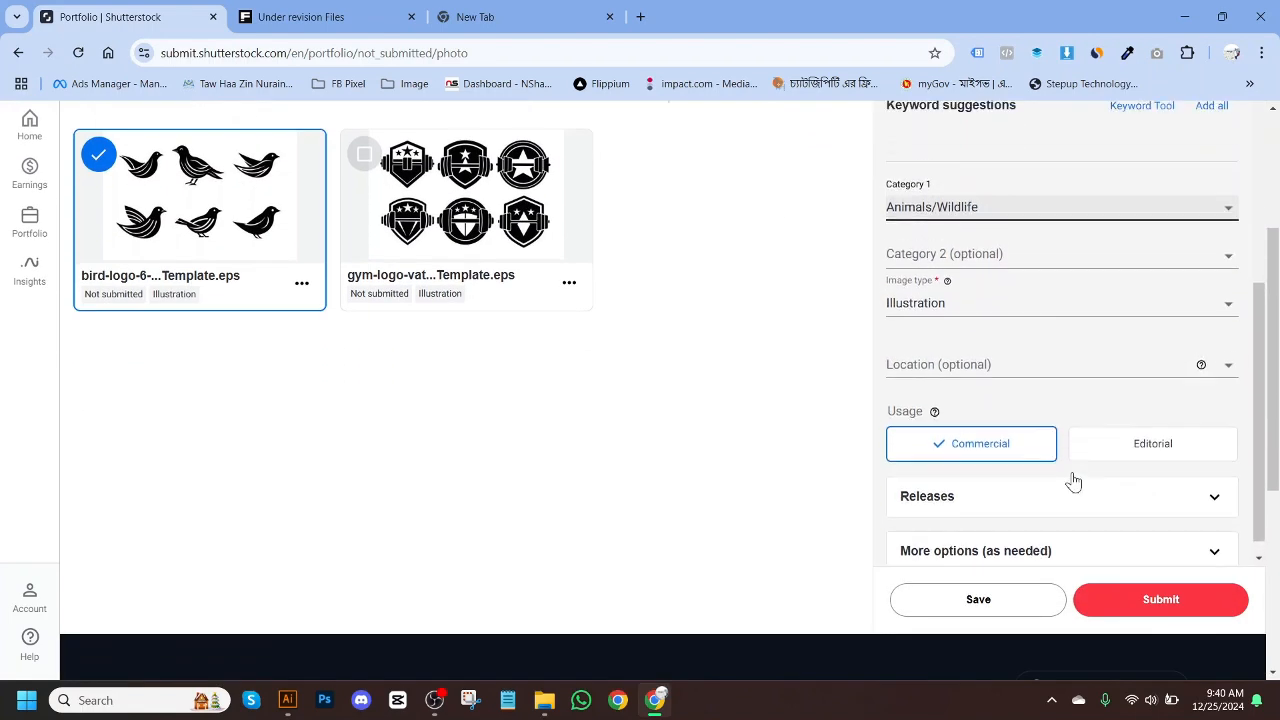
{"action": "left_click", "coordinate": [1012, 612]}
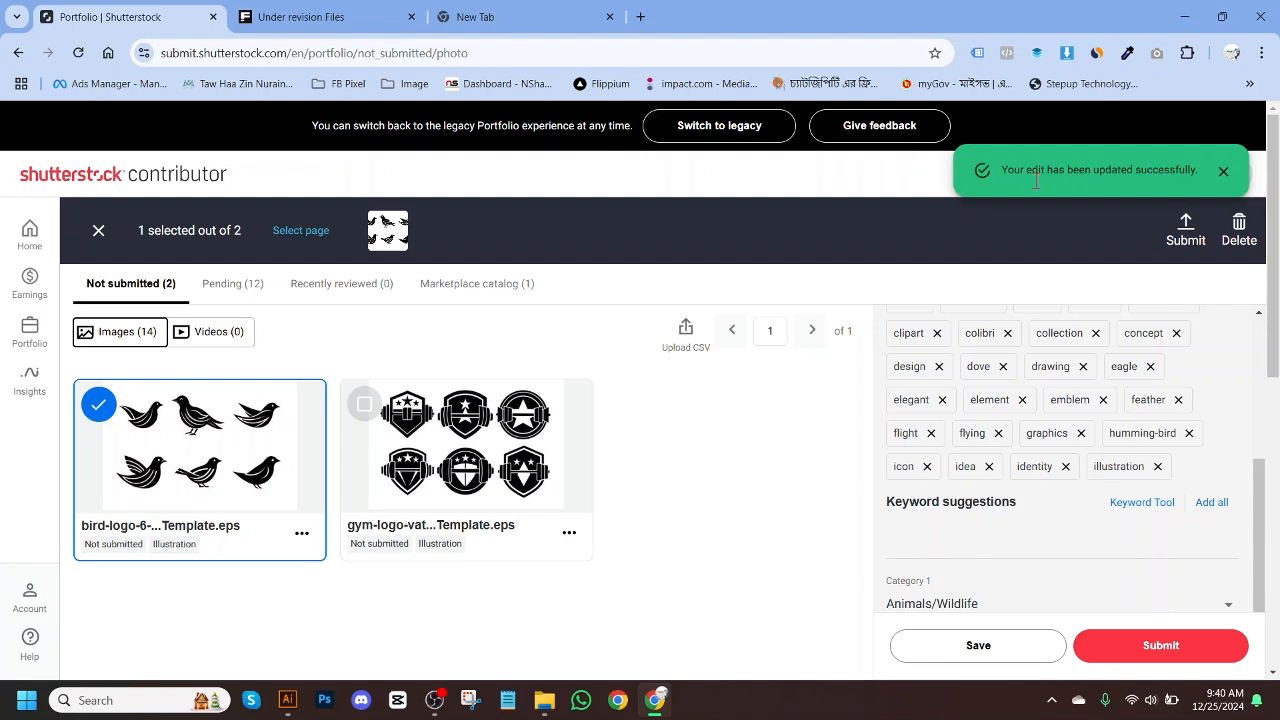
Select only the gym file, describe it as "gym-logo-vator - 6-Bundle-Template", and add all its suggested keywords.
{"action": "left_click", "coordinate": [364, 404]}
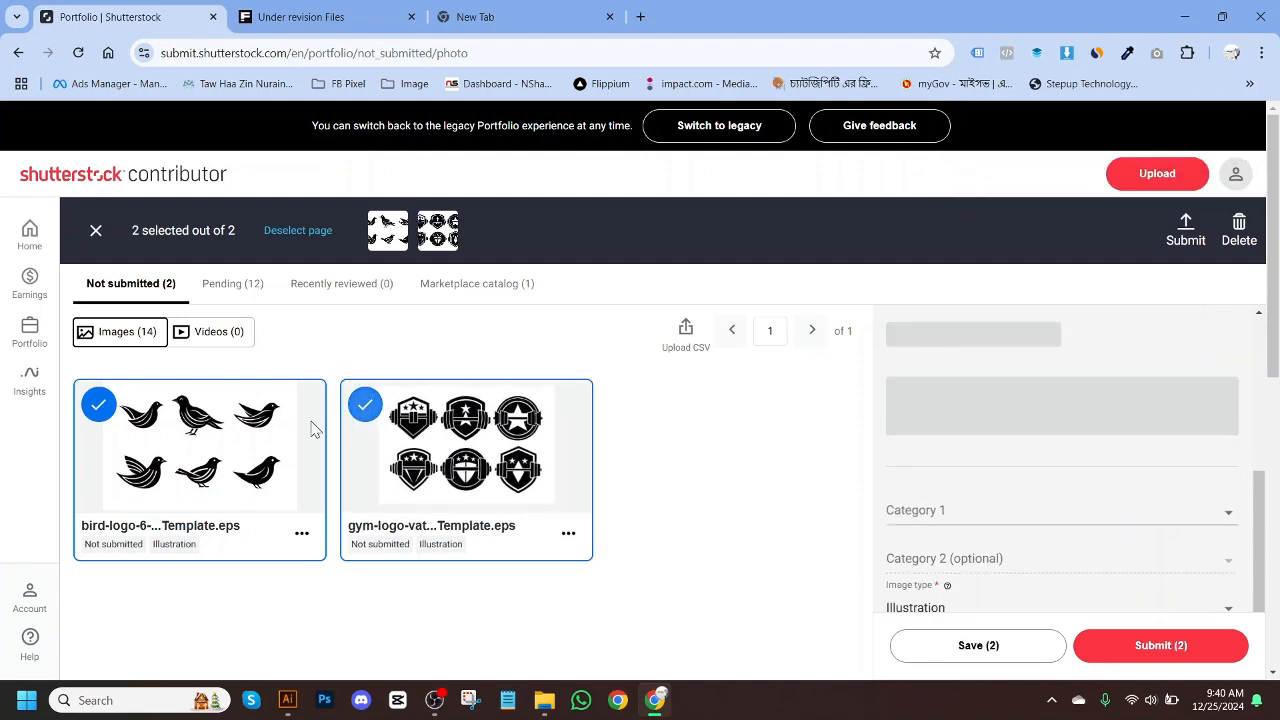
{"action": "left_click", "coordinate": [100, 406]}
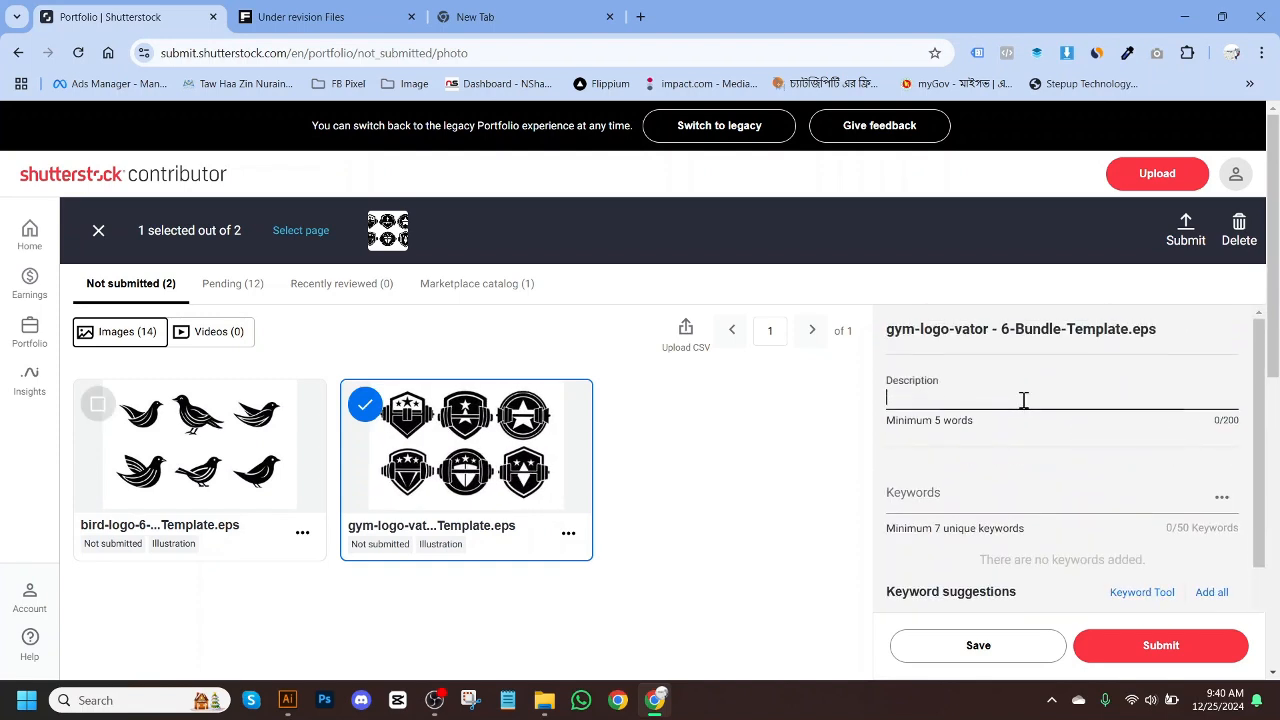
{"action": "key", "text": "super+v"}
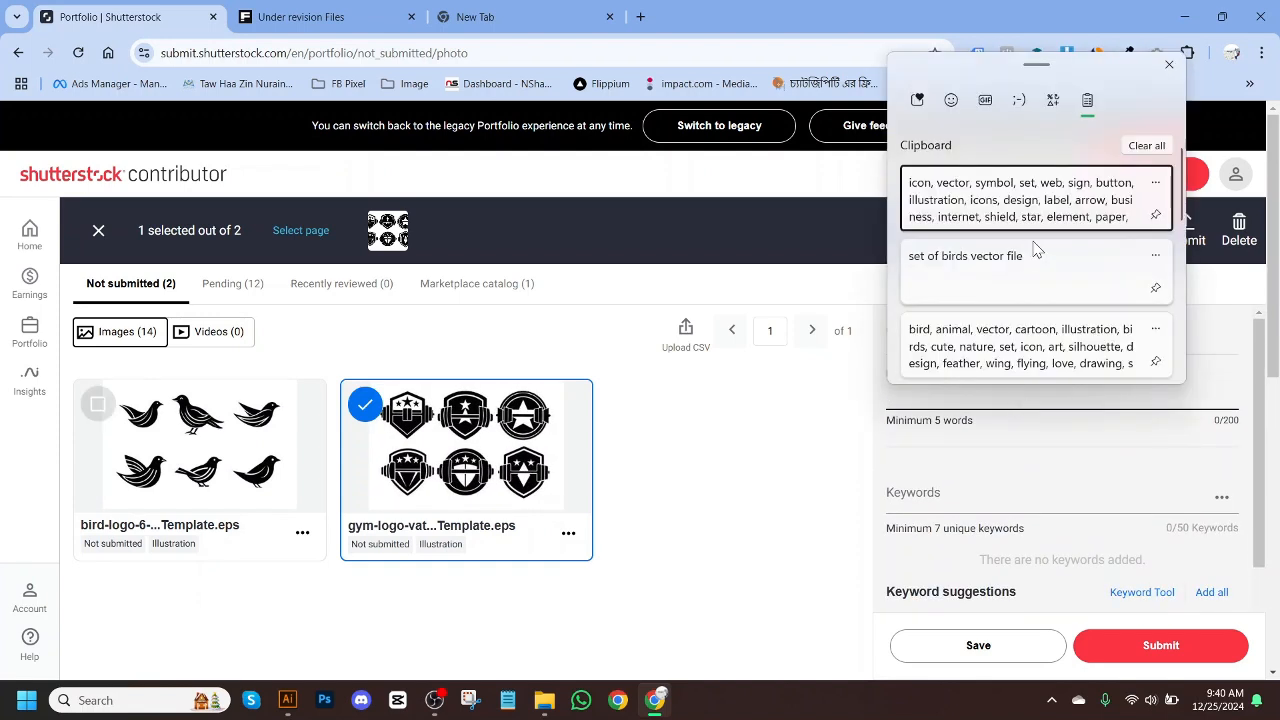
{"action": "scroll", "coordinate": [1037, 250], "scroll_direction": "down", "scroll_amount": 3}
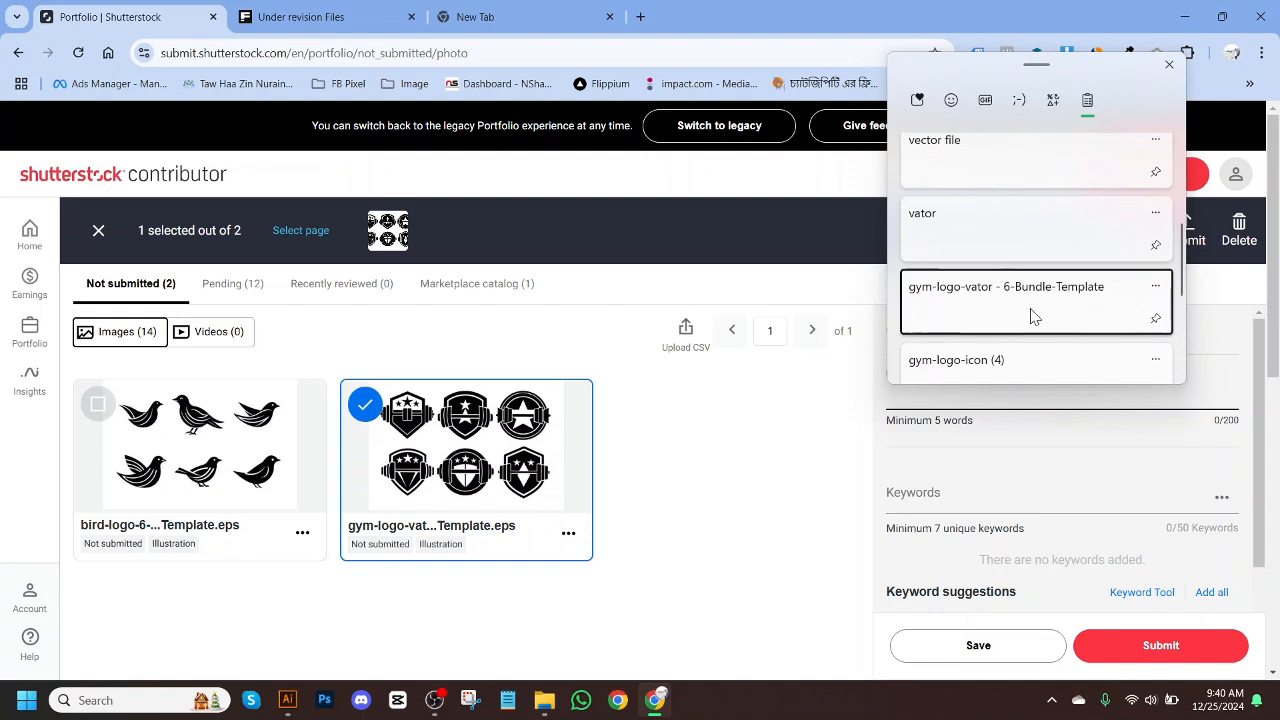
{"action": "left_click", "coordinate": [1034, 316]}
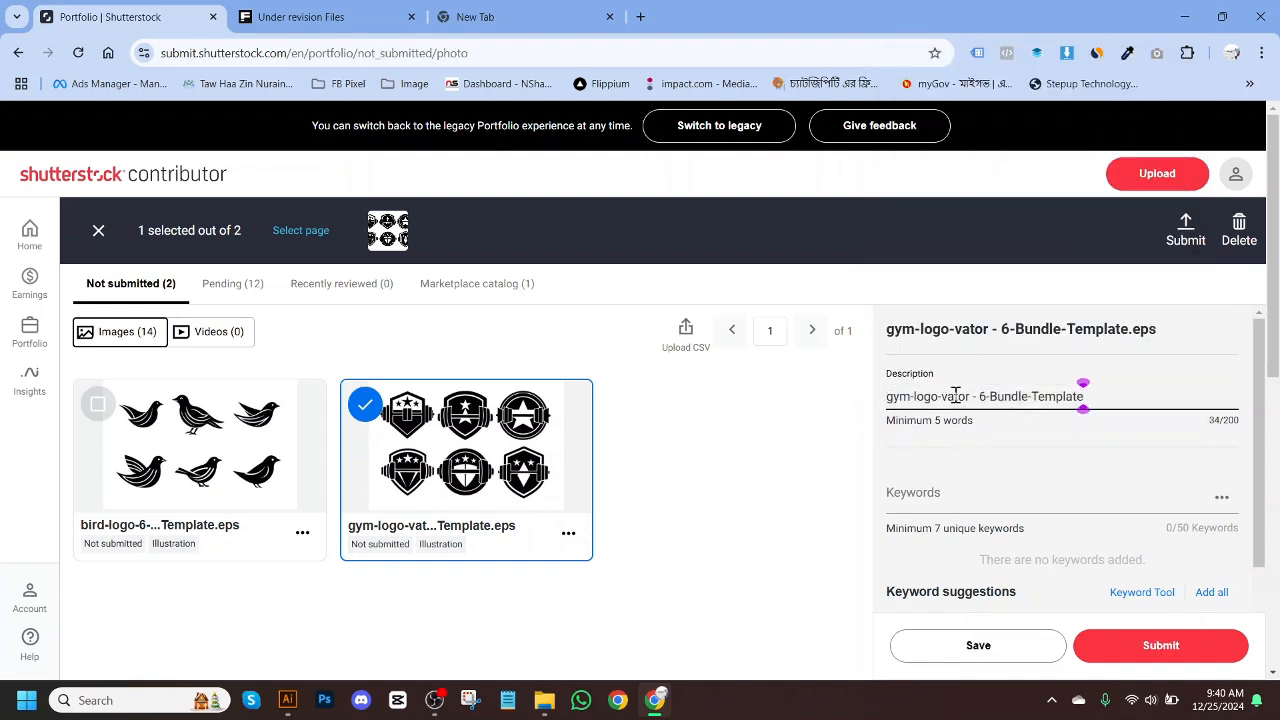
{"action": "scroll", "coordinate": [1187, 470], "scroll_direction": "down", "scroll_amount": 1}
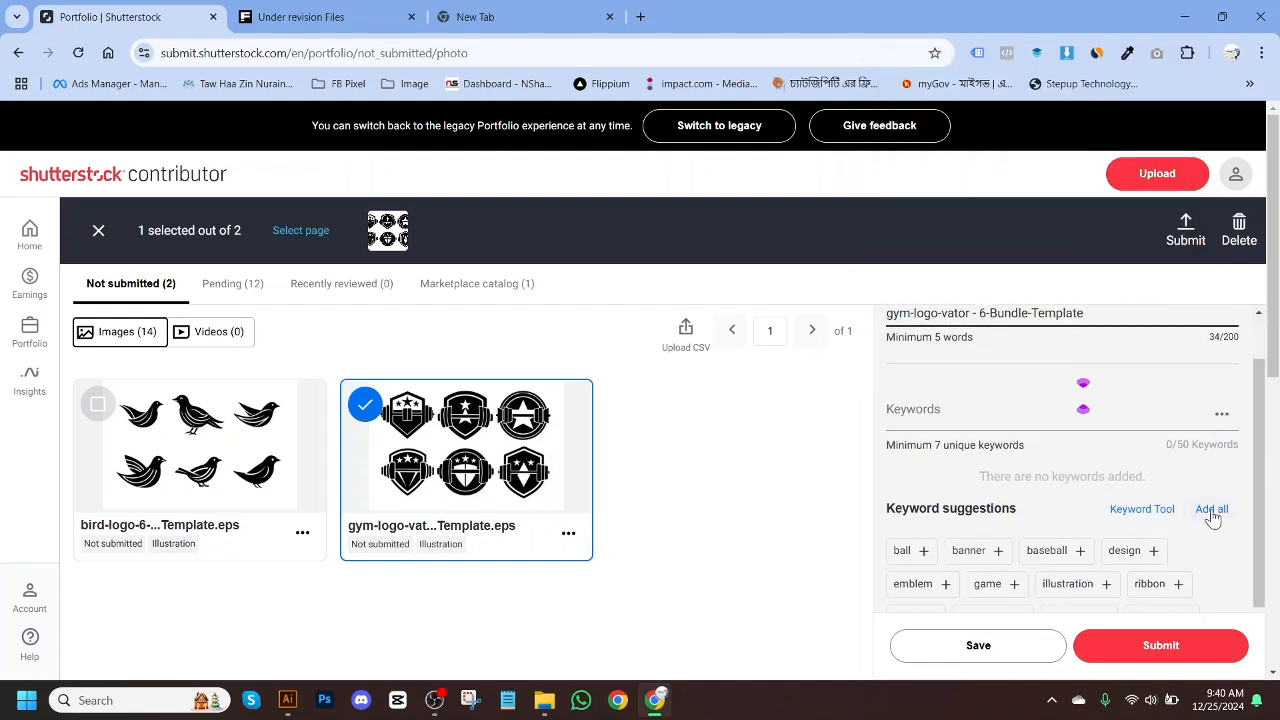
{"action": "left_click", "coordinate": [1211, 510]}
Look through the Category 1 options for one that suits the gym file.
{"action": "scroll", "coordinate": [1072, 457], "scroll_direction": "down", "scroll_amount": 3}
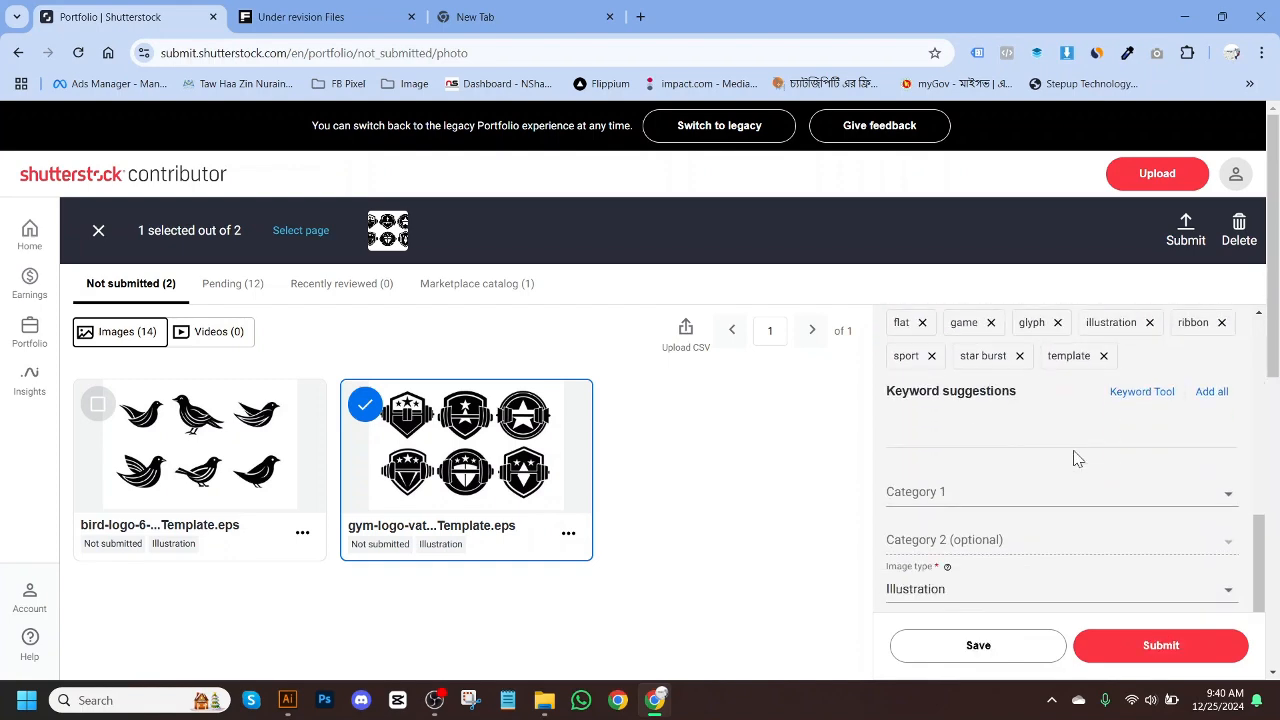
{"action": "left_click", "coordinate": [1075, 444]}
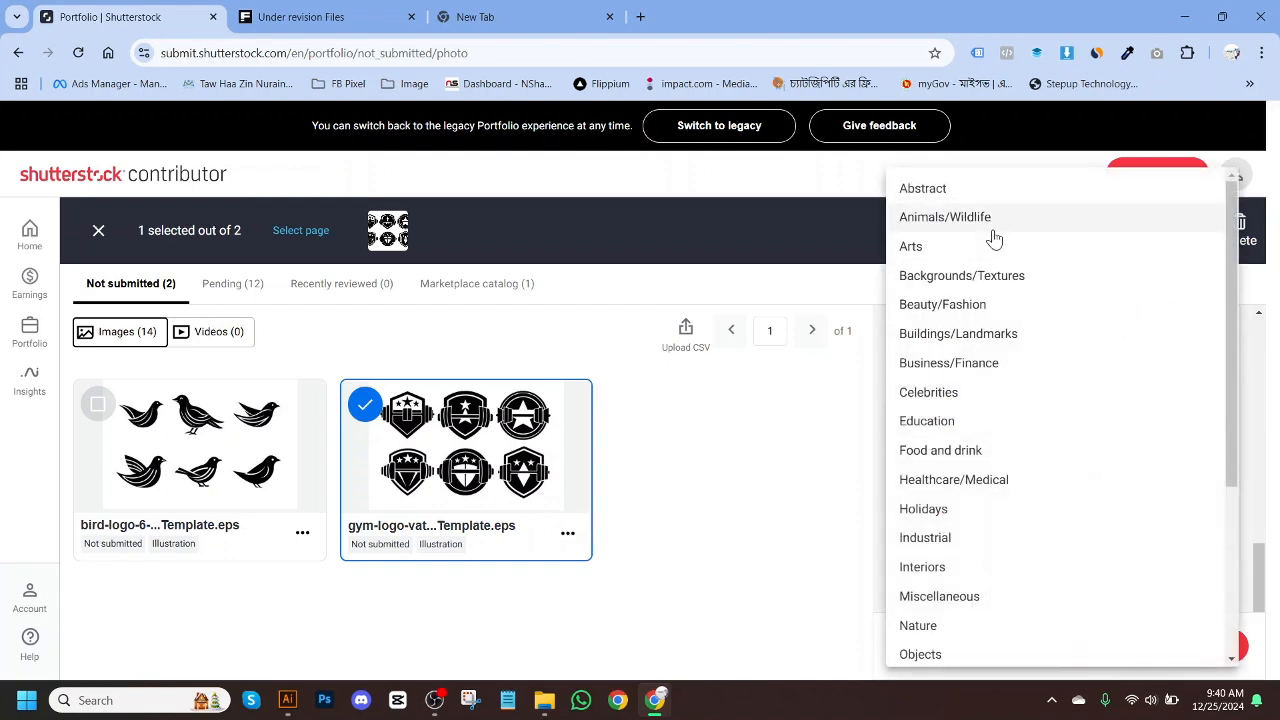
{"action": "scroll", "coordinate": [1062, 434], "scroll_direction": "down", "scroll_amount": 3}
{"action": "scroll", "coordinate": [1062, 434], "scroll_direction": "down", "scroll_amount": 2}
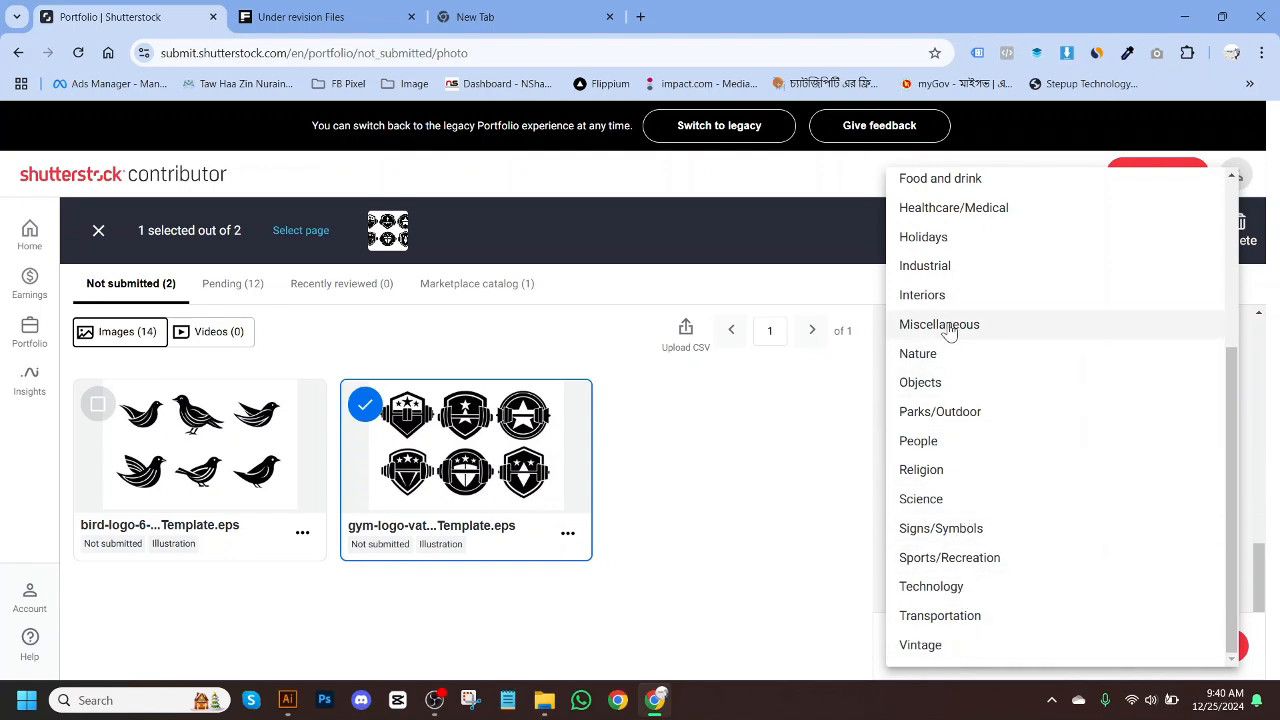
{"action": "scroll", "coordinate": [940, 315], "scroll_direction": "up", "scroll_amount": 2}
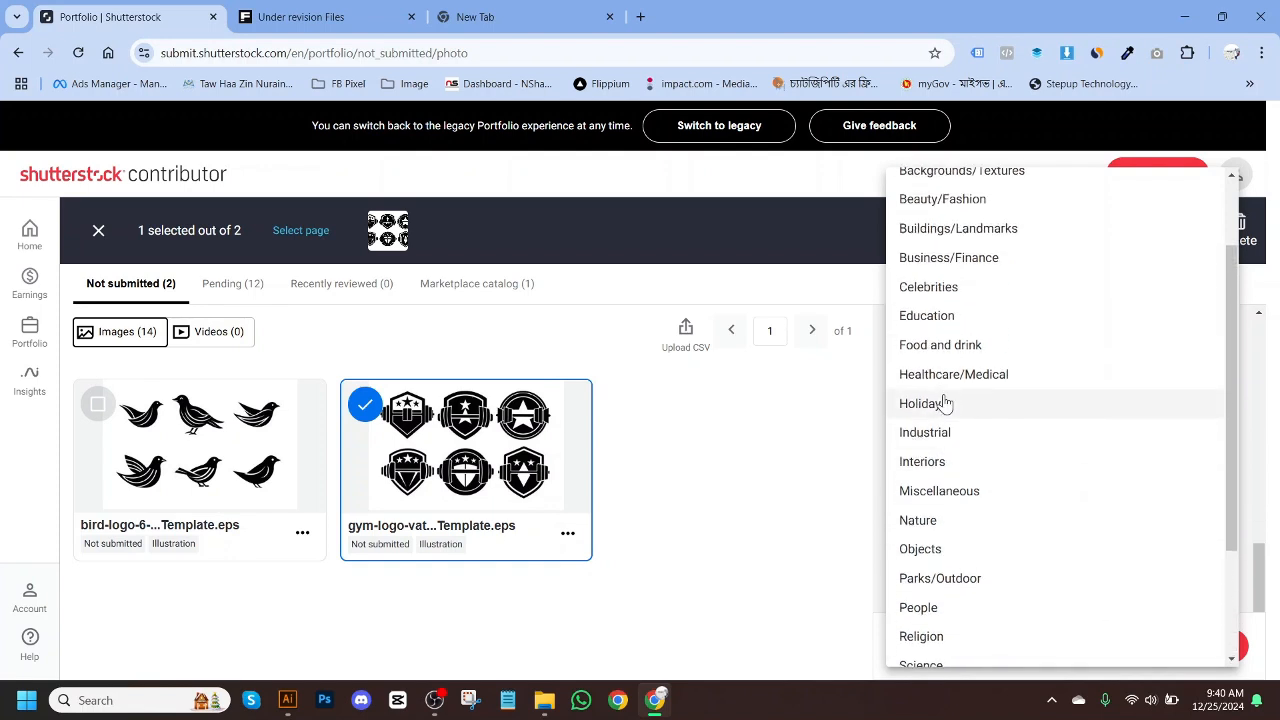
{"action": "scroll", "coordinate": [975, 385], "scroll_direction": "up", "scroll_amount": 2}
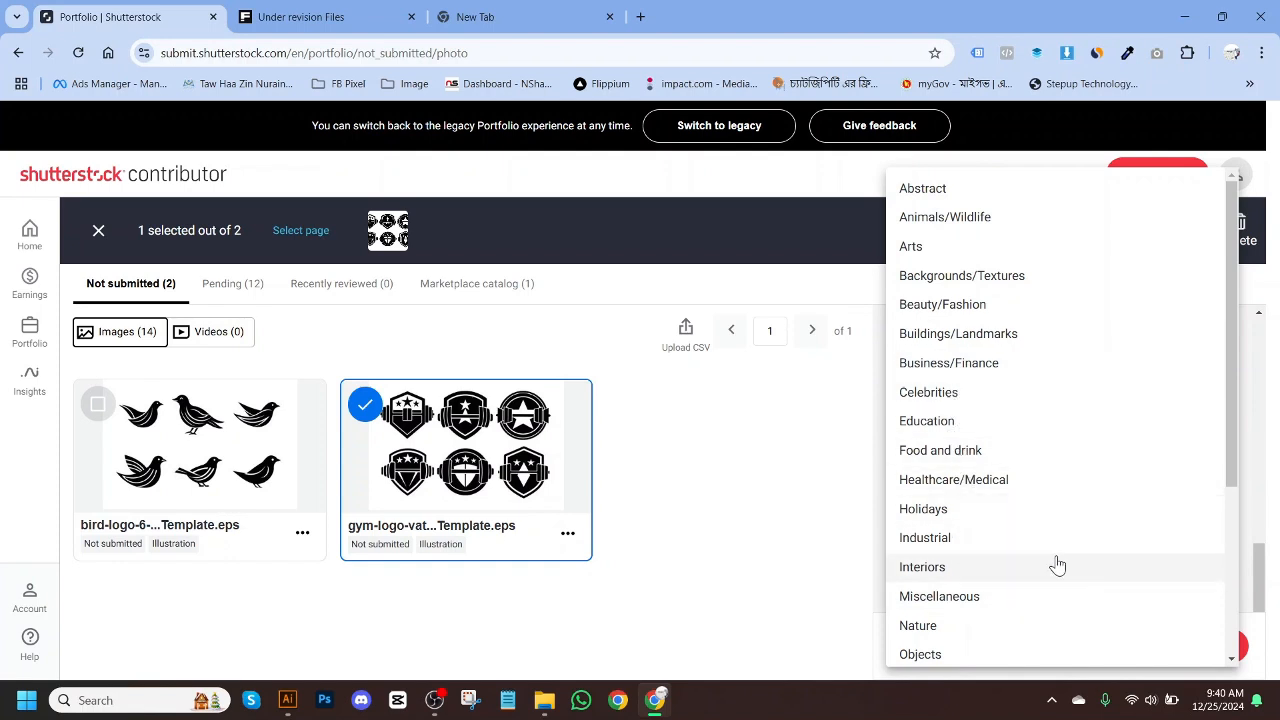
{"action": "scroll", "coordinate": [1066, 500], "scroll_direction": "down", "scroll_amount": 2}
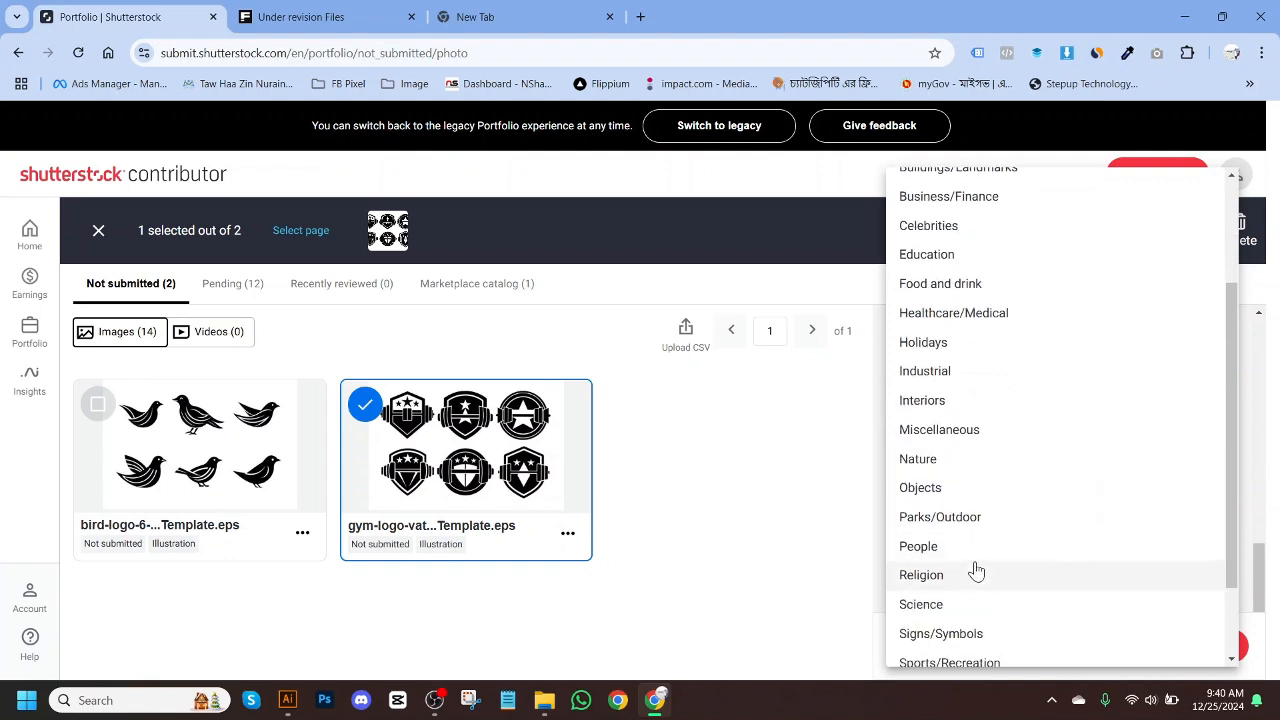
{"action": "scroll", "coordinate": [978, 520], "scroll_direction": "down", "scroll_amount": 1}
{"action": "scroll", "coordinate": [975, 518], "scroll_direction": "down", "scroll_amount": 1}
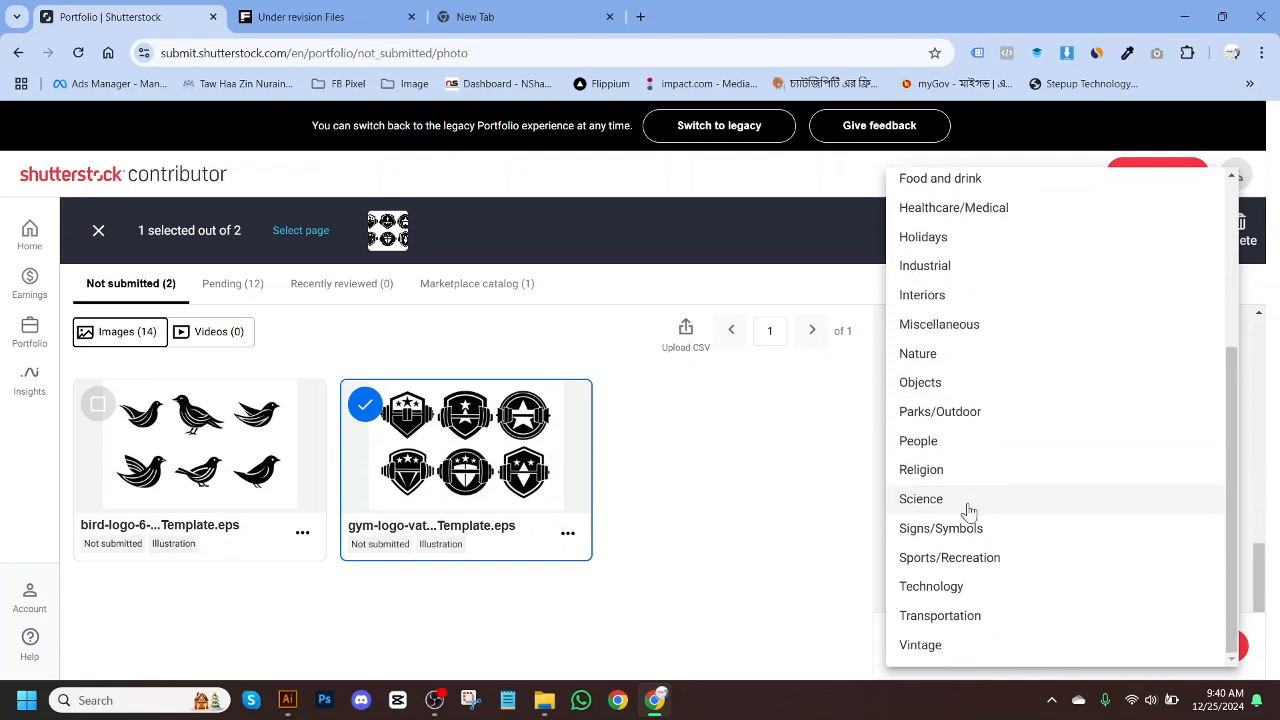
{"action": "left_click", "coordinate": [700, 505]}
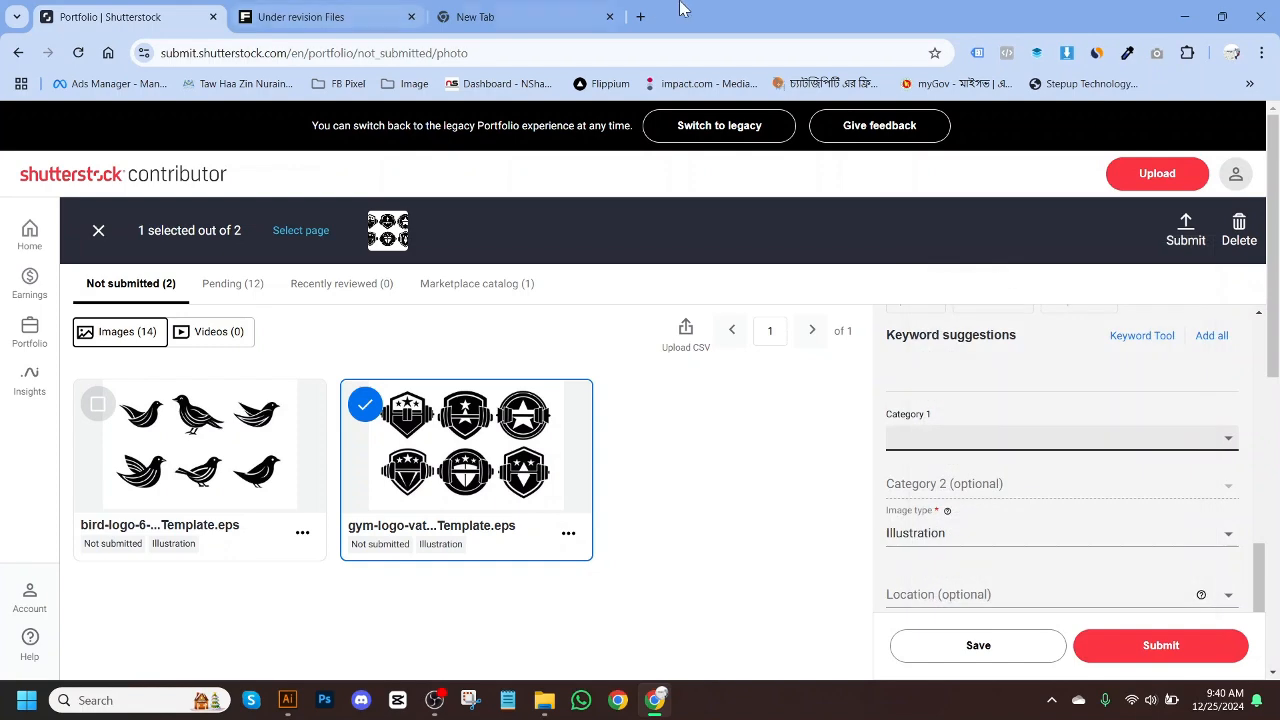
Open ChatGPT at chat.openai.com in the blank browser tab and close the Freepik "Under revision Files" tab.
{"action": "left_click", "coordinate": [505, 17]}
{"action": "left_click", "coordinate": [512, 47]}
{"action": "type", "text": "chat.openai.com"}
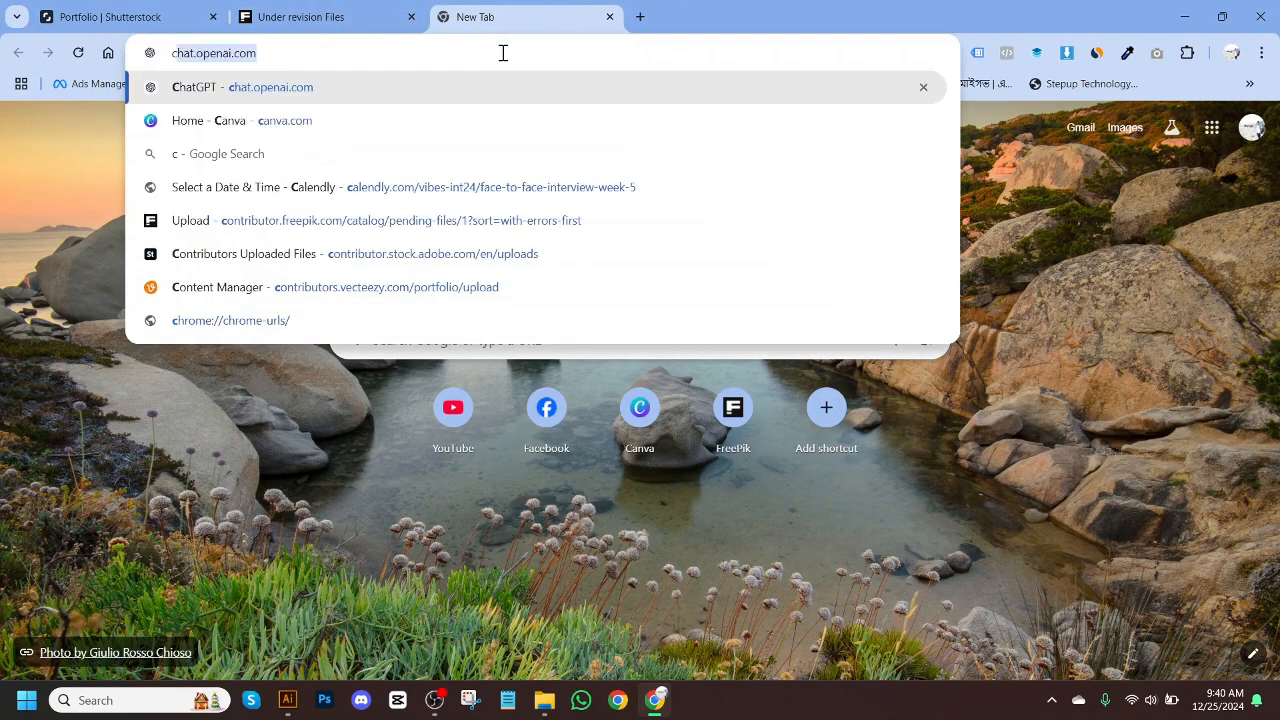
{"action": "key", "text": "Return"}
{"action": "left_click", "coordinate": [113, 12]}
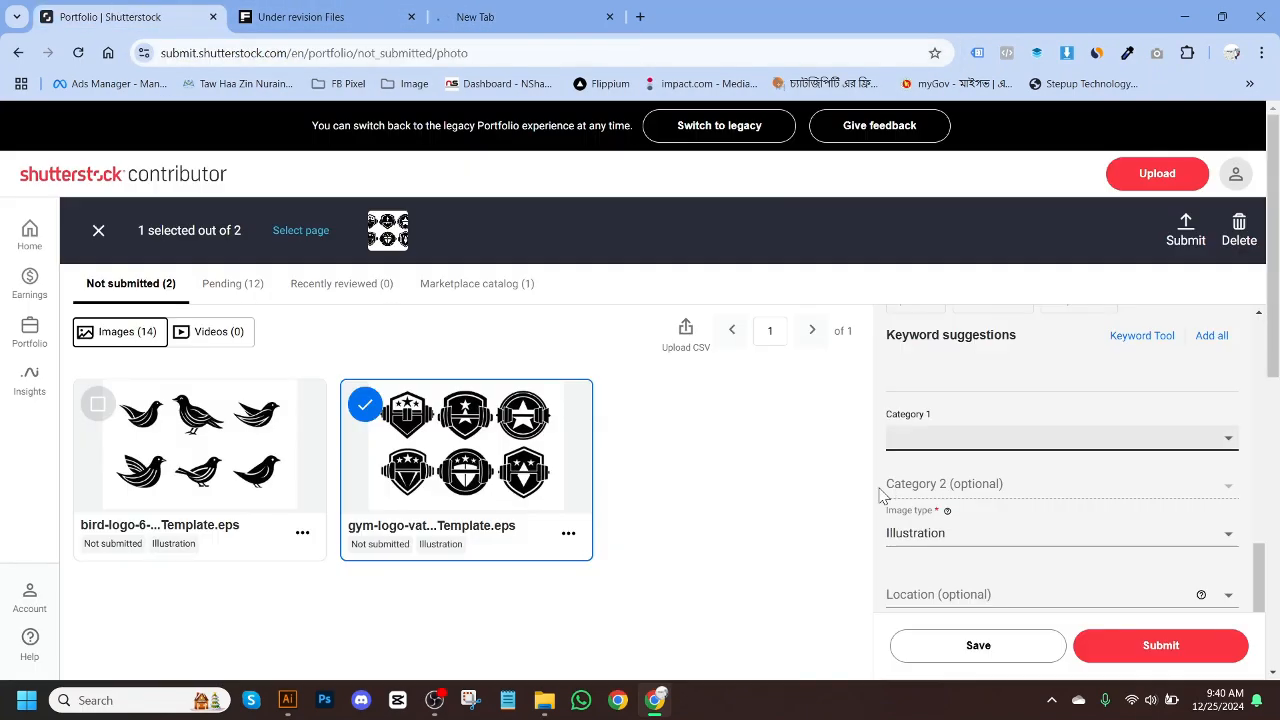
{"action": "left_click", "coordinate": [563, 12]}
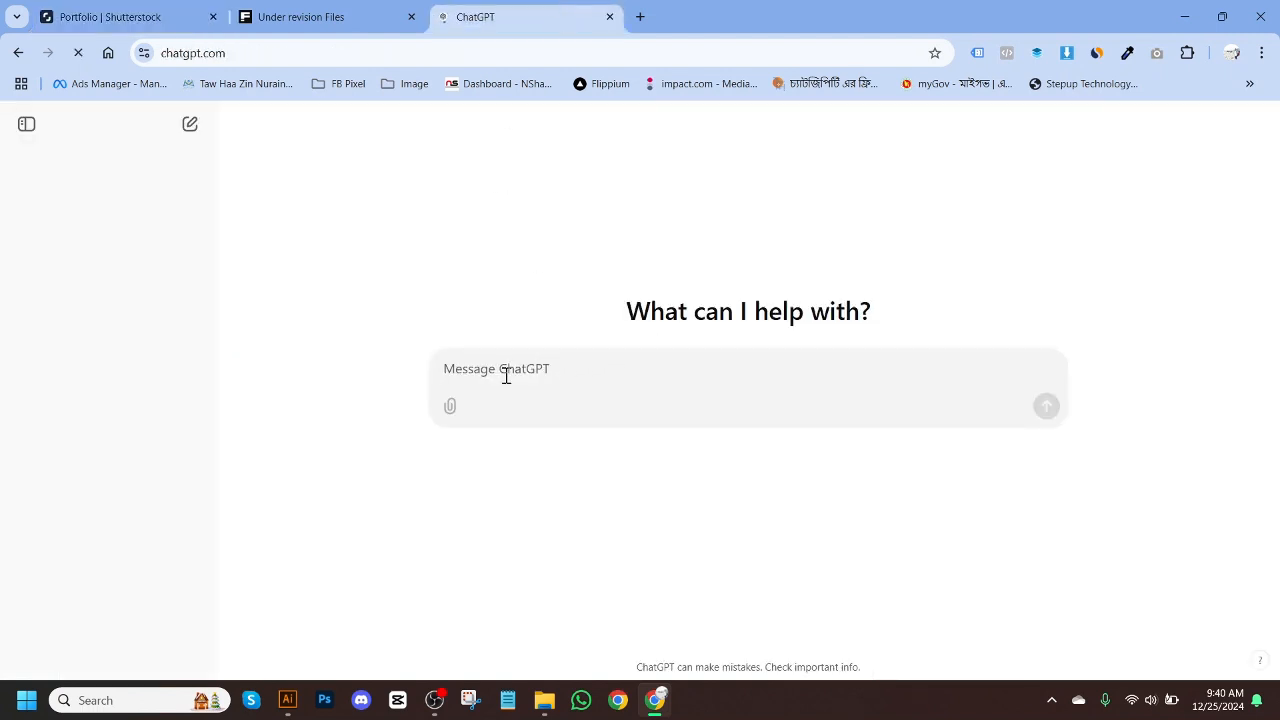
{"action": "left_click", "coordinate": [351, 12]}
{"action": "left_click", "coordinate": [411, 17]}
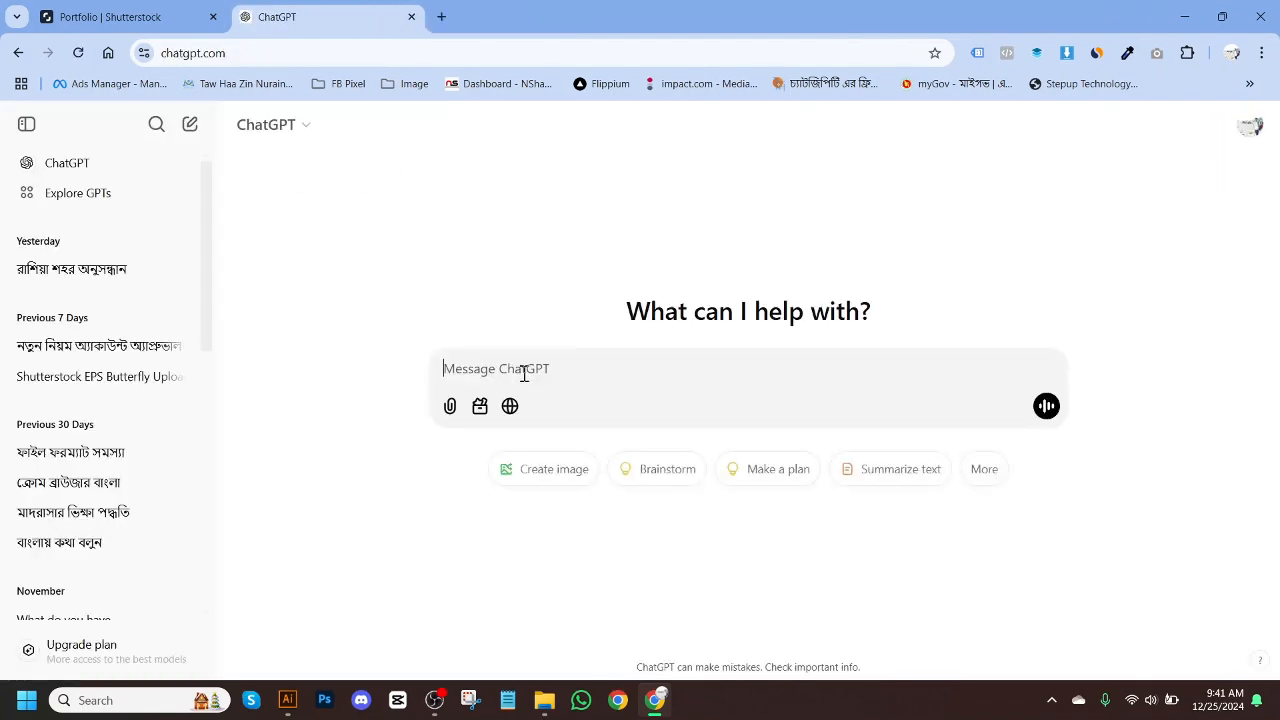
Ask ChatGPT "ami sutterstock e gym er vactor file upload koreci seta kon categoritei dibo bojteci na".
{"action": "type", "text": "ami s"}
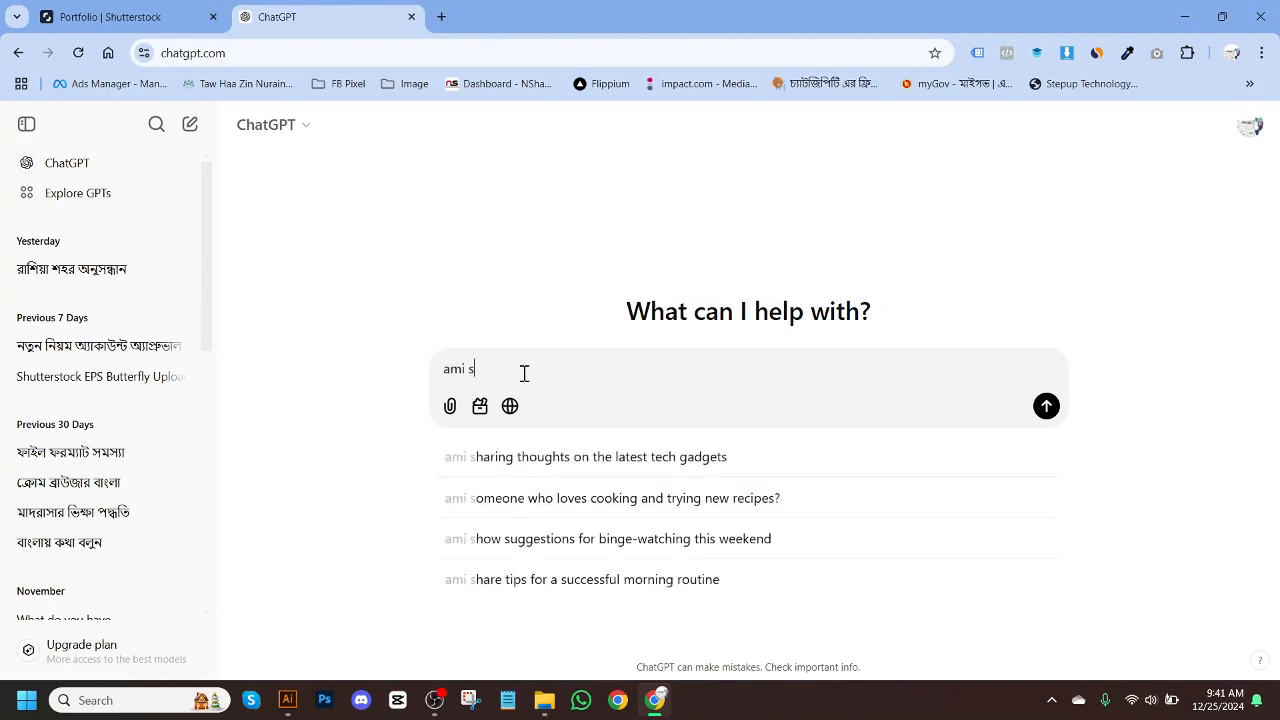
{"action": "type", "text": "utterstock e gym er vactor file upload koreci seta kon categoritei dibo bojteci na"}
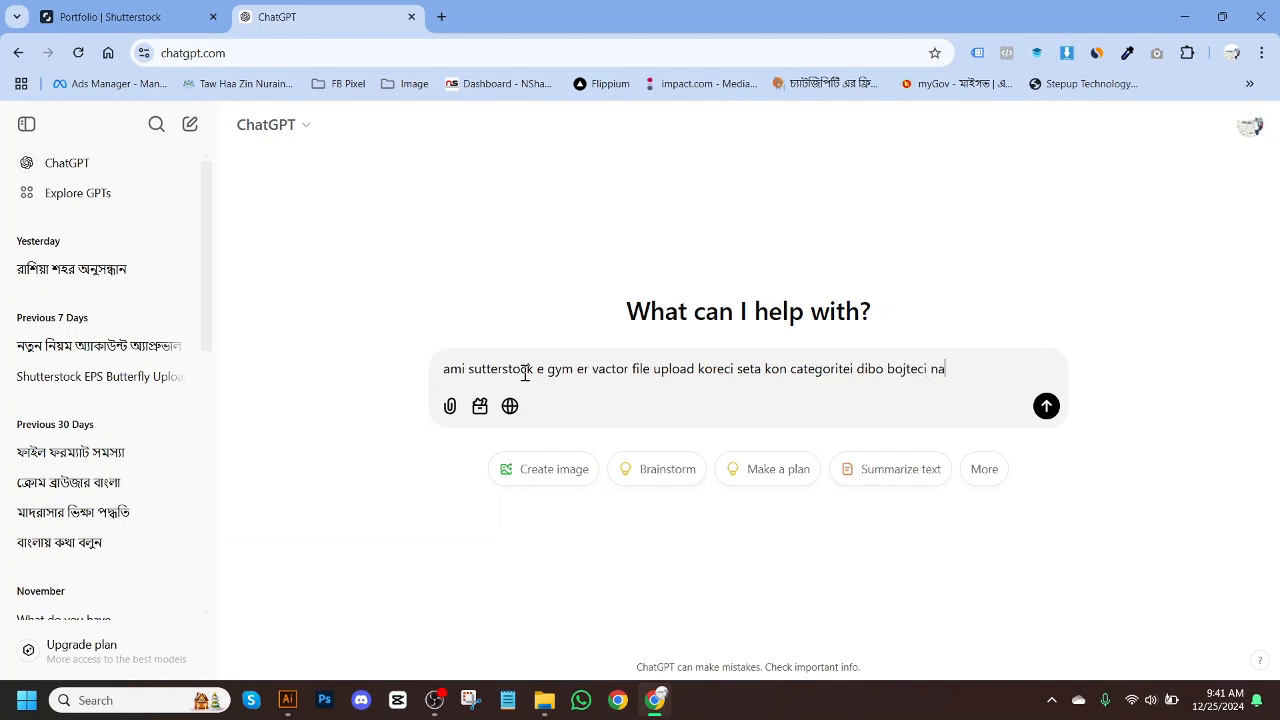
{"action": "key", "text": "Return"}
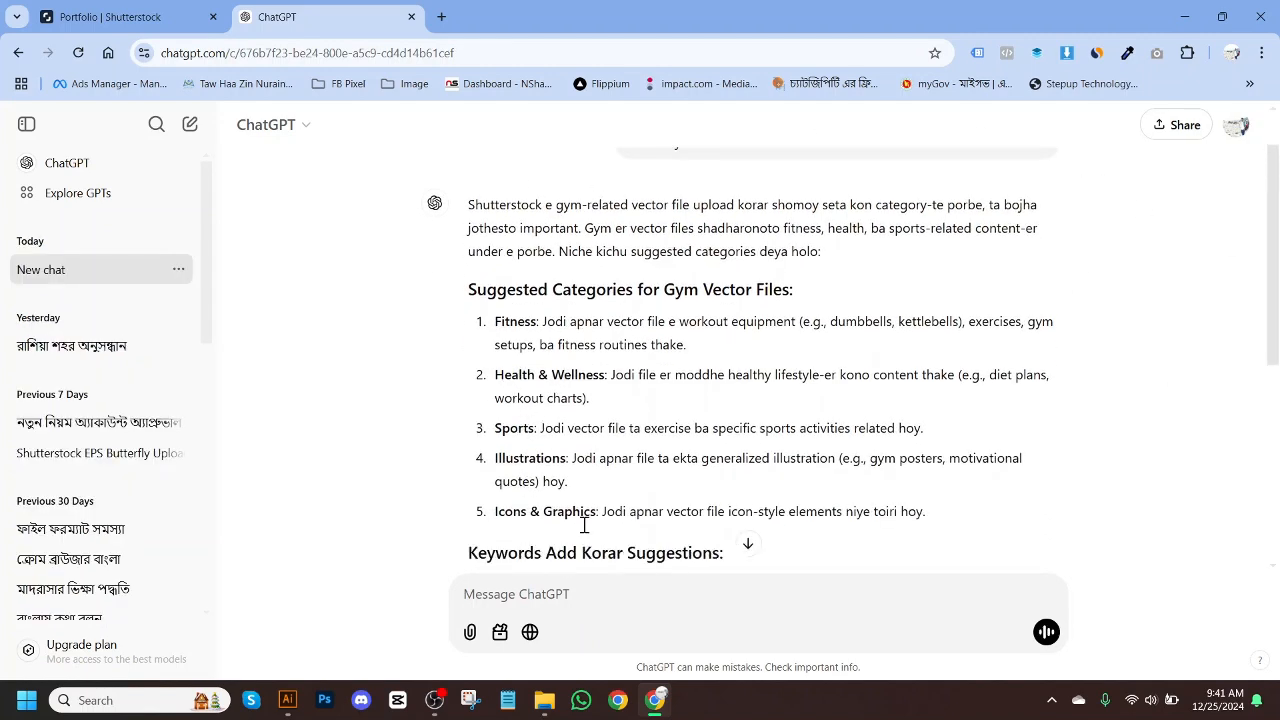
Return to the Shutterstock portfolio, set the gym file's Category 1 to Healthcare/Medical and review its details.
{"action": "left_click", "coordinate": [118, 14]}
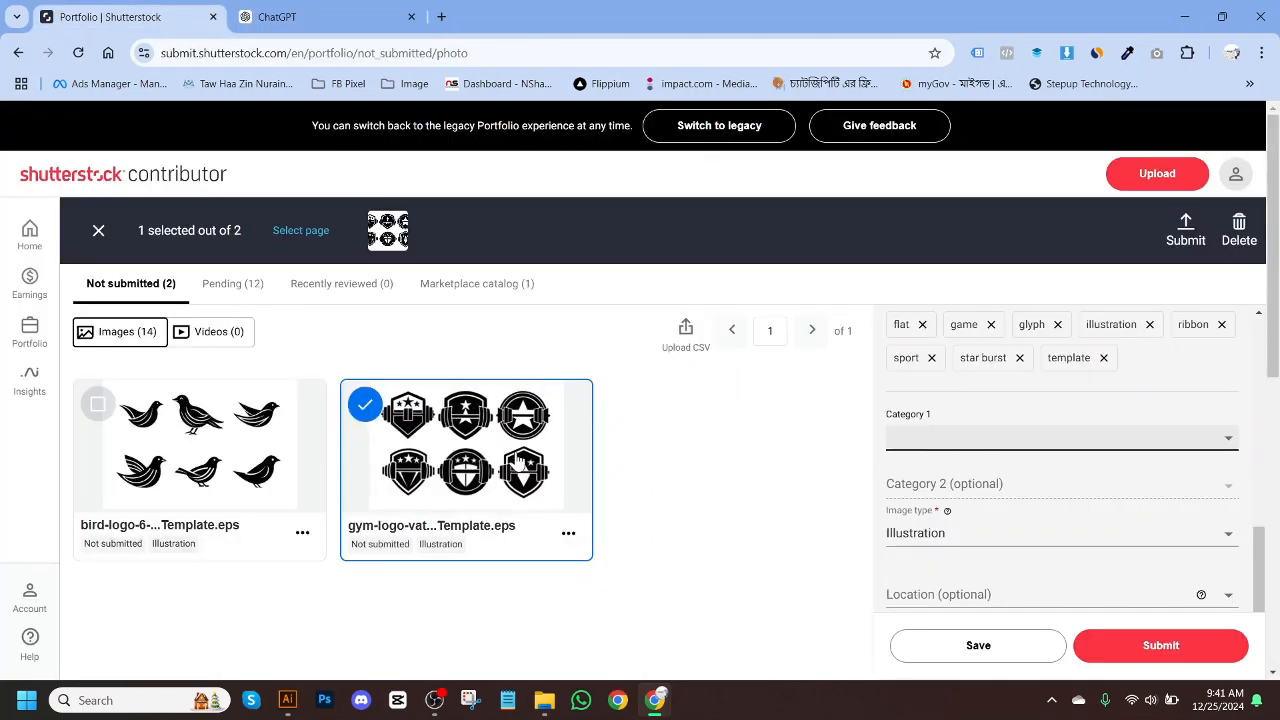
{"action": "left_click", "coordinate": [1104, 446]}
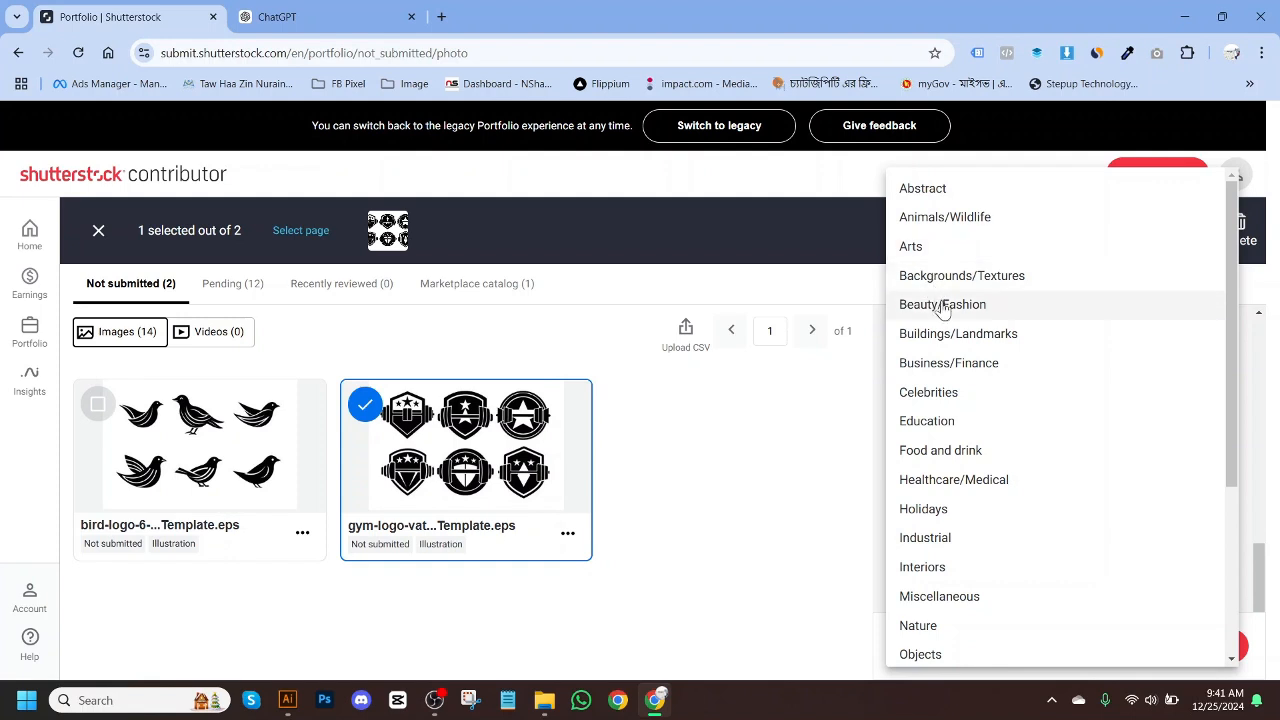
{"action": "left_click", "coordinate": [1017, 494]}
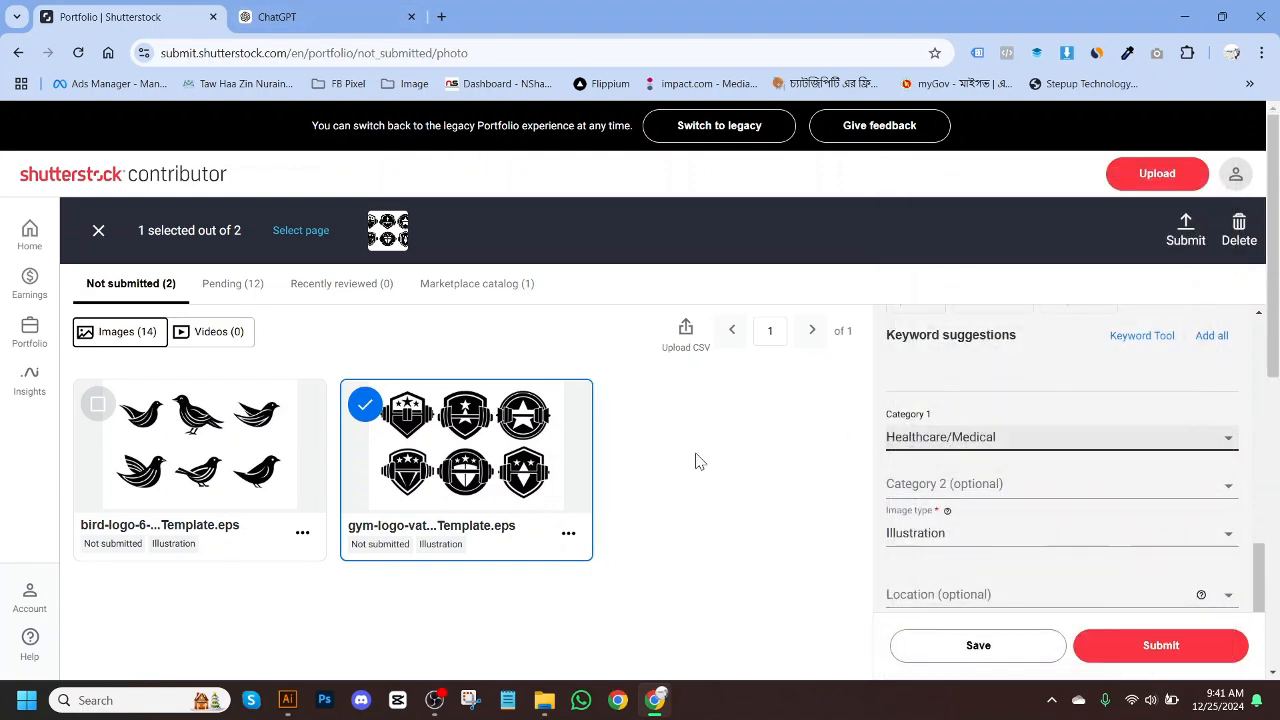
{"action": "left_click", "coordinate": [323, 14]}
{"action": "left_click", "coordinate": [140, 14]}
{"action": "scroll", "coordinate": [1180, 571], "scroll_direction": "down", "scroll_amount": 3}
{"action": "scroll", "coordinate": [1043, 466], "scroll_direction": "up", "scroll_amount": 6}
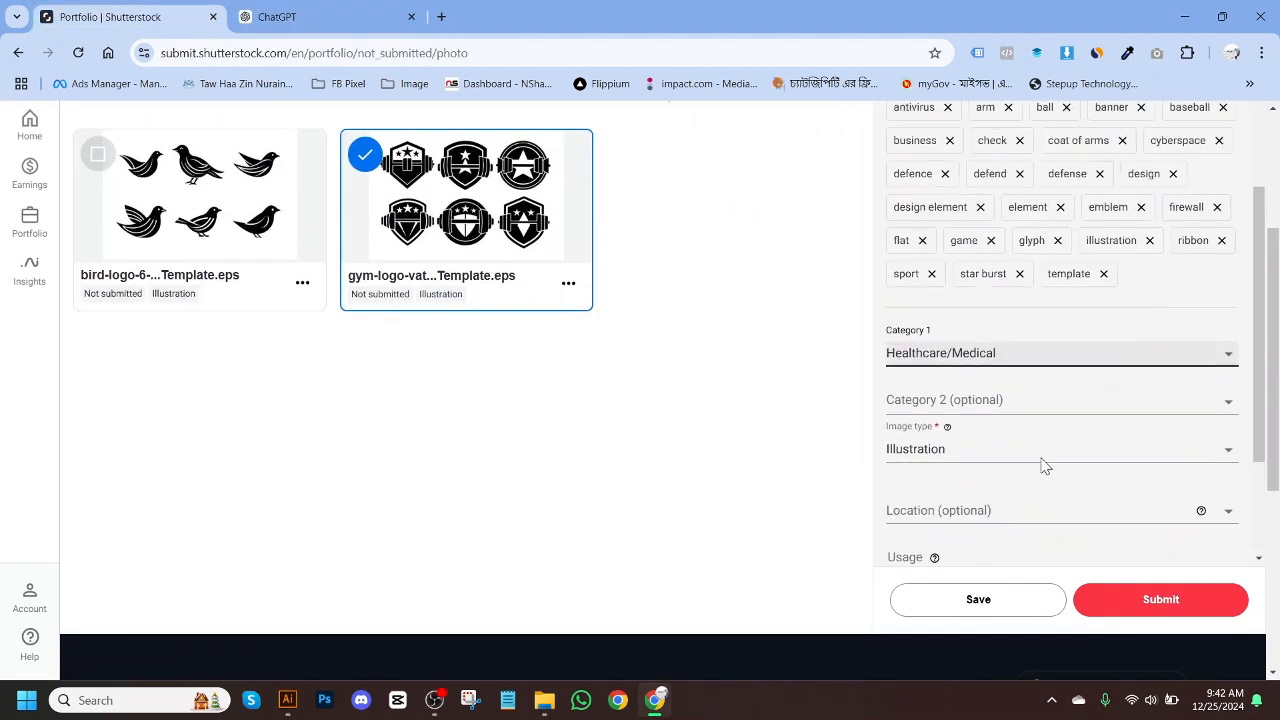
{"action": "scroll", "coordinate": [1077, 430], "scroll_direction": "up", "scroll_amount": 2}
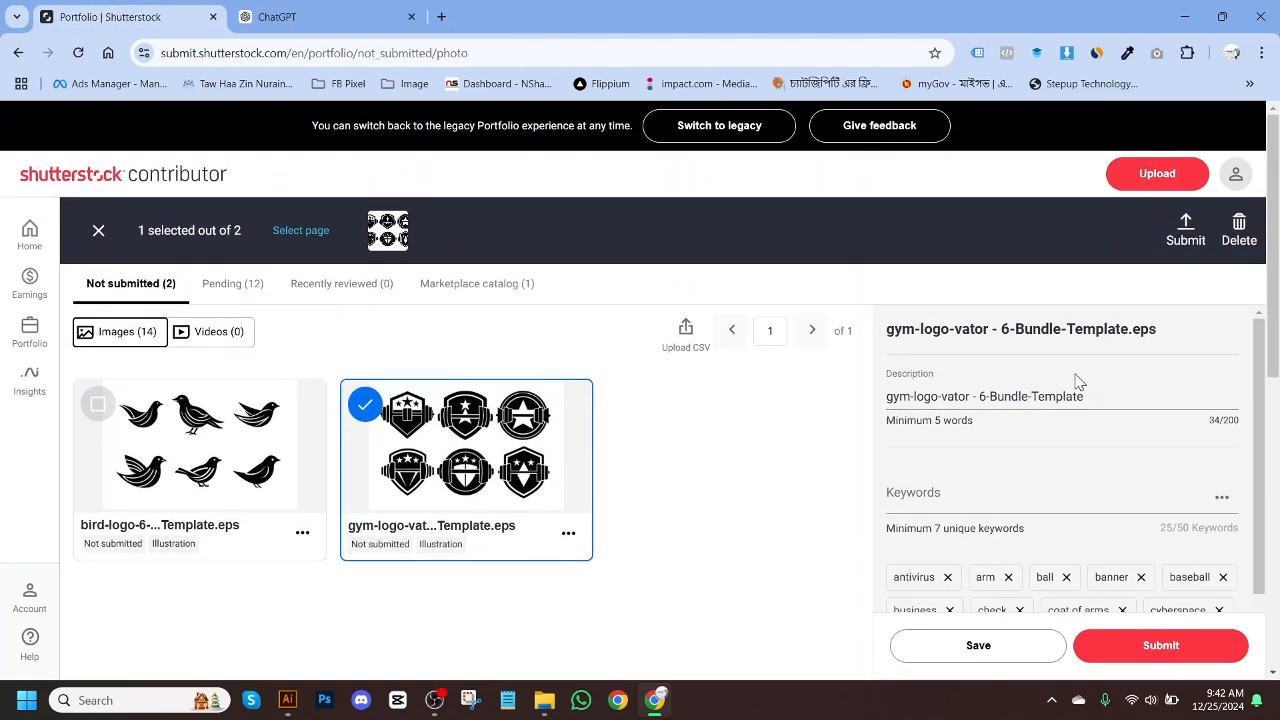
Save the gym file's details and submit it together with the bird file.
{"action": "left_click", "coordinate": [978, 645]}
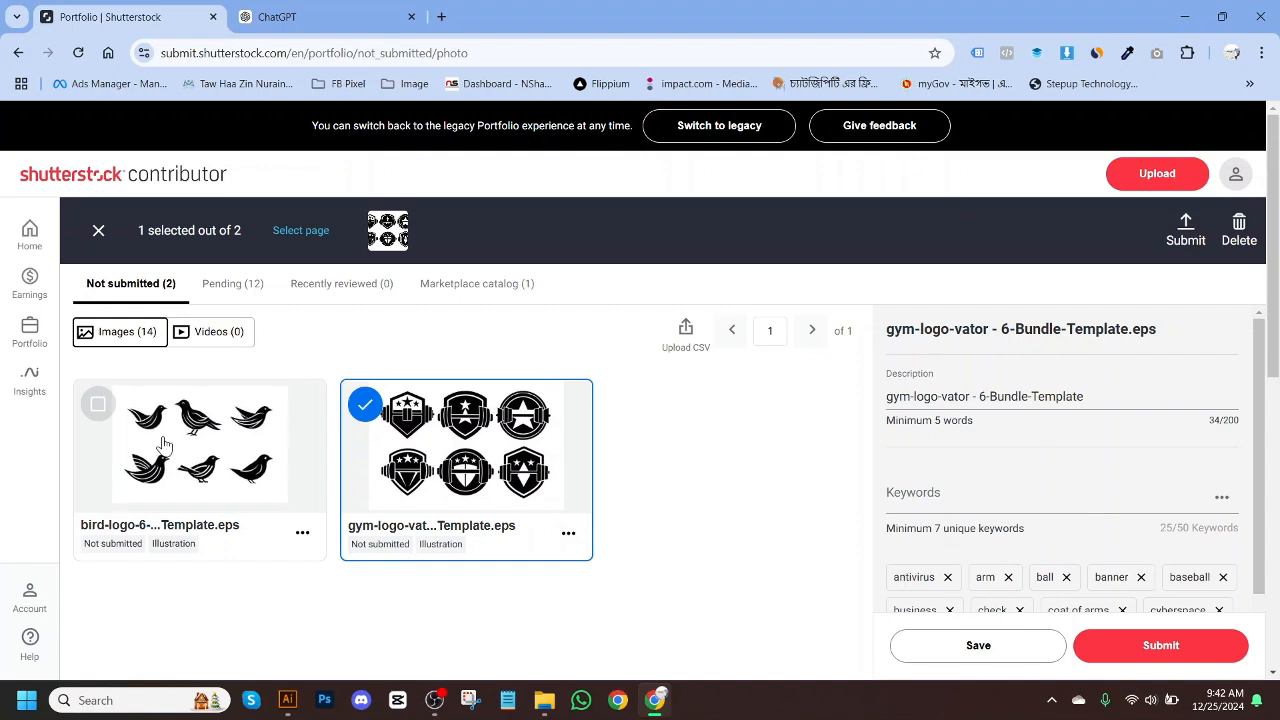
{"action": "left_click", "coordinate": [98, 404]}
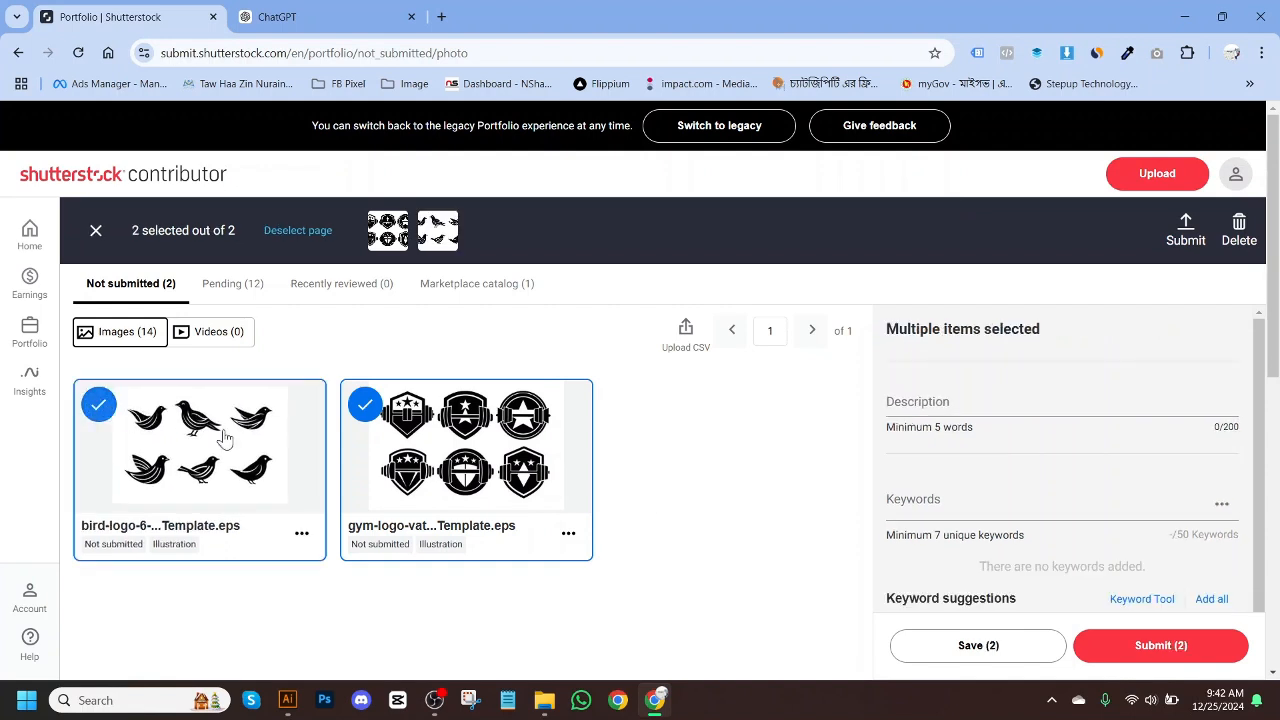
{"action": "left_click", "coordinate": [1162, 648]}
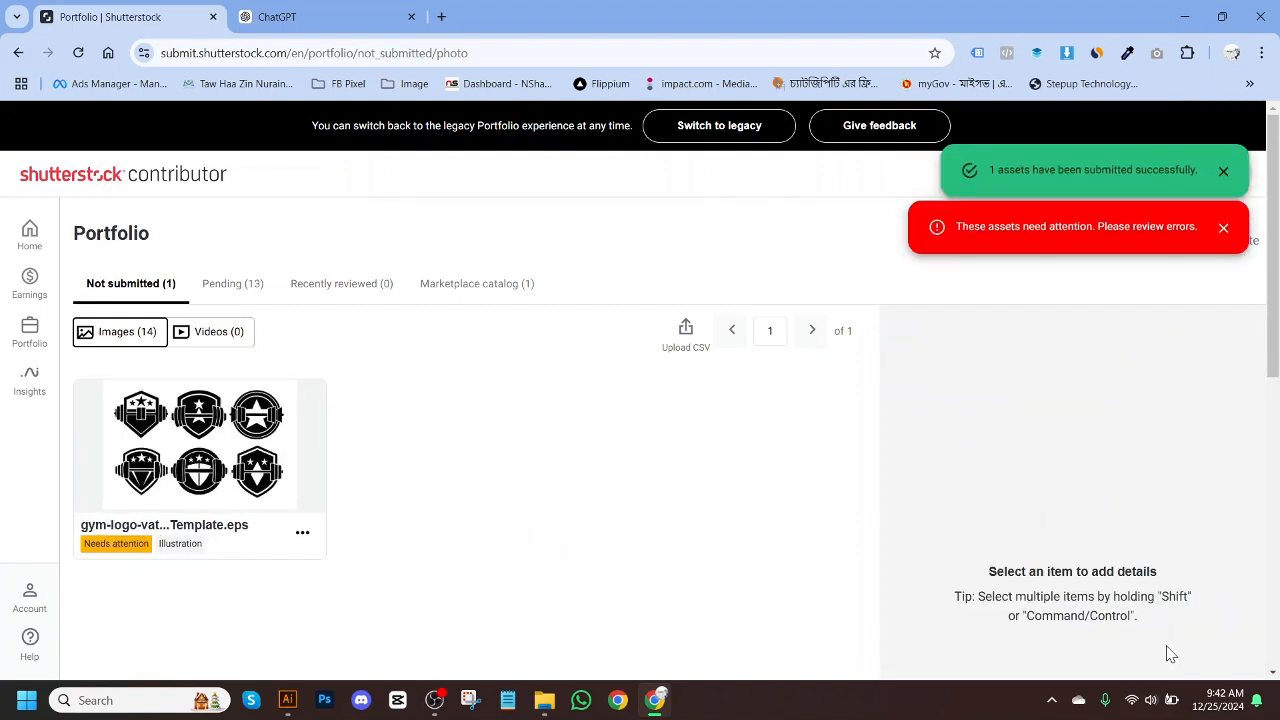
Reopen the gym file and reword its description to start with "gym vector file", followed by "6-Bundle Template" with fewer hyphens.
{"action": "left_click", "coordinate": [155, 425]}
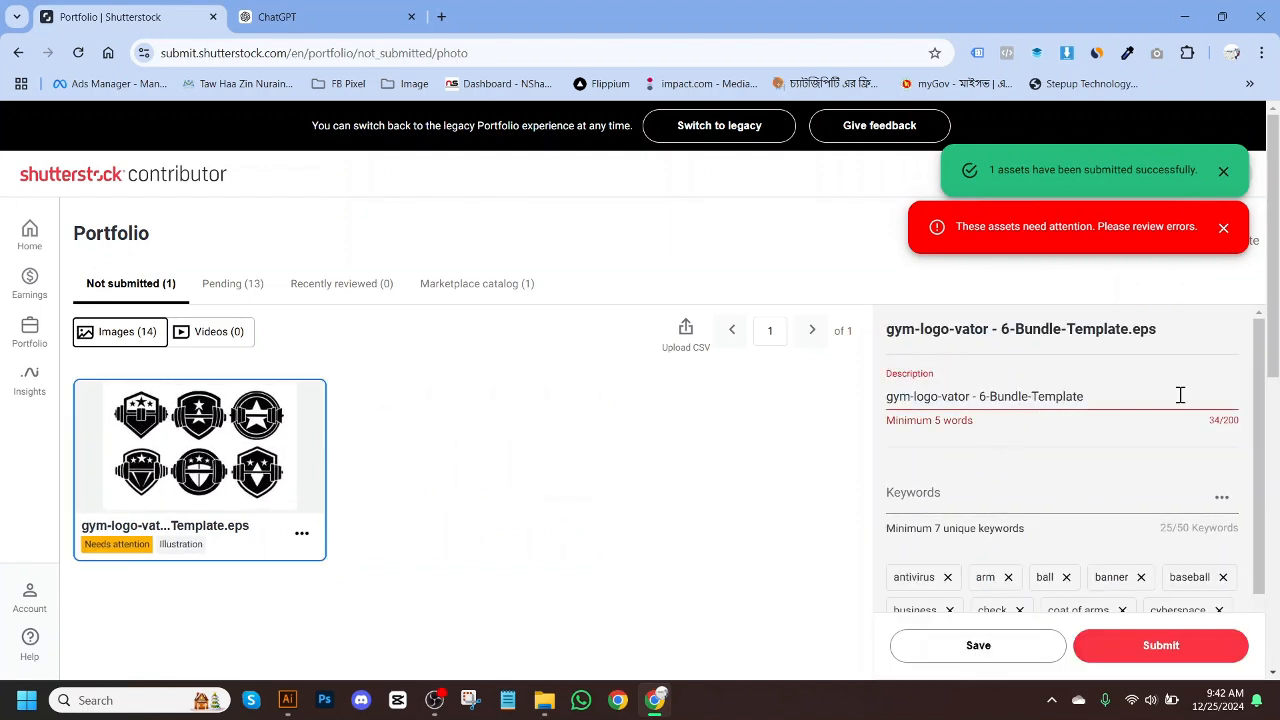
{"action": "left_click", "coordinate": [1037, 395]}
{"action": "key", "text": "BackSpace"}
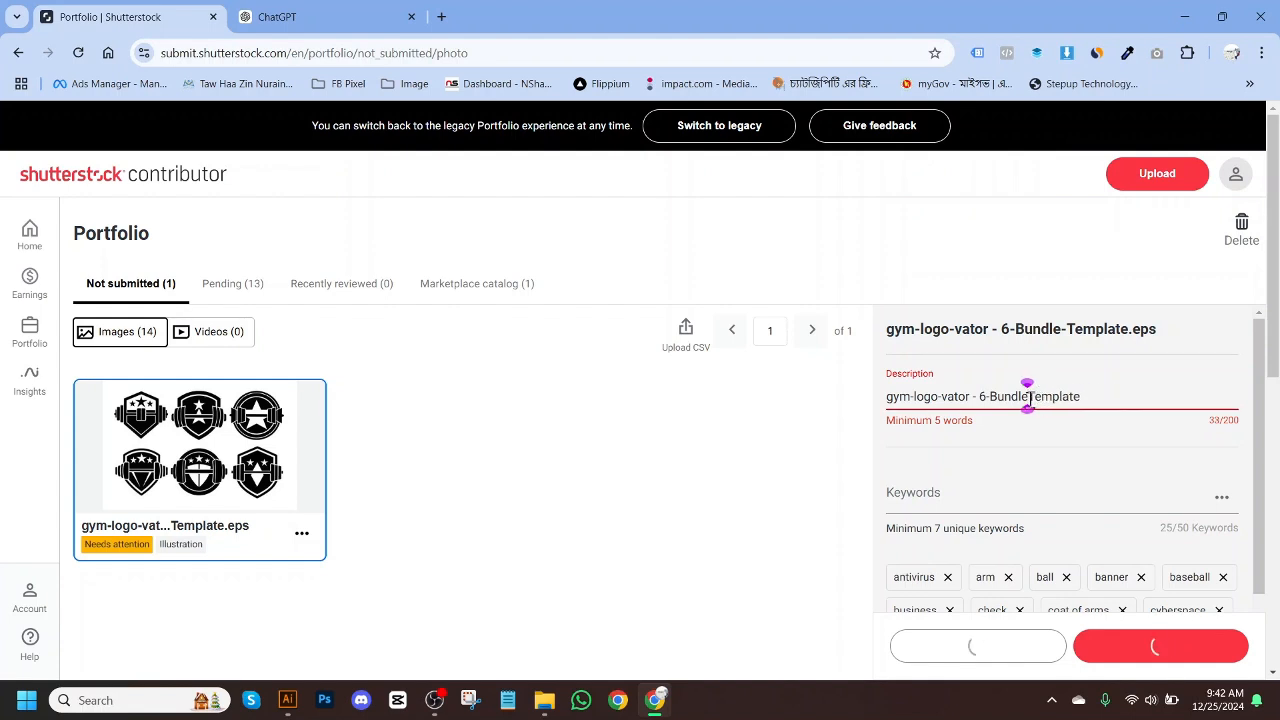
{"action": "left_click", "coordinate": [979, 395]}
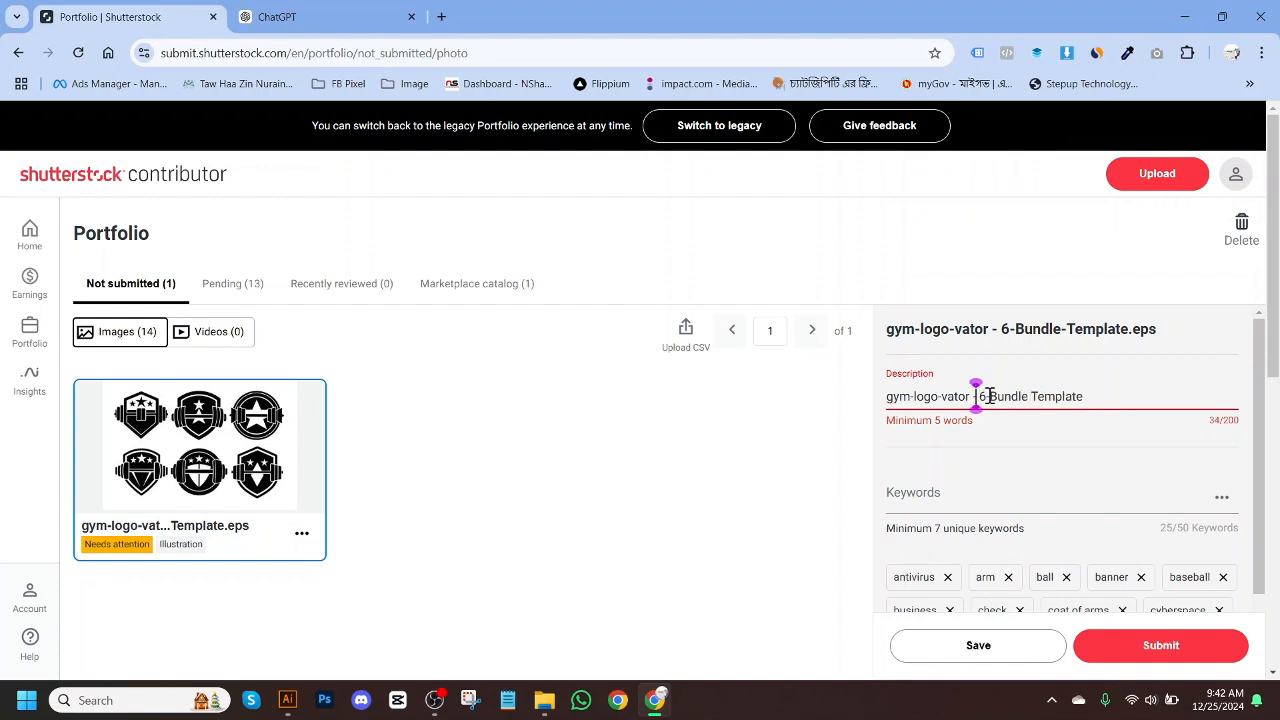
{"action": "key", "text": "BackSpace"}
{"action": "left_click_drag", "start_coordinate": [944, 398], "coordinate": [922, 397]}
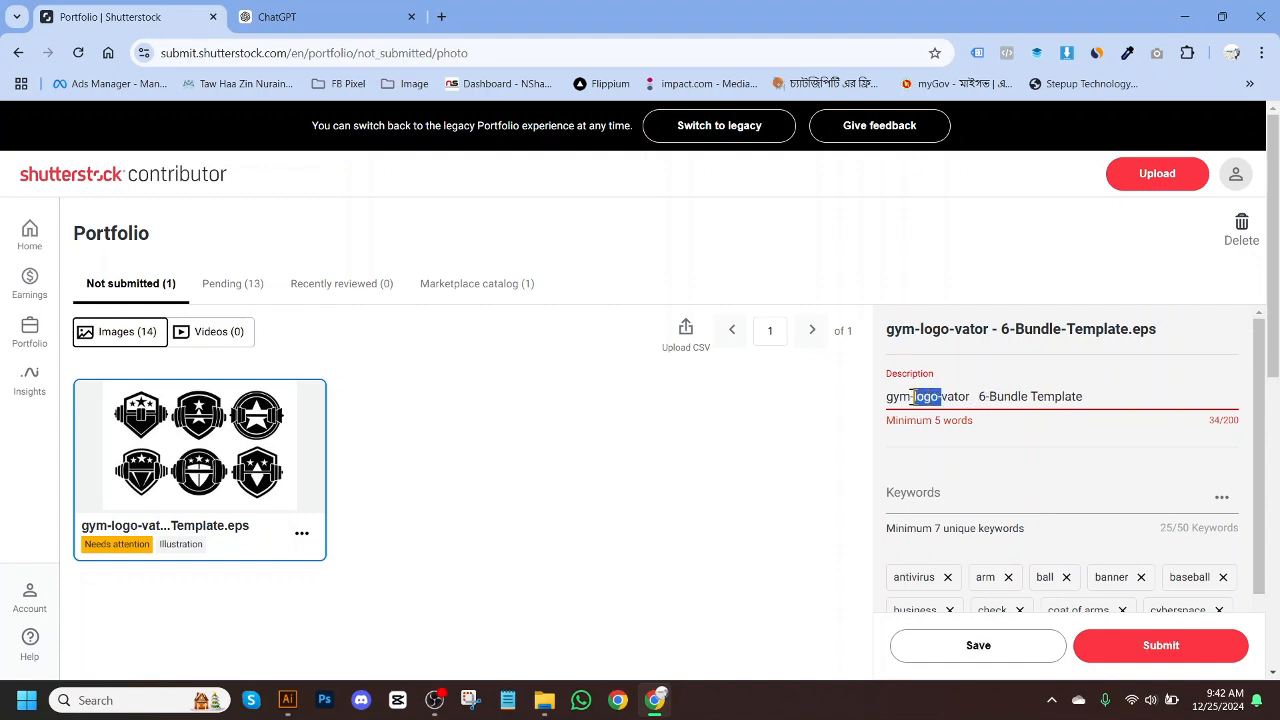
{"action": "key", "text": "BackSpace"}
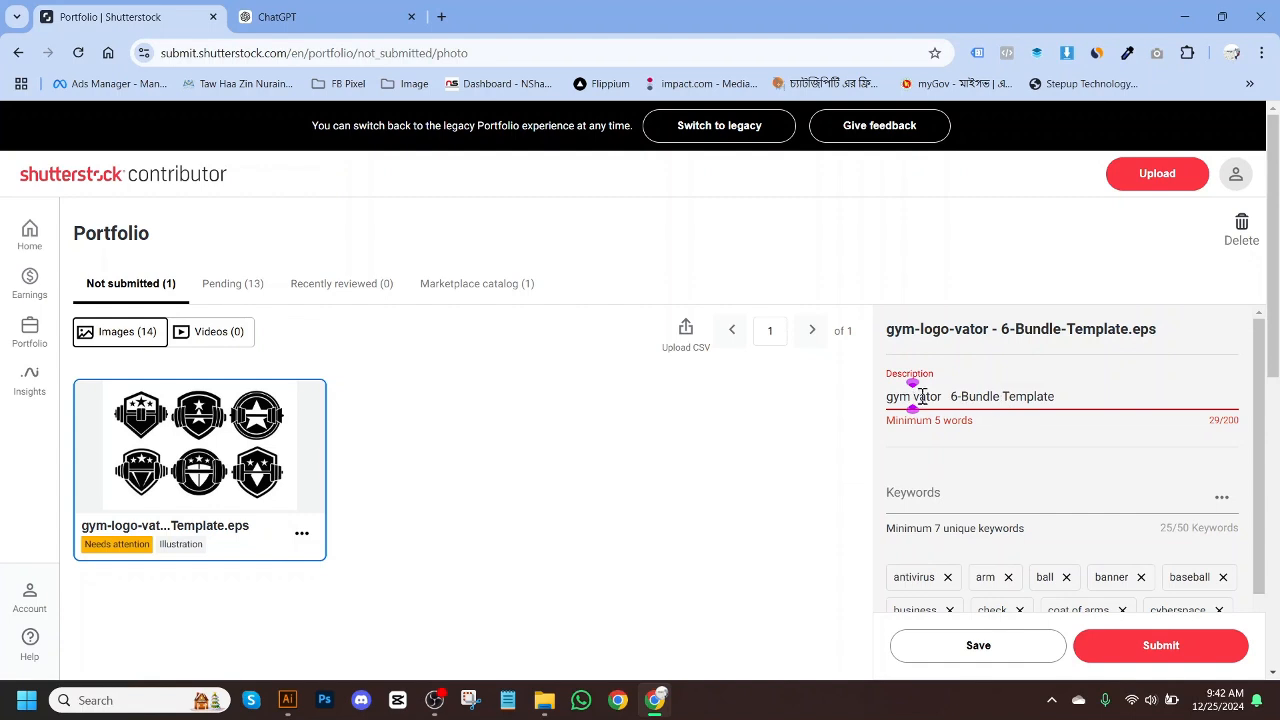
{"action": "double_click", "coordinate": [922, 397]}
{"action": "key", "text": "super+v"}
{"action": "scroll", "coordinate": [1037, 265], "scroll_direction": "down", "scroll_amount": 3}
{"action": "left_click", "coordinate": [1043, 210]}
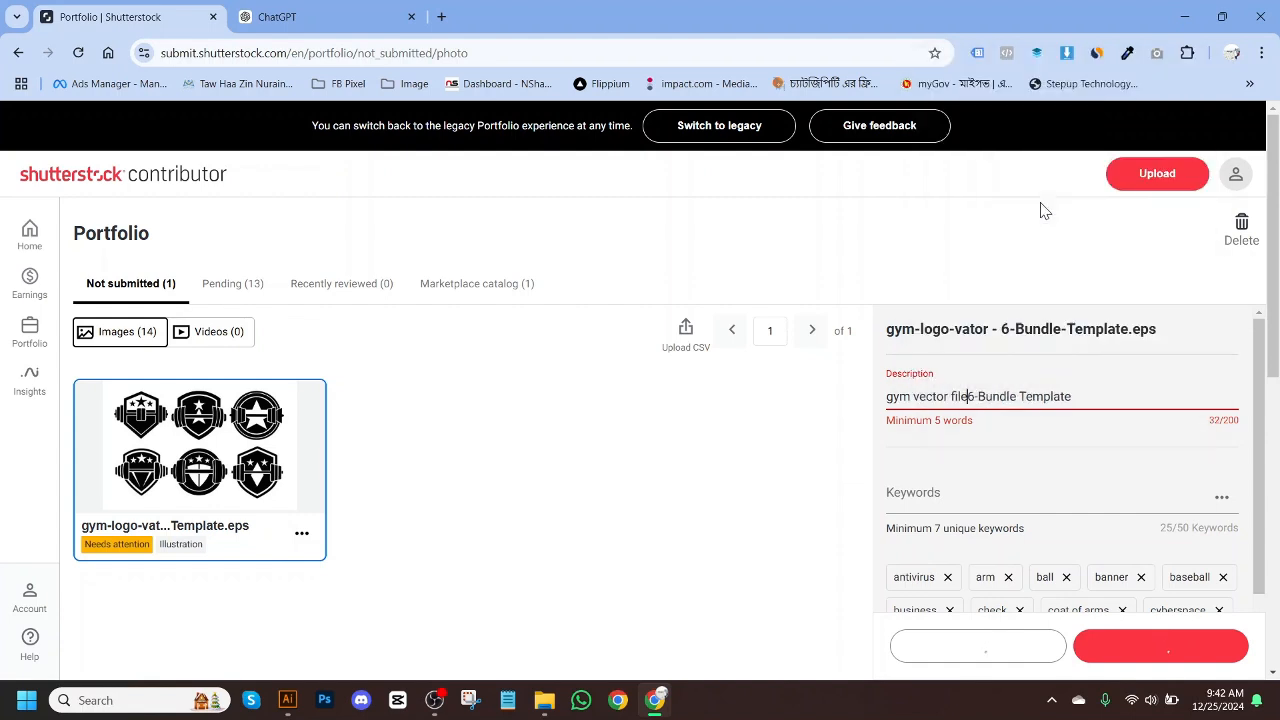
Check the gym file's remaining details, save them and submit the file for review.
{"action": "scroll", "coordinate": [1114, 451], "scroll_direction": "down", "scroll_amount": 3}
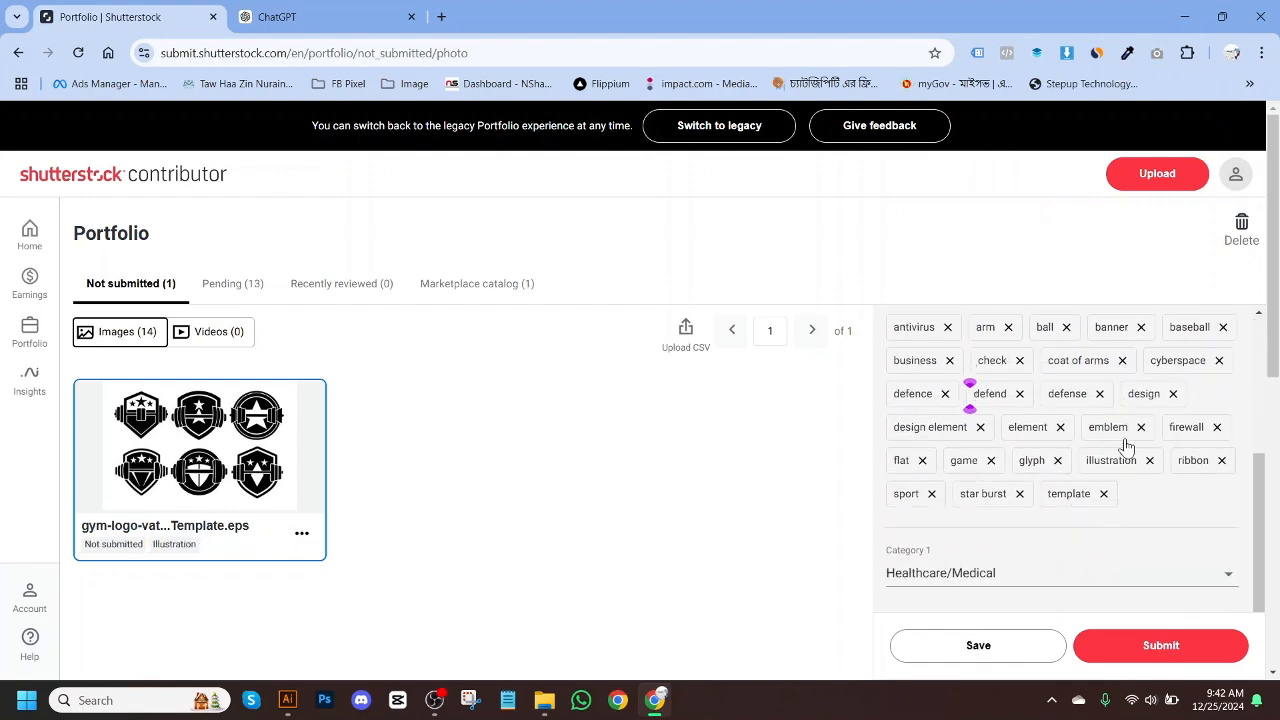
{"action": "scroll", "coordinate": [1125, 445], "scroll_direction": "down", "scroll_amount": 6}
{"action": "scroll", "coordinate": [1131, 417], "scroll_direction": "up", "scroll_amount": 2}
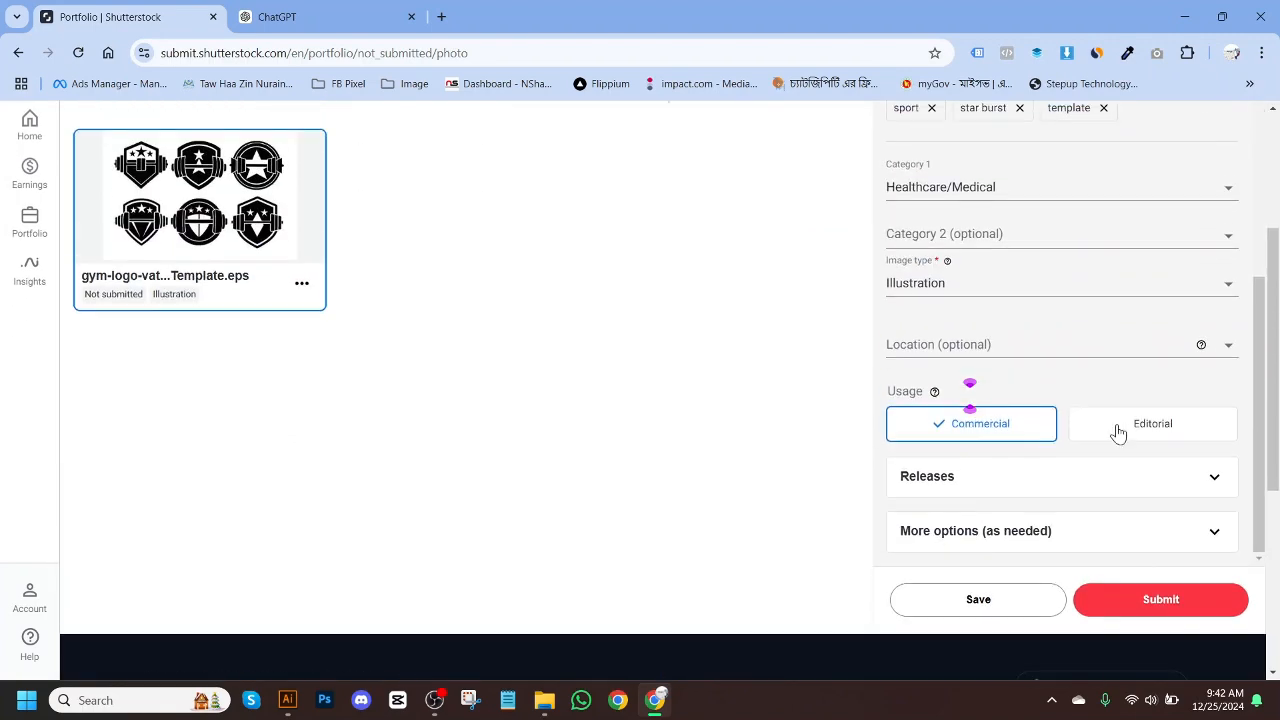
{"action": "left_click", "coordinate": [977, 606]}
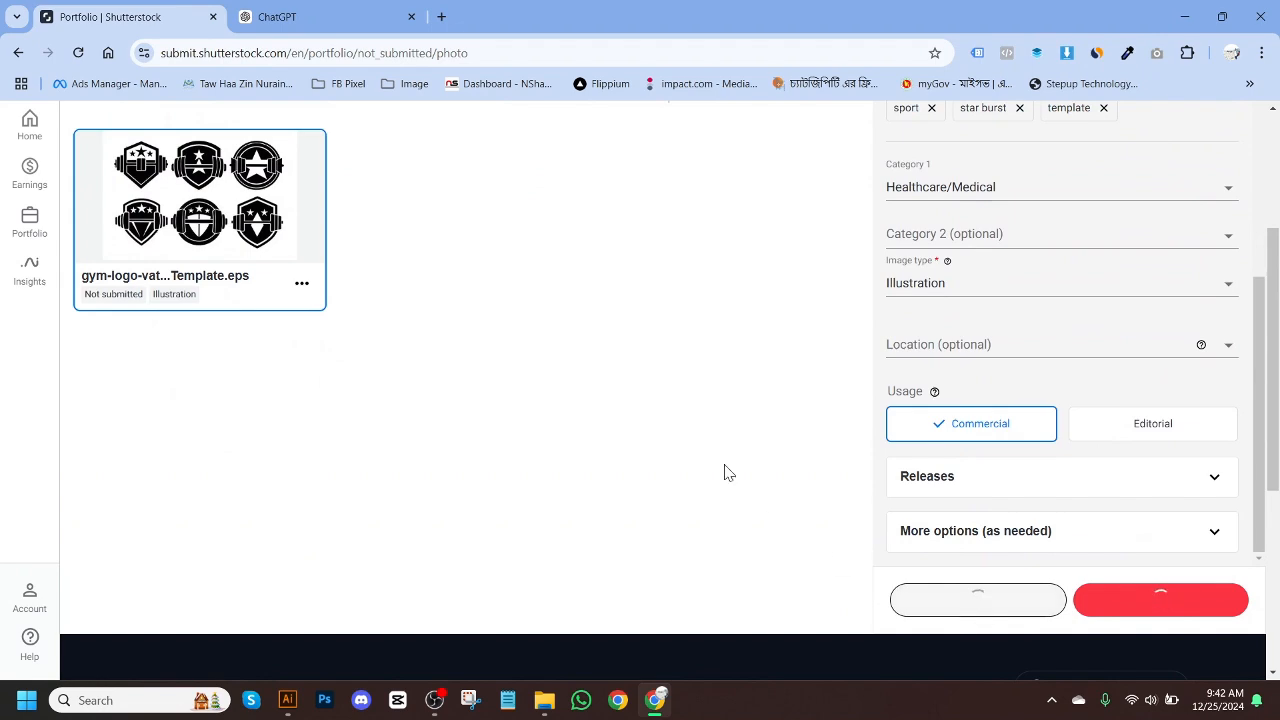
{"action": "scroll", "coordinate": [1174, 334], "scroll_direction": "up", "scroll_amount": 4}
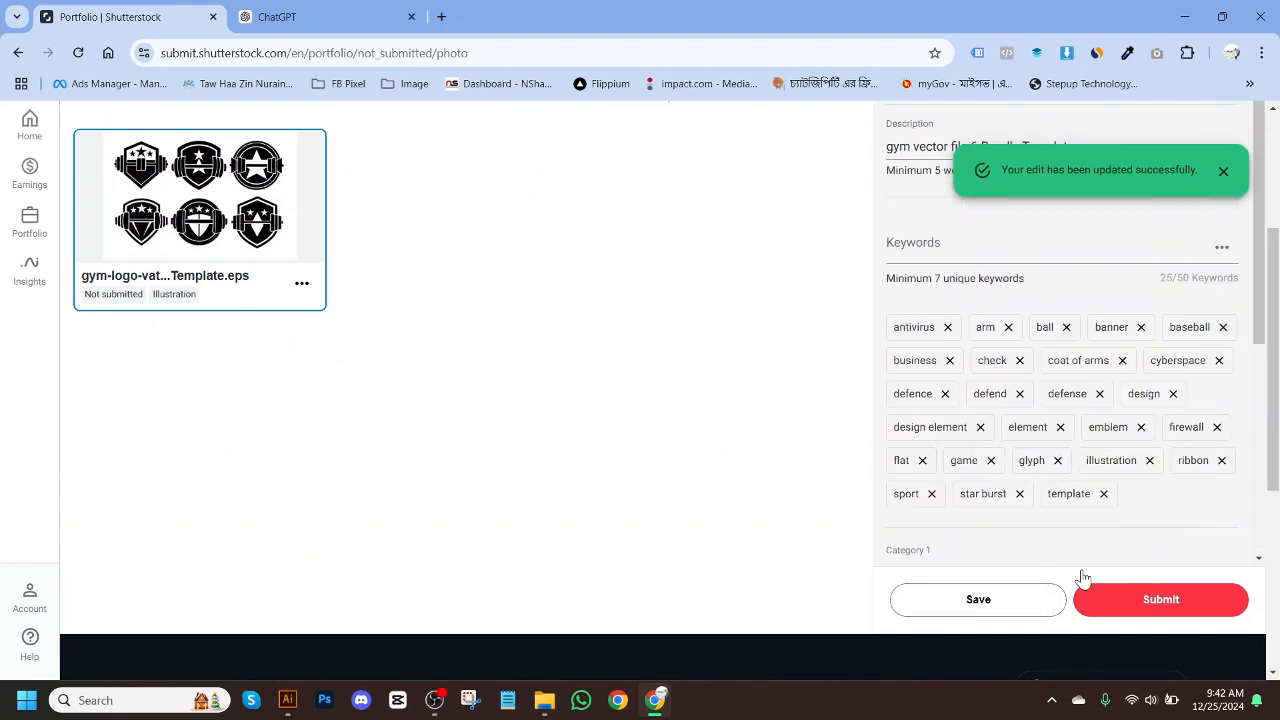
{"action": "left_click", "coordinate": [1165, 603]}
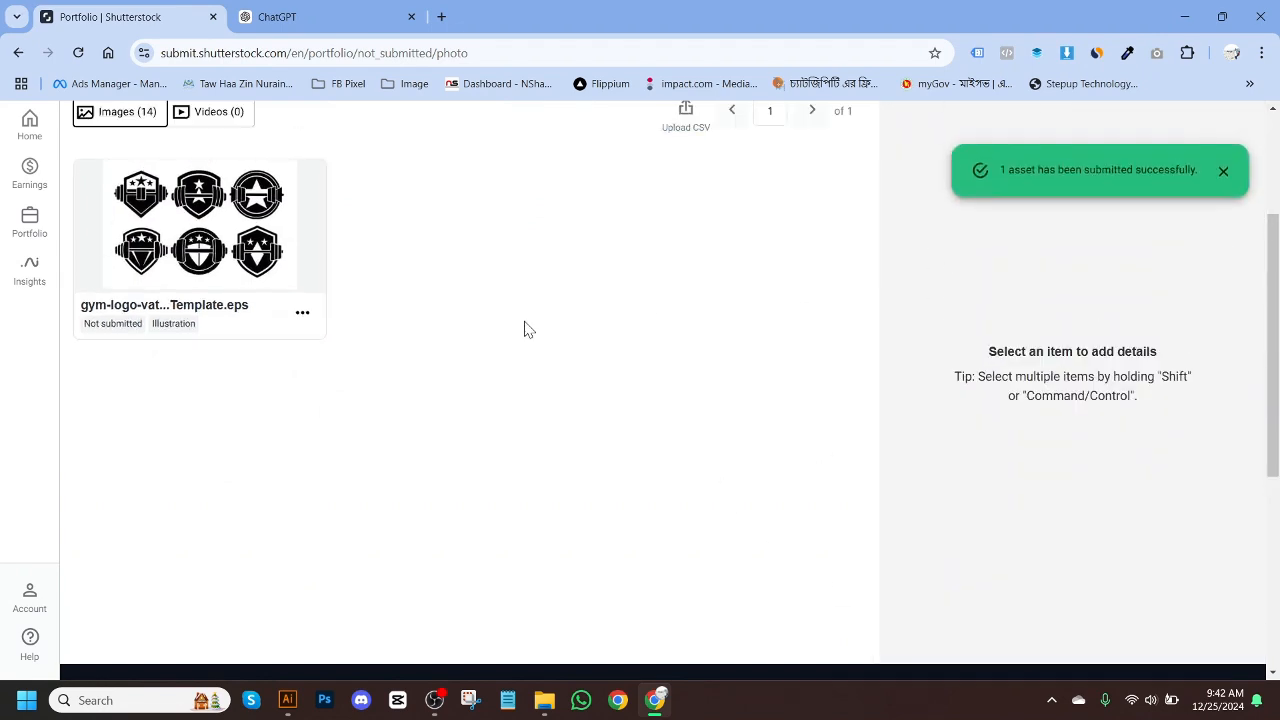
{"action": "scroll", "coordinate": [528, 330], "scroll_direction": "up", "scroll_amount": 3}
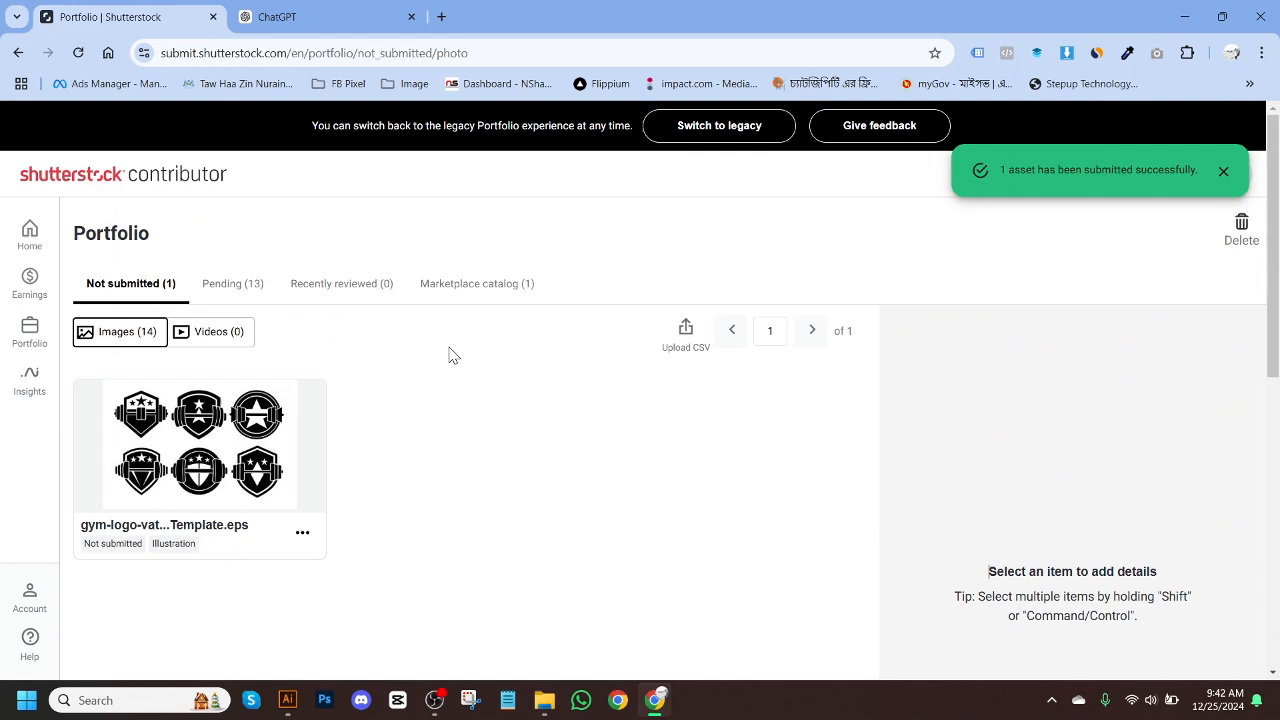
Examine the pending image submissions in the portfolio and read the notice about their review time.
{"action": "left_click", "coordinate": [222, 286]}
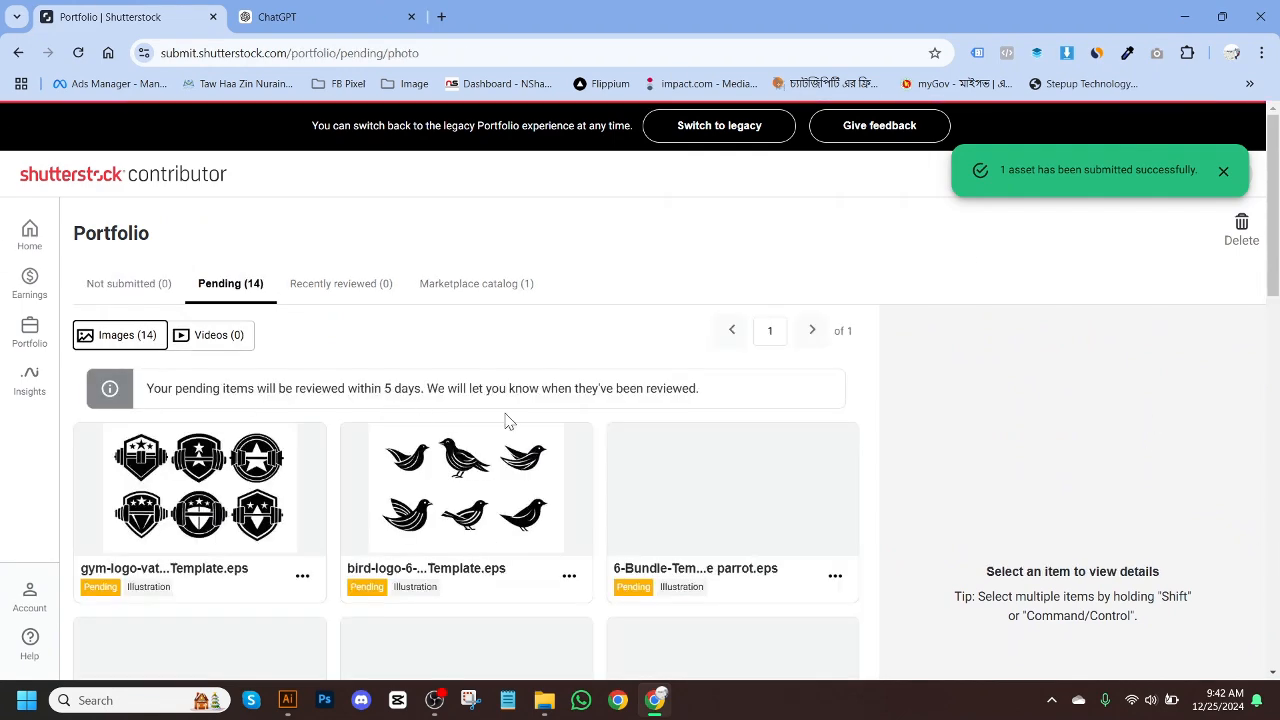
{"action": "scroll", "coordinate": [509, 420], "scroll_direction": "down", "scroll_amount": 15}
{"action": "scroll", "coordinate": [790, 438], "scroll_direction": "up", "scroll_amount": 3}
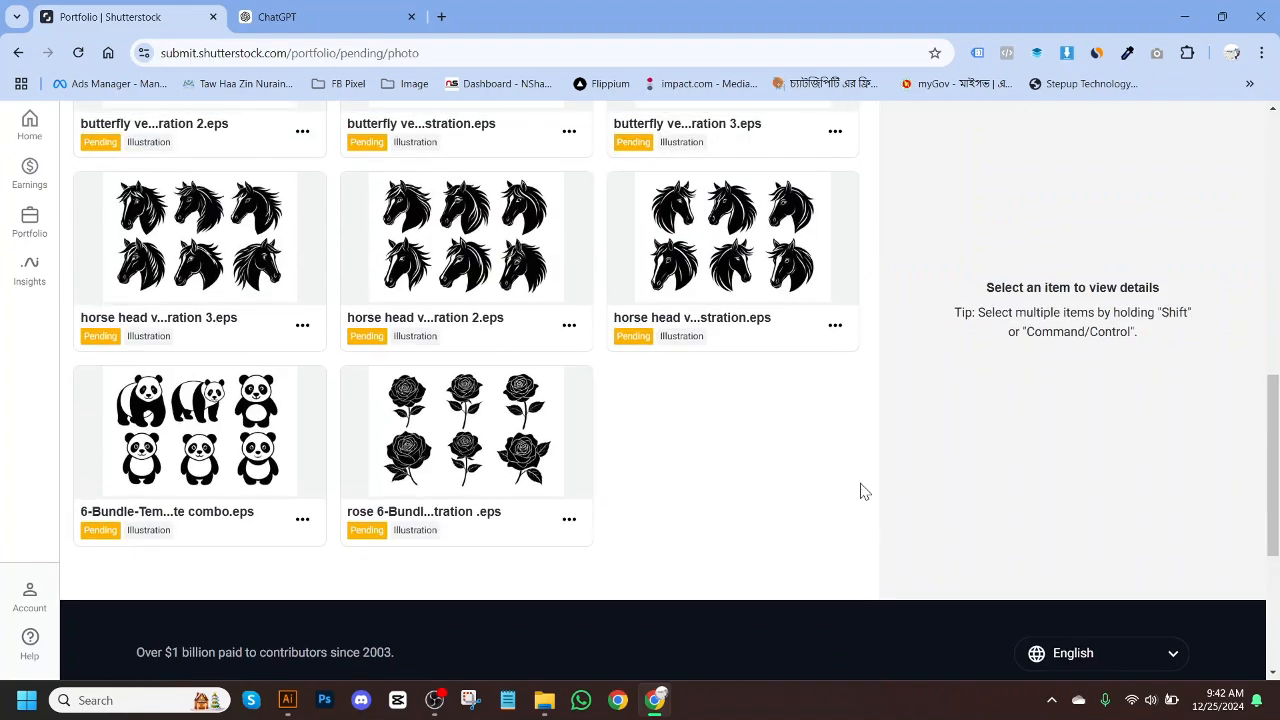
{"action": "scroll", "coordinate": [820, 500], "scroll_direction": "up", "scroll_amount": 8}
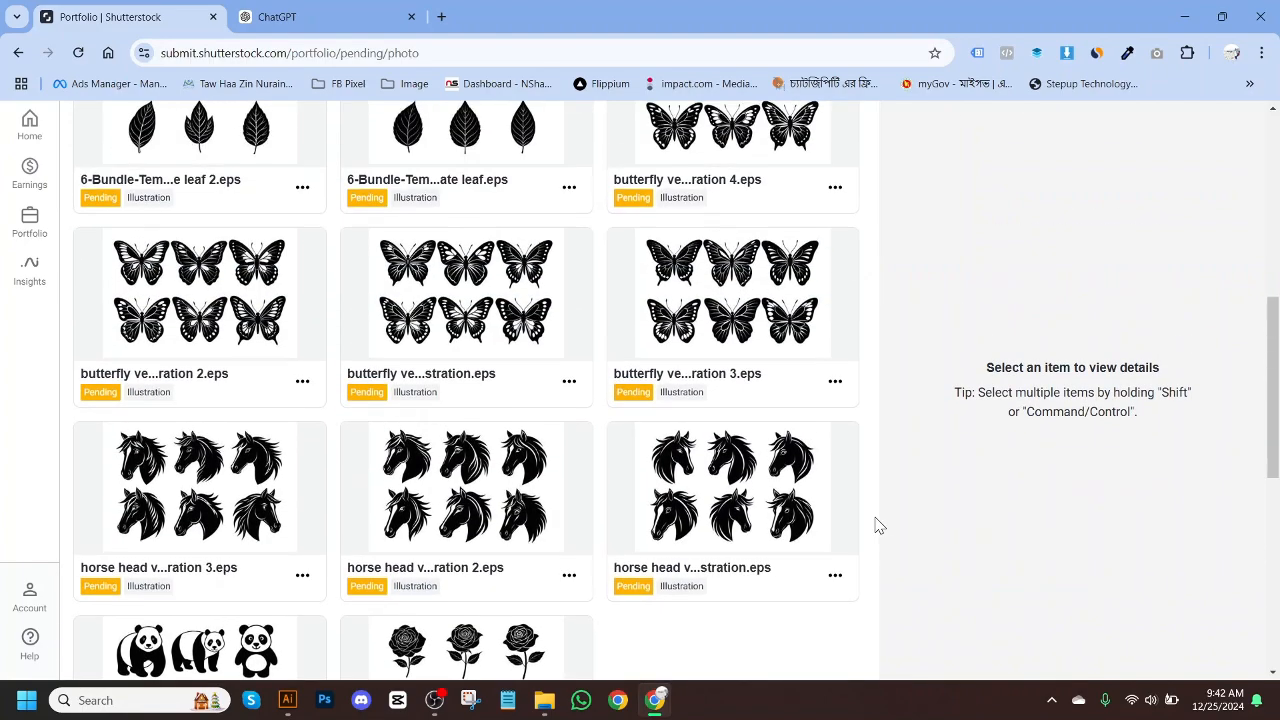
{"action": "scroll", "coordinate": [932, 535], "scroll_direction": "up", "scroll_amount": 3}
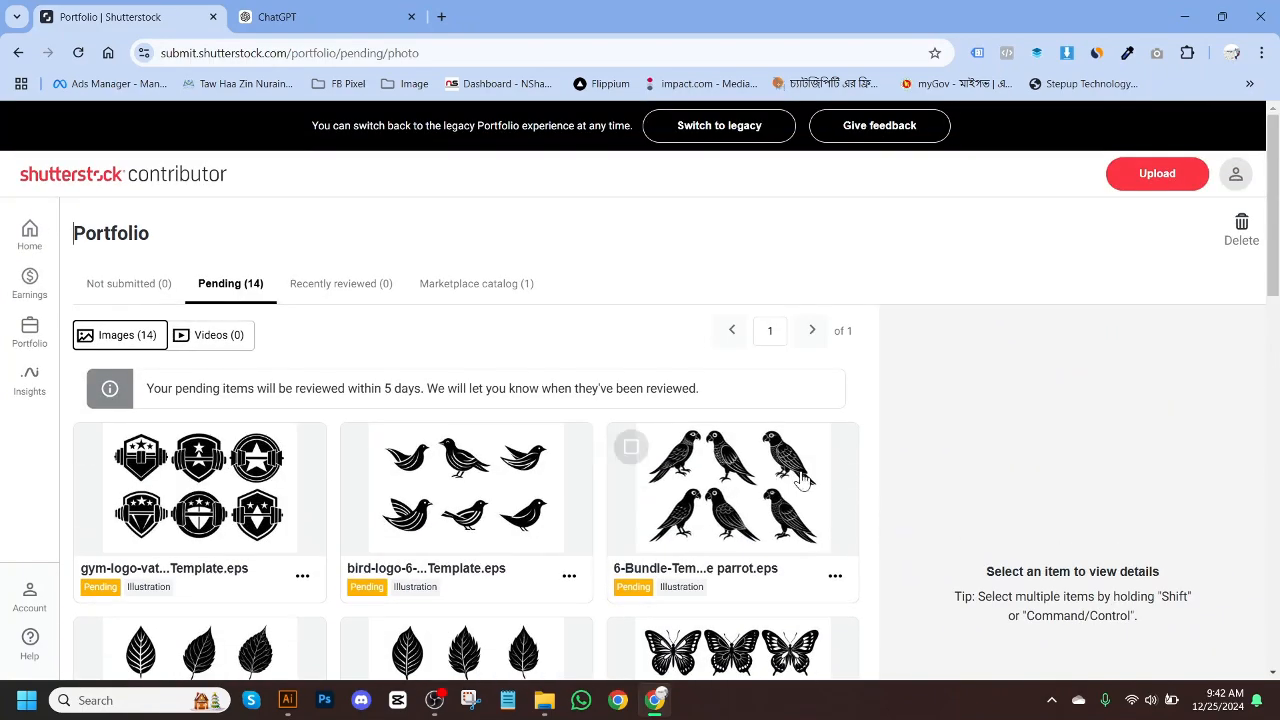
{"action": "left_click_drag", "start_coordinate": [158, 390], "coordinate": [503, 388]}
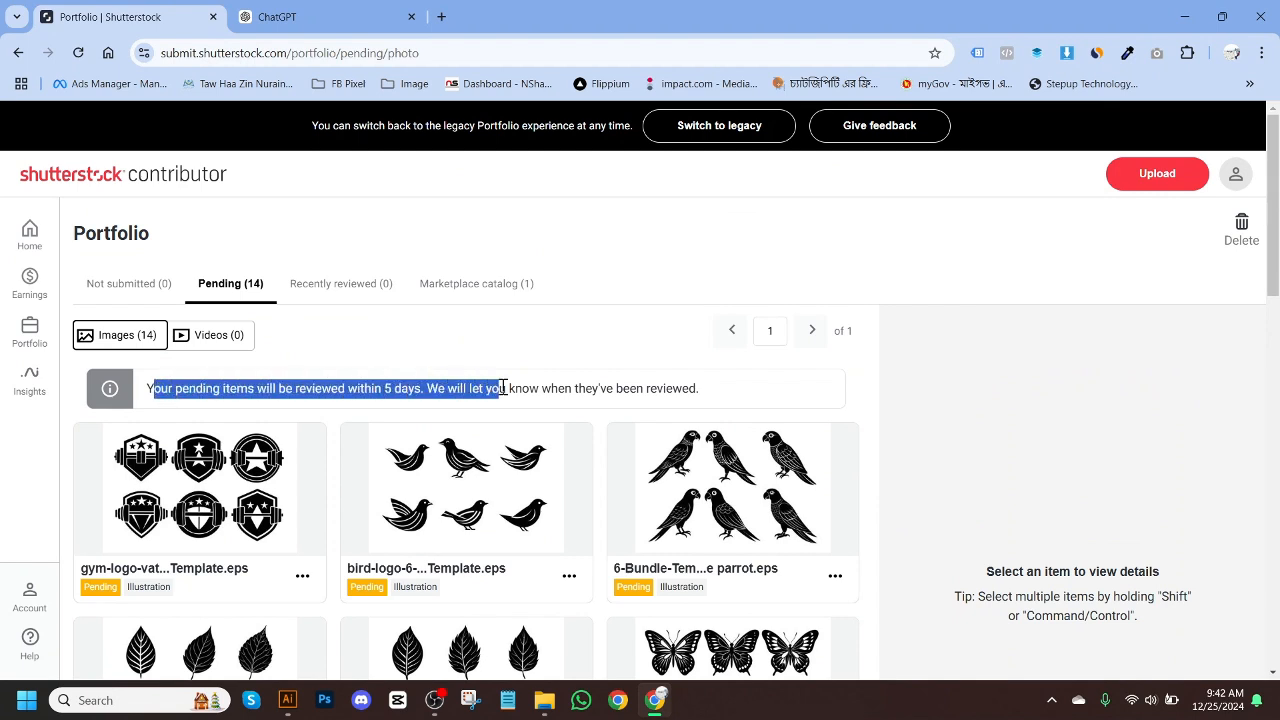
{"action": "left_click_drag", "start_coordinate": [383, 393], "coordinate": [514, 386]}
{"action": "left_click", "coordinate": [514, 386]}
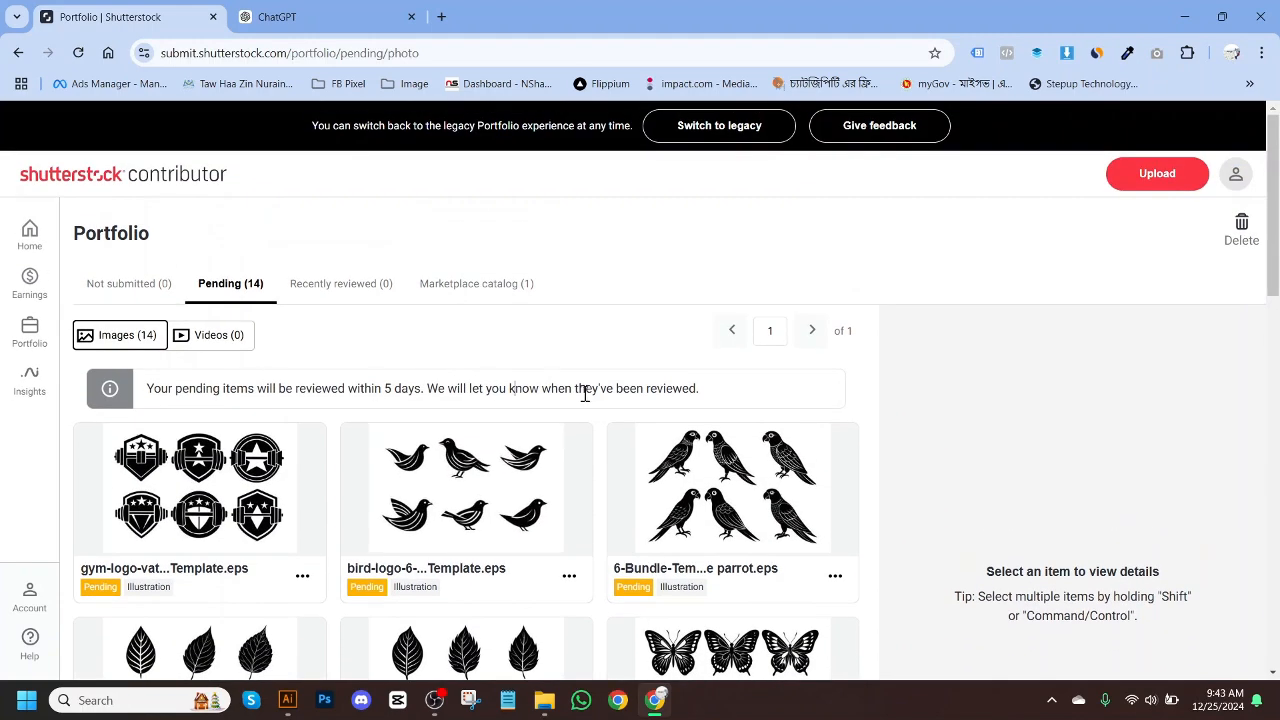
Look through the marketplace catalog of approved images, and check the portfolio for files not yet submitted.
{"action": "left_click", "coordinate": [455, 286]}
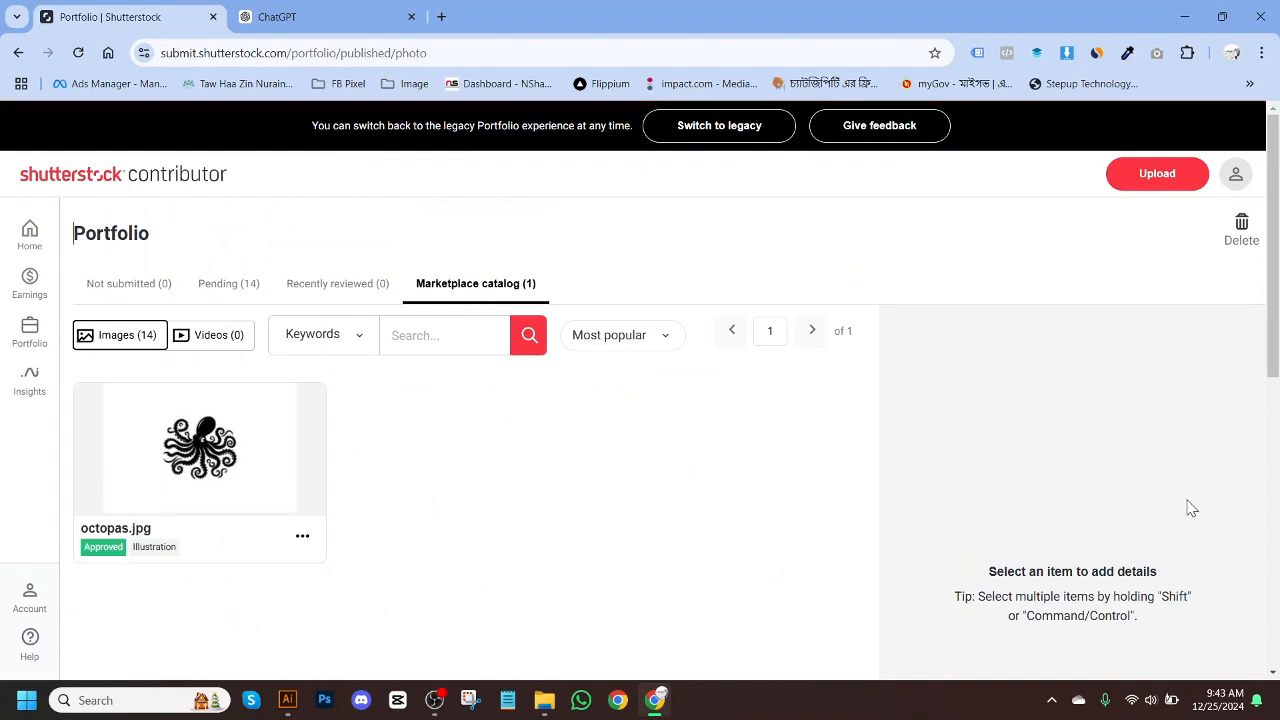
{"action": "scroll", "coordinate": [880, 434], "scroll_direction": "down", "scroll_amount": 10}
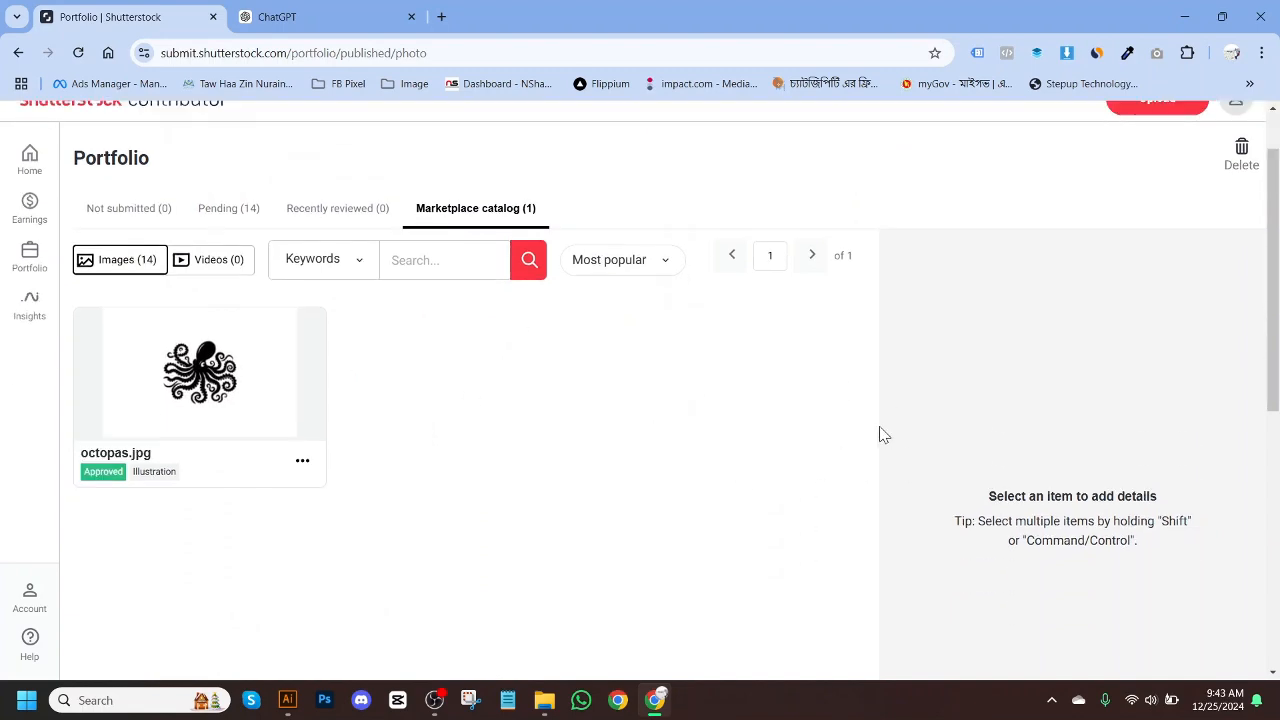
{"action": "scroll", "coordinate": [511, 380], "scroll_direction": "up", "scroll_amount": 9}
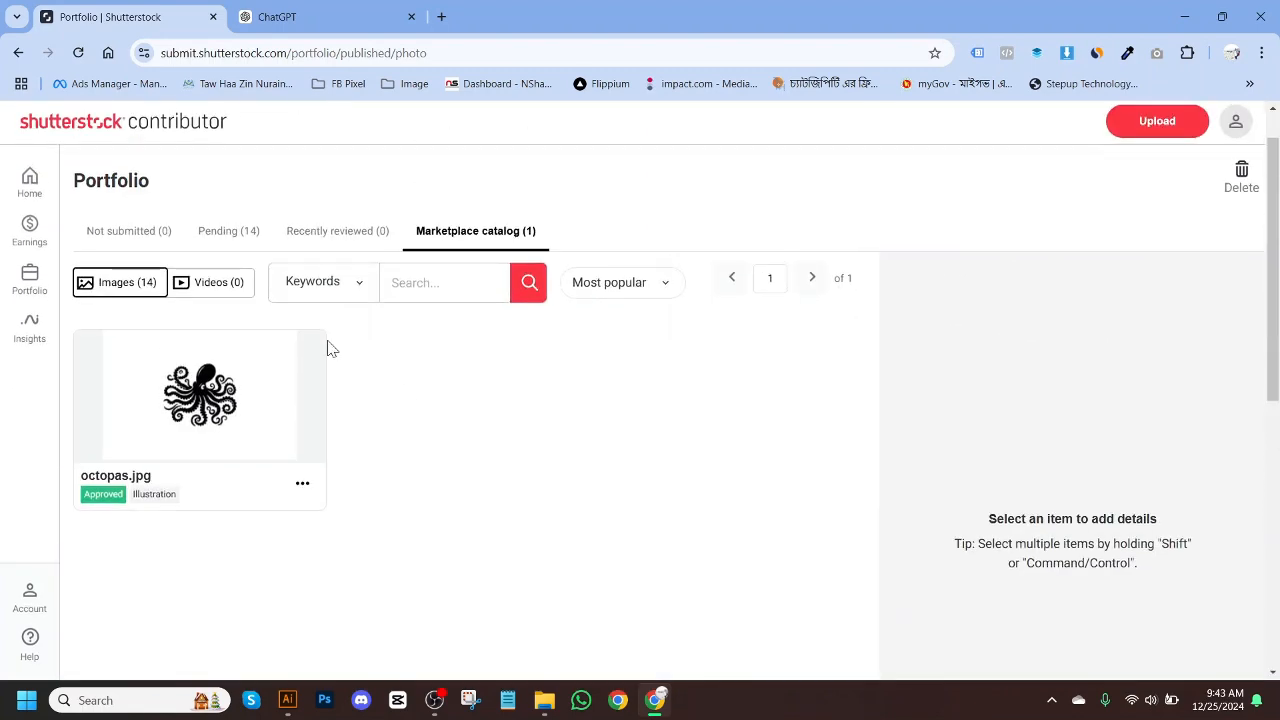
{"action": "left_click", "coordinate": [137, 233]}
{"action": "scroll", "coordinate": [600, 445], "scroll_direction": "down", "scroll_amount": 5}
{"action": "scroll", "coordinate": [615, 441], "scroll_direction": "up", "scroll_amount": 5}
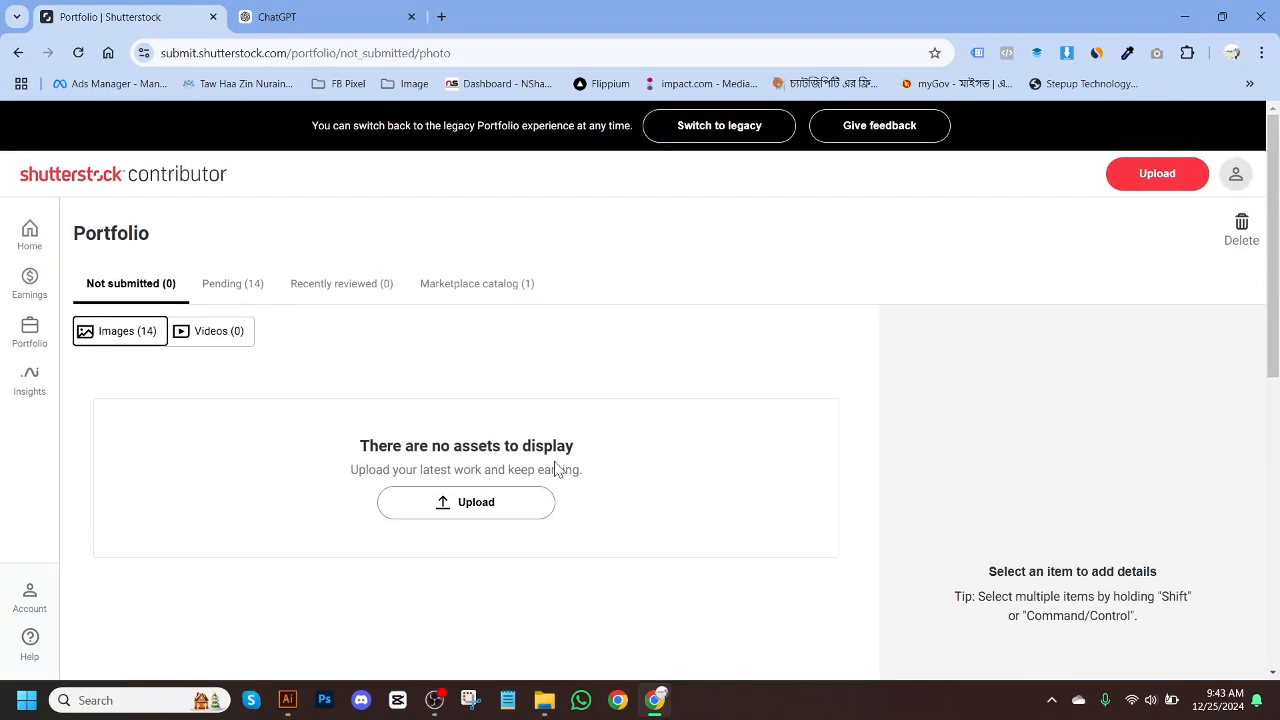